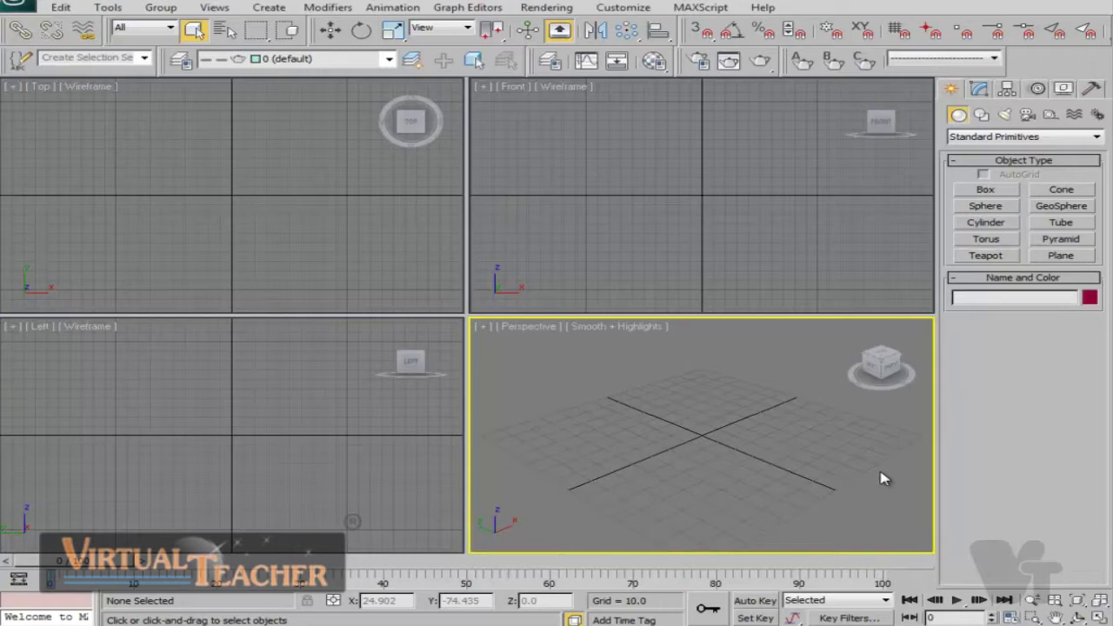
- Draw a teapot in the Perspective viewport and raise its segments from 4 to 8
click(992, 256)
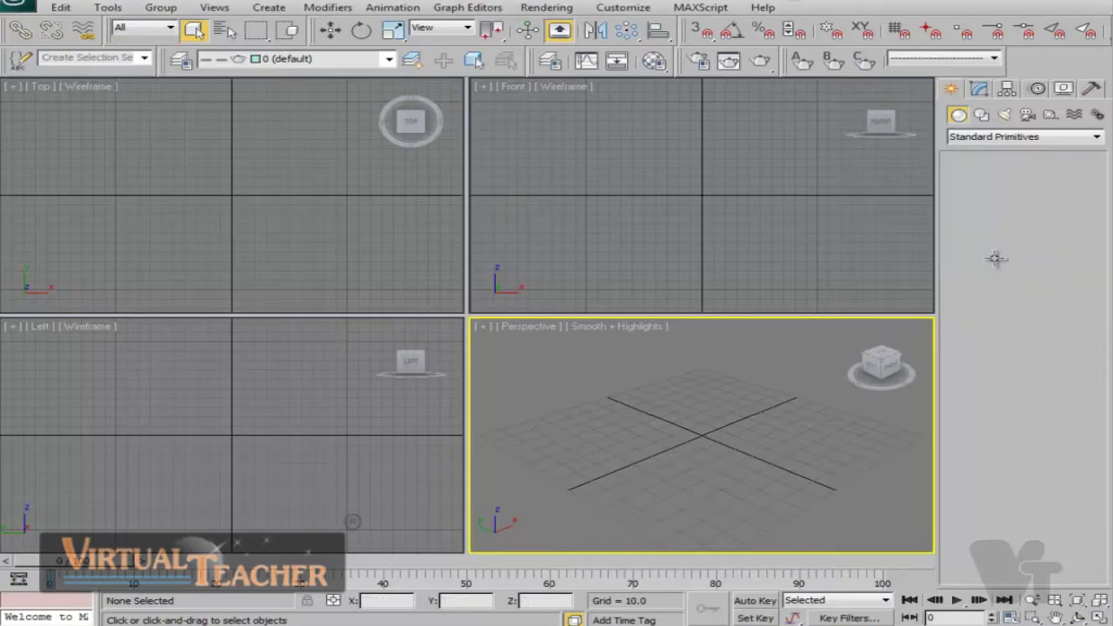
drag(670, 440, 717, 469)
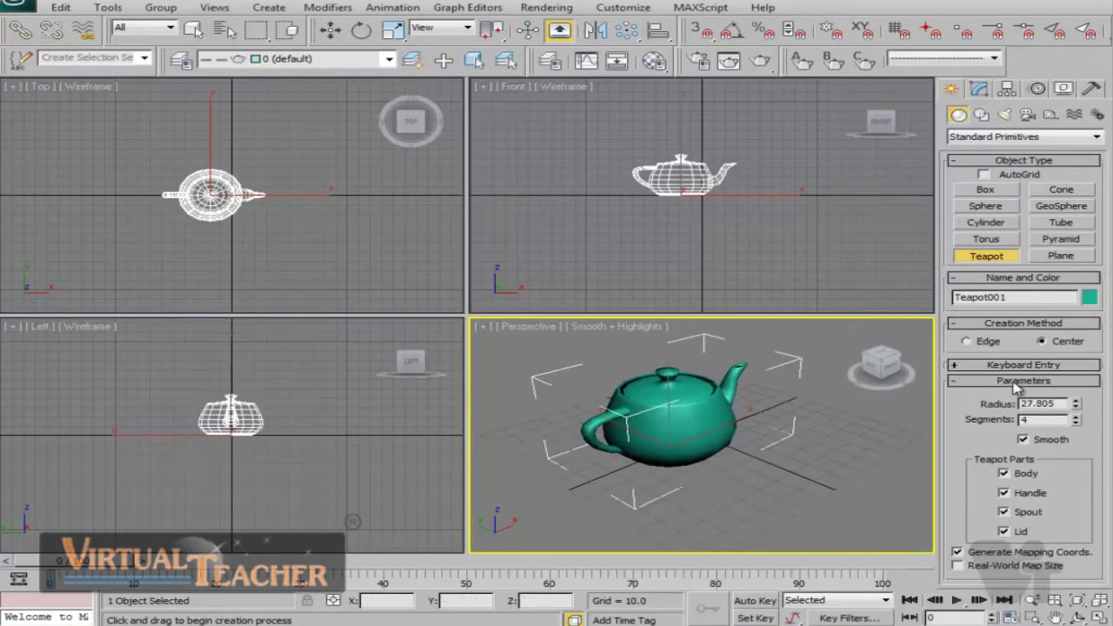
key(F4)
drag(1078, 421, 1077, 386)
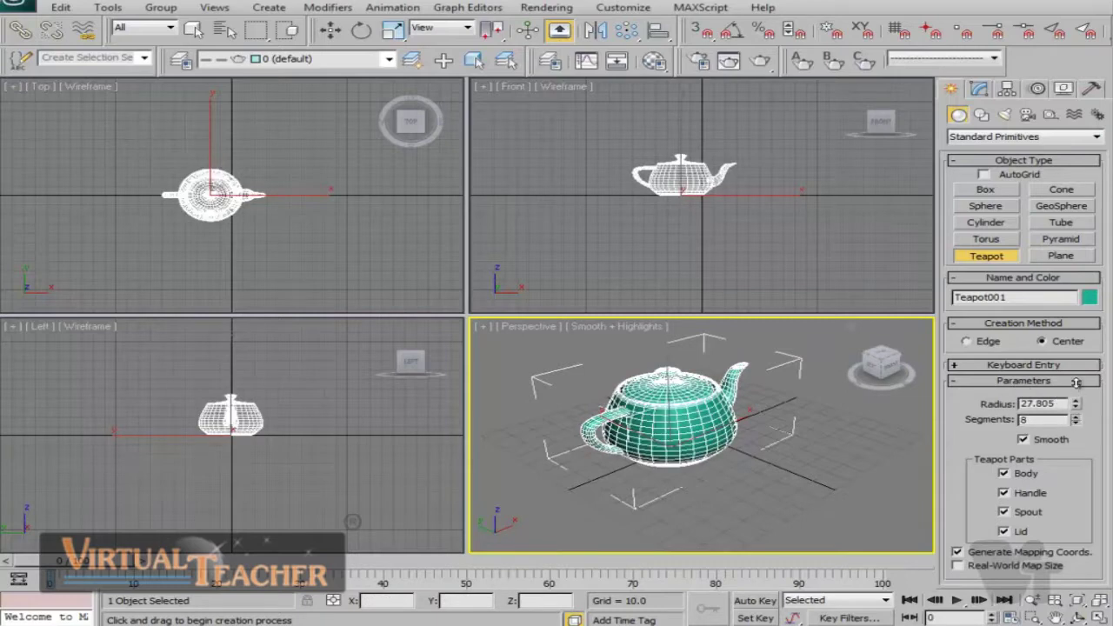
key(F4)
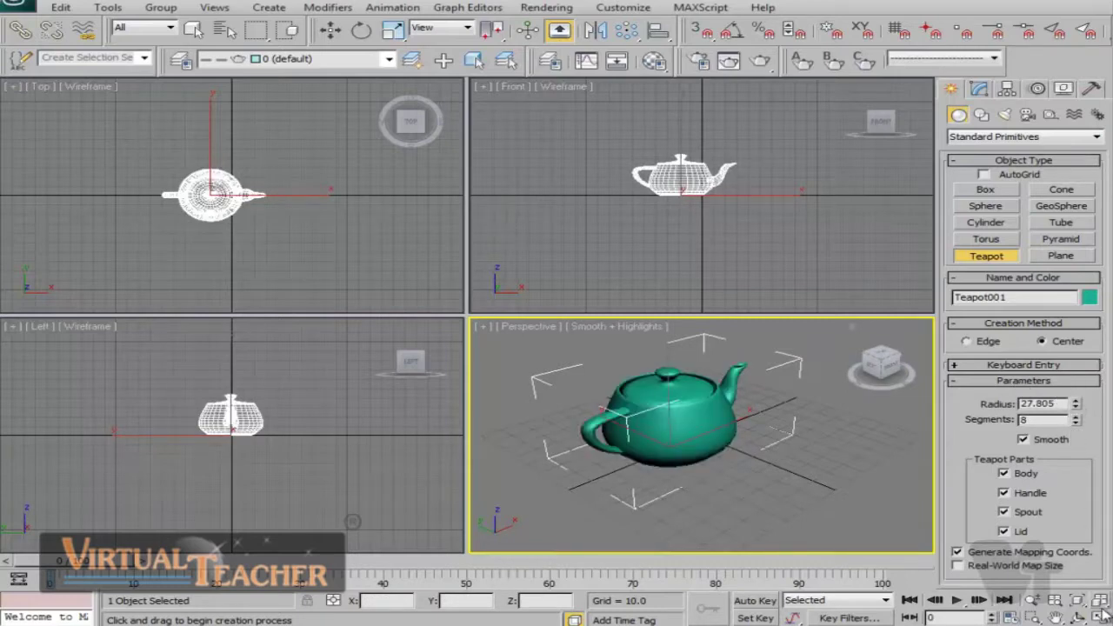
- Maximize the Perspective viewport, then pan and orbit to frame the teapot
click(1077, 600)
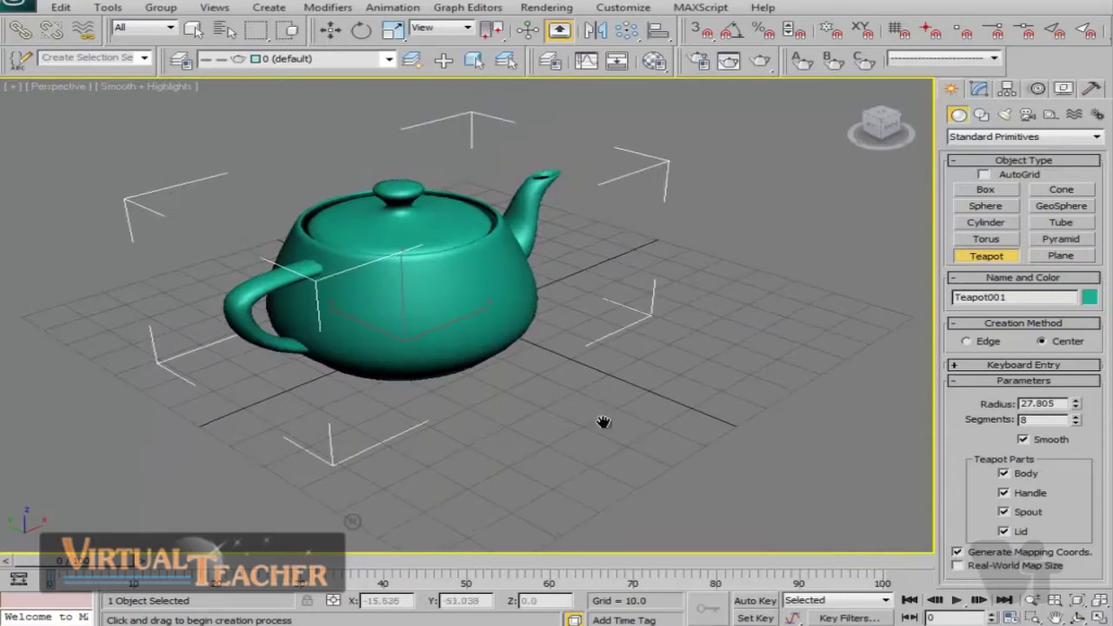
middle_drag(601, 423, 686, 474)
alt+middle_drag(650, 407, 643, 401)
middle_drag(716, 423, 707, 427)
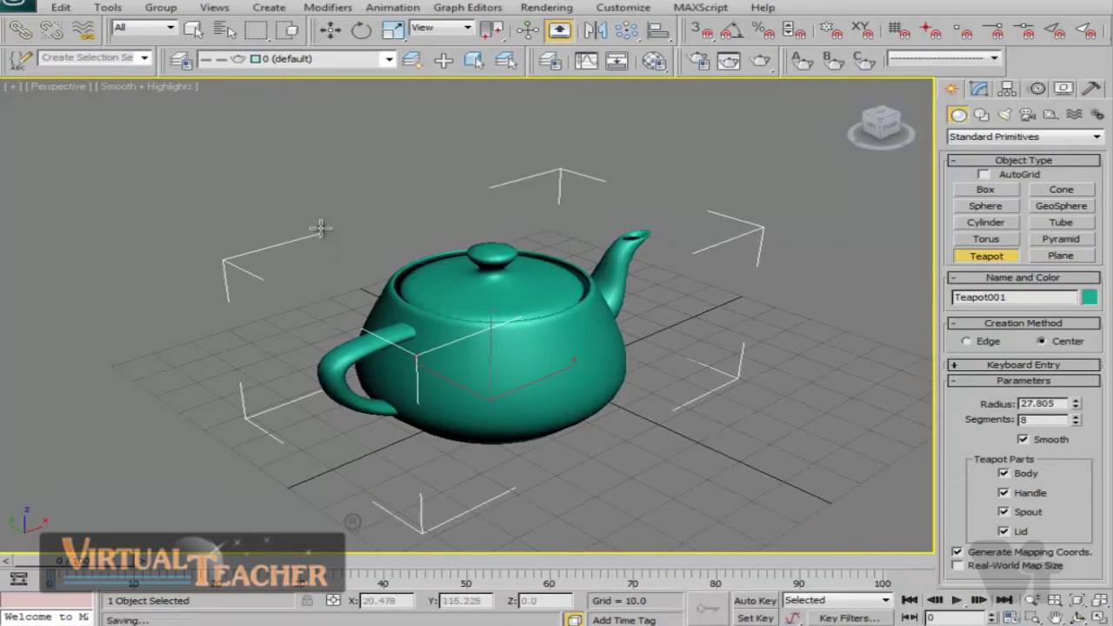
- In the Modify panel, set the teapot's object colour to yellow
click(979, 91)
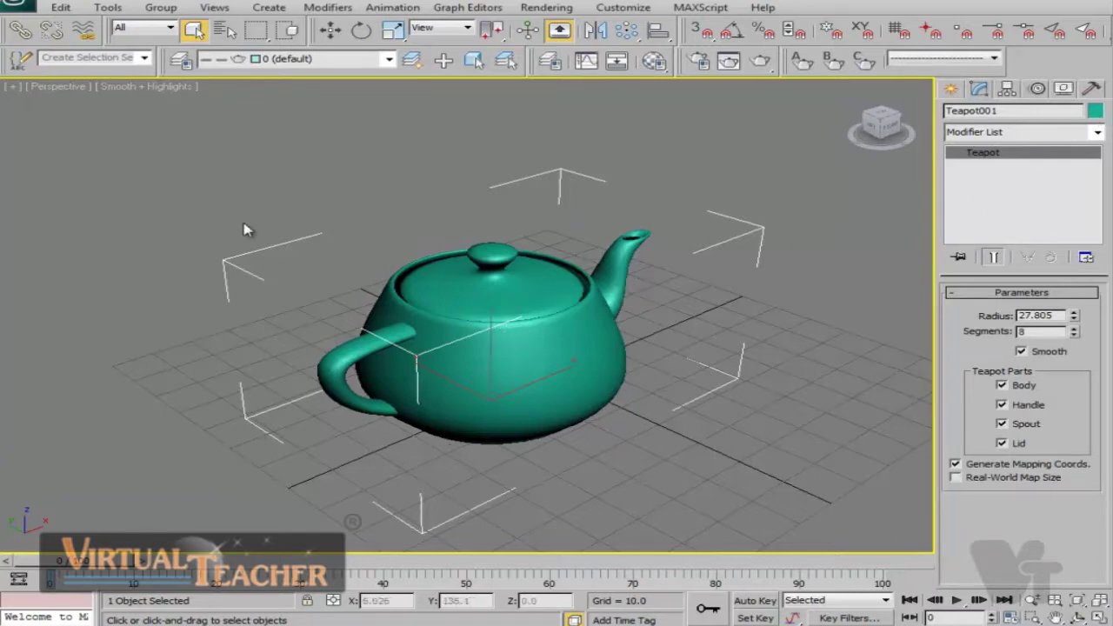
click(1095, 113)
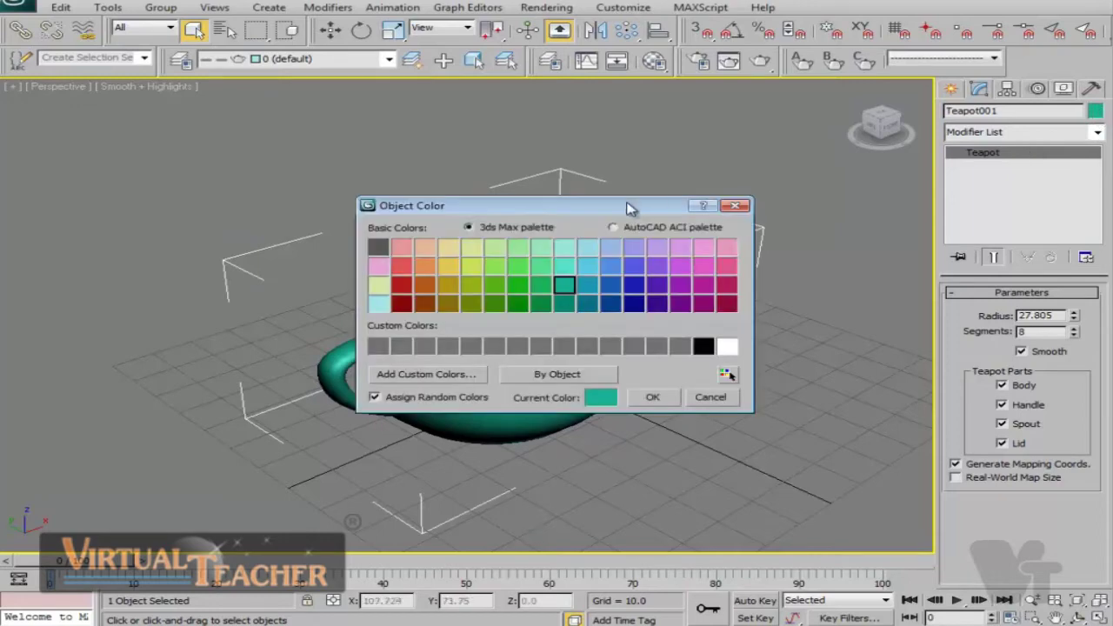
drag(631, 209, 782, 104)
click(602, 162)
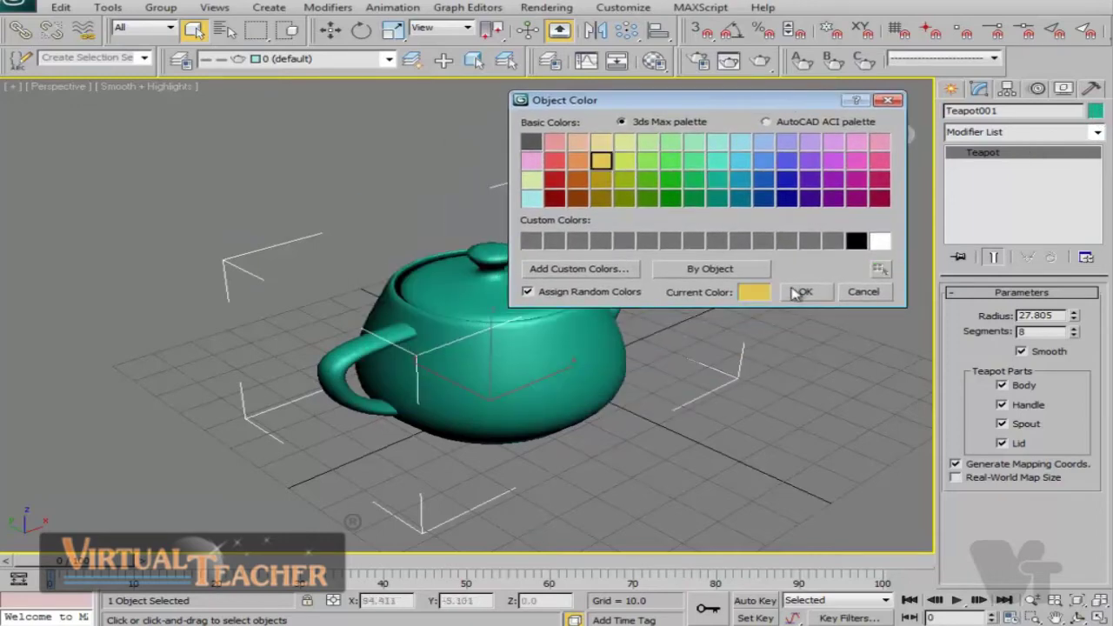
click(806, 291)
- Mix a custom salmon colour (R246 G151 B125), save it as a swatch, and apply it to the teapot
click(1094, 114)
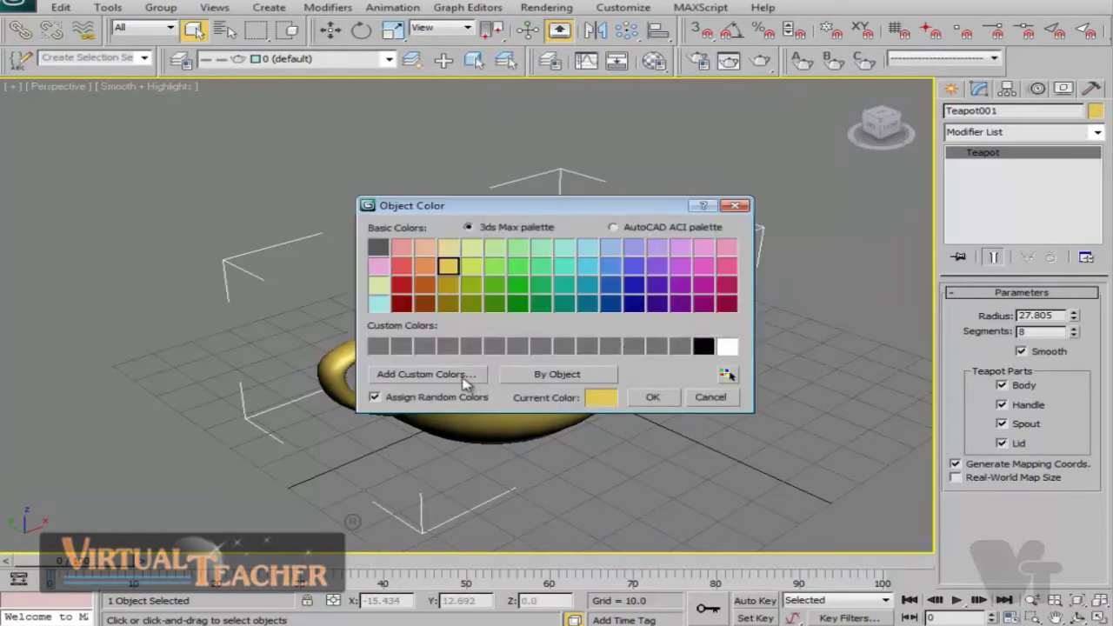
click(426, 374)
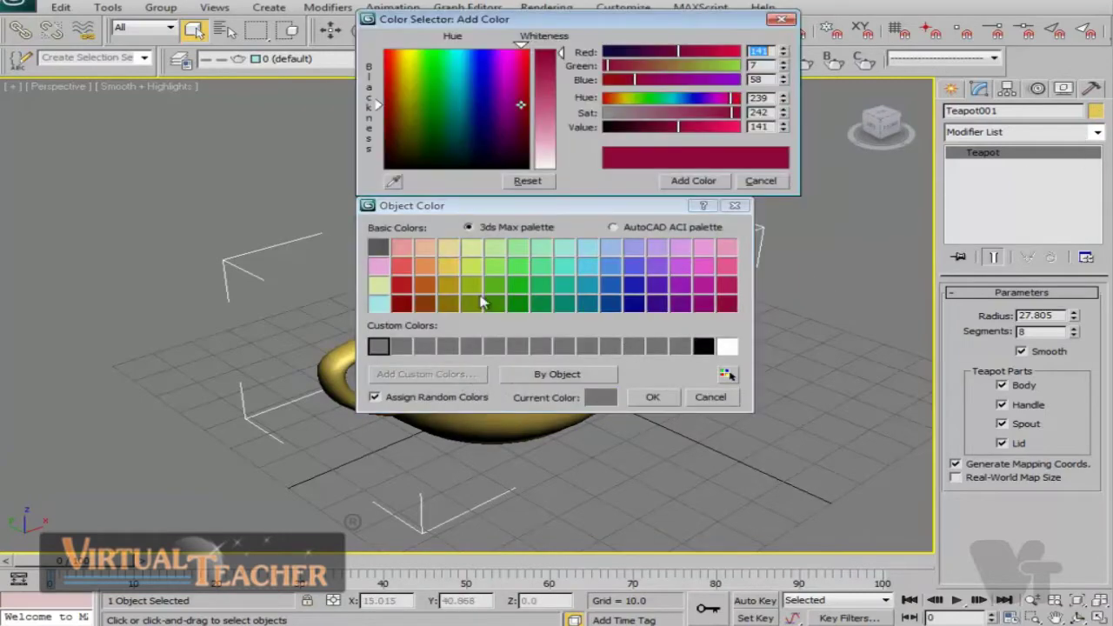
click(430, 122)
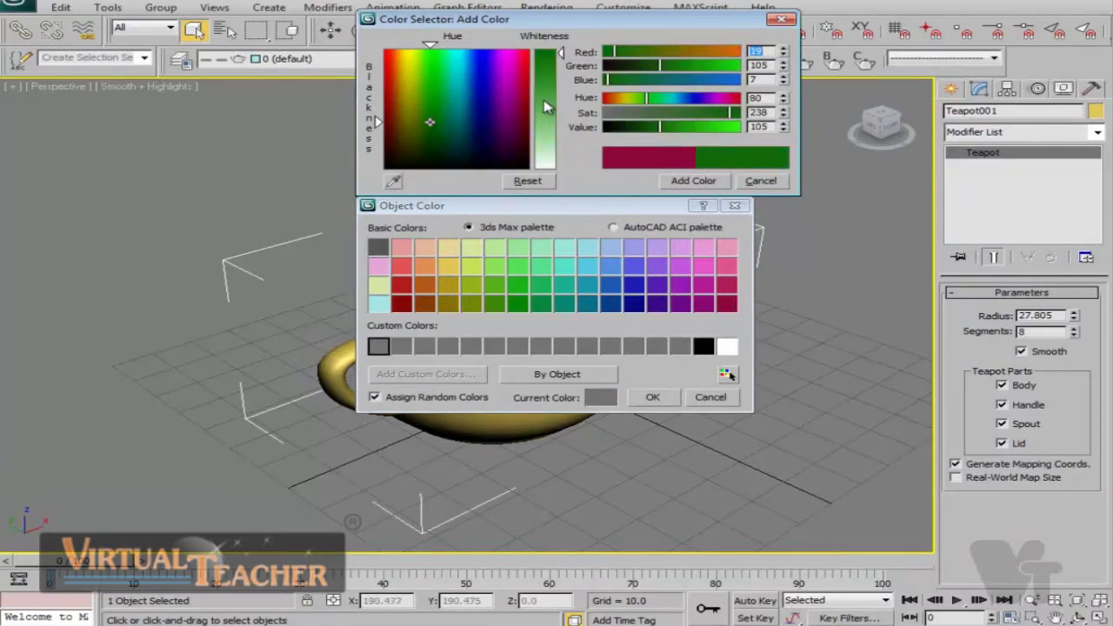
mouse_move(548, 111)
mouse_down()
mouse_move(549, 123)
mouse_move(548, 109)
mouse_up()
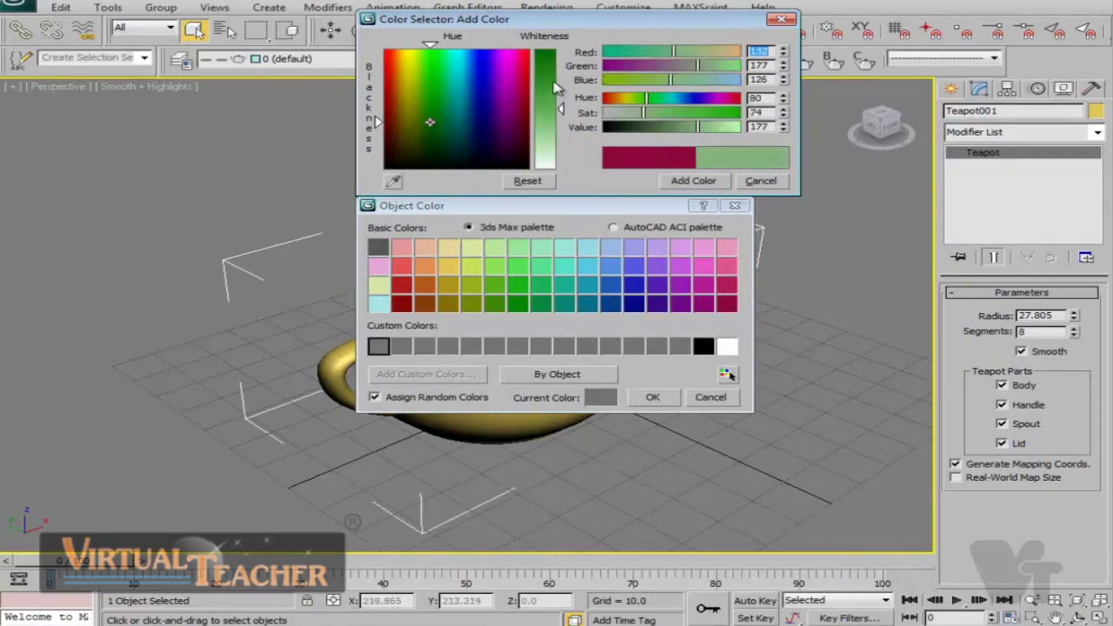
click(447, 84)
drag(422, 92, 389, 57)
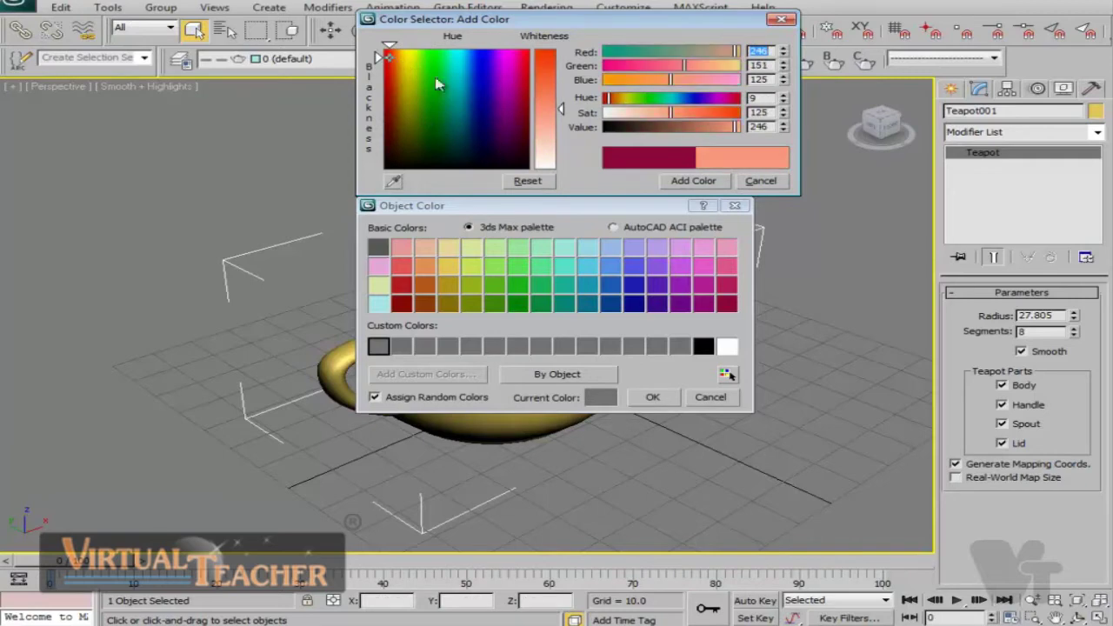
click(707, 181)
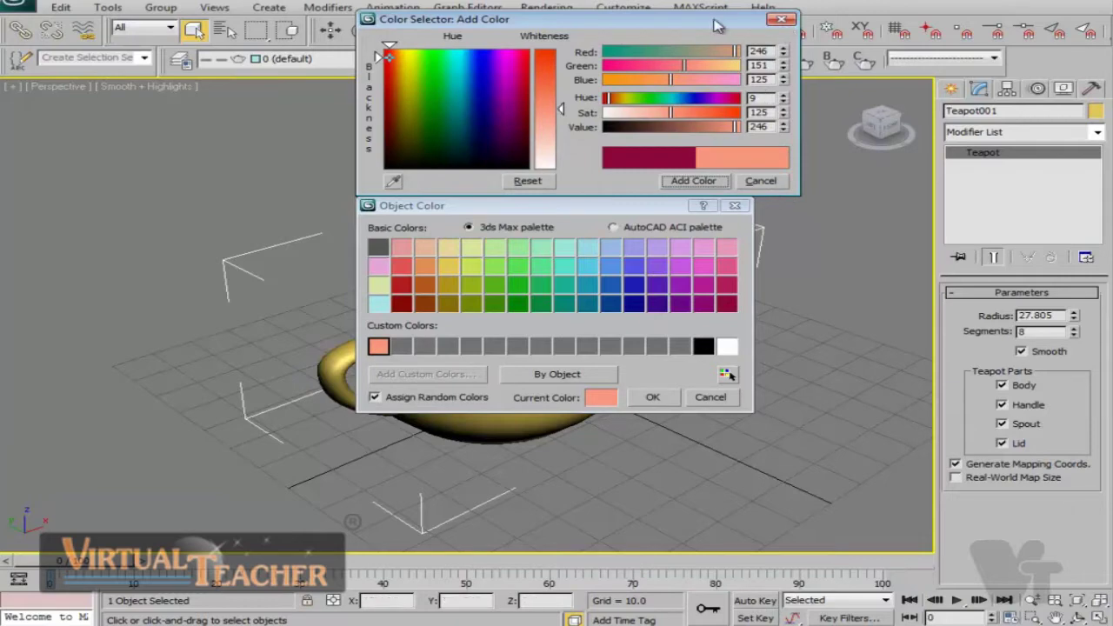
click(780, 20)
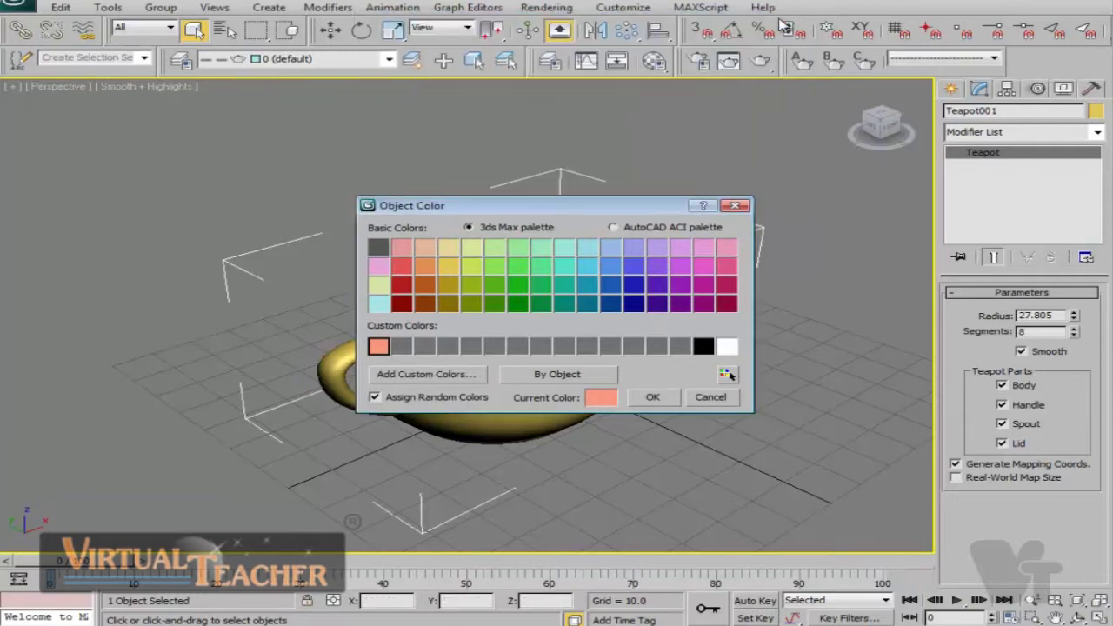
click(654, 398)
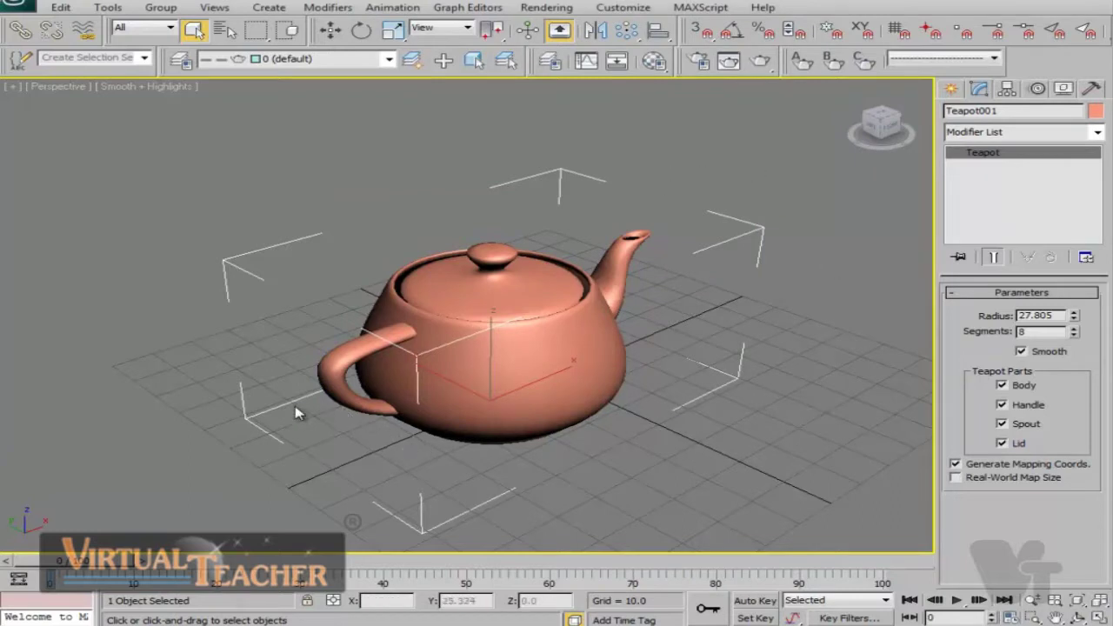
- Reselect the teapot and show the Rendering menu's Material Editor submenu
click(693, 165)
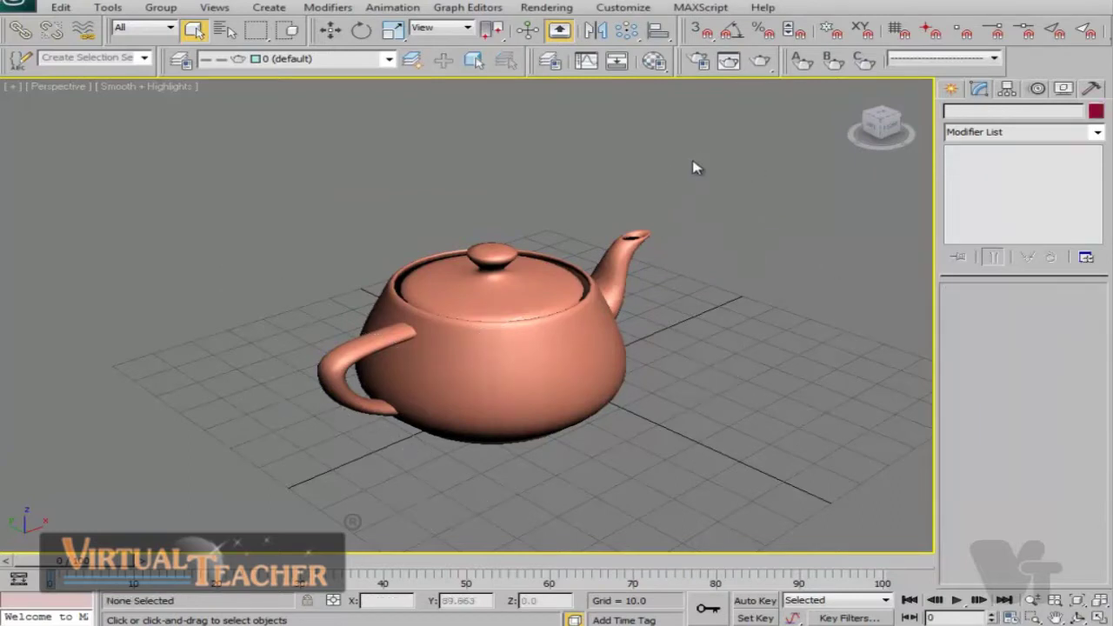
click(513, 340)
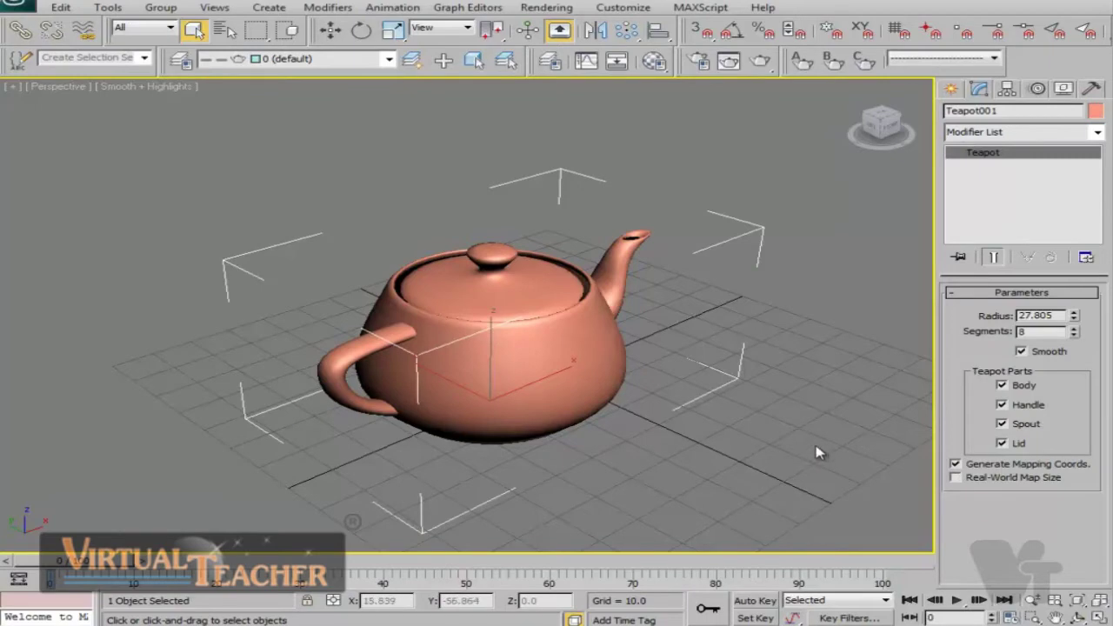
click(548, 7)
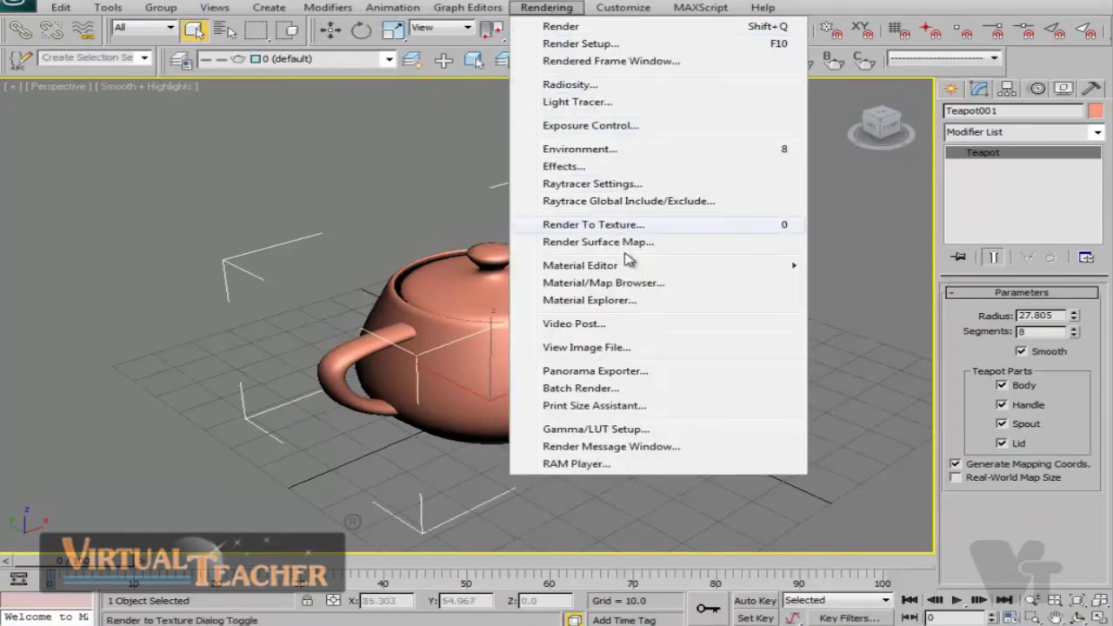
mouse_move(660, 273)
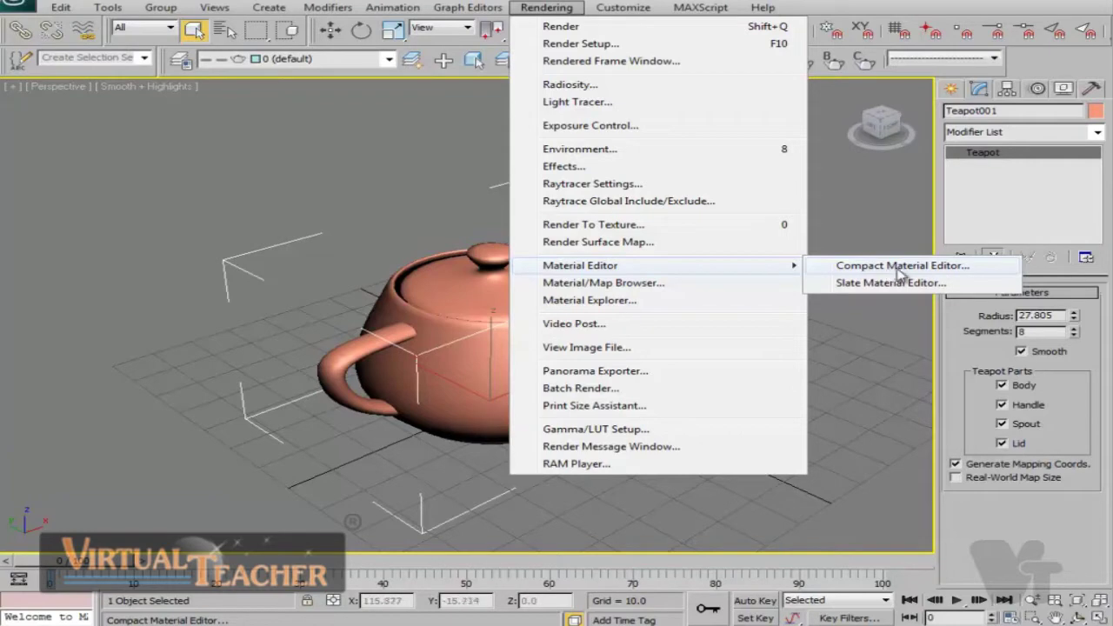
click(949, 275)
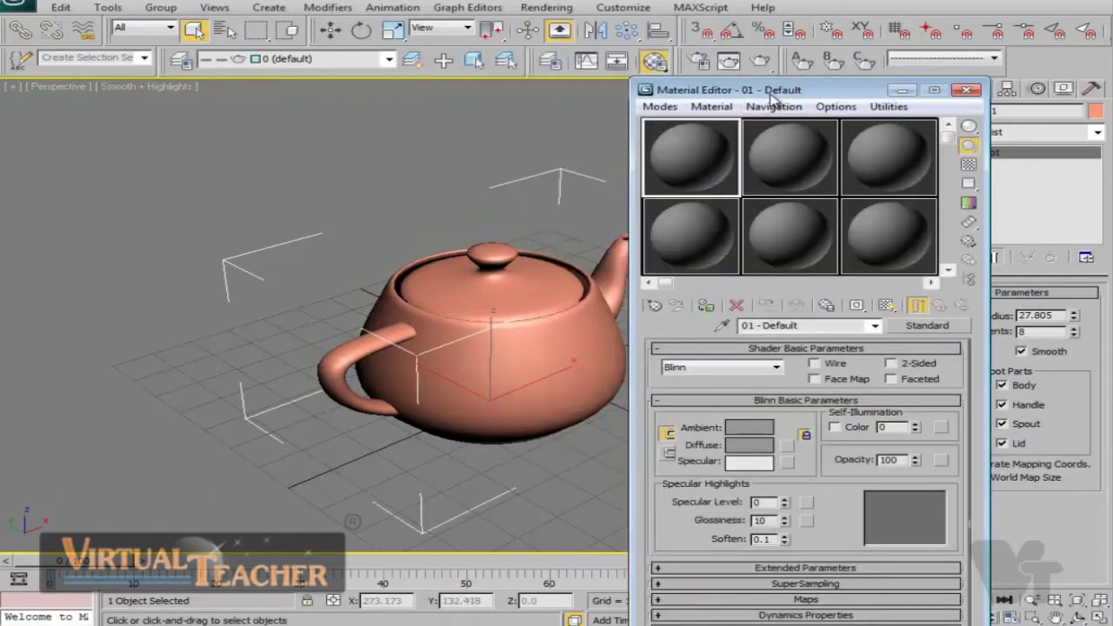
drag(770, 98, 494, 105)
click(631, 102)
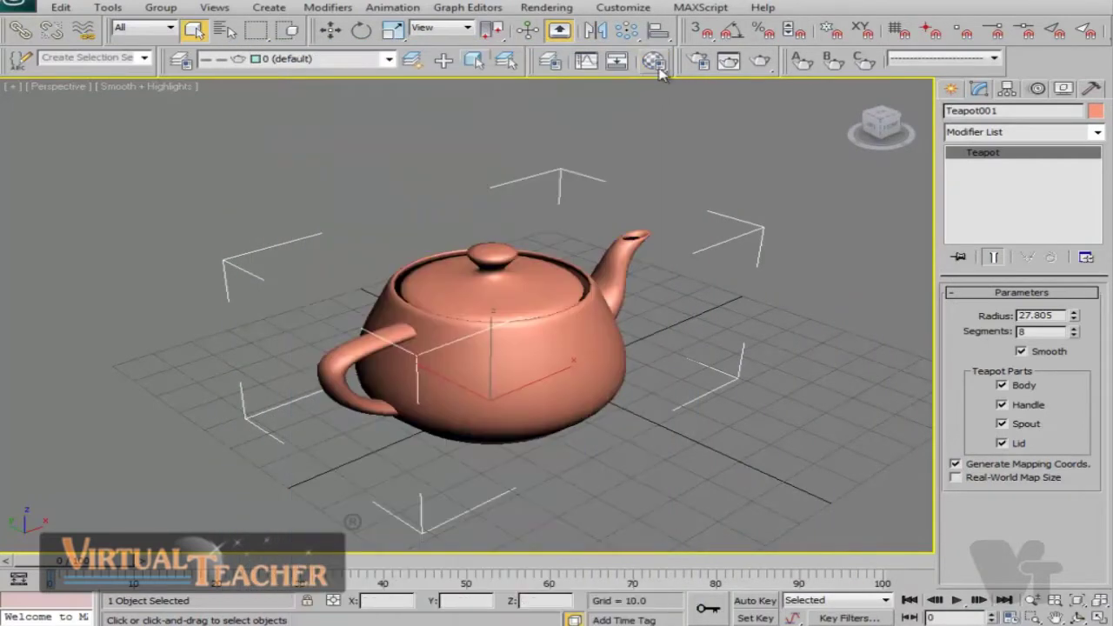
click(653, 61)
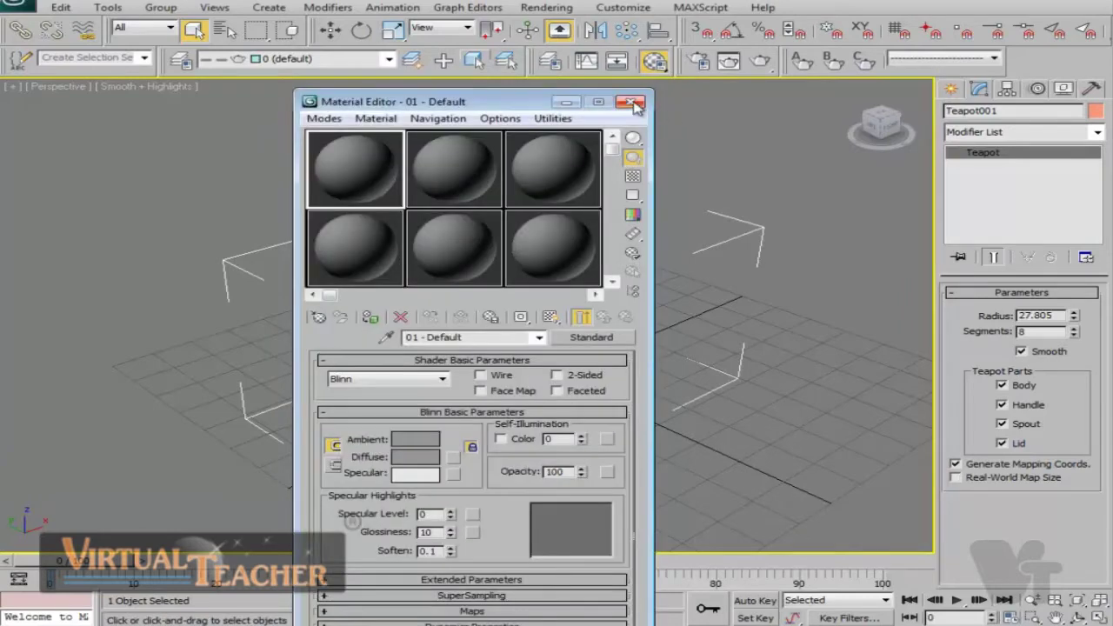
click(631, 103)
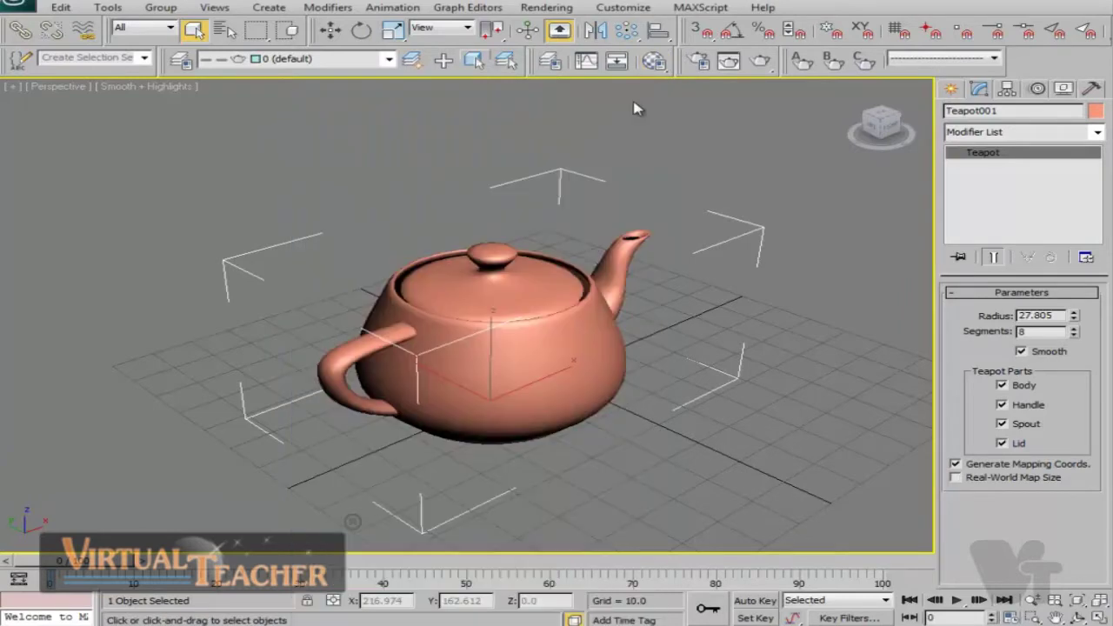
key(m)
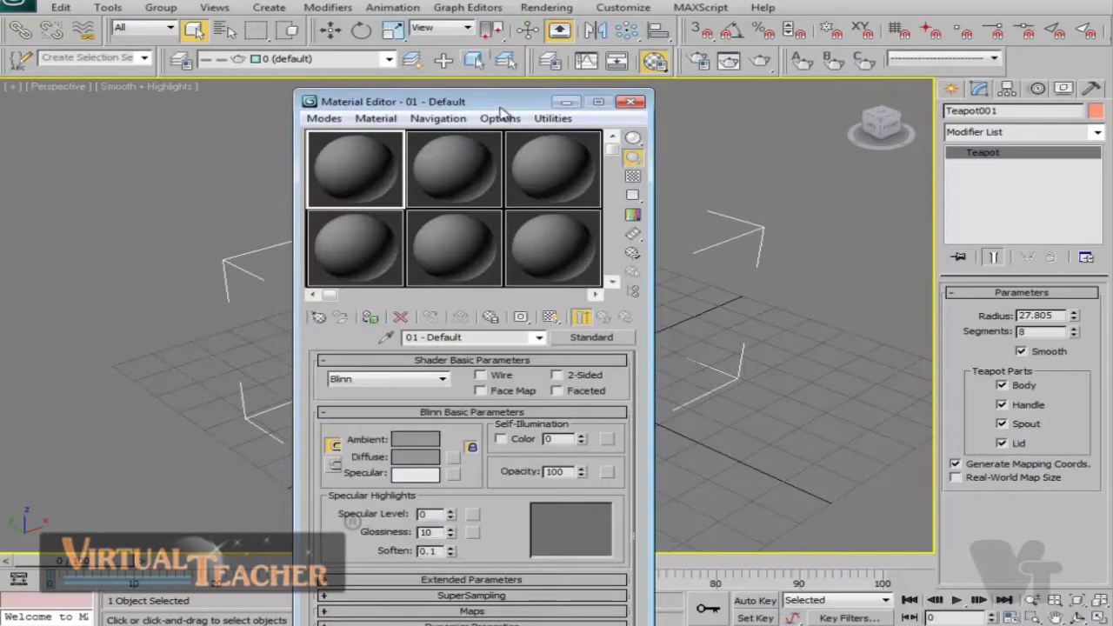
drag(491, 108, 695, 73)
click(833, 67)
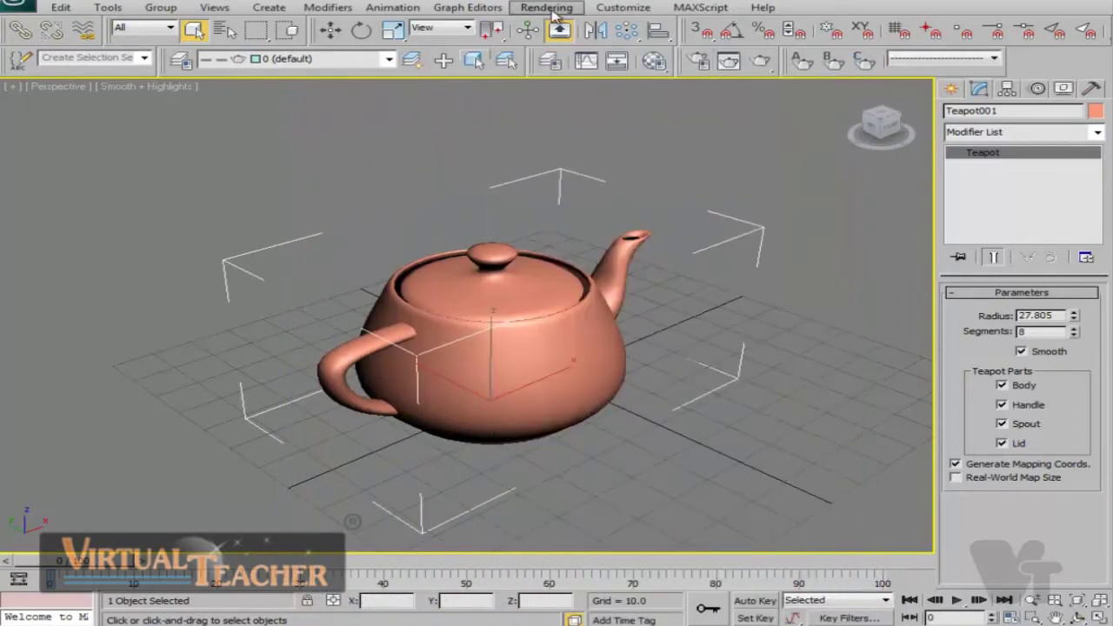
click(546, 7)
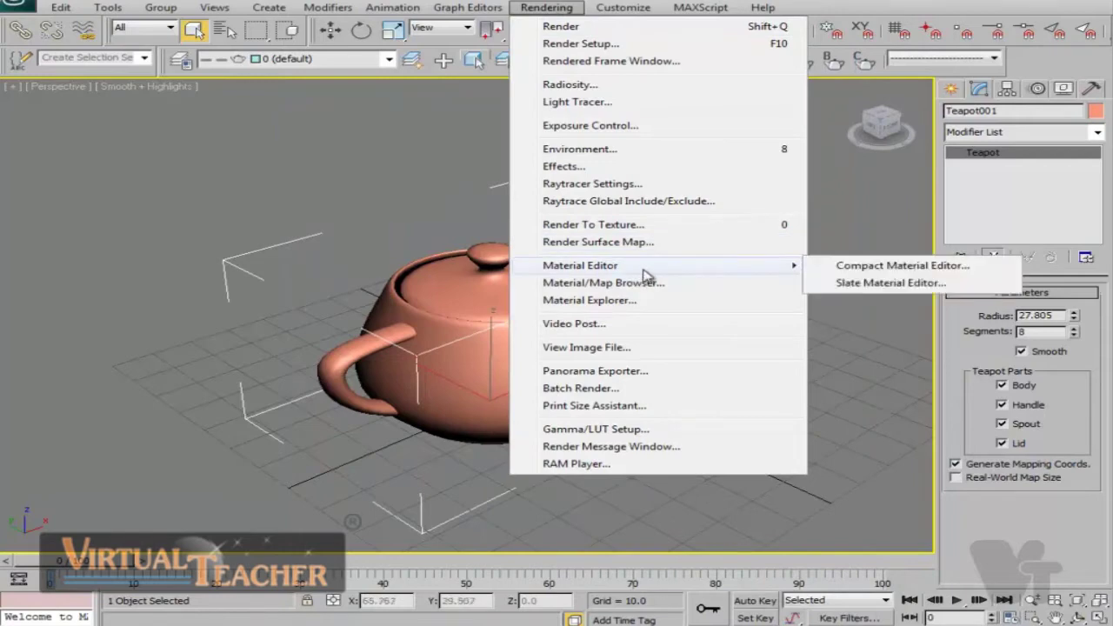
- Open the Slate Material Editor, closing and reopening it to reposition the window
click(870, 284)
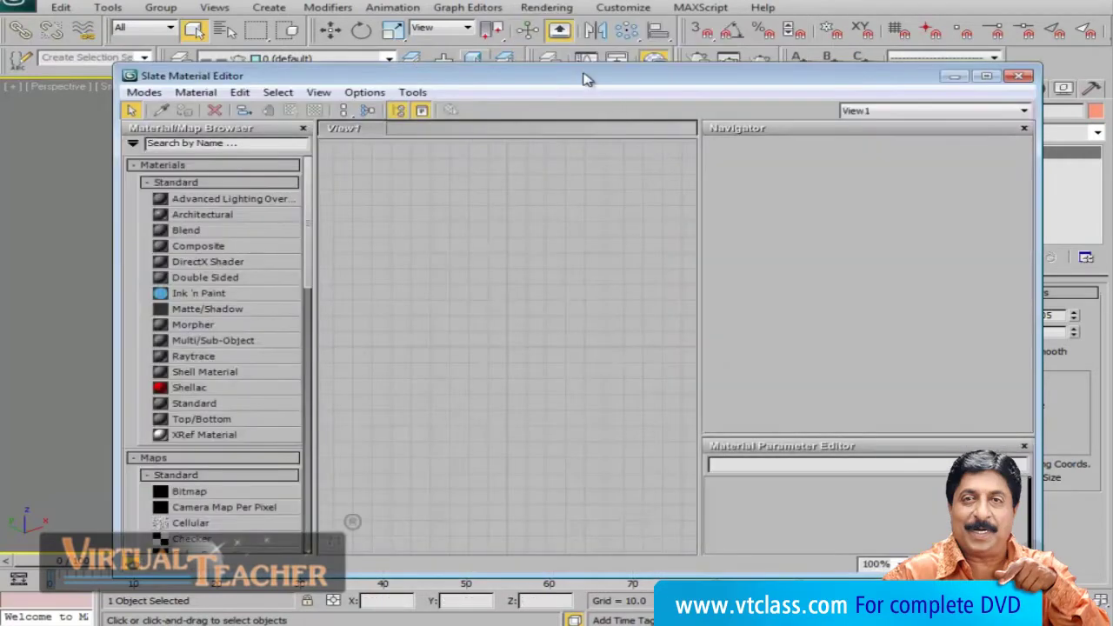
drag(586, 78, 587, 103)
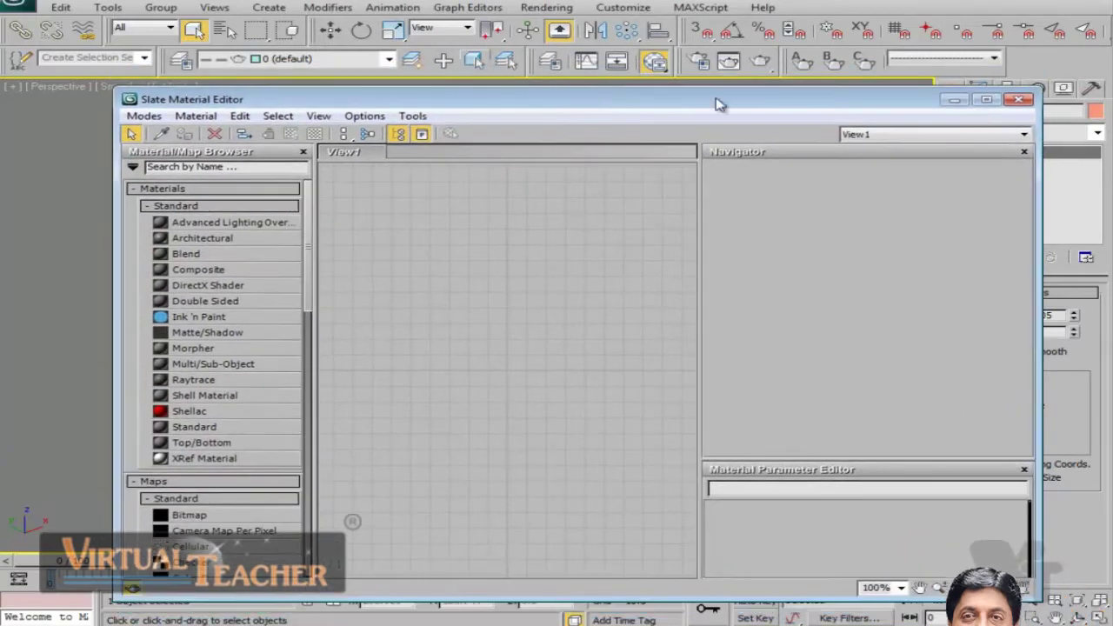
click(1018, 101)
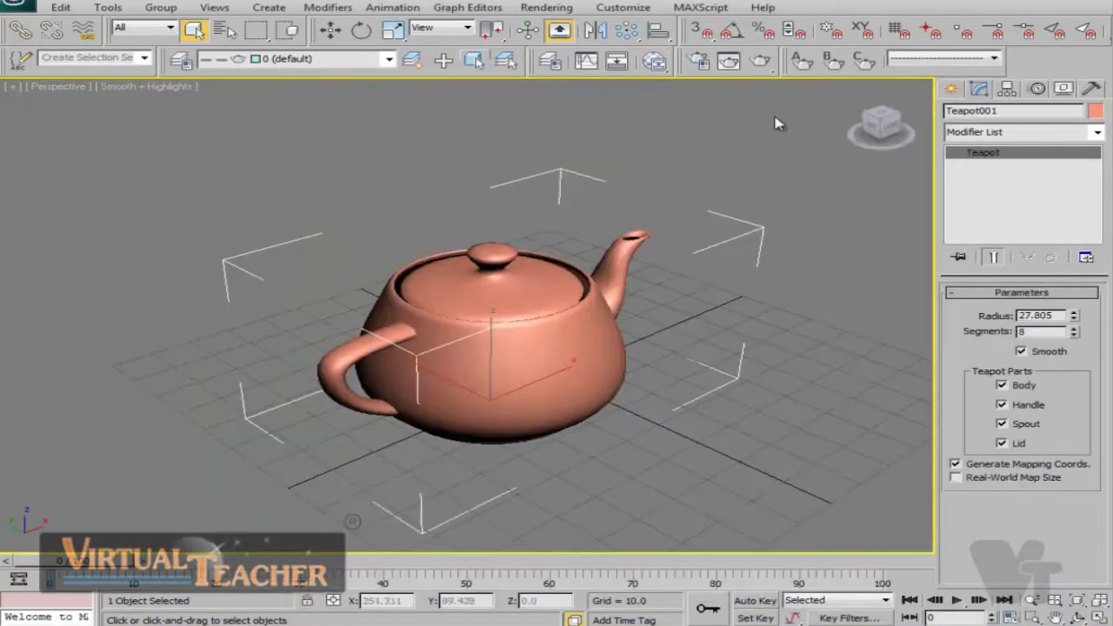
click(656, 61)
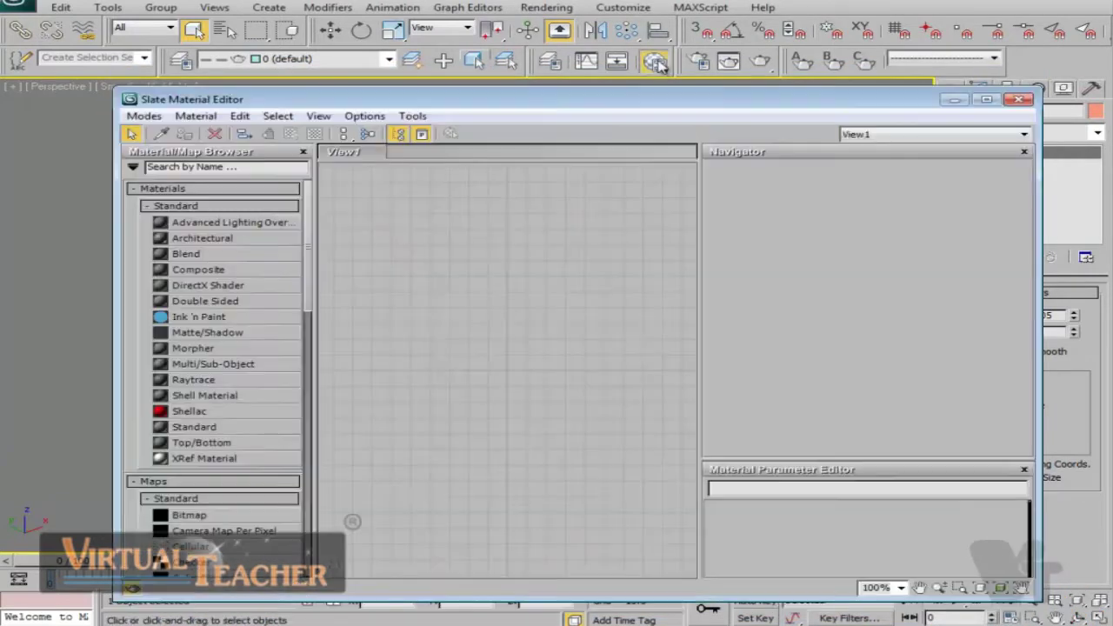
click(1019, 99)
click(655, 61)
drag(367, 103, 374, 73)
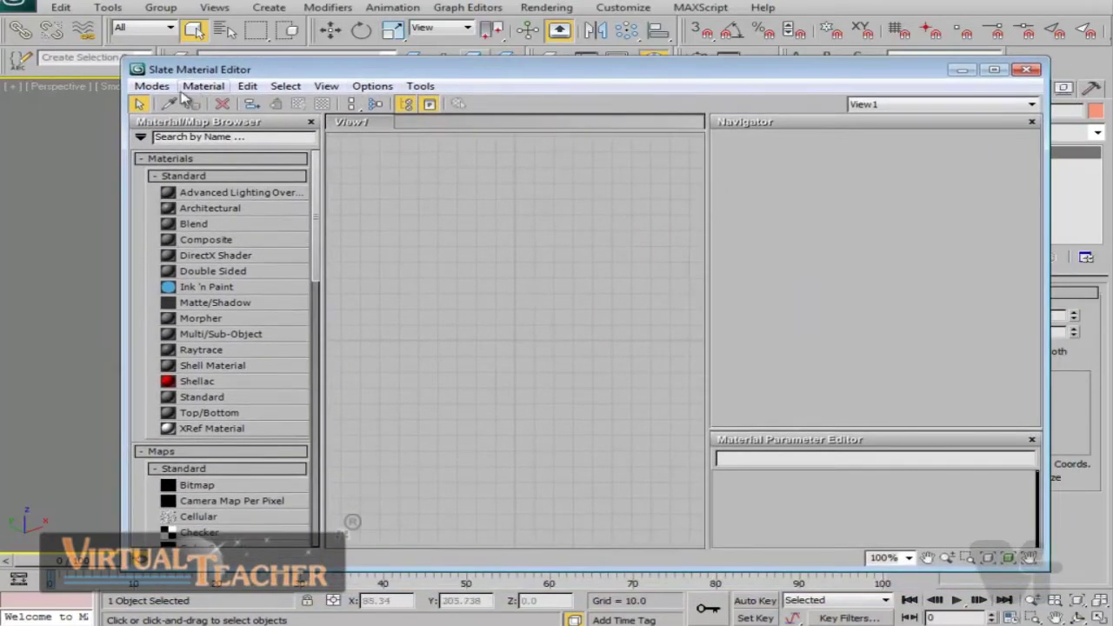
- Use Modes to switch the editor to Compact Material Editor, then close it
click(153, 87)
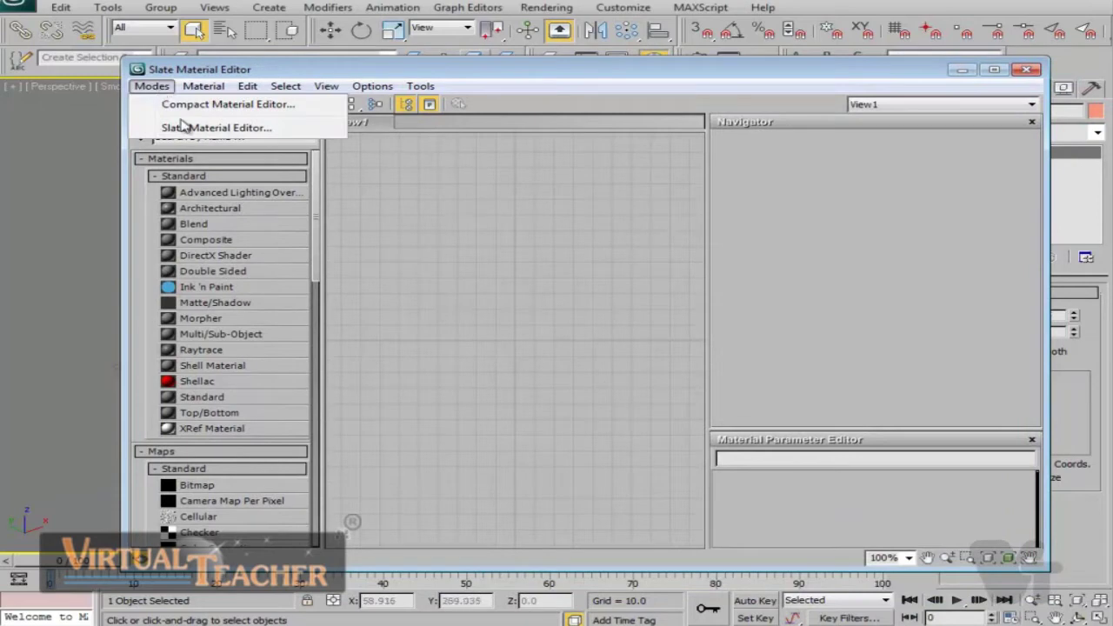
click(197, 106)
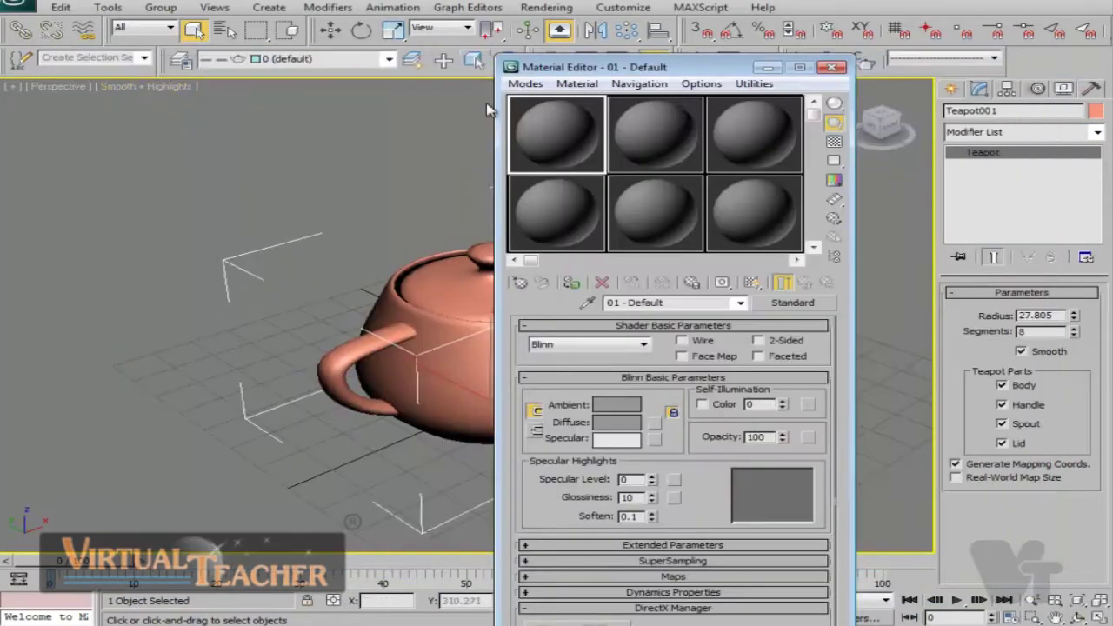
click(526, 83)
click(549, 126)
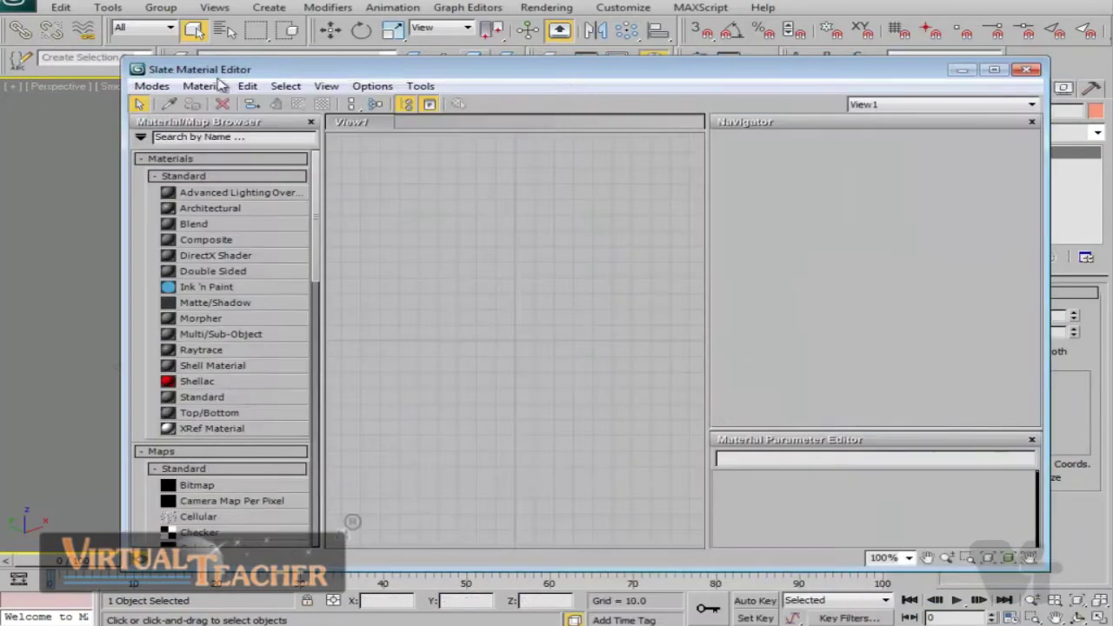
click(162, 88)
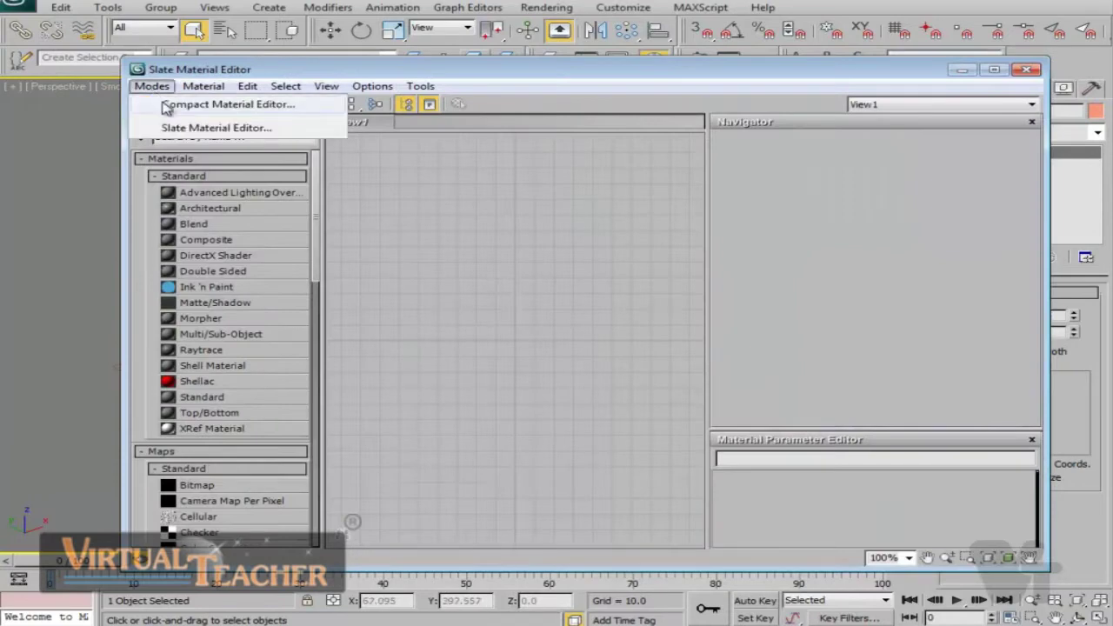
click(166, 107)
click(832, 74)
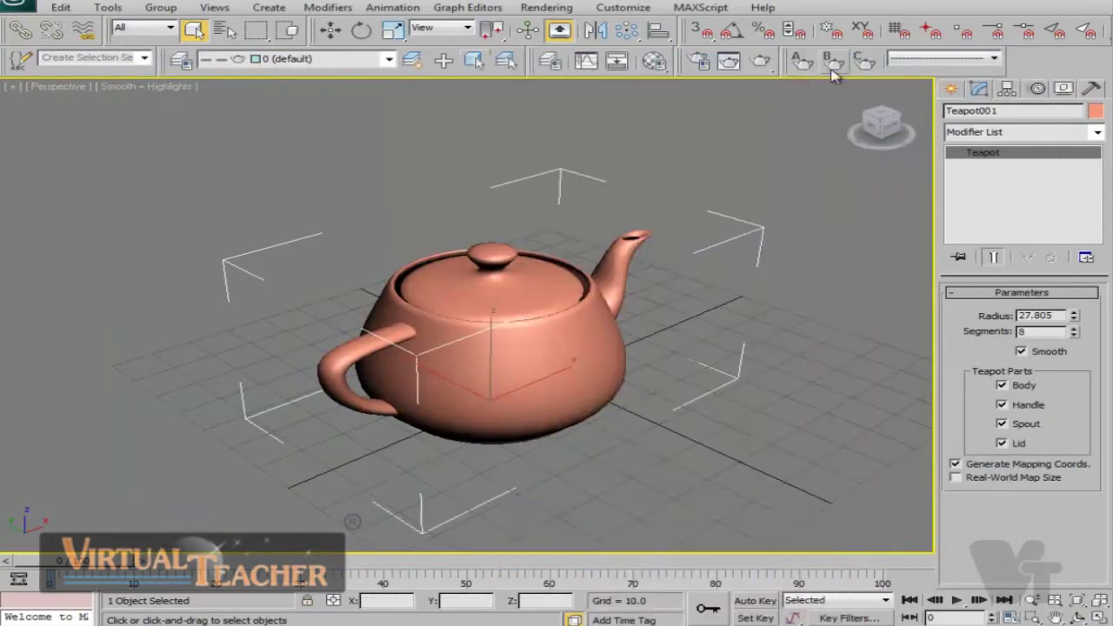
- Reopen the Compact Material Editor with M and move it to the right side of the screen
key(m)
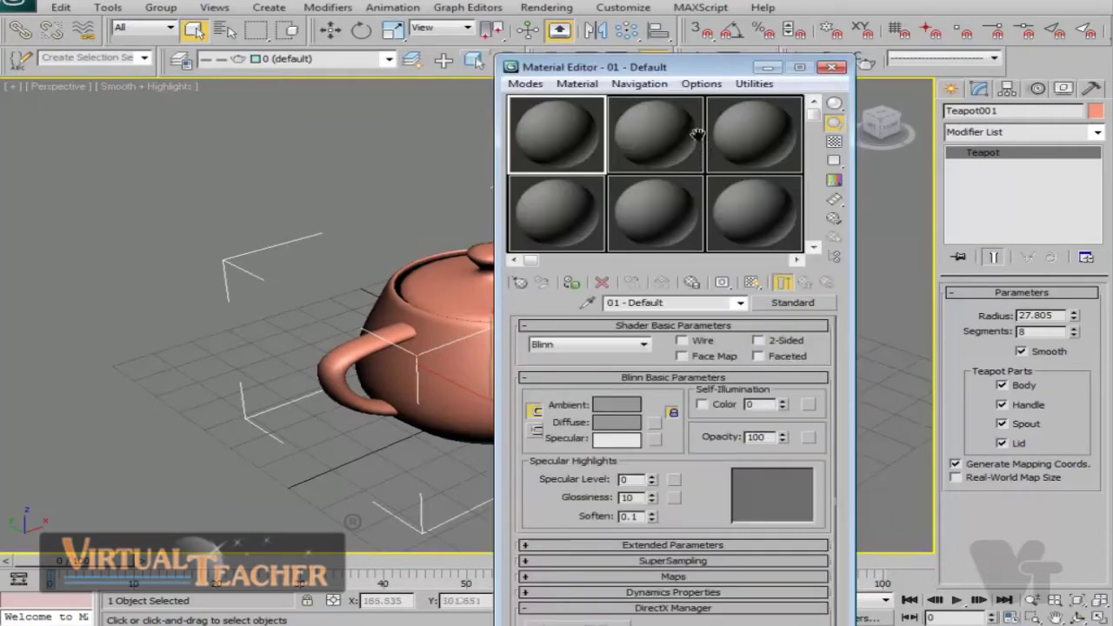
click(832, 68)
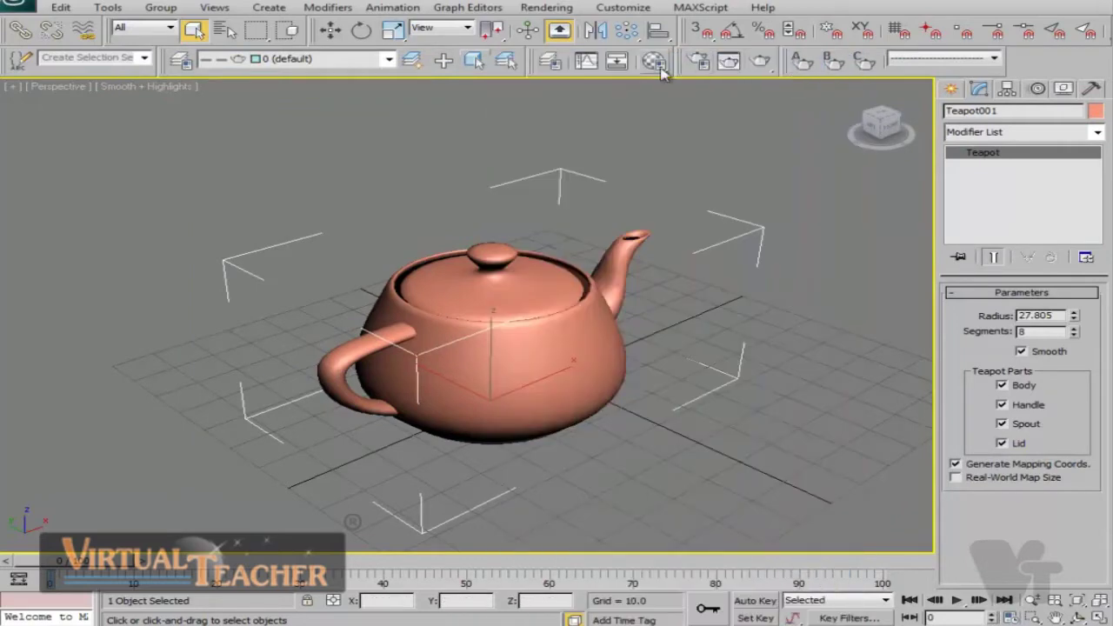
click(654, 60)
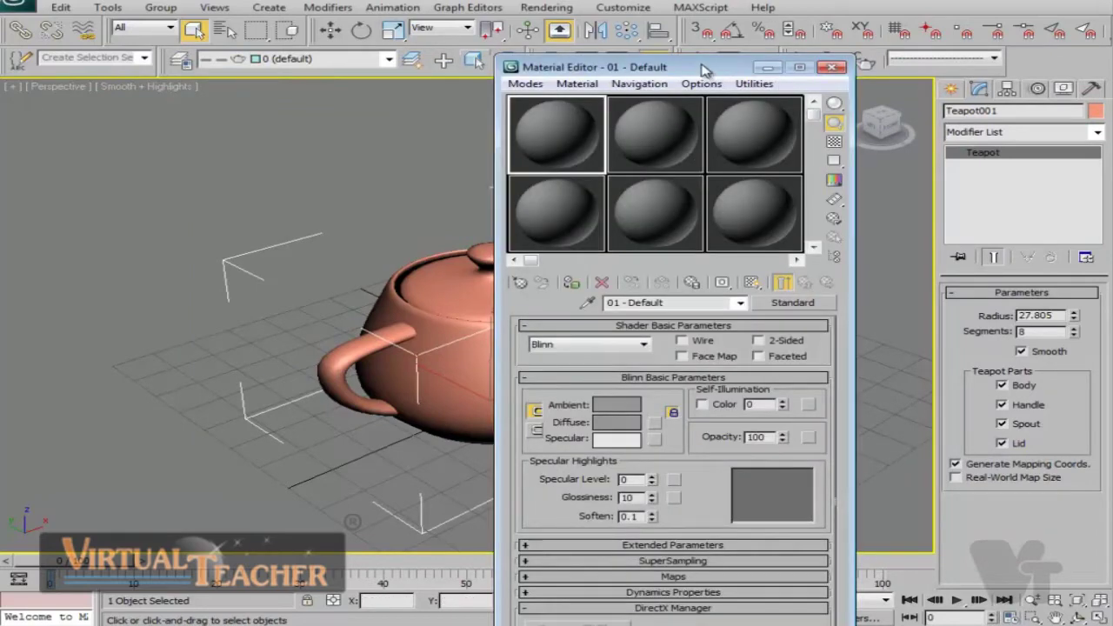
drag(705, 70, 810, 59)
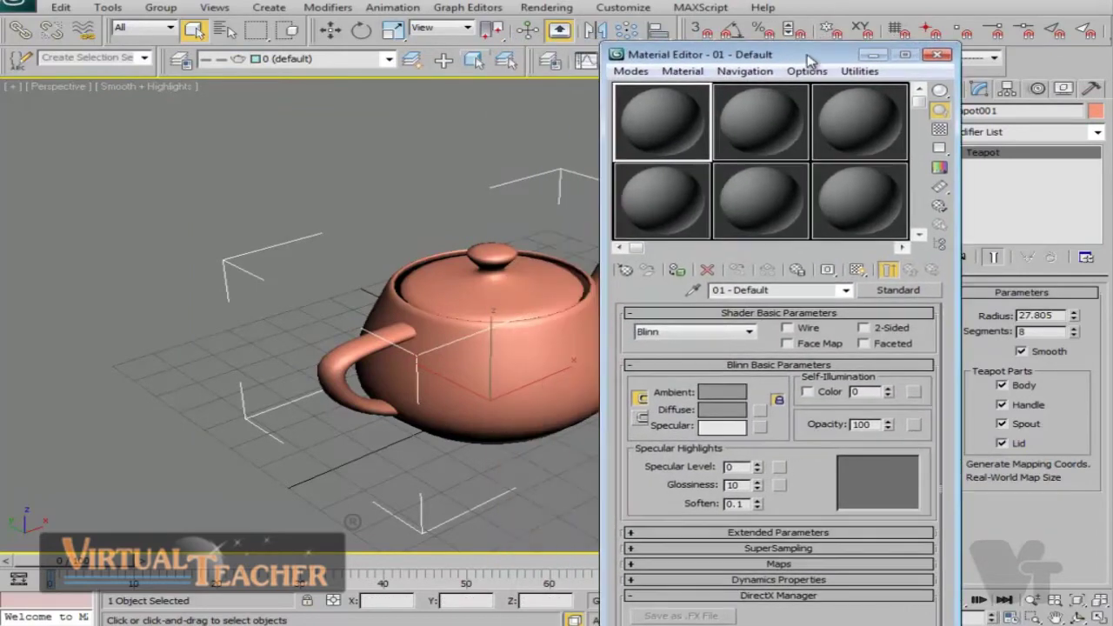
click(937, 55)
key(m)
drag(807, 63, 940, 85)
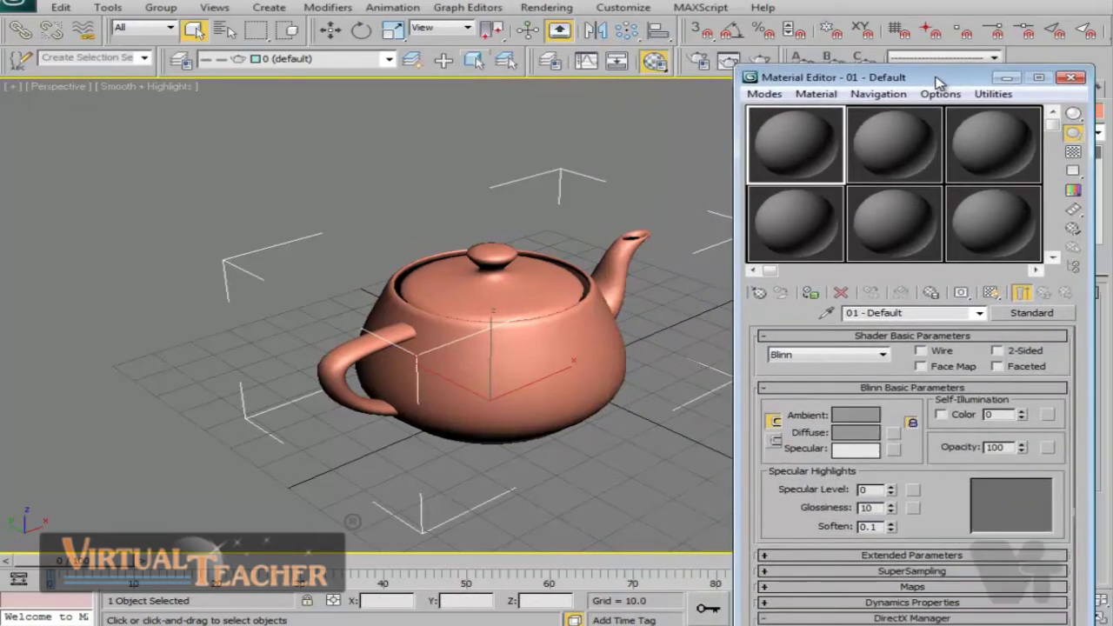
- Browse sample slots 02 and 03, return to 01 - Default, and fine-tune the window position
click(876, 149)
click(1011, 159)
click(791, 163)
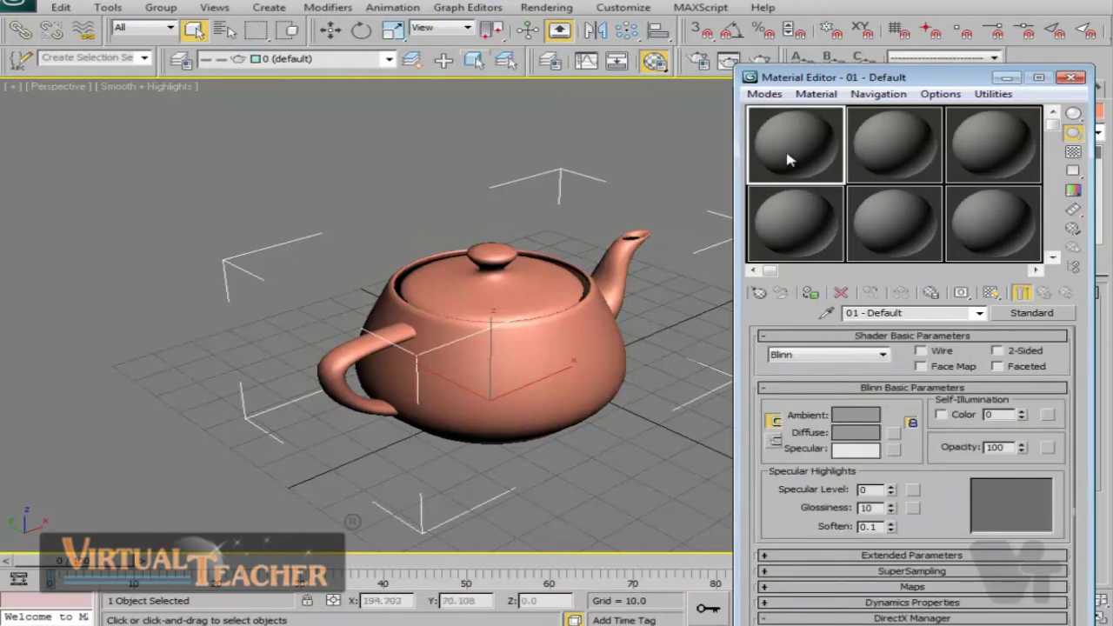
drag(882, 81, 867, 104)
drag(878, 81, 872, 79)
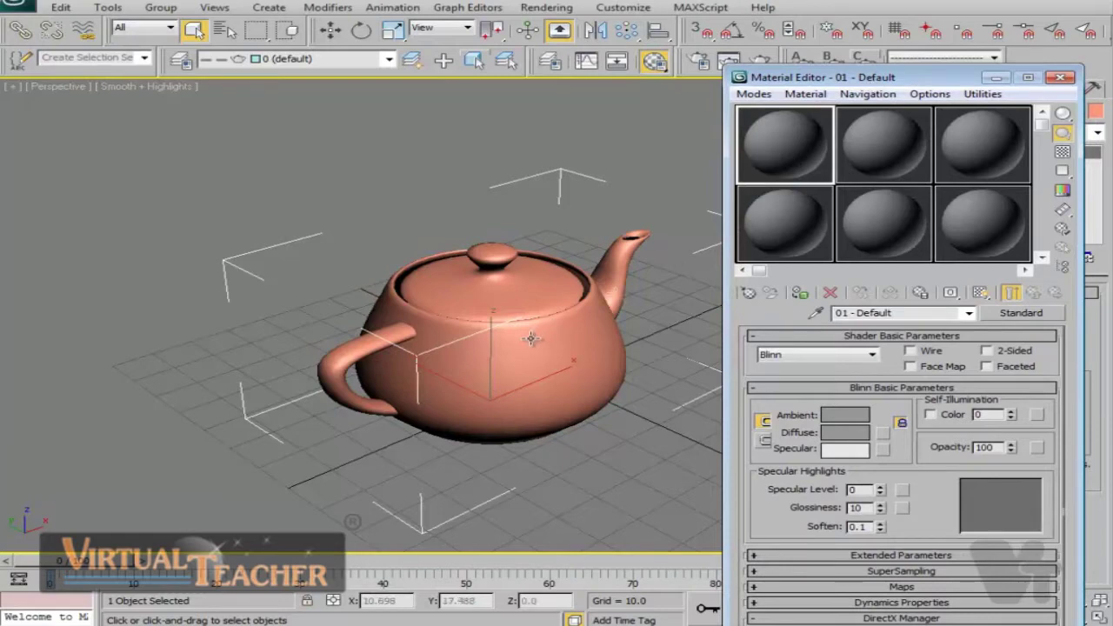
drag(873, 87, 853, 92)
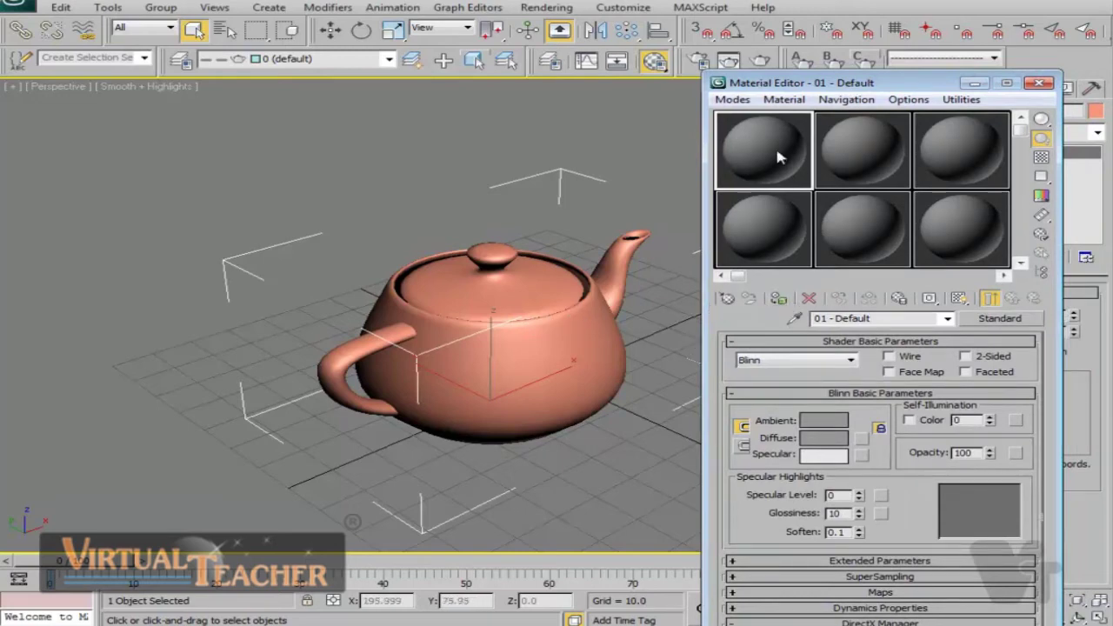
- Assign 01 - Default to the teapot, then browse the sample slots and return to slot 01
click(778, 299)
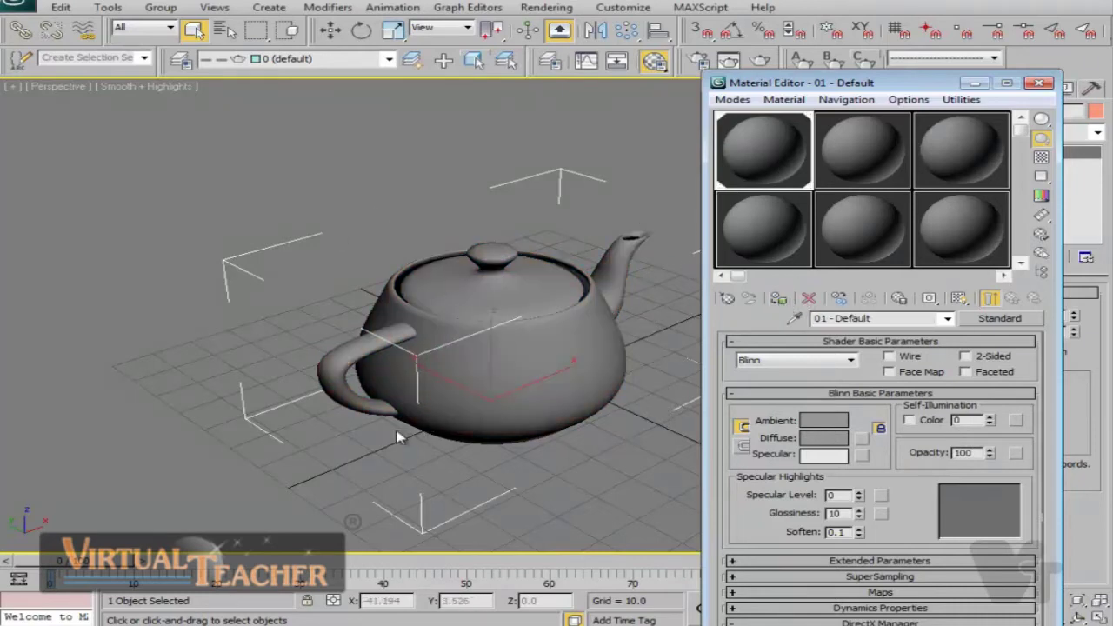
middle_drag(599, 334, 557, 331)
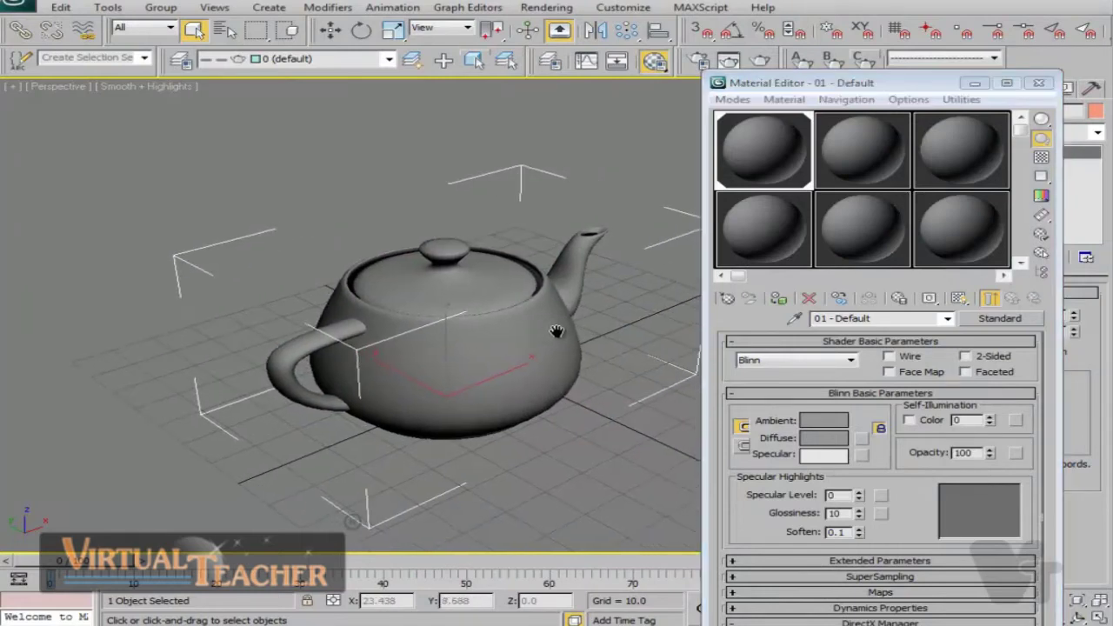
click(872, 153)
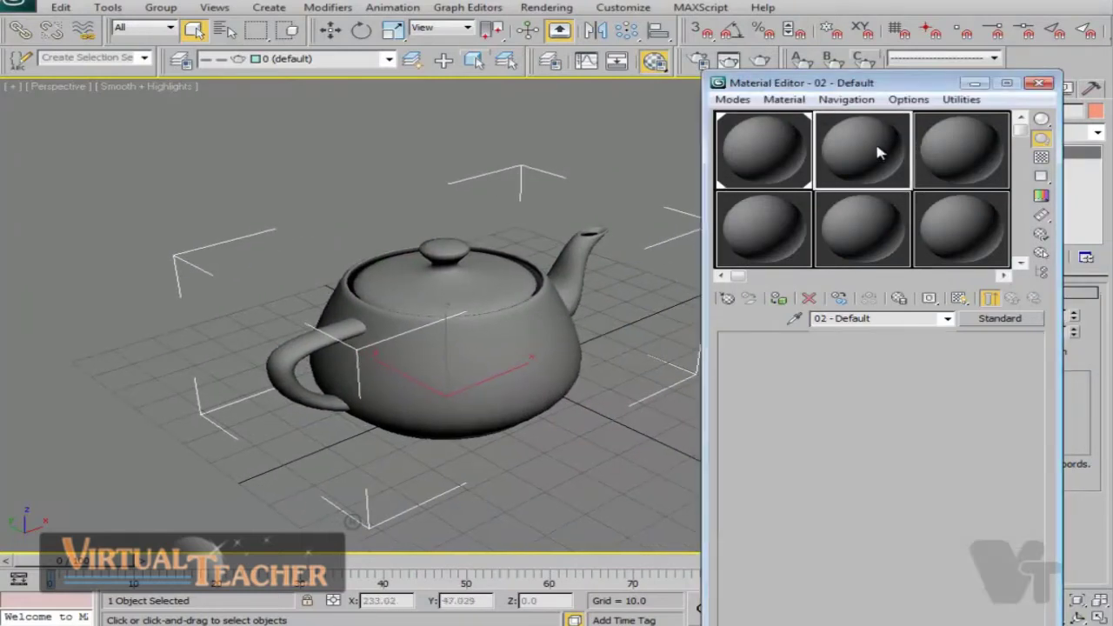
click(865, 235)
click(948, 221)
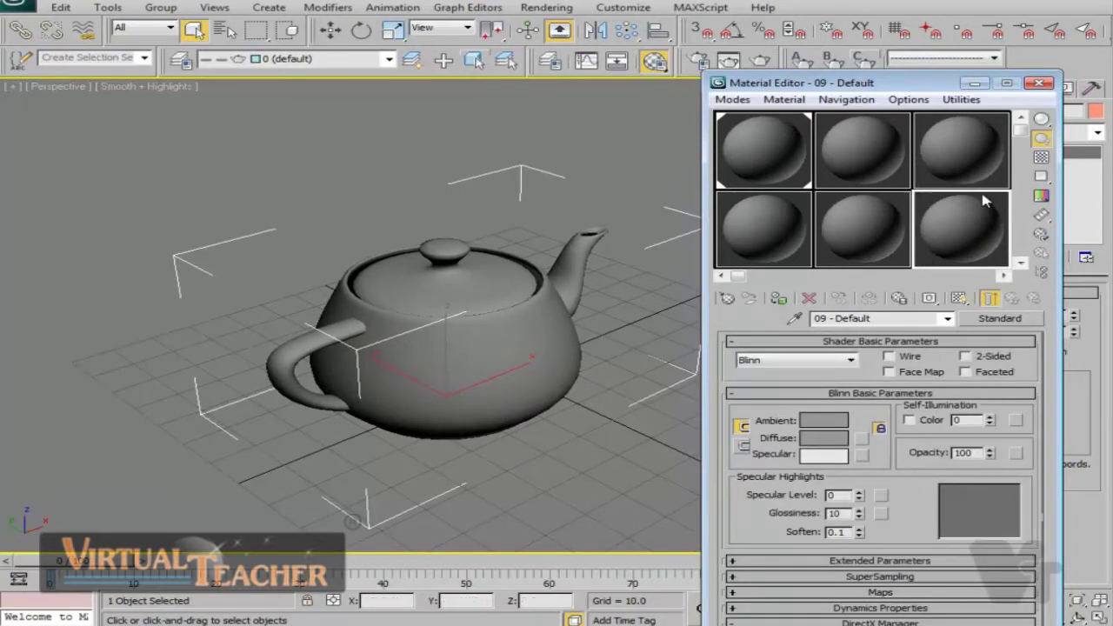
click(878, 165)
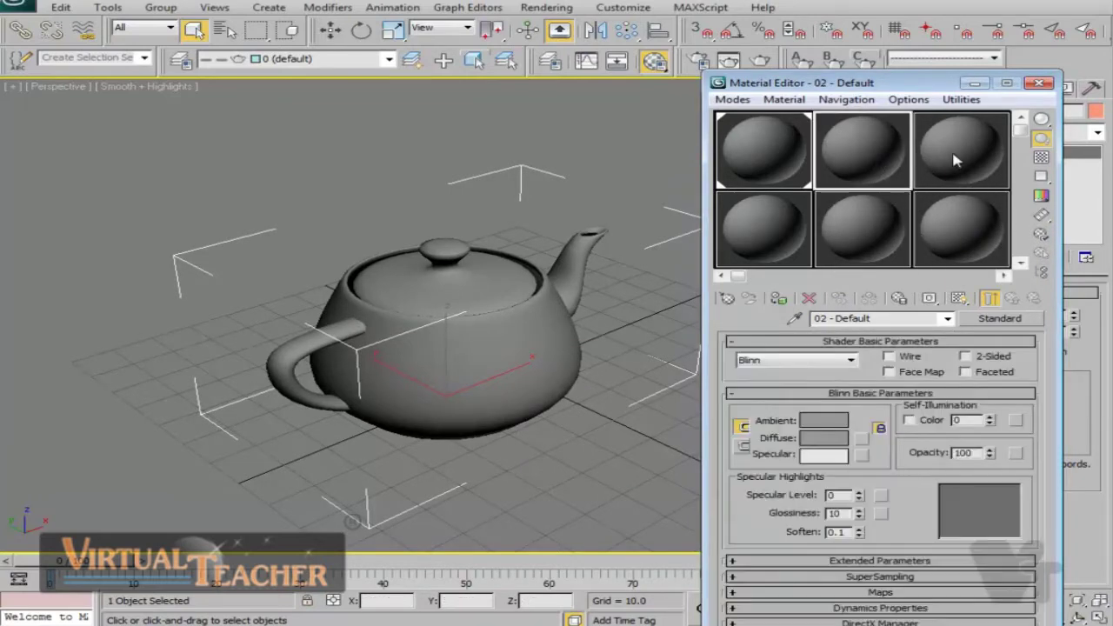
click(967, 157)
click(785, 244)
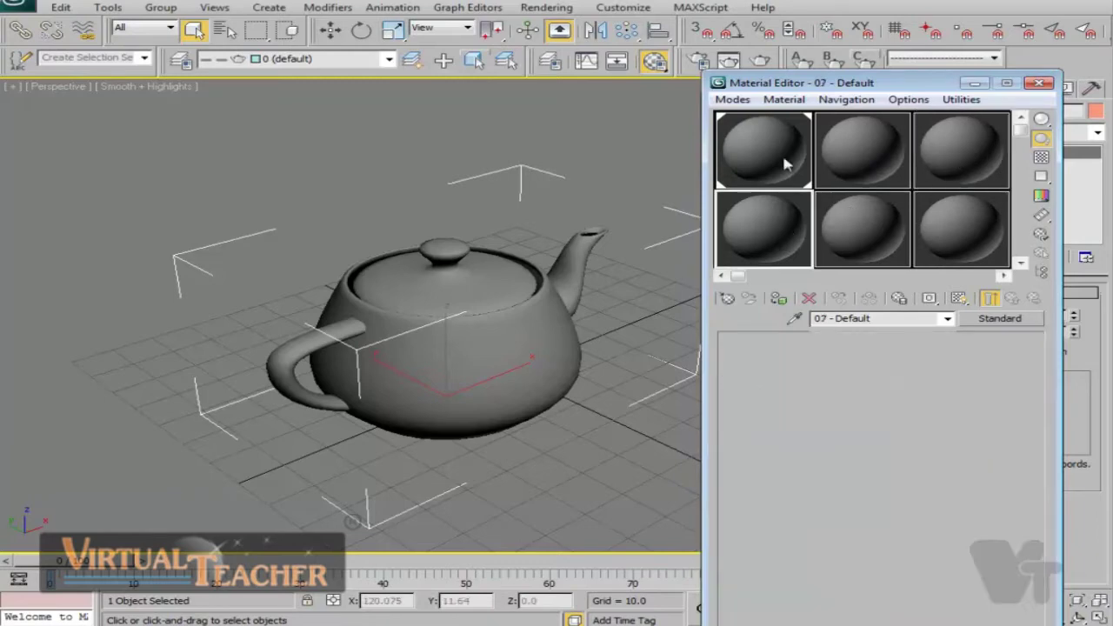
click(785, 155)
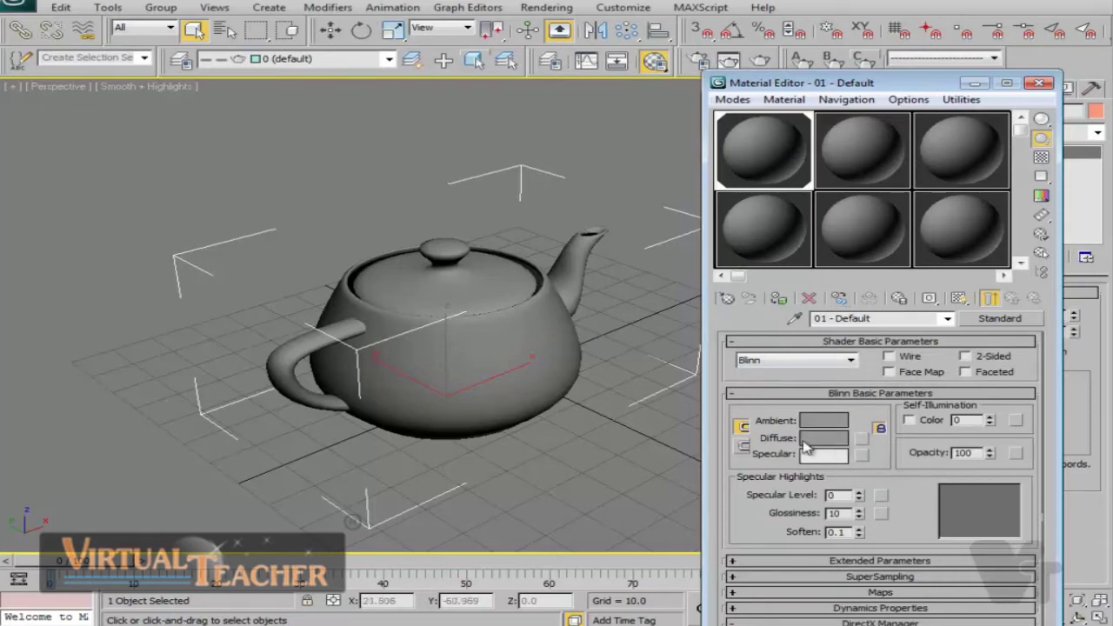
- Set material 01's Diffuse colour to light green in the Color Selector
click(837, 446)
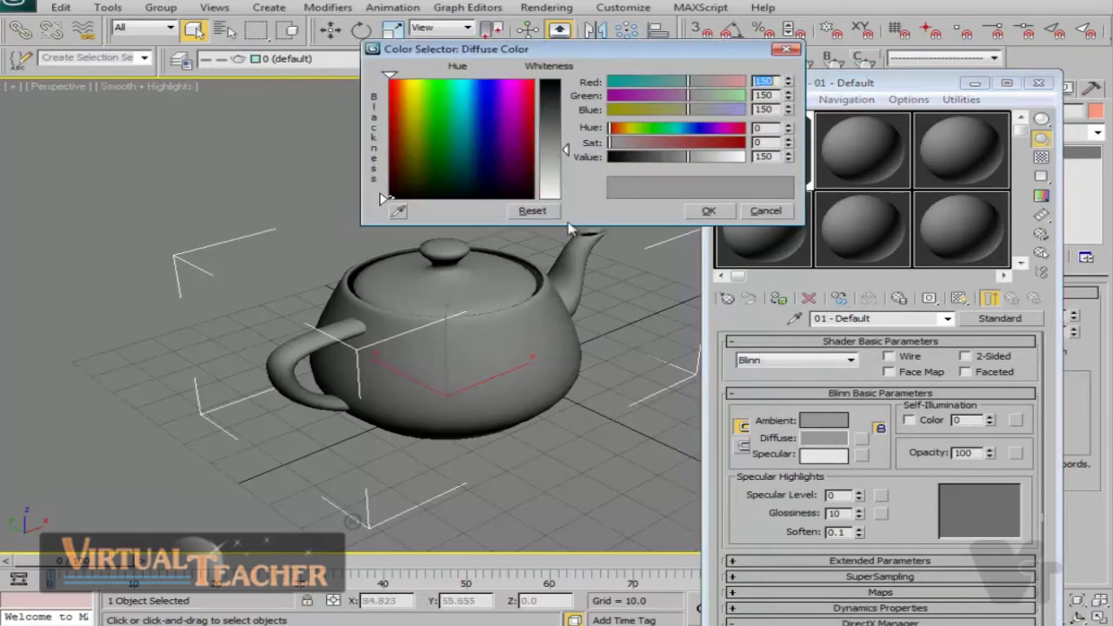
drag(423, 100, 402, 101)
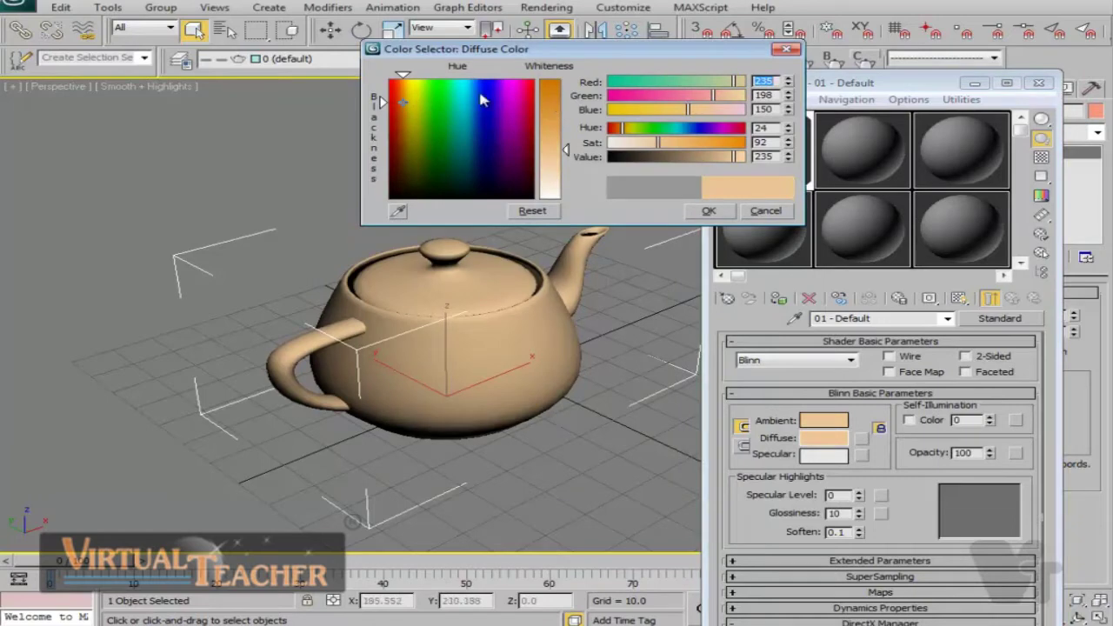
click(439, 92)
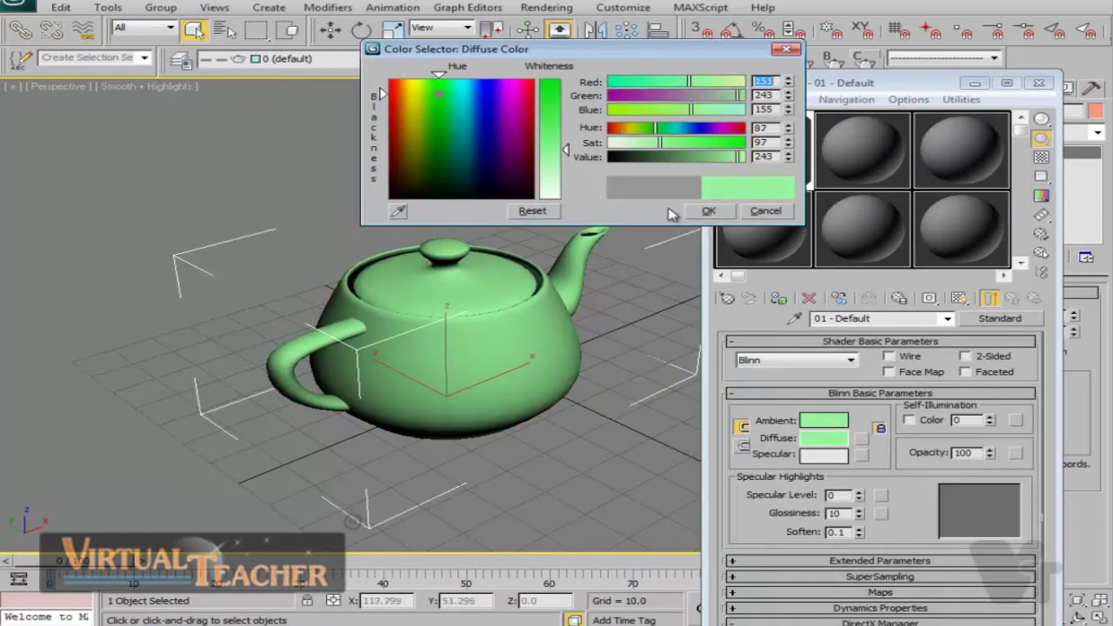
click(708, 211)
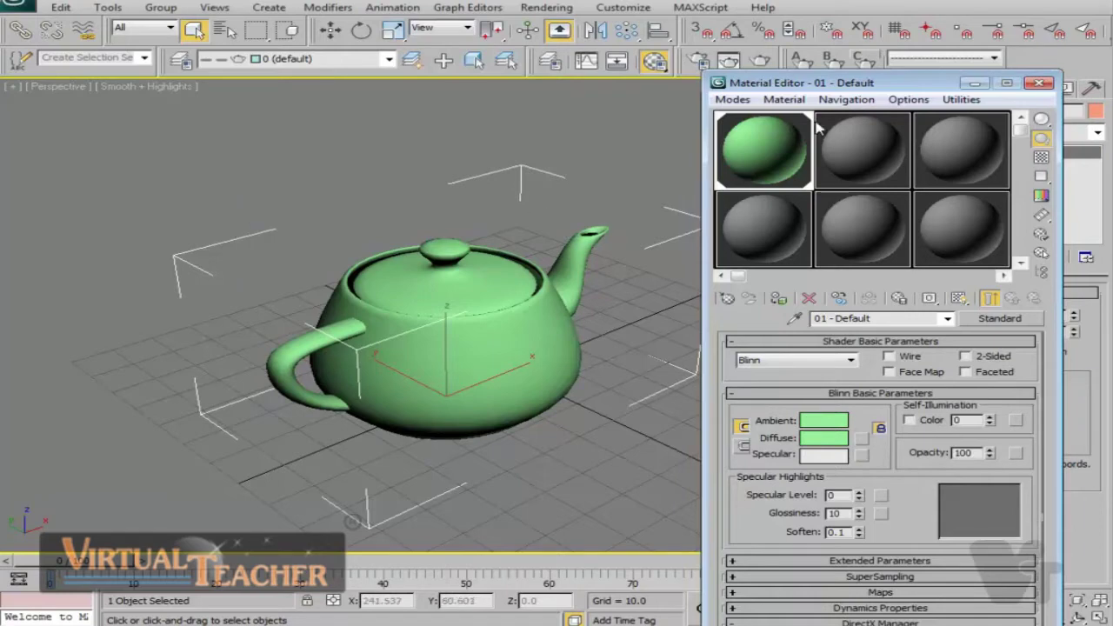
- Render the Perspective view and move the rendered frame window fully onto the screen
drag(852, 83, 813, 84)
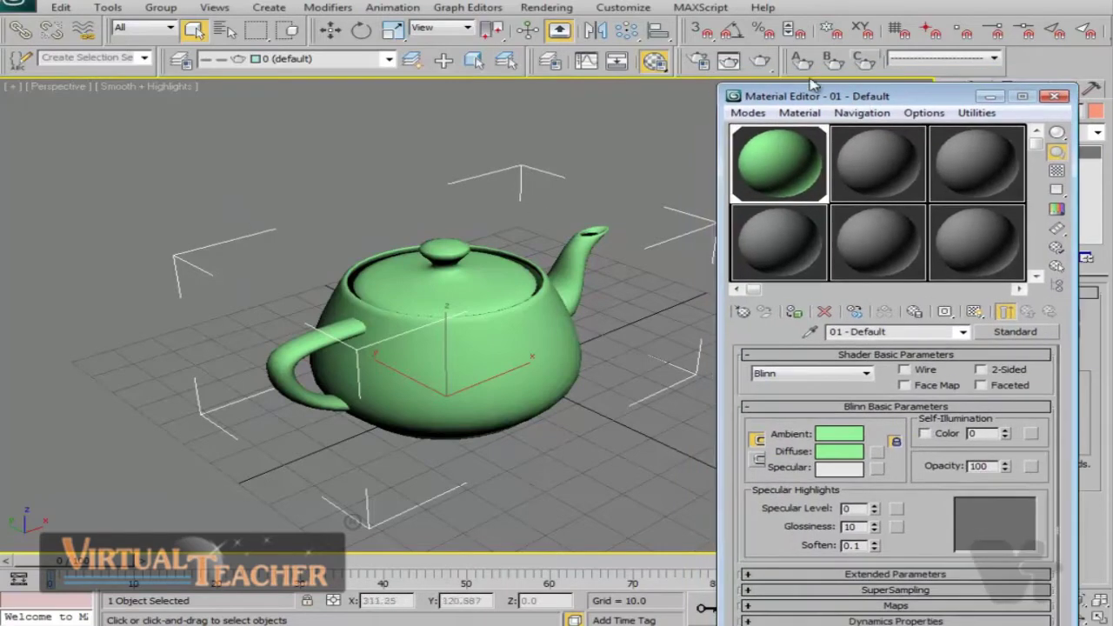
click(760, 60)
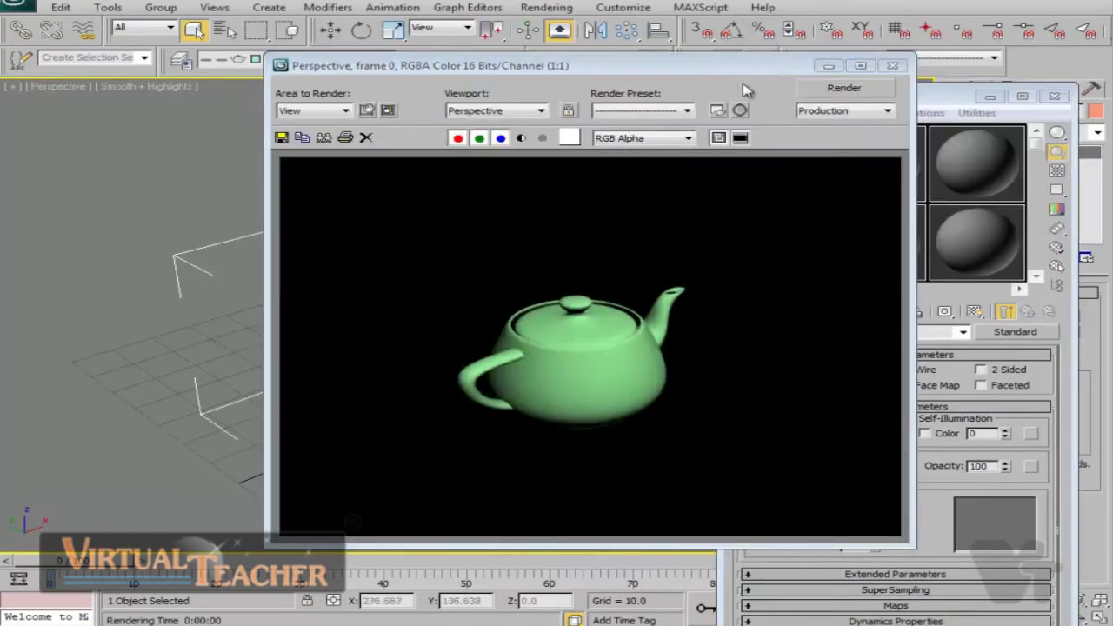
drag(741, 70, 401, 45)
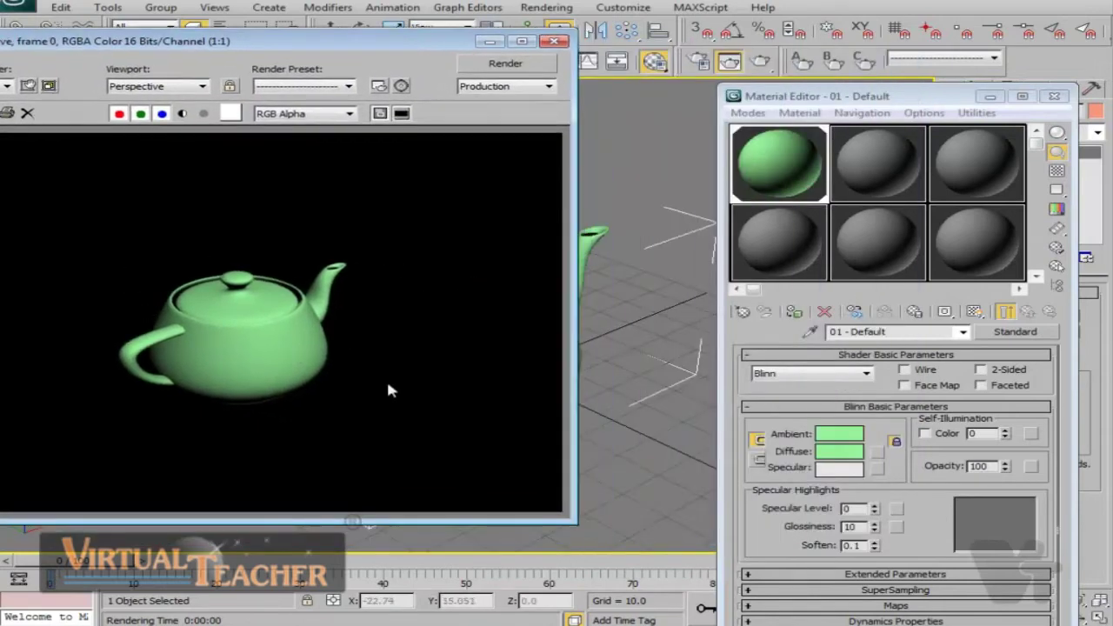
drag(191, 44, 279, 26)
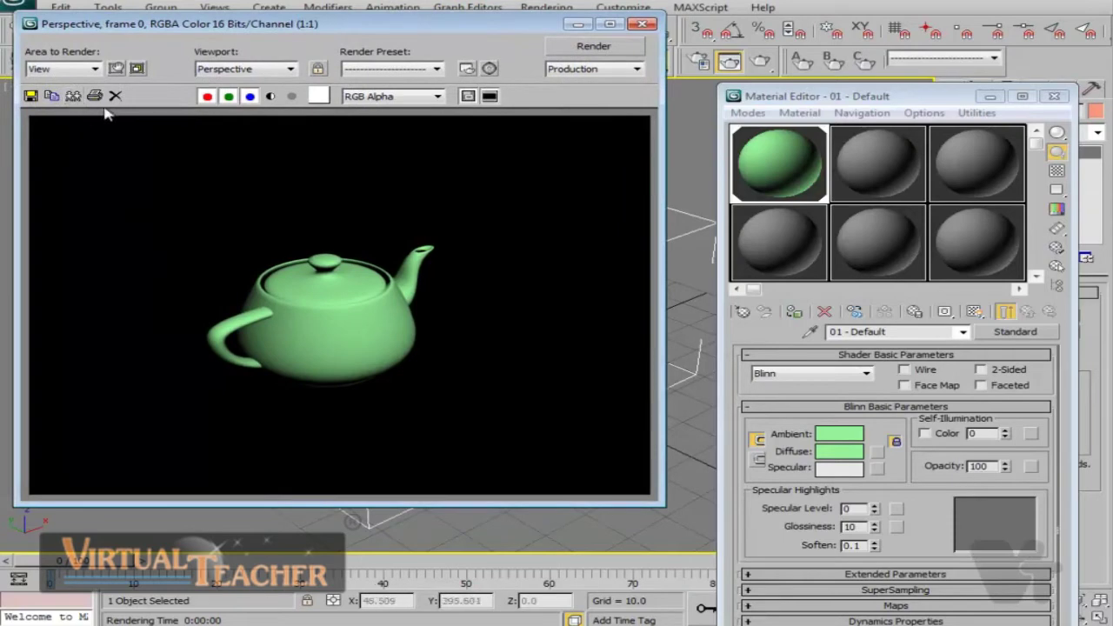
- Clone the rendered frame, close the original render, and move the clone aside
click(73, 97)
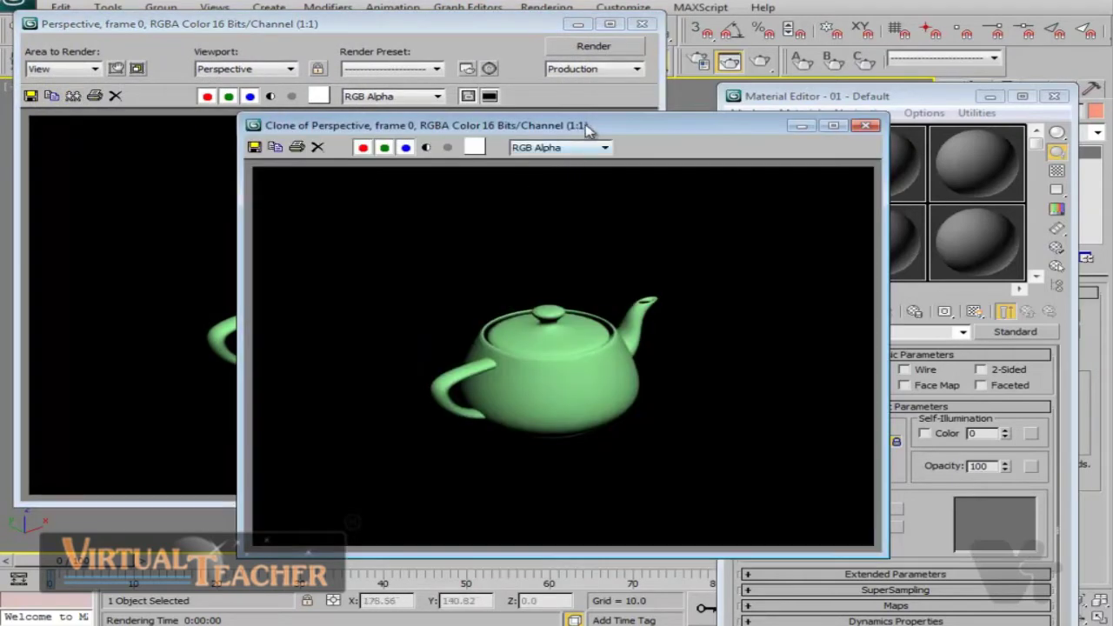
mouse_move(586, 129)
mouse_down()
mouse_move(723, 251)
mouse_move(630, 221)
mouse_move(681, 243)
mouse_move(743, 227)
mouse_up()
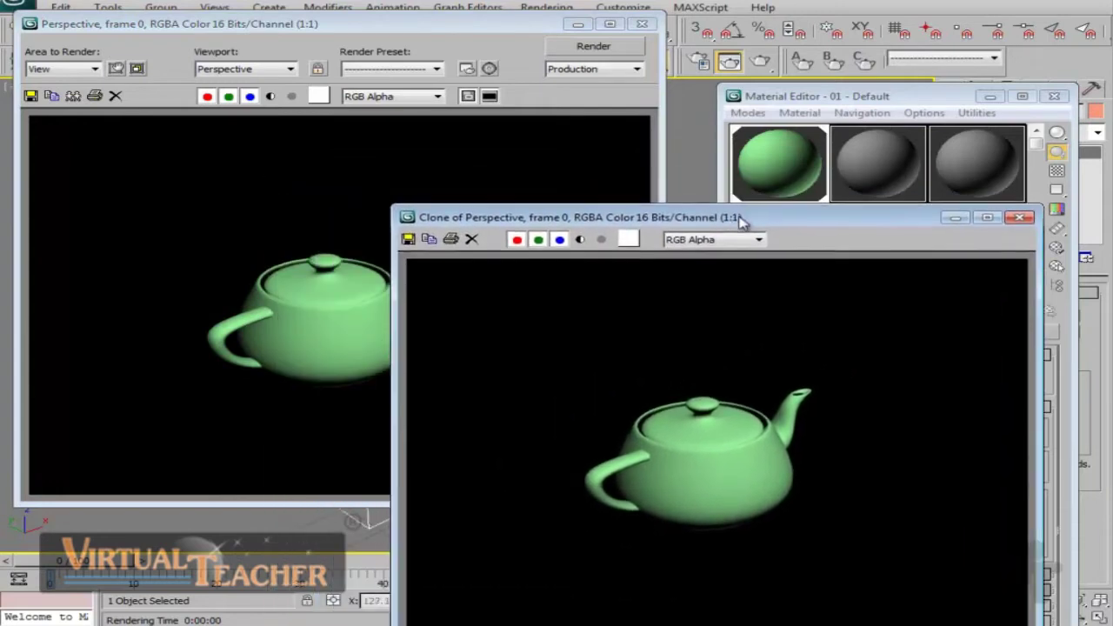
click(447, 27)
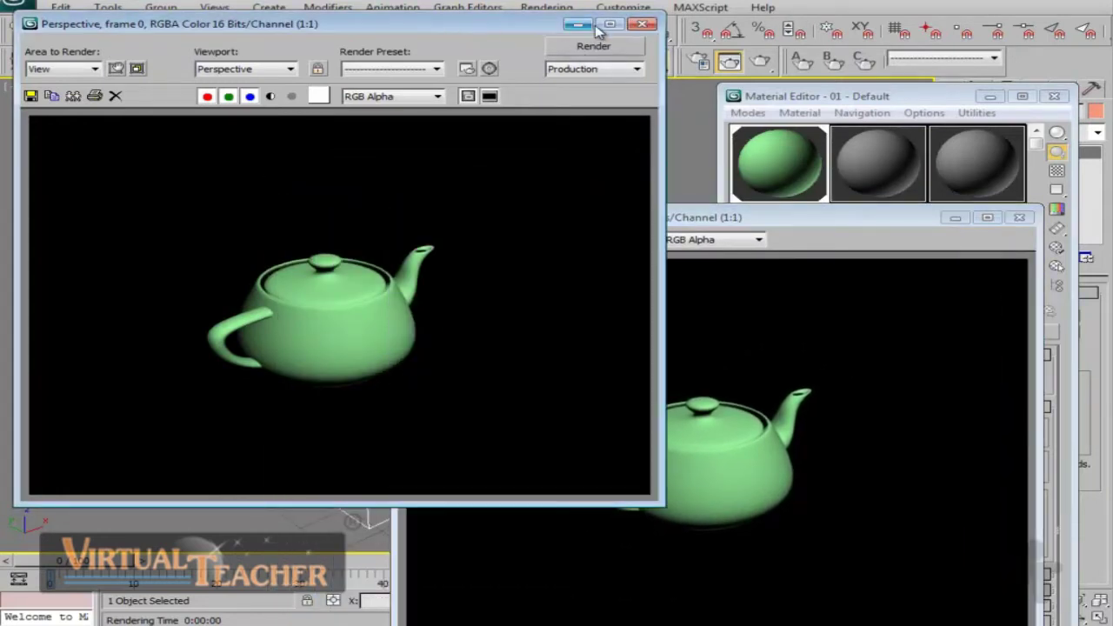
click(644, 26)
drag(542, 221, 729, 466)
drag(765, 94, 732, 84)
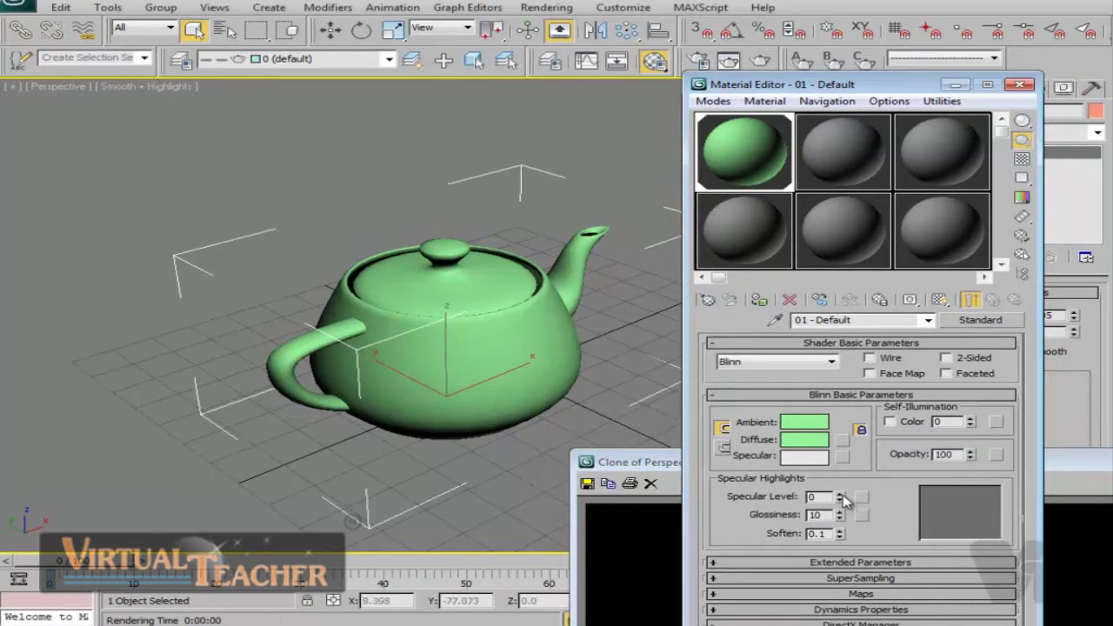
- Set the material's Specular Level to 36 and Glossiness to 30
drag(842, 496, 842, 467)
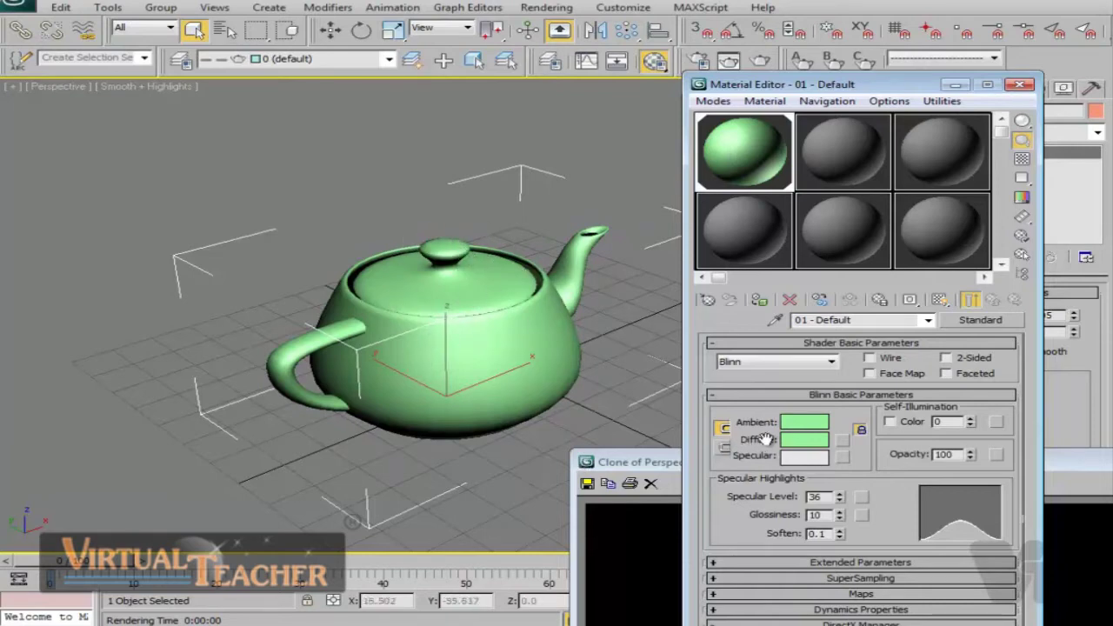
drag(840, 517, 845, 511)
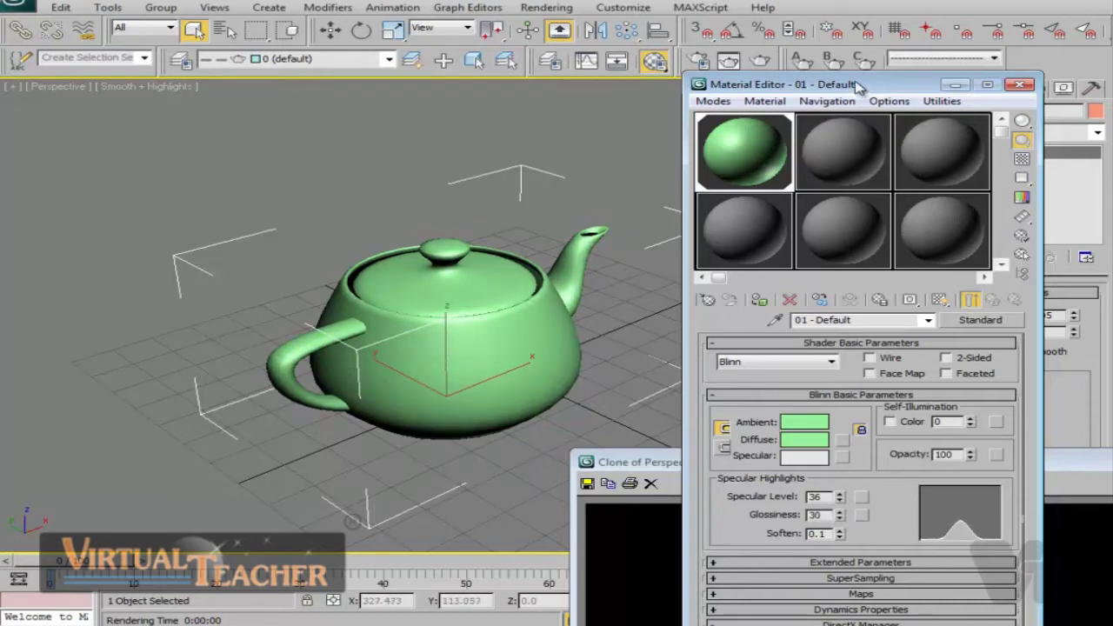
drag(859, 84, 780, 90)
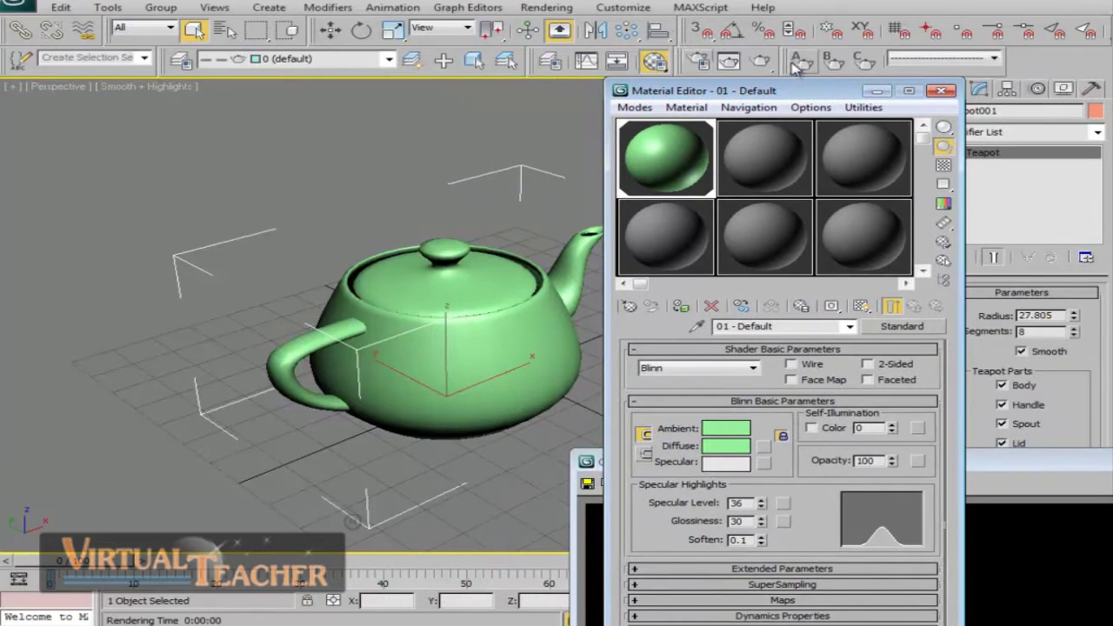
- Render the teapot, compare it beside the cloned render, then close both render windows
click(795, 64)
click(1019, 465)
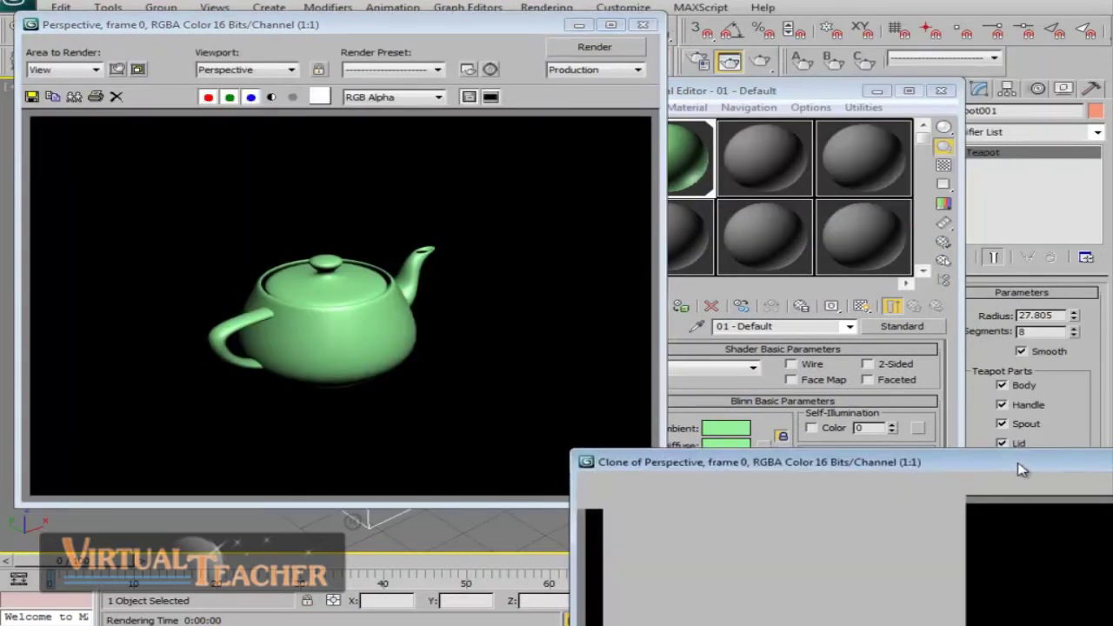
mouse_move(1021, 470)
mouse_down()
mouse_move(957, 300)
mouse_move(915, 120)
mouse_move(928, 103)
mouse_up()
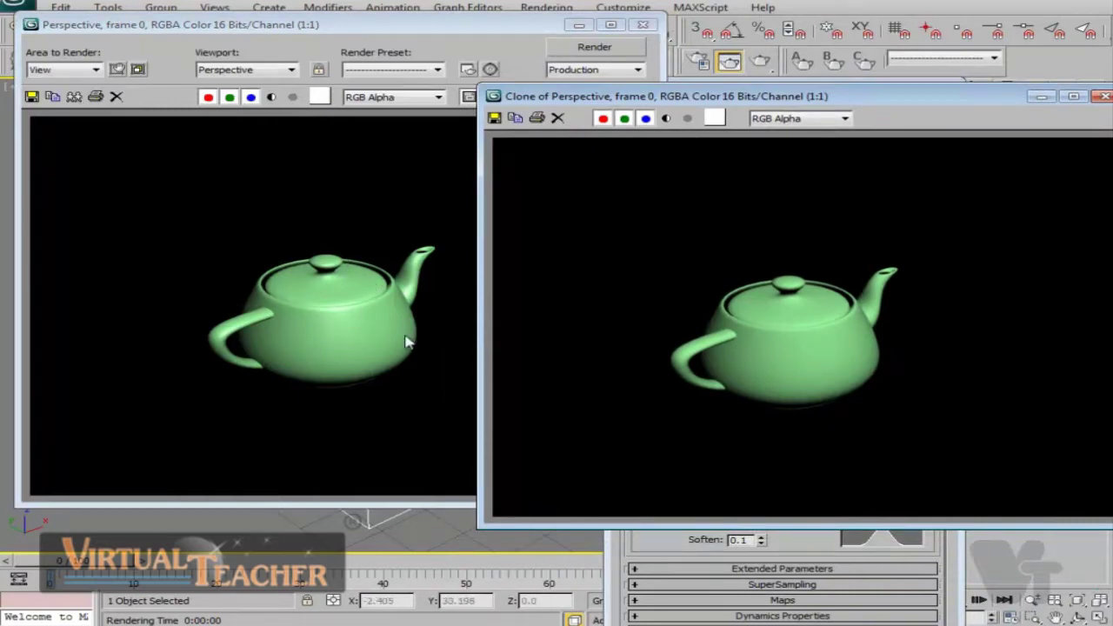
drag(520, 35, 506, 63)
click(614, 55)
drag(836, 97, 728, 221)
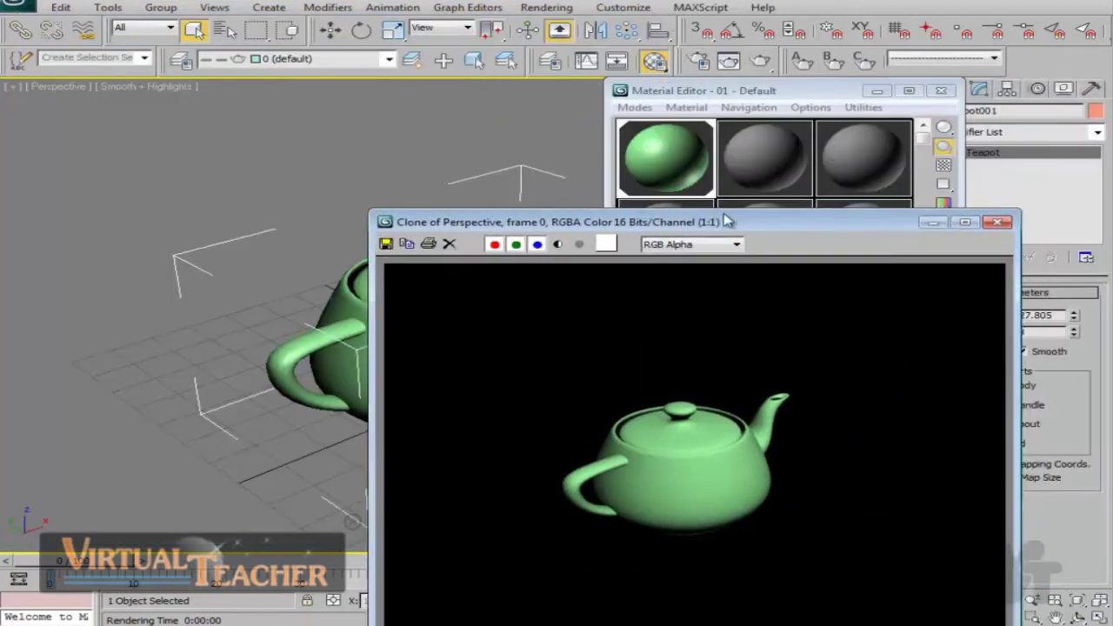
click(997, 222)
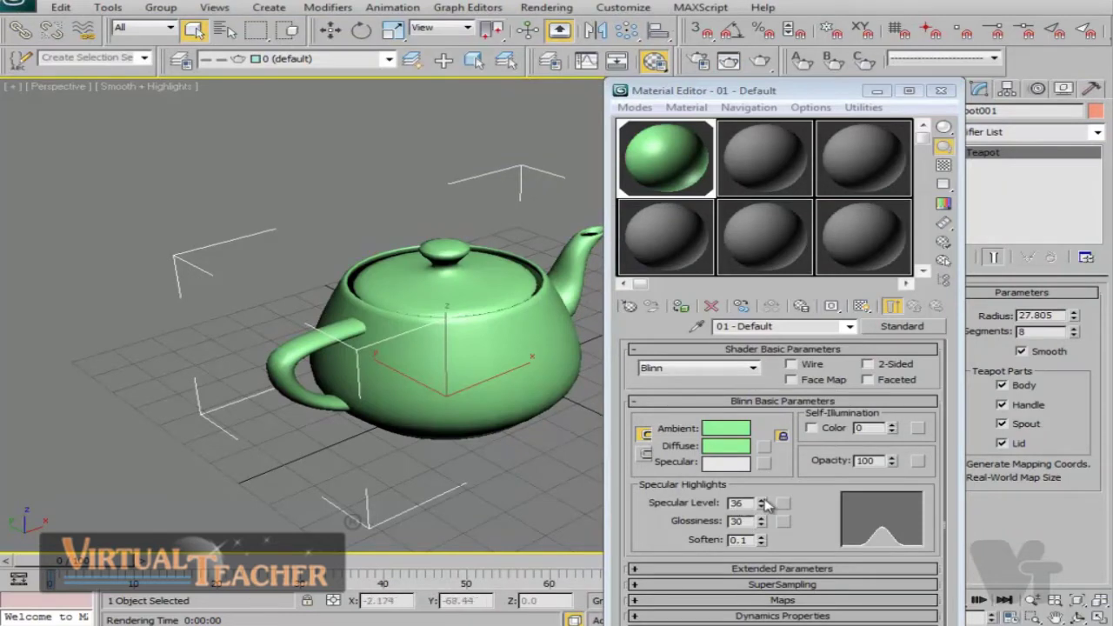
- Raise Specular Level to 60 and Glossiness to 51, then check a test render
drag(761, 503, 764, 480)
drag(765, 520, 765, 509)
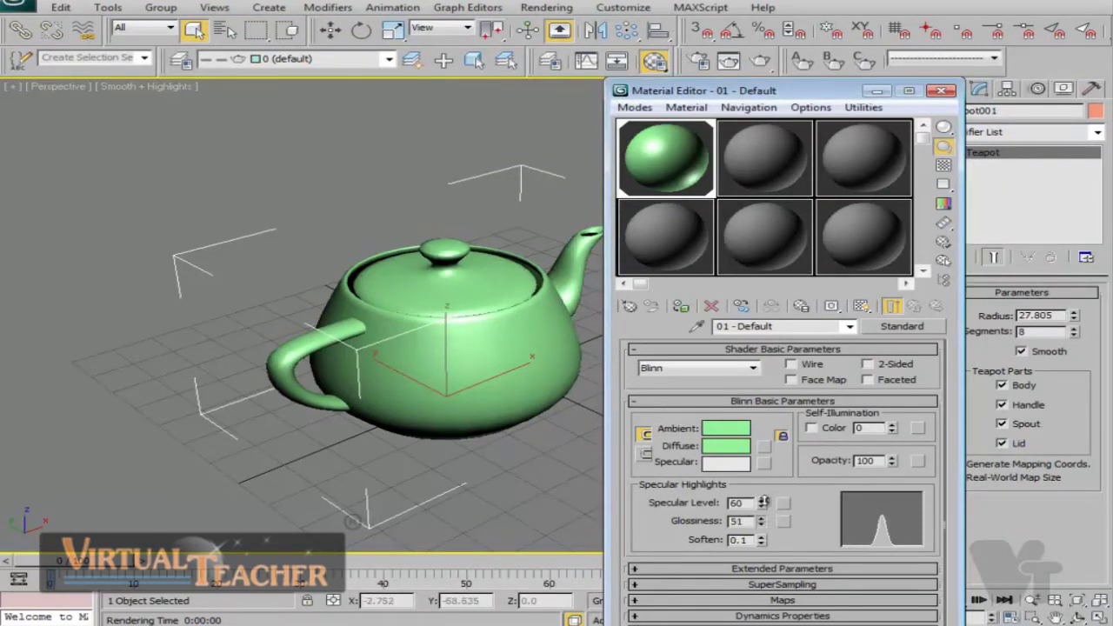
click(761, 61)
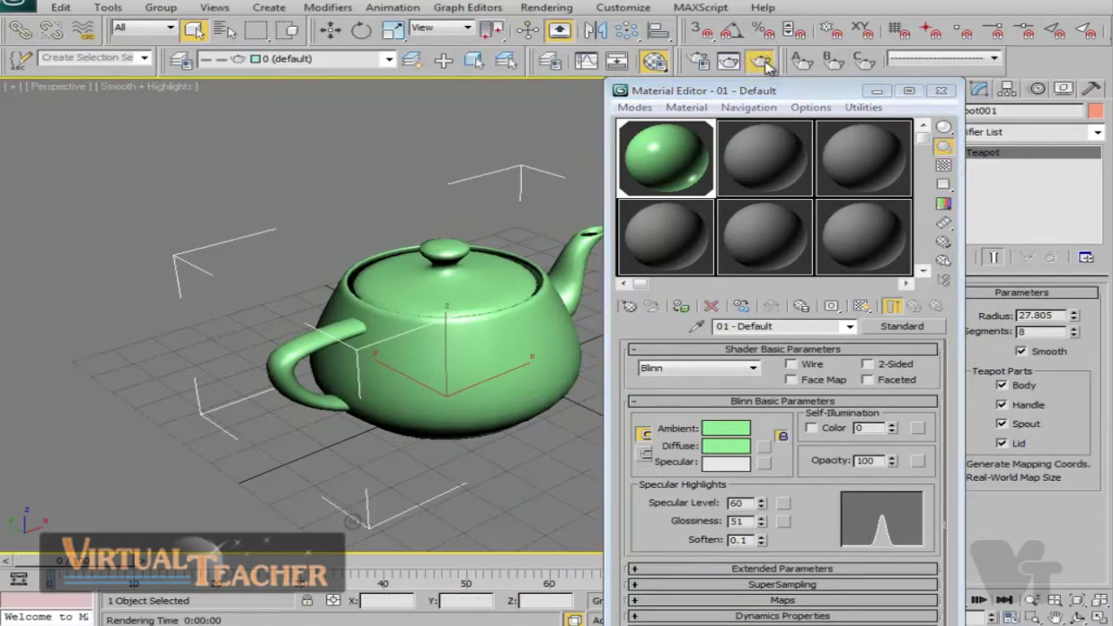
click(643, 28)
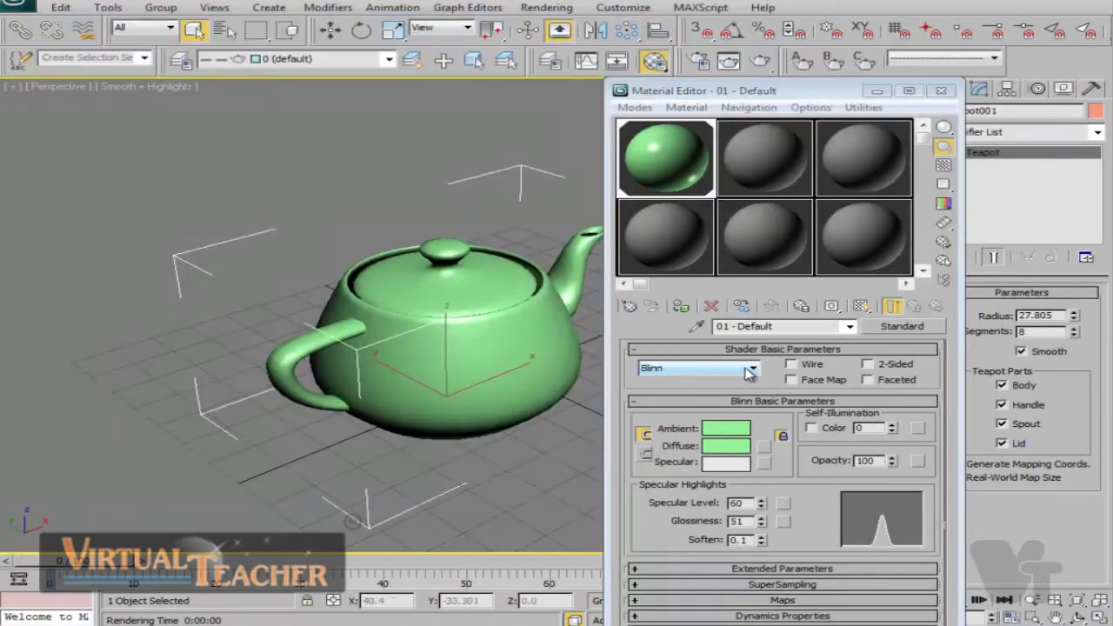
- Switch to the Anisotropic shader with Specular Level 104, set teapot Segments to 13, and render
click(750, 370)
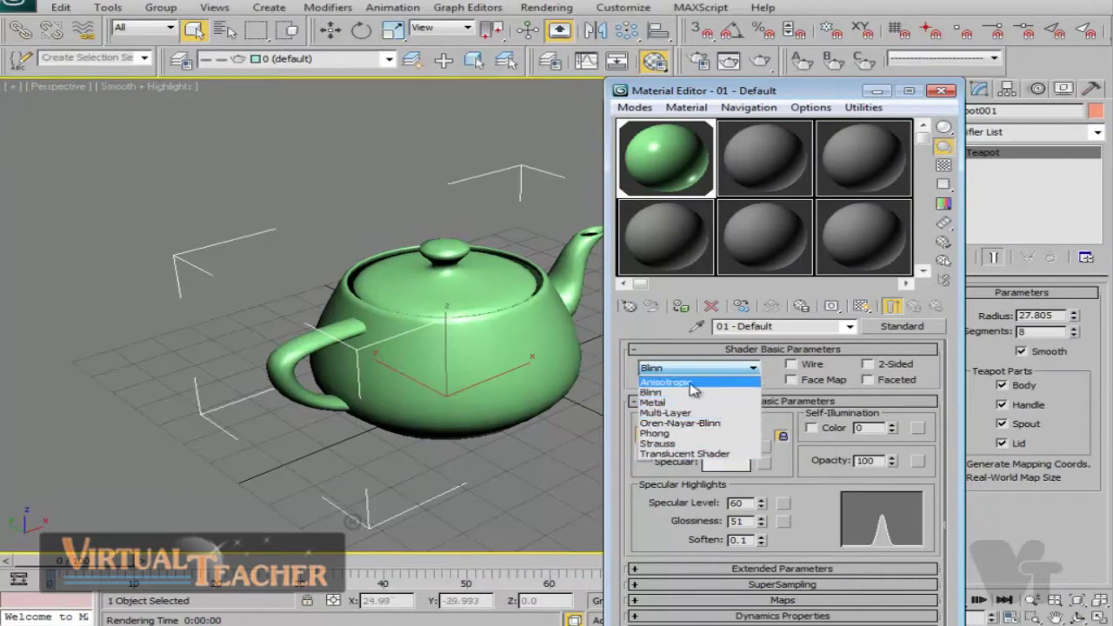
click(718, 383)
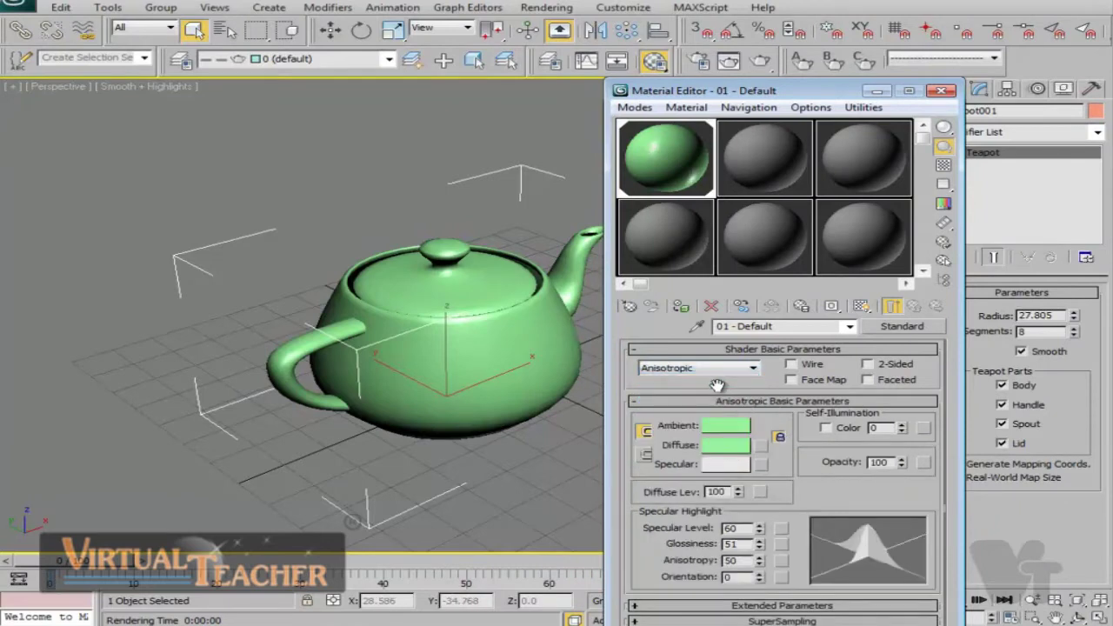
drag(759, 527, 762, 498)
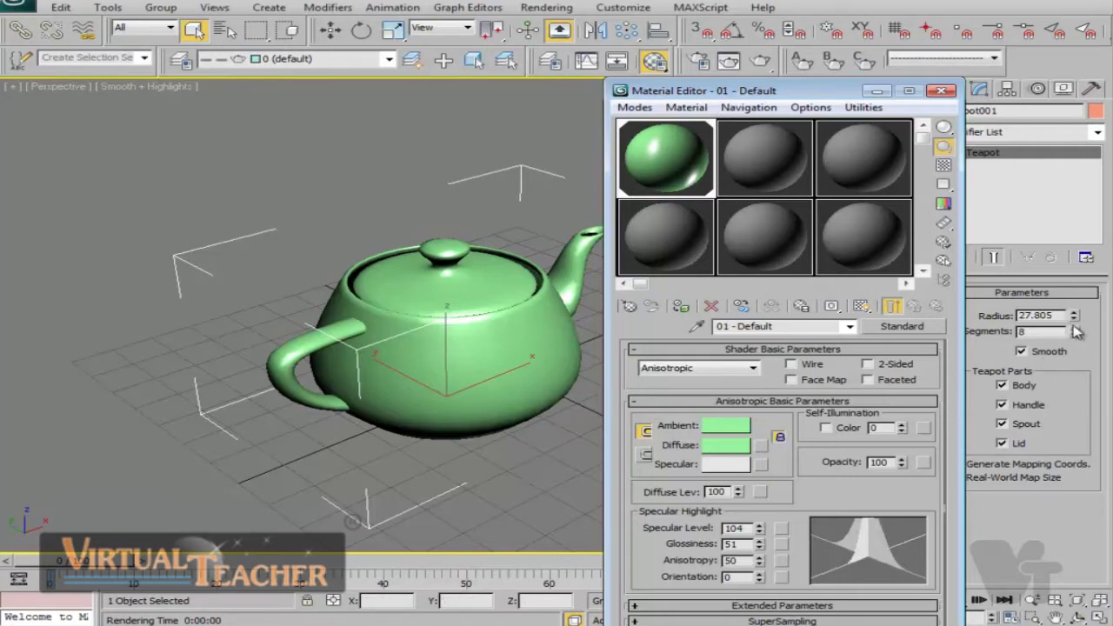
drag(1078, 338, 1078, 300)
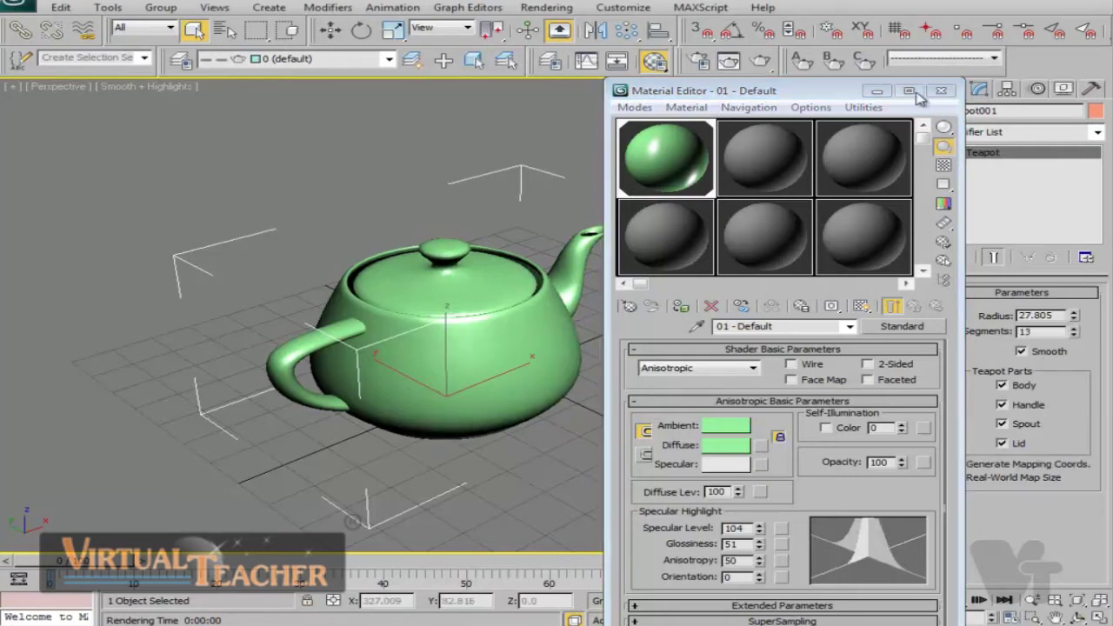
click(764, 62)
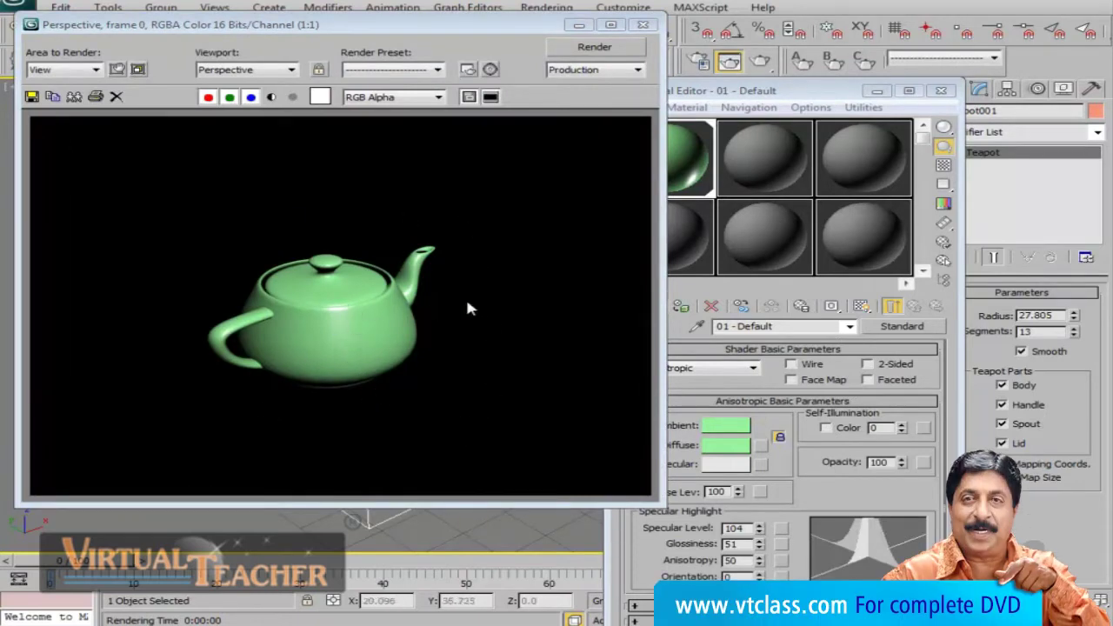
- Switch the teapot material's shader back to Blinn and render it
click(779, 91)
click(705, 369)
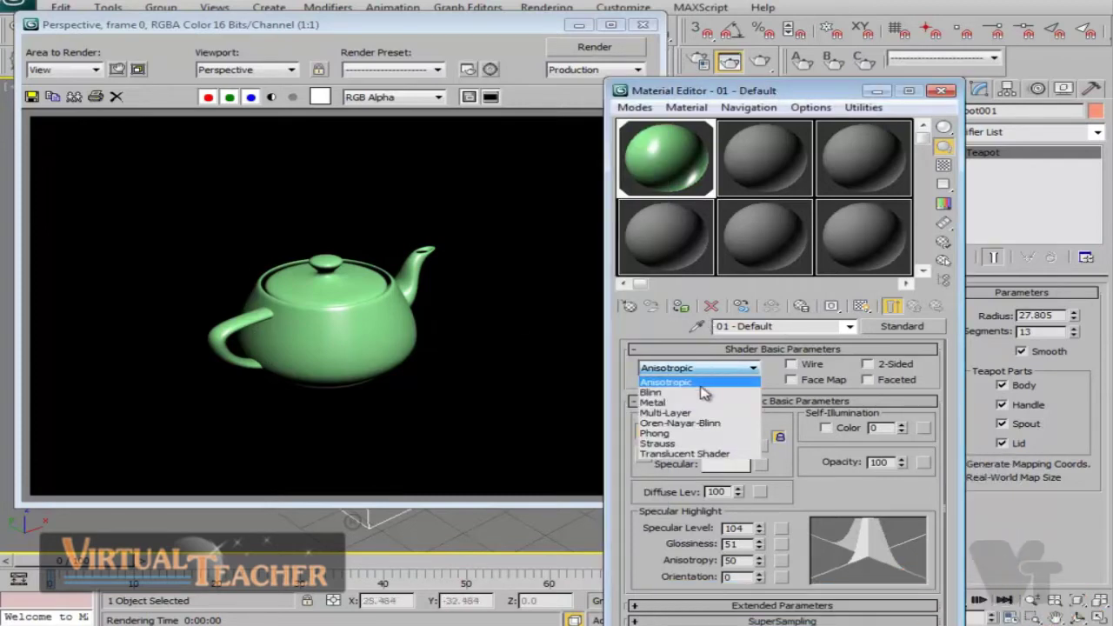
click(705, 393)
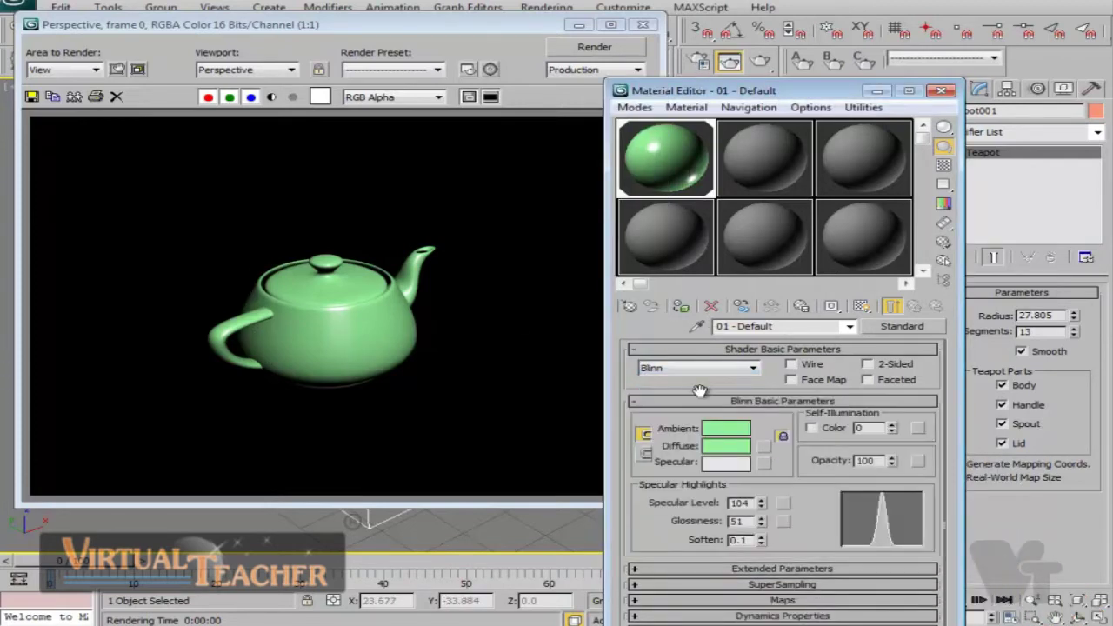
click(626, 52)
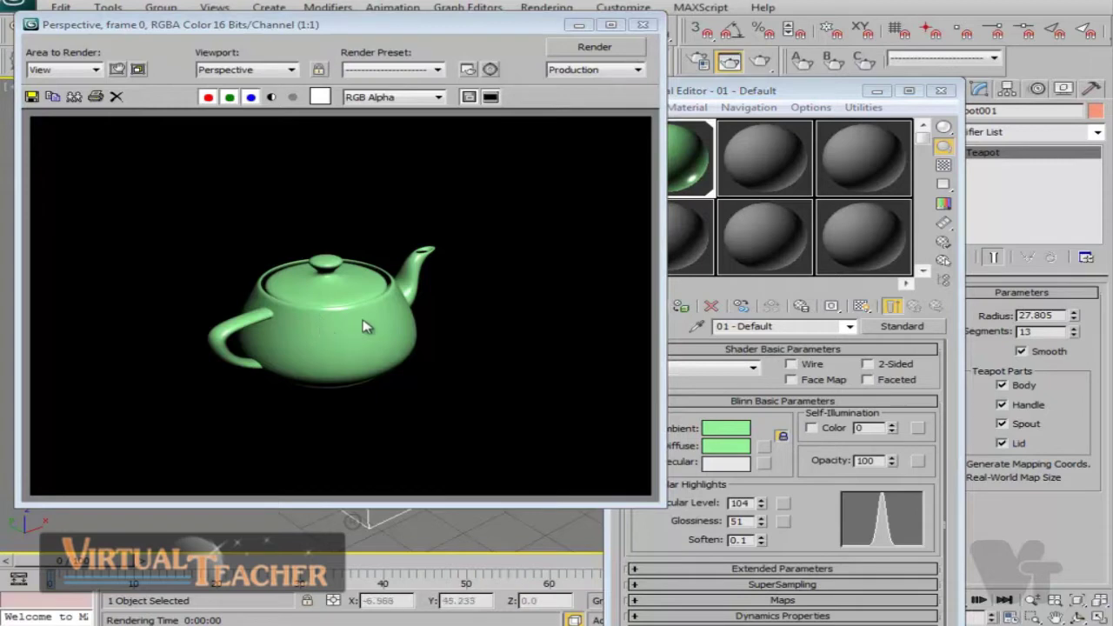
- Change to the Metal shader with Specular Level 137 and Glossiness 42, rendering along the way
click(754, 90)
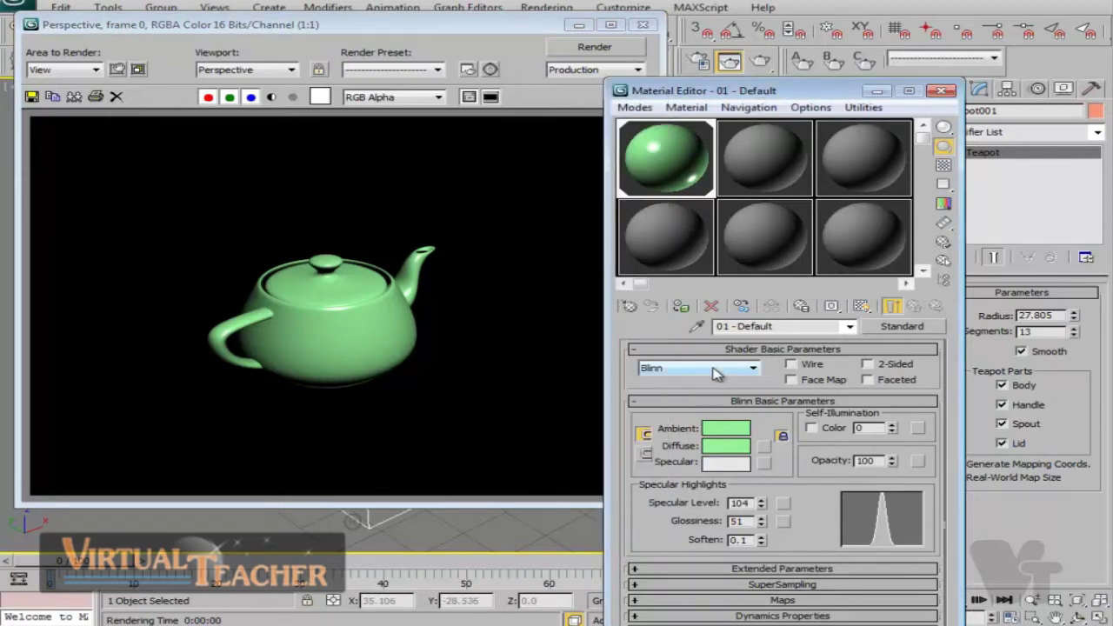
click(715, 372)
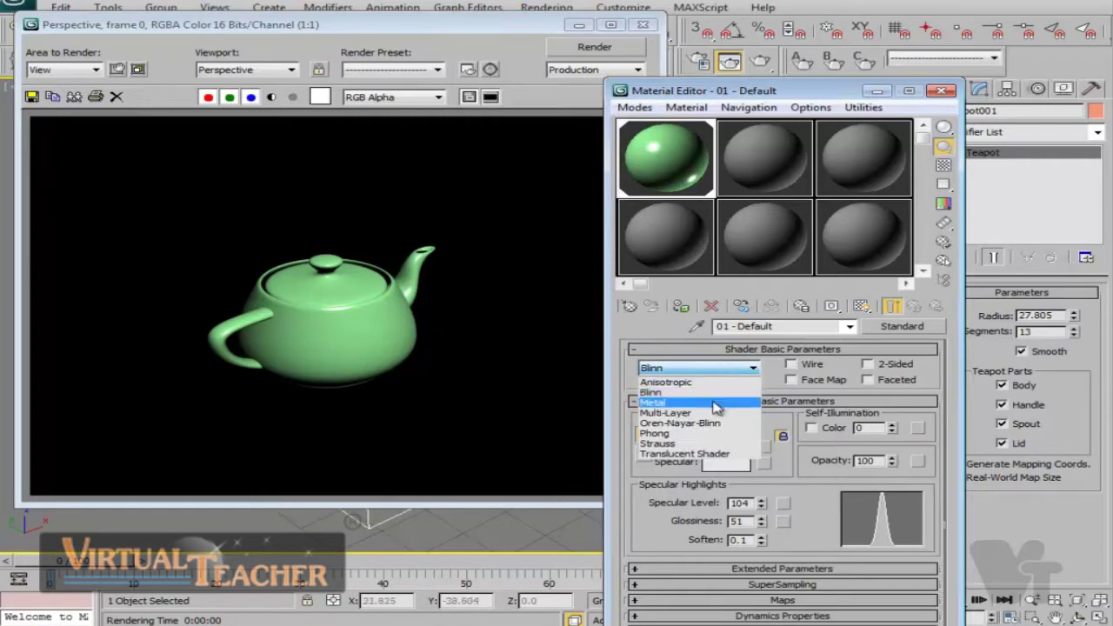
click(657, 402)
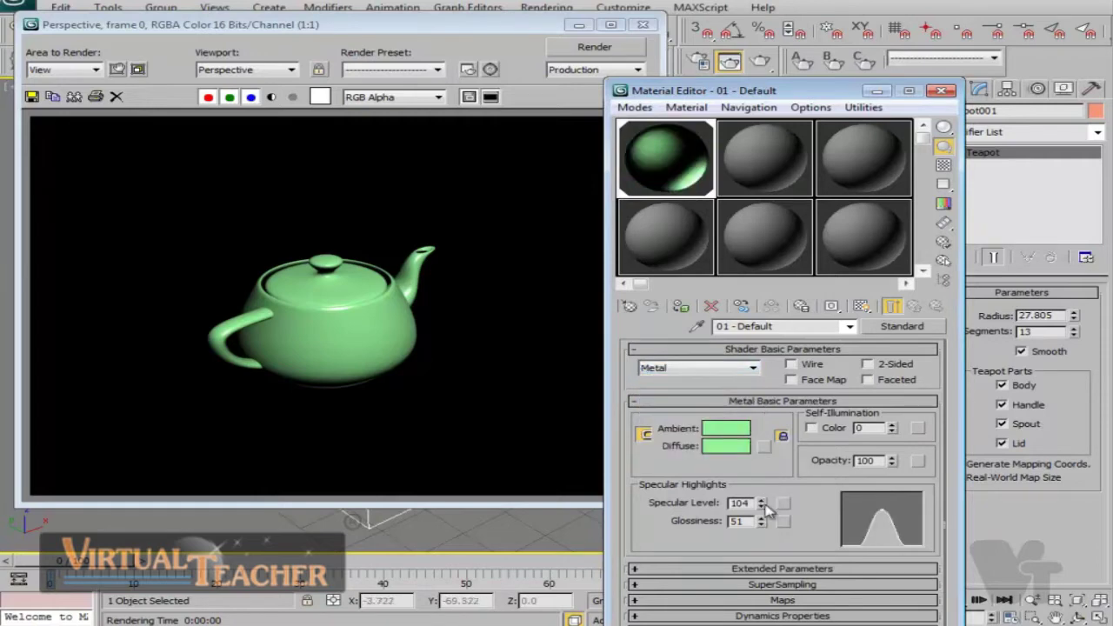
drag(765, 510, 766, 476)
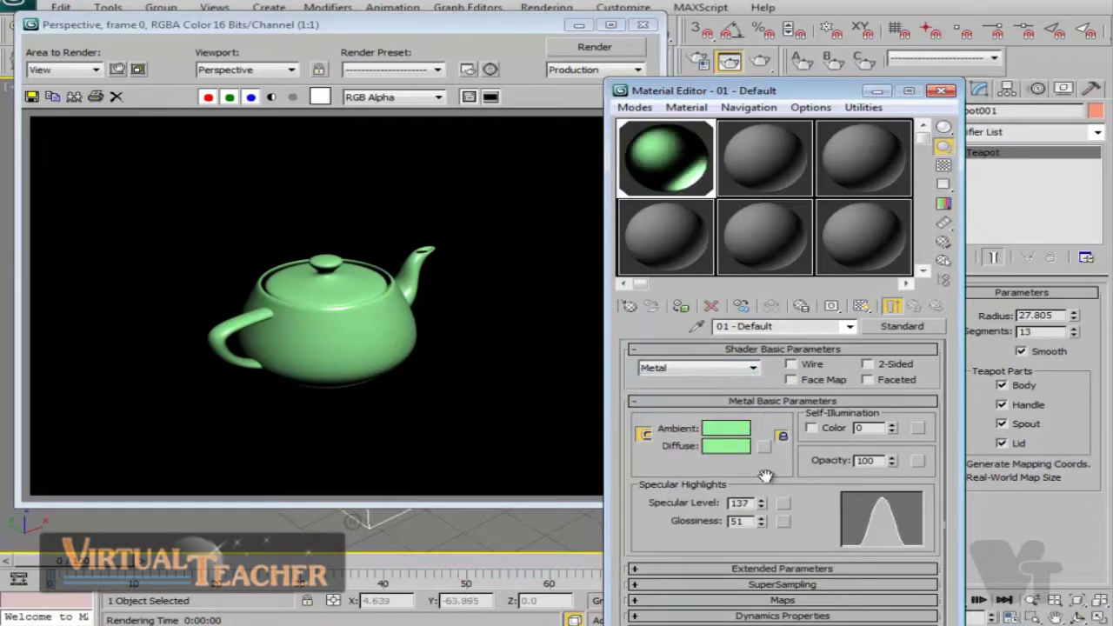
drag(761, 518, 760, 541)
click(616, 49)
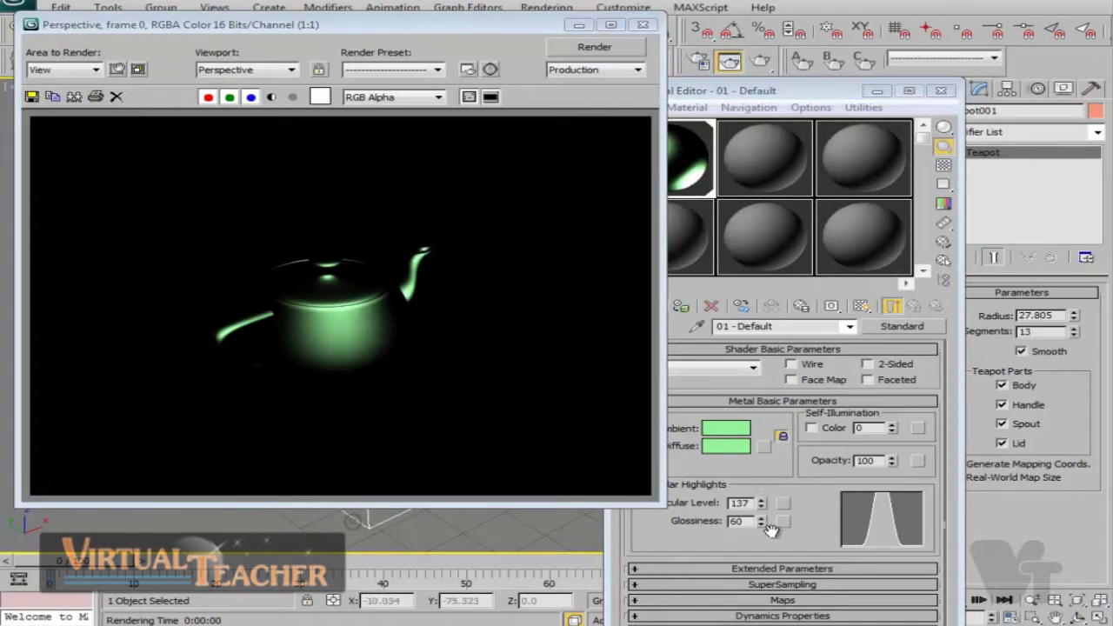
drag(761, 520, 762, 539)
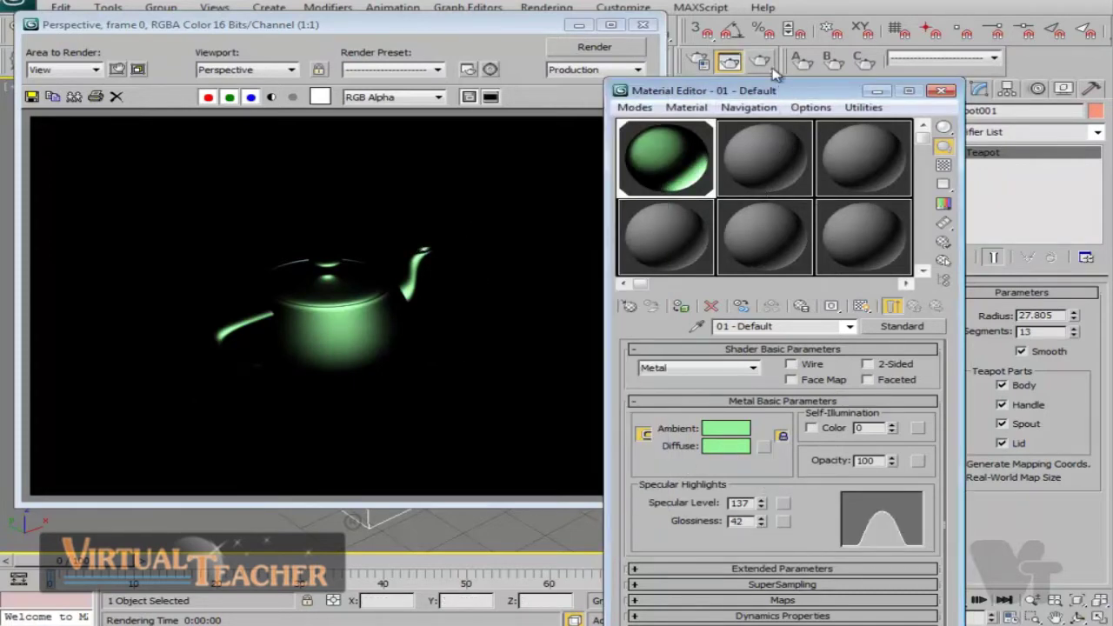
click(619, 48)
- Switch the shader from Metal to Phong and render a test frame
click(641, 24)
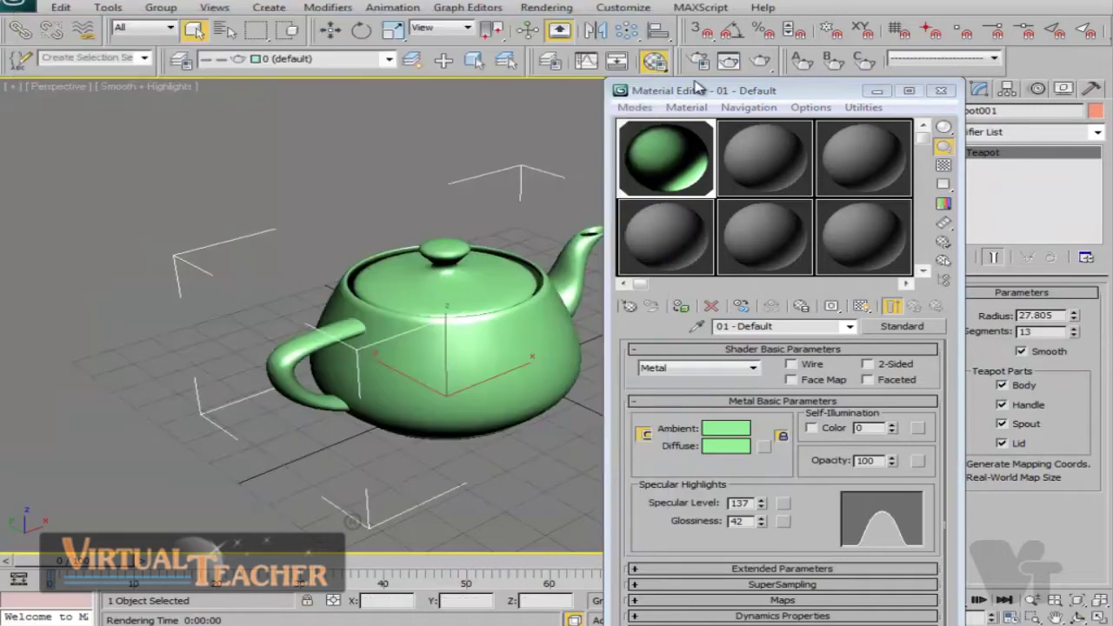
click(753, 369)
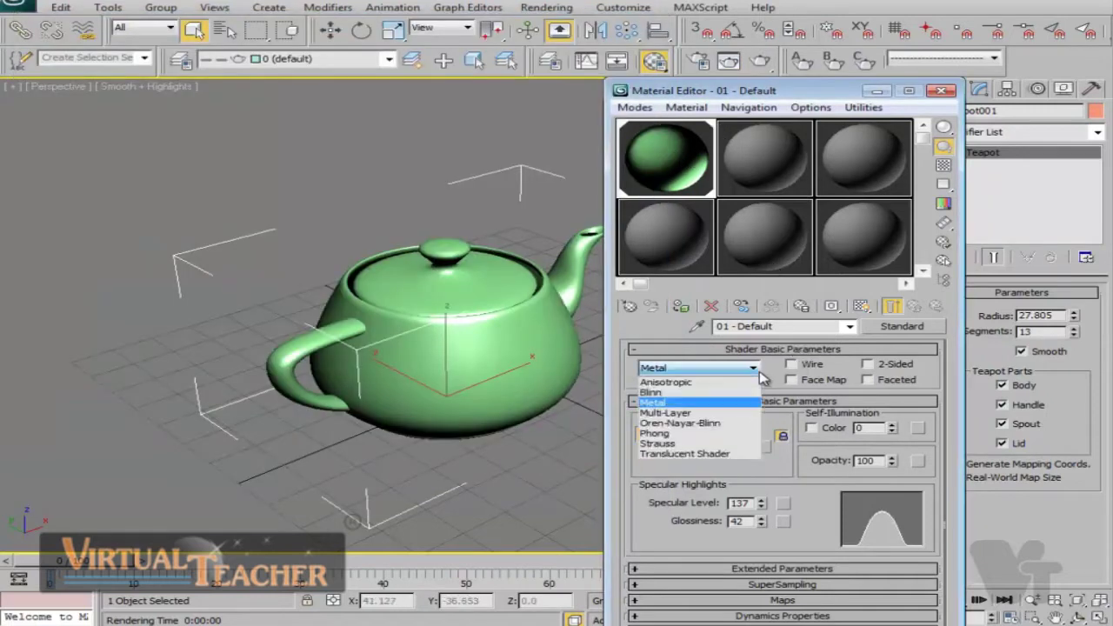
click(665, 433)
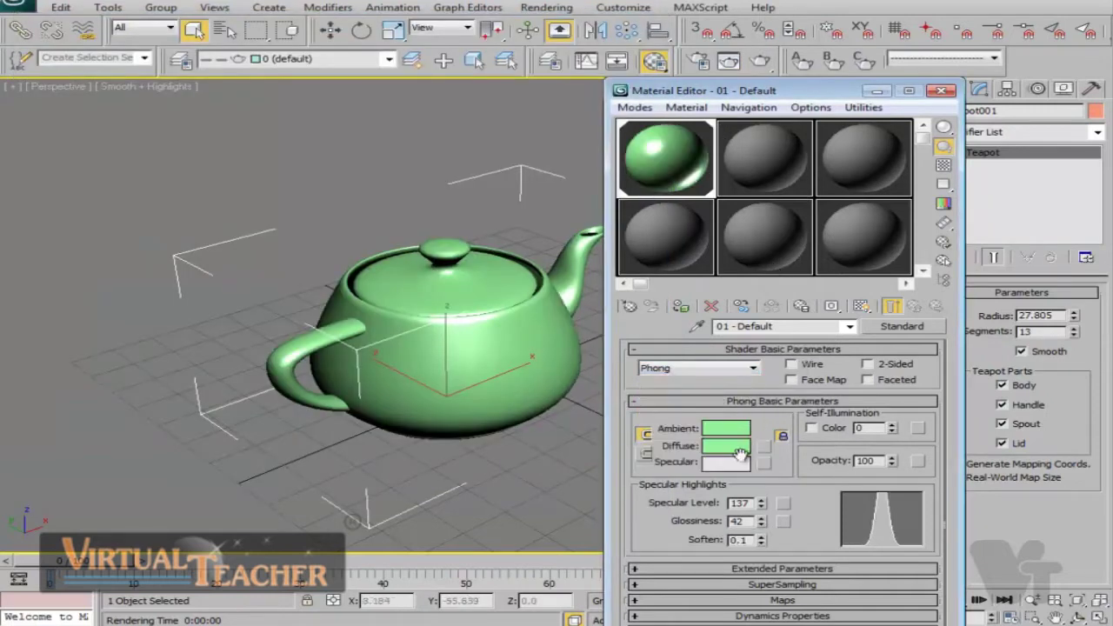
click(761, 61)
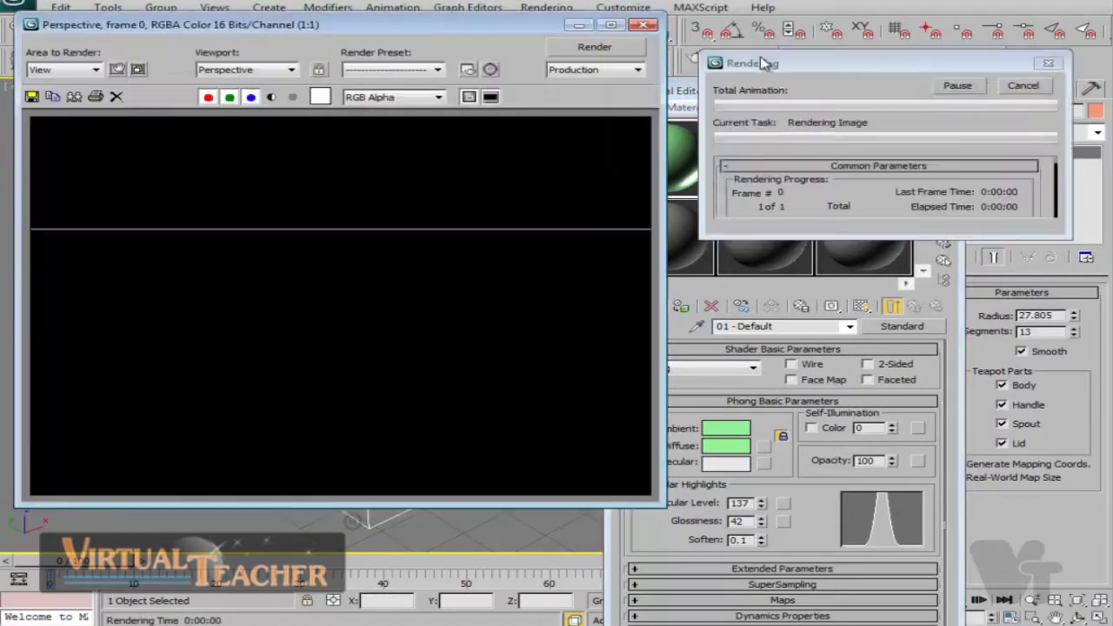
click(641, 24)
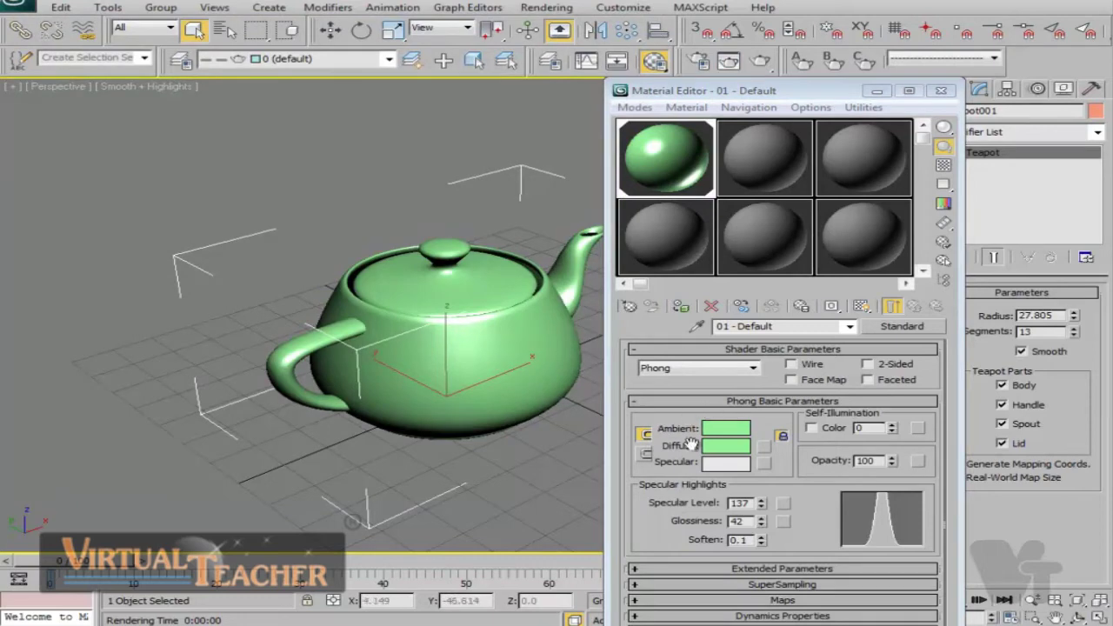
- Make the diffuse colour red-orange, lower Specular Level to 113, and render the teapot
click(726, 445)
click(396, 100)
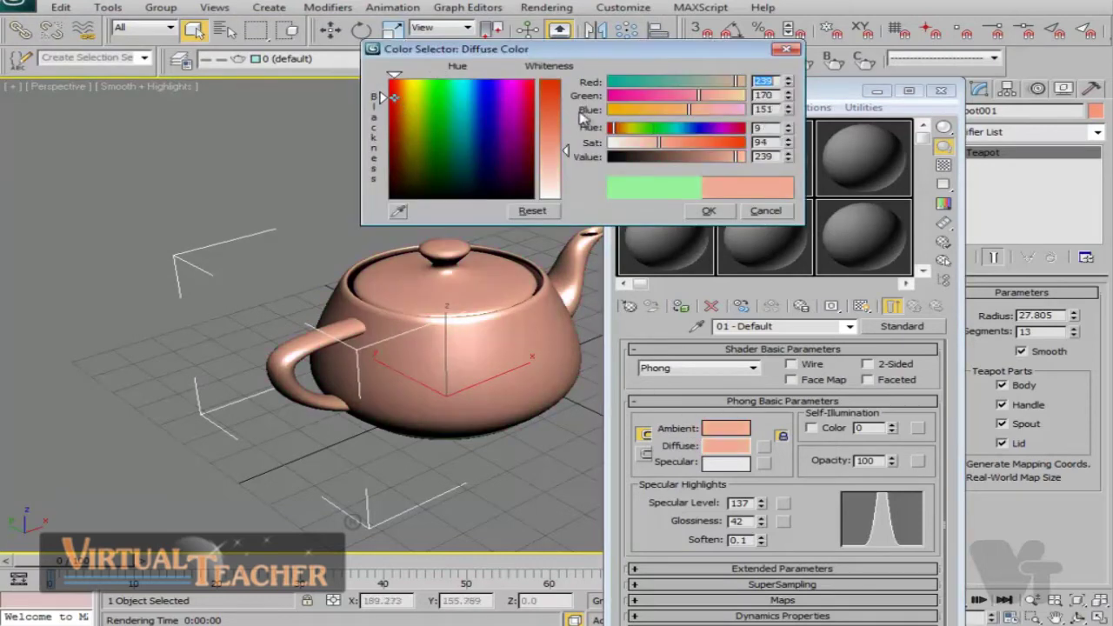
drag(565, 151, 569, 85)
click(710, 212)
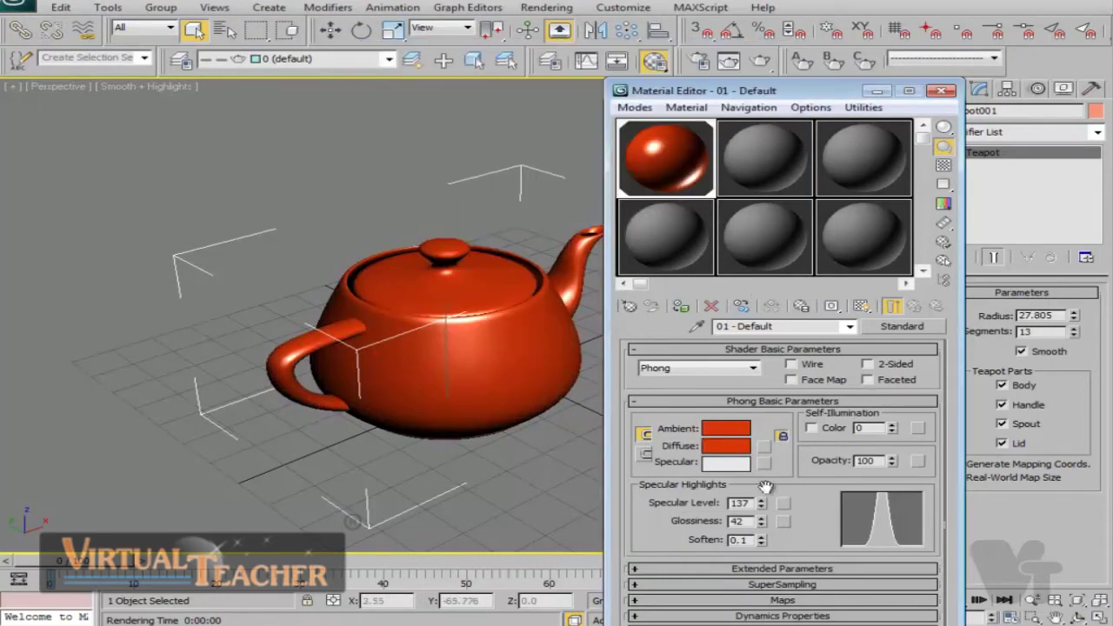
drag(761, 503, 762, 528)
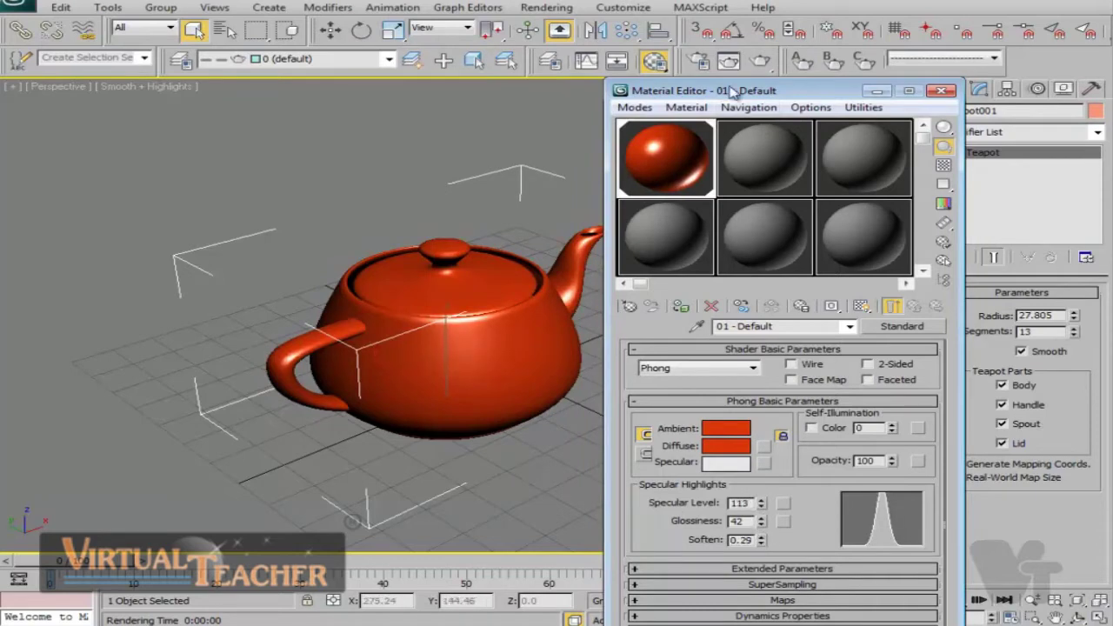
click(760, 63)
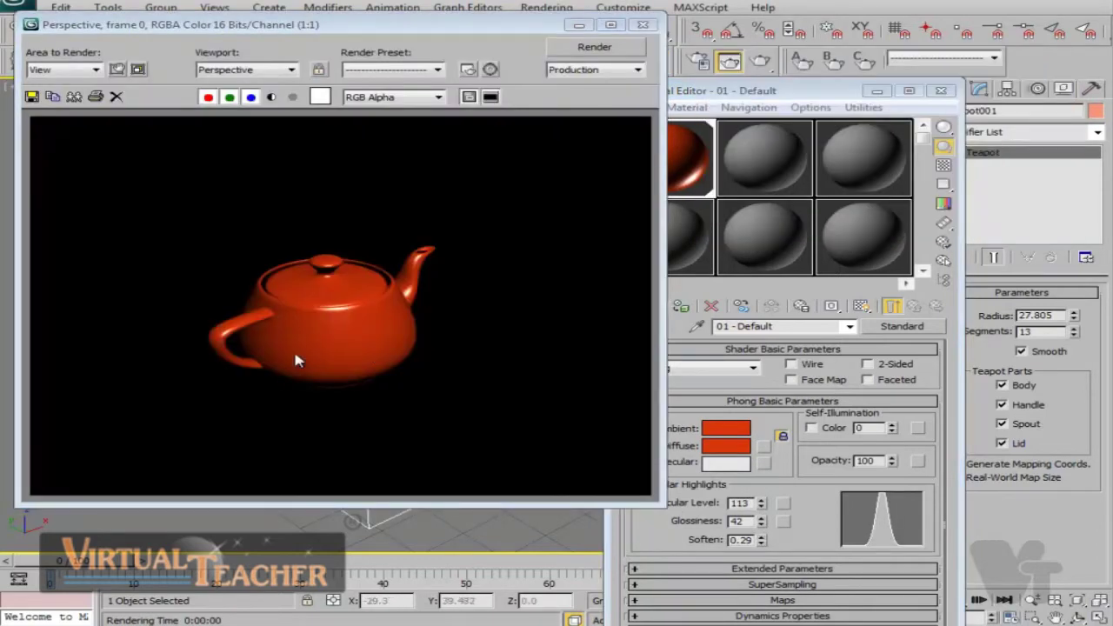
click(642, 27)
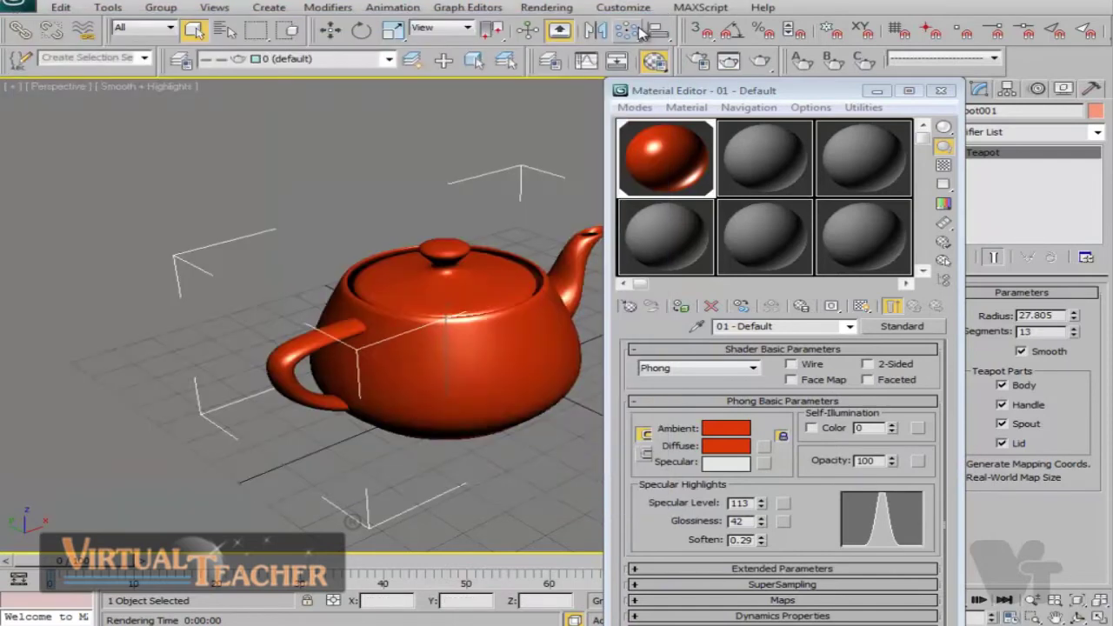
- Select the grey 02 - Default sample slot, then close the Material Editor
click(682, 178)
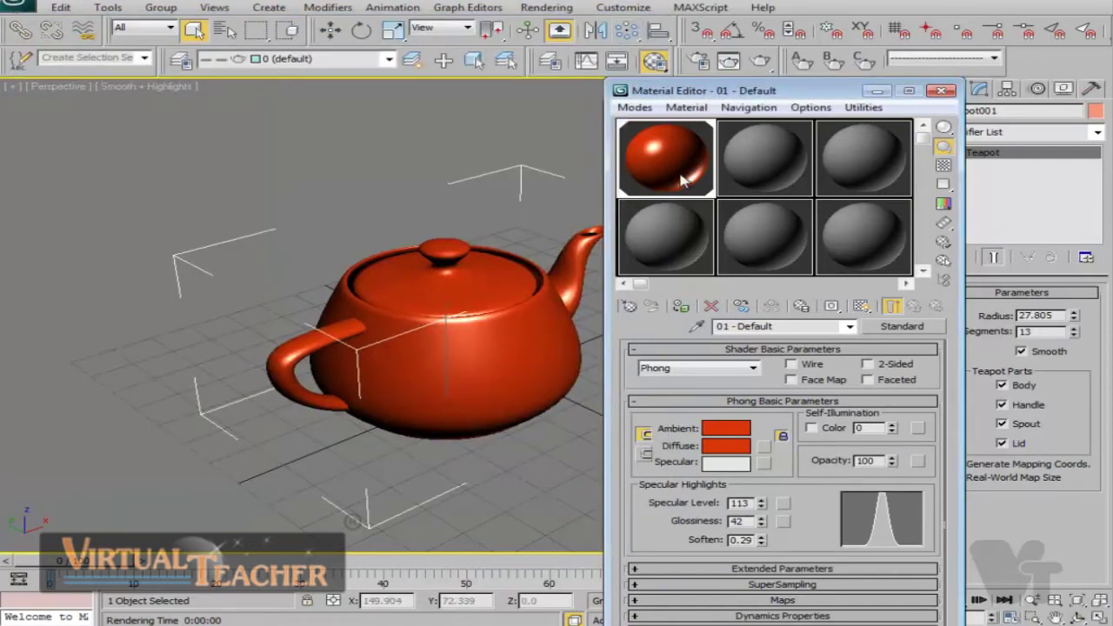
click(765, 154)
click(659, 154)
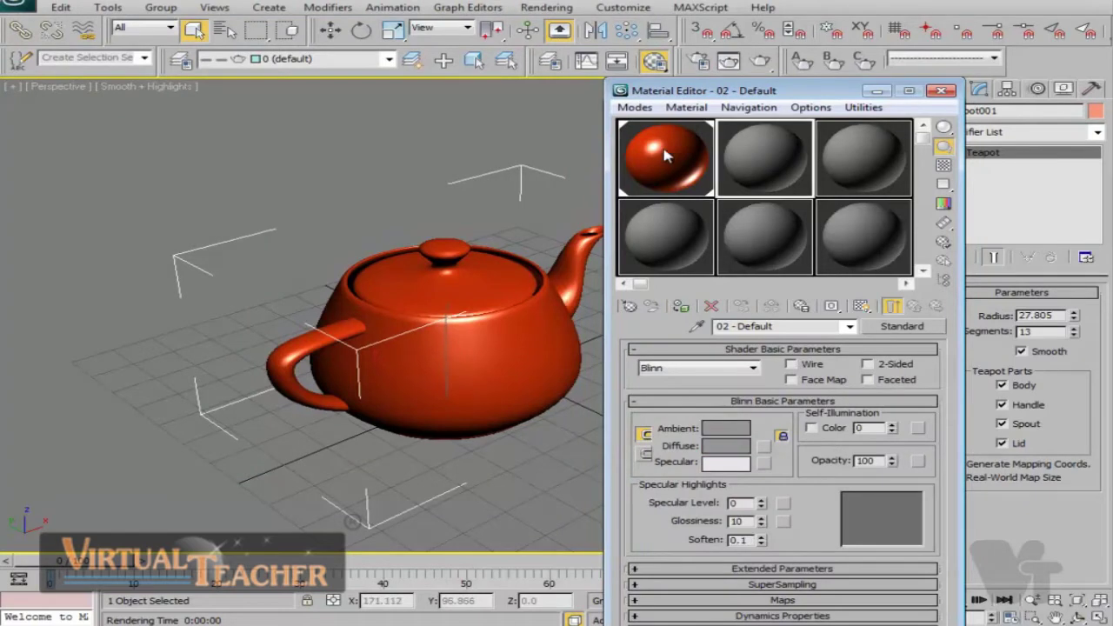
click(770, 156)
click(941, 91)
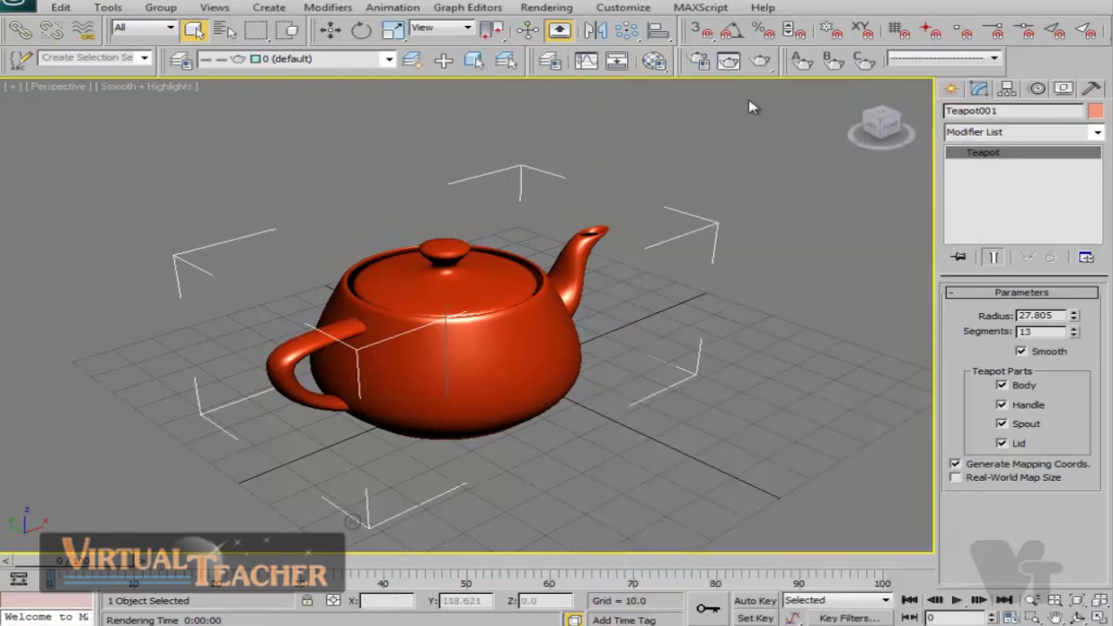
click(655, 61)
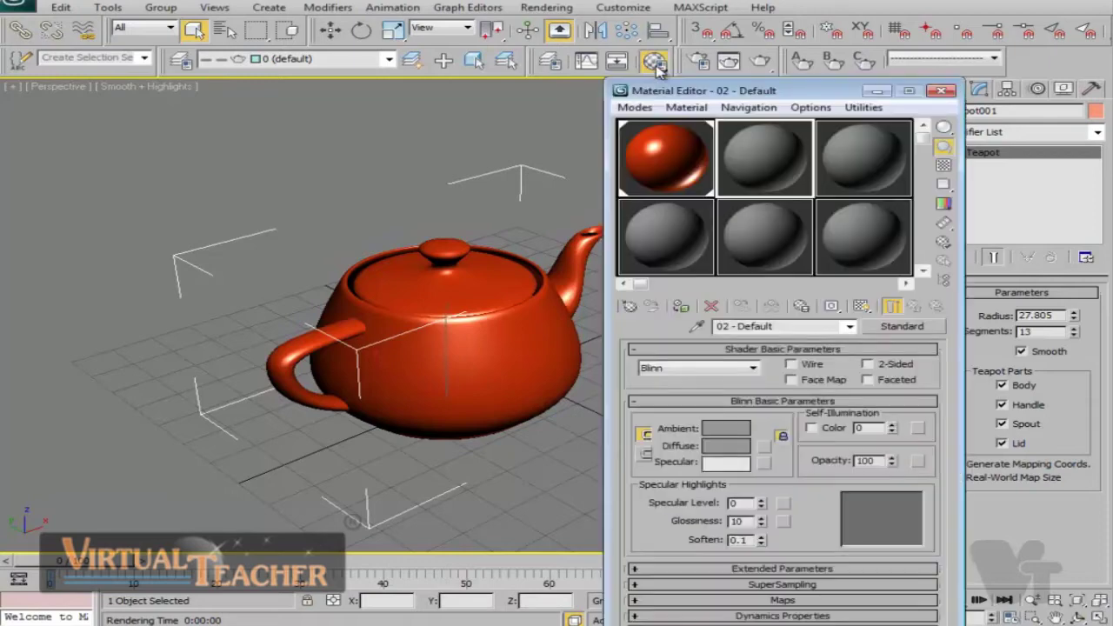
drag(740, 89, 747, 83)
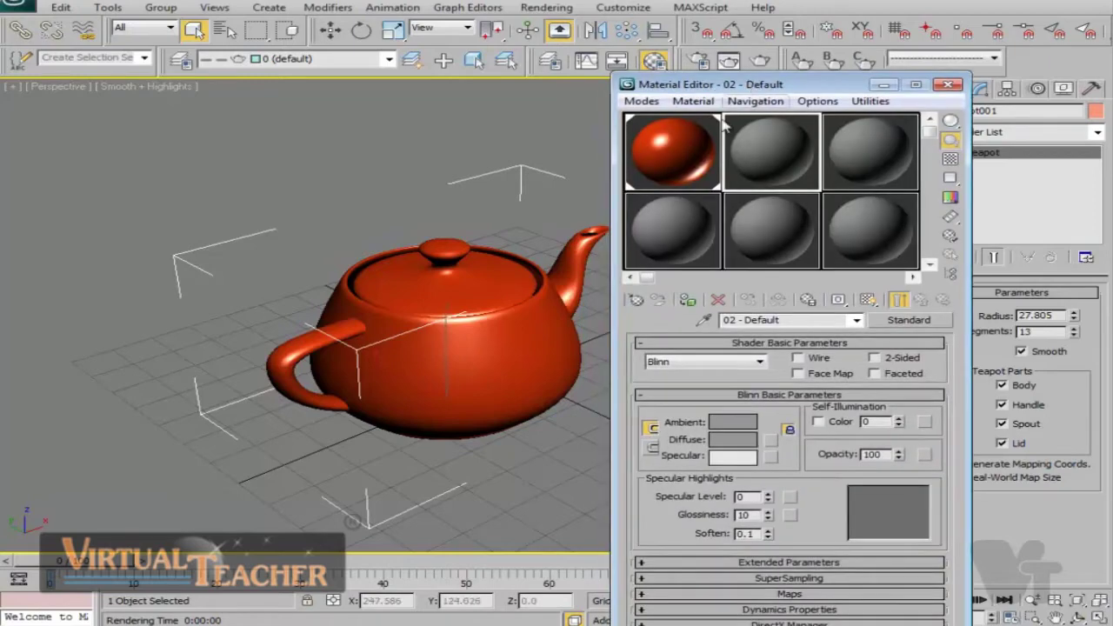
click(923, 323)
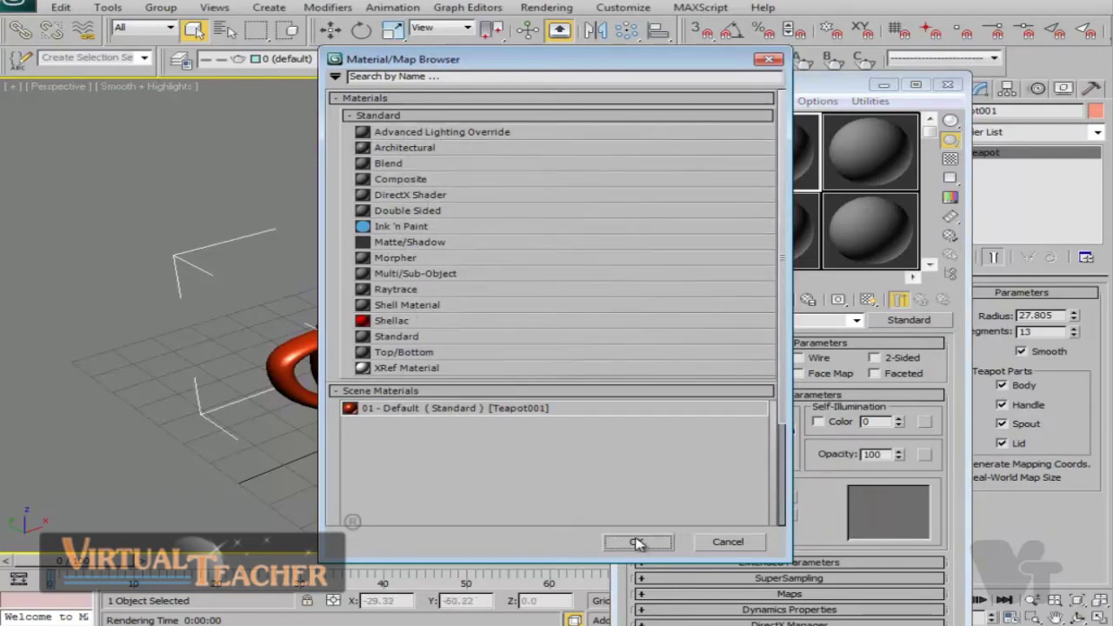
click(729, 542)
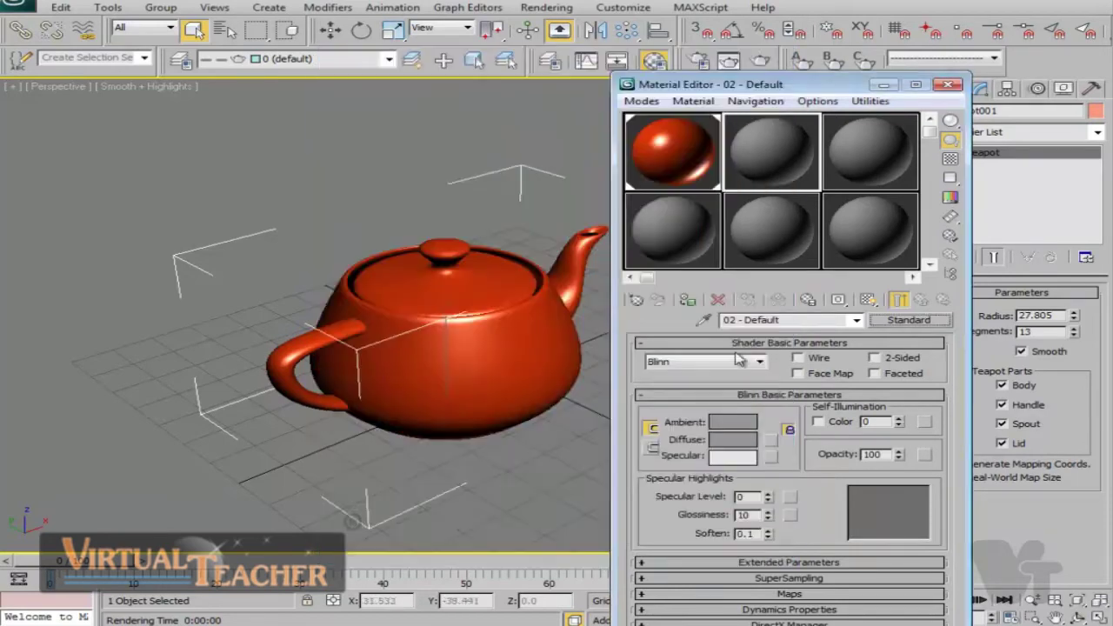
drag(836, 90, 833, 123)
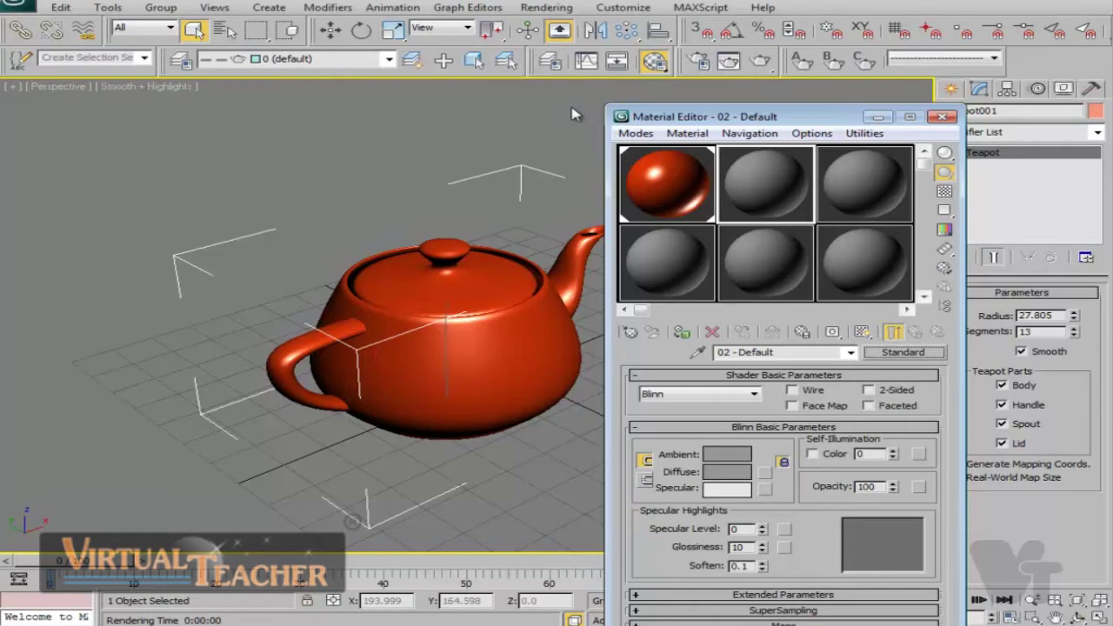
- Open Render Setup from the Rendering menu and move its window aside
click(700, 61)
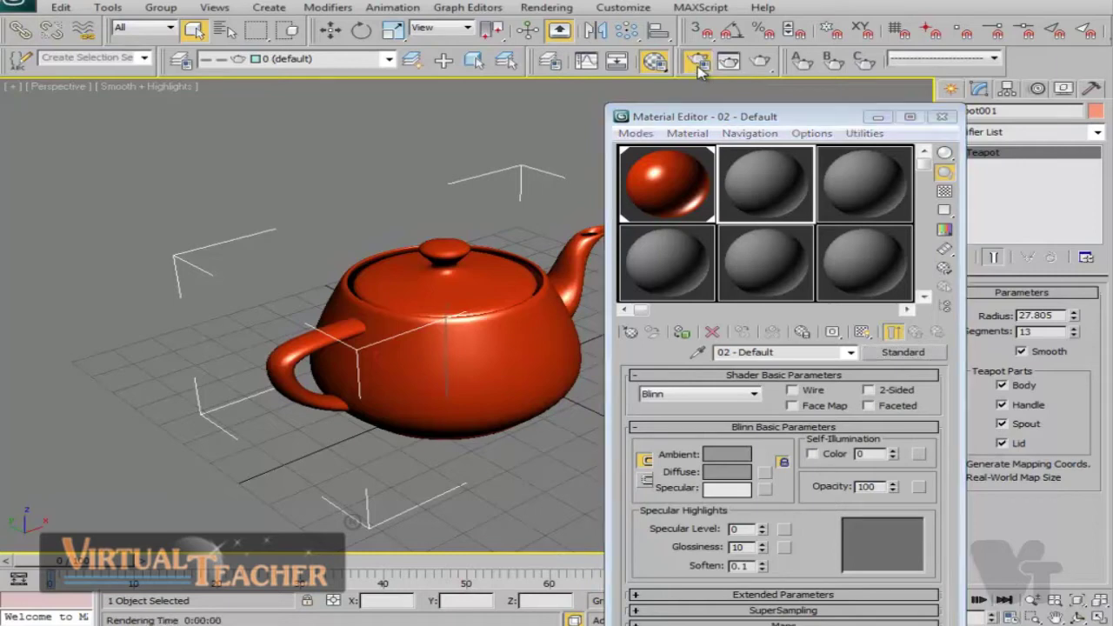
click(917, 44)
click(546, 8)
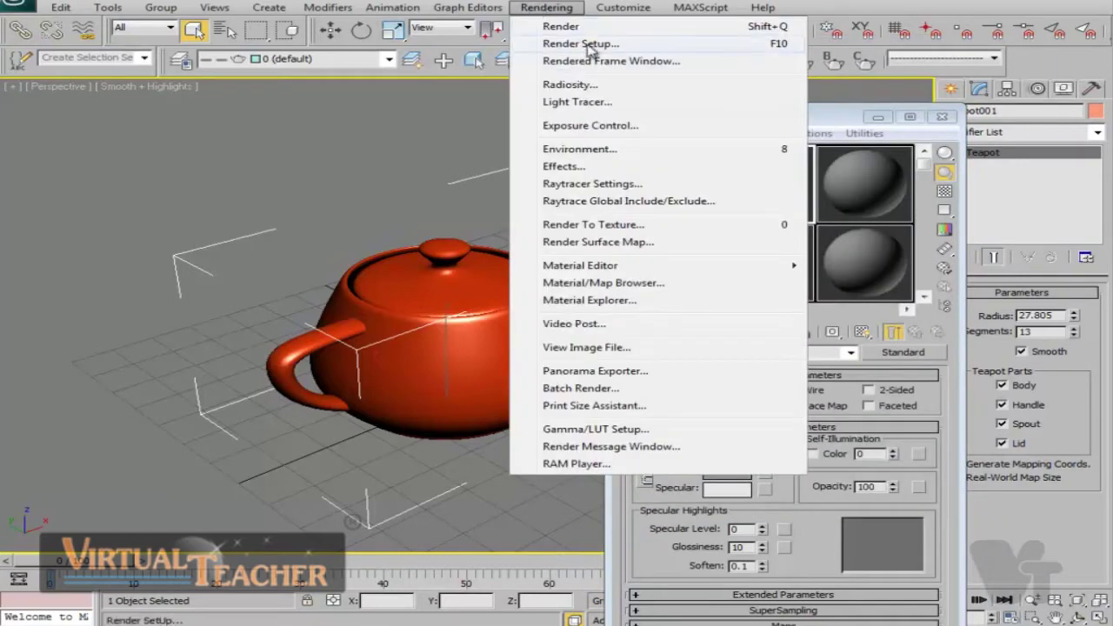
click(635, 46)
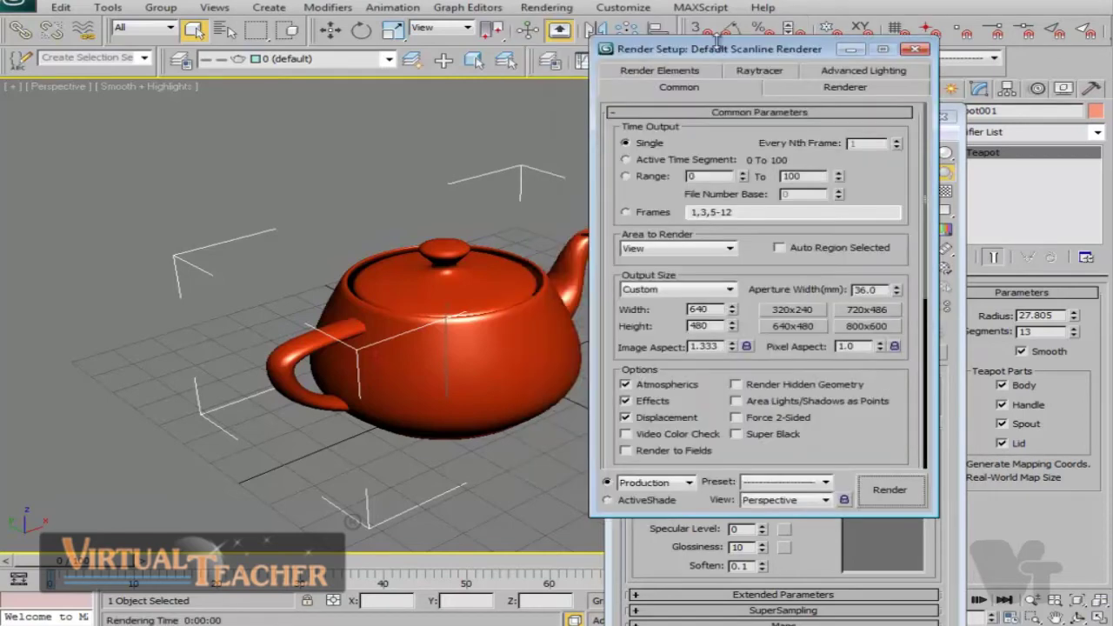
drag(736, 54, 688, 59)
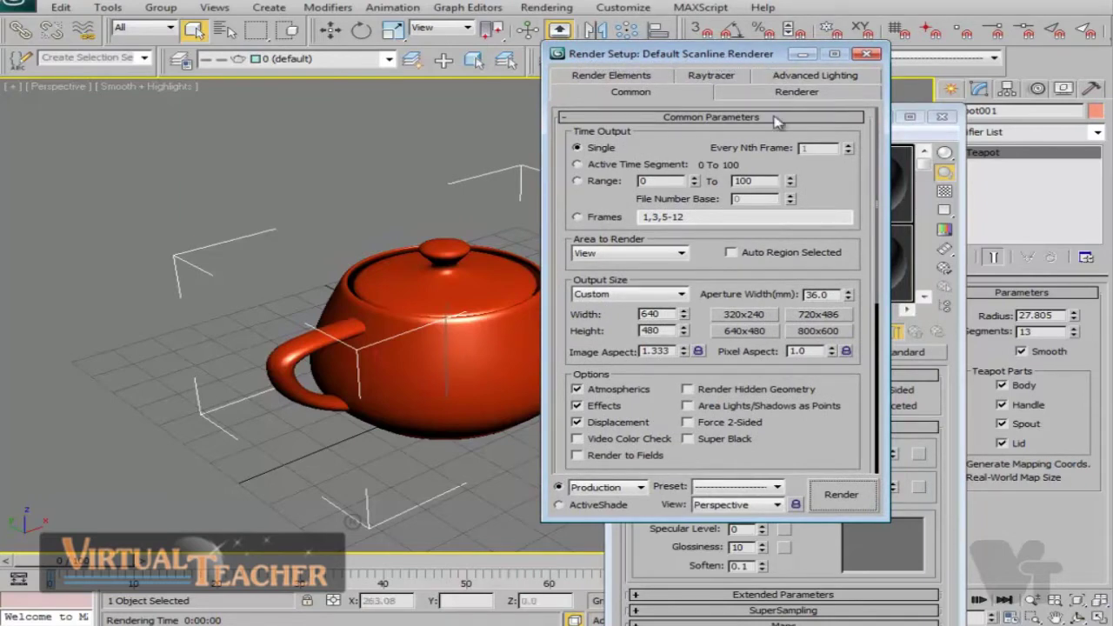
drag(844, 451, 826, 135)
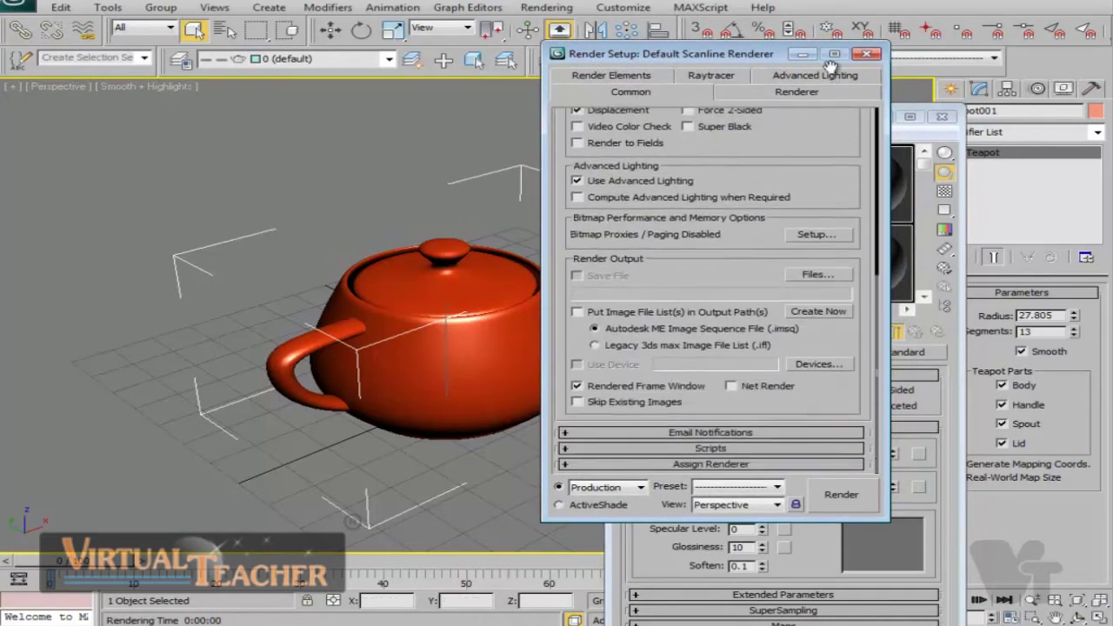
- Assign mental ray Renderer for Production, close Render Setup, and reselect material slot 1
click(782, 464)
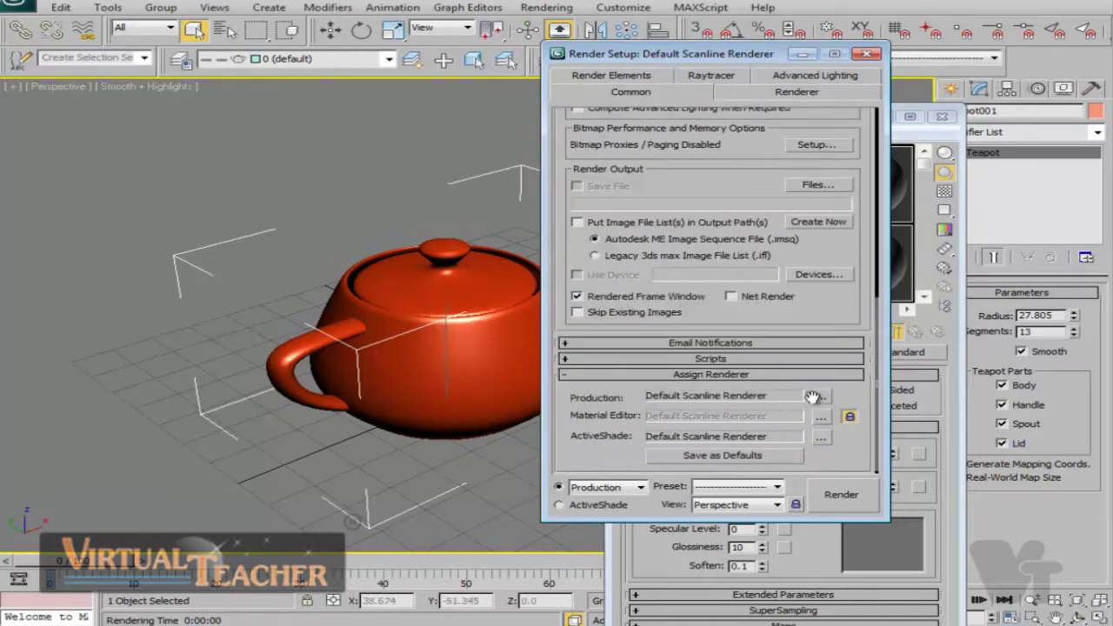
click(821, 398)
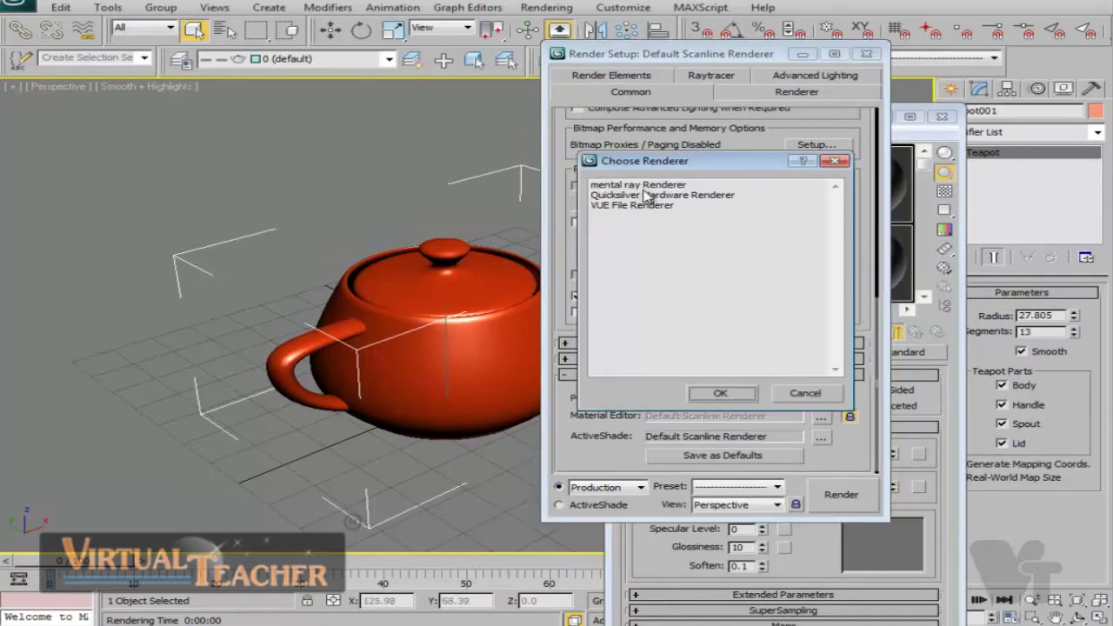
click(648, 186)
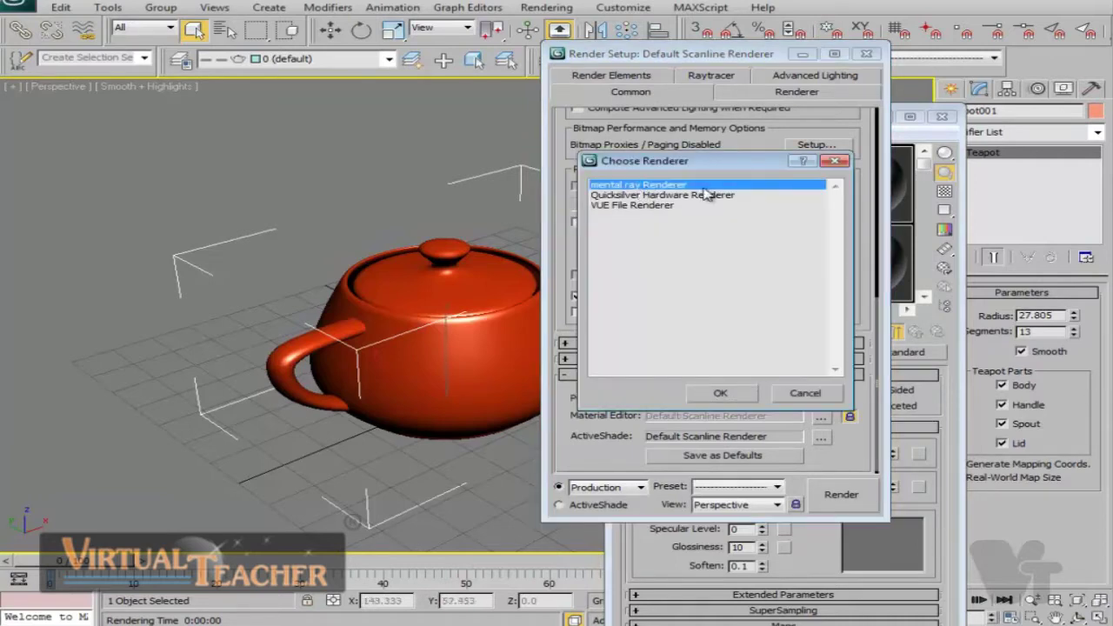
click(722, 394)
click(865, 55)
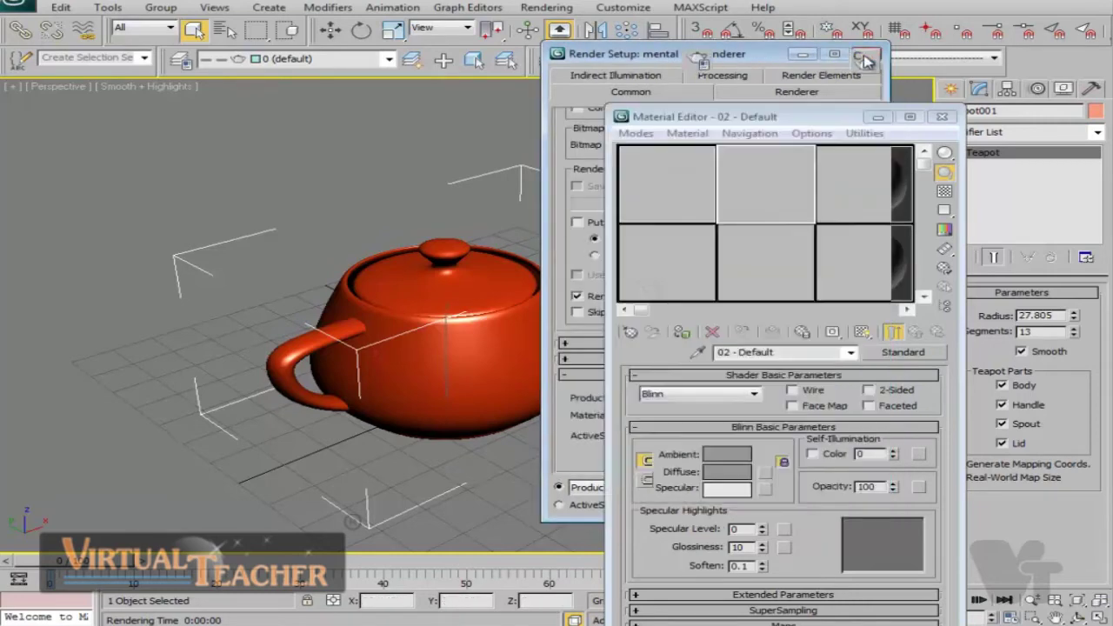
click(691, 204)
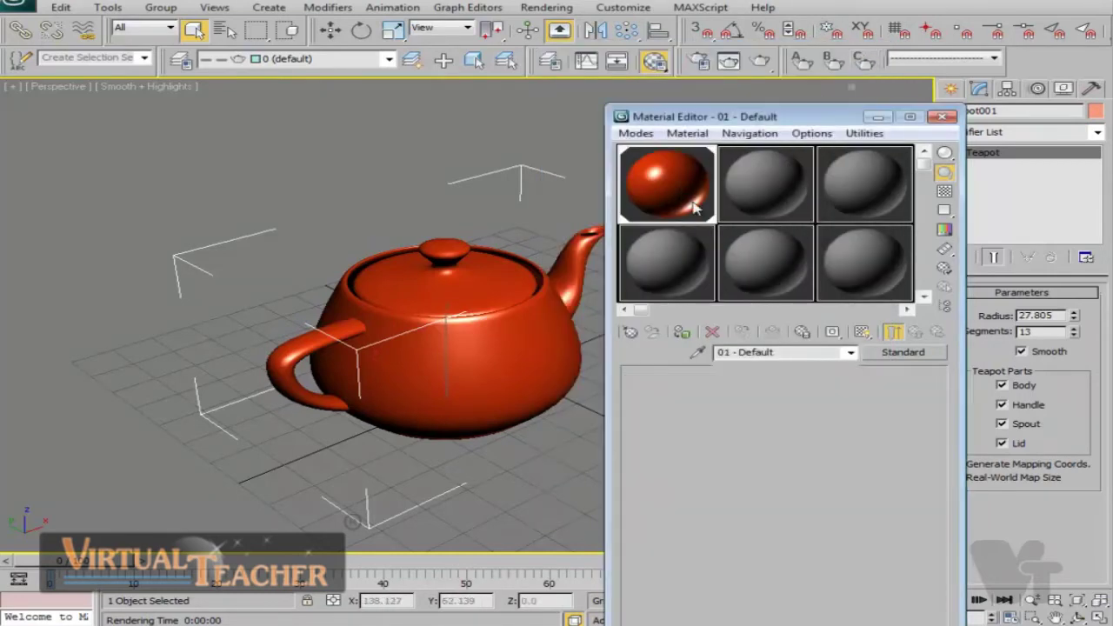
- Open the Material/Map Browser and browse the Materials, Ceramic and Concrete groups
click(904, 352)
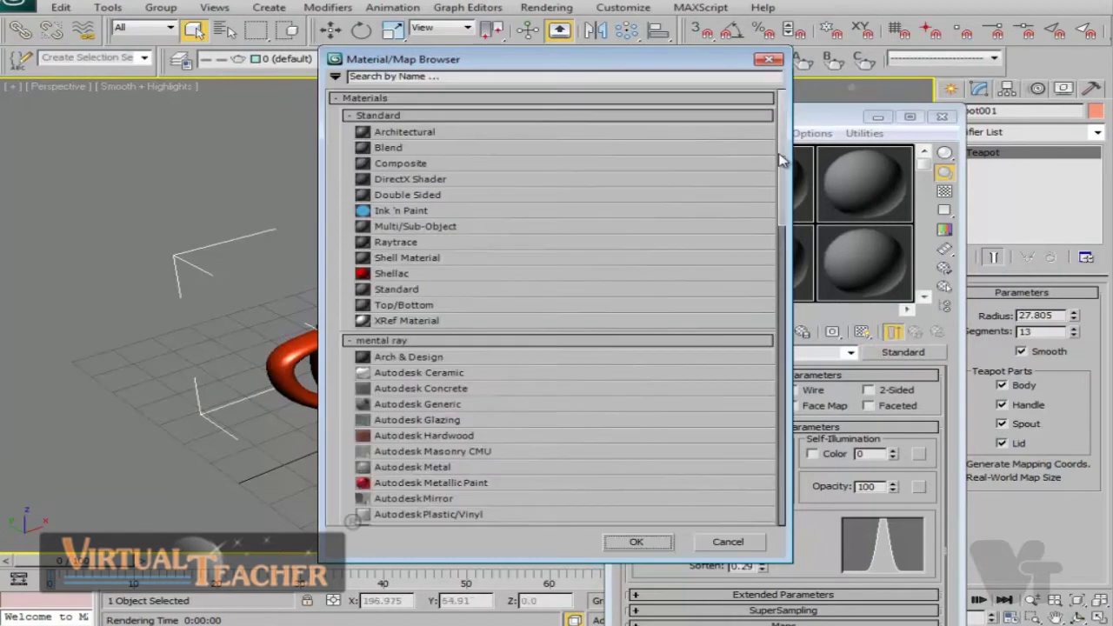
drag(780, 159, 763, 127)
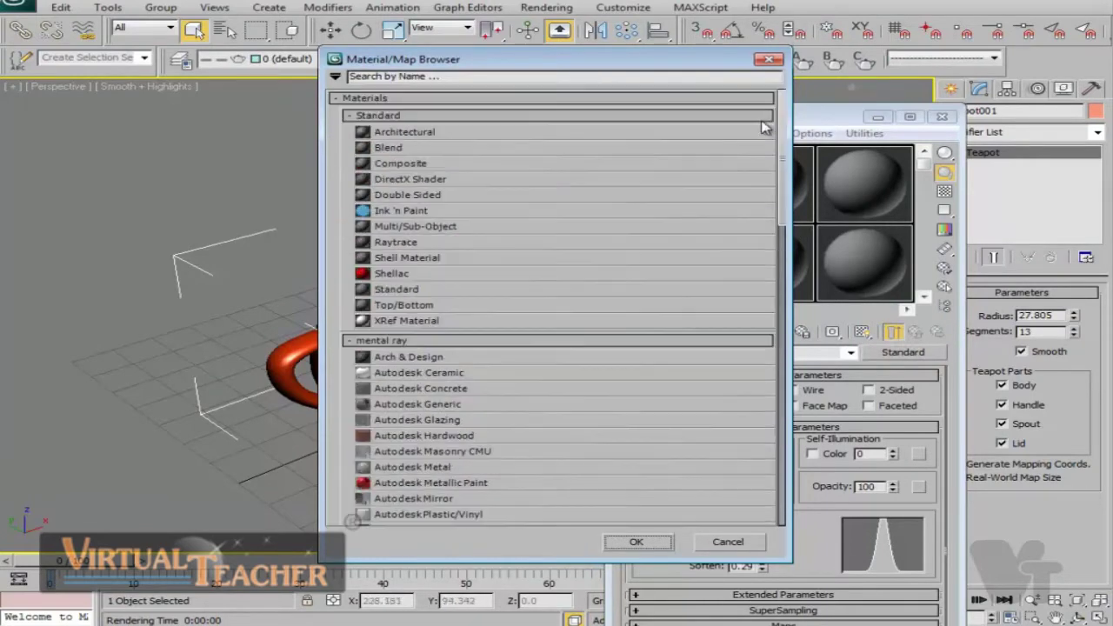
click(335, 99)
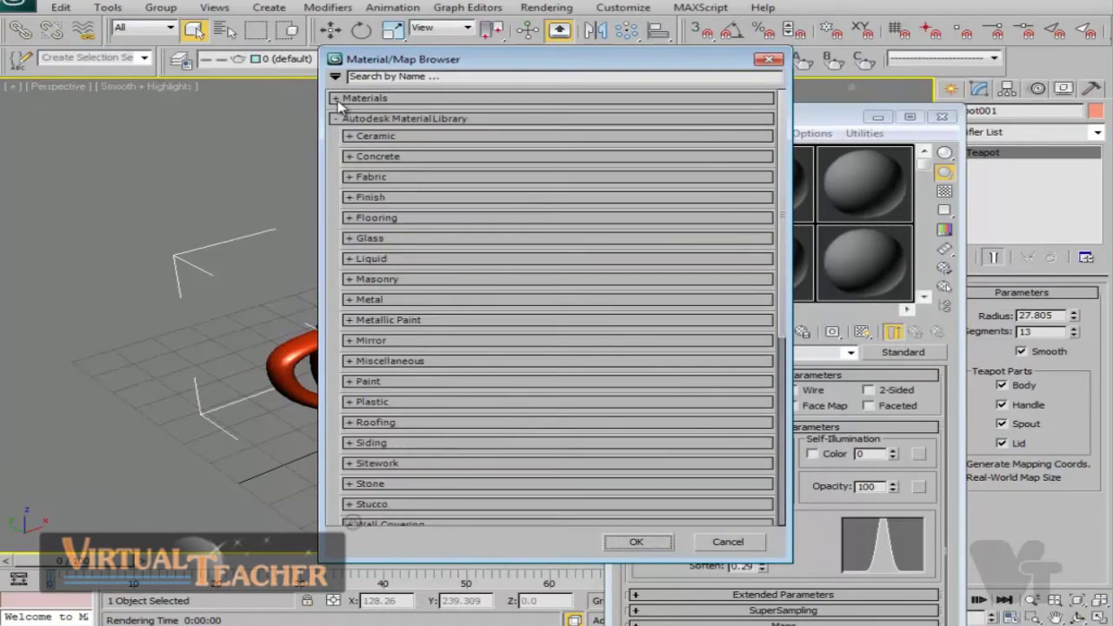
click(336, 99)
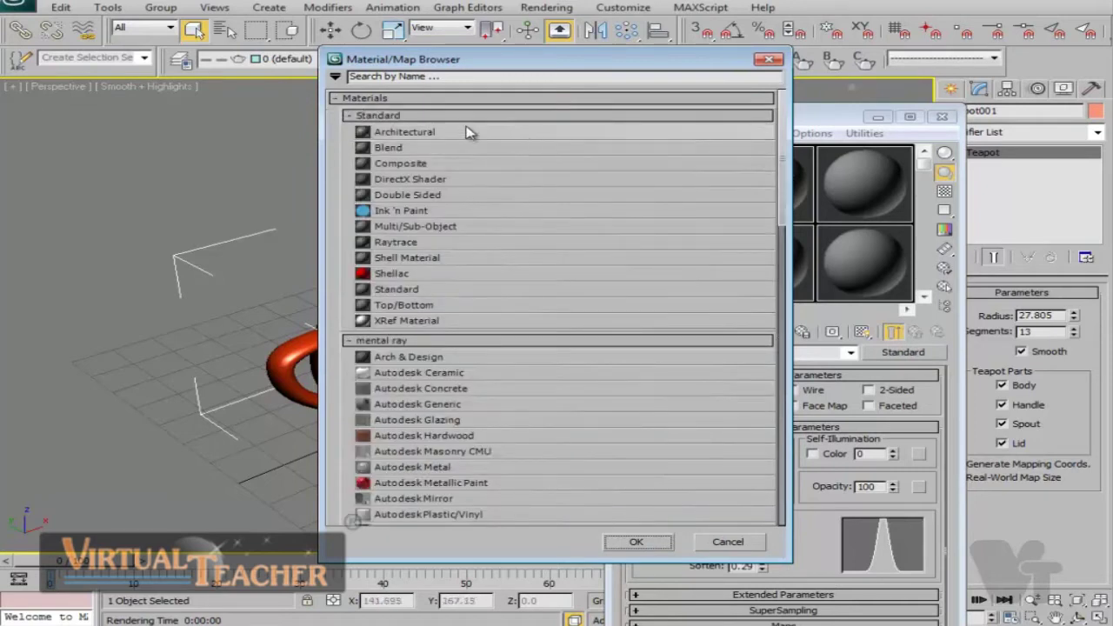
click(335, 98)
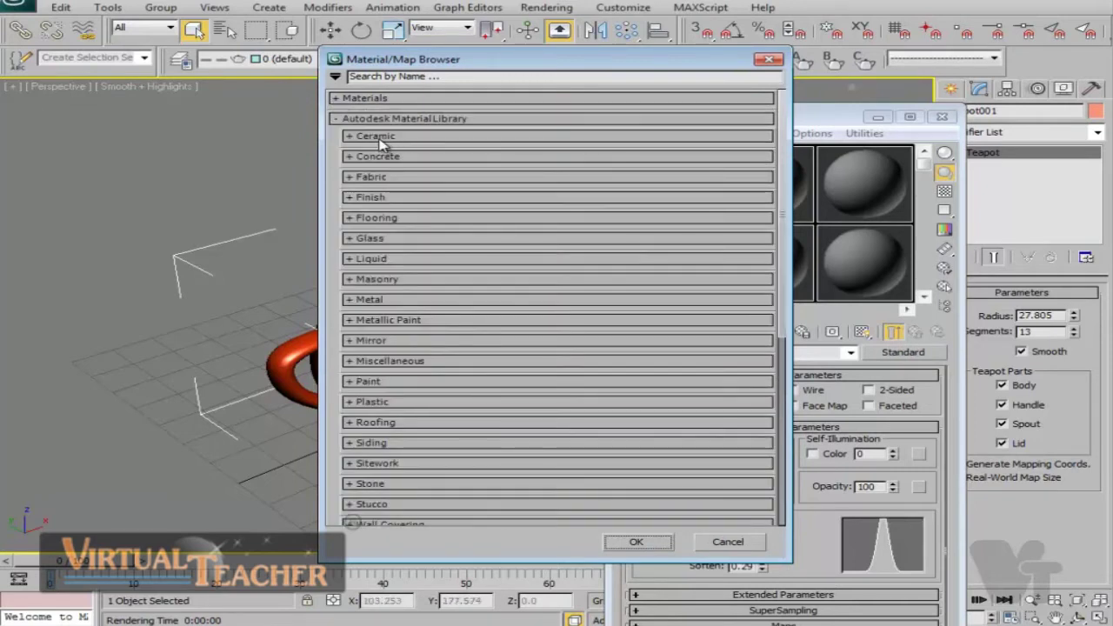
click(348, 137)
click(348, 136)
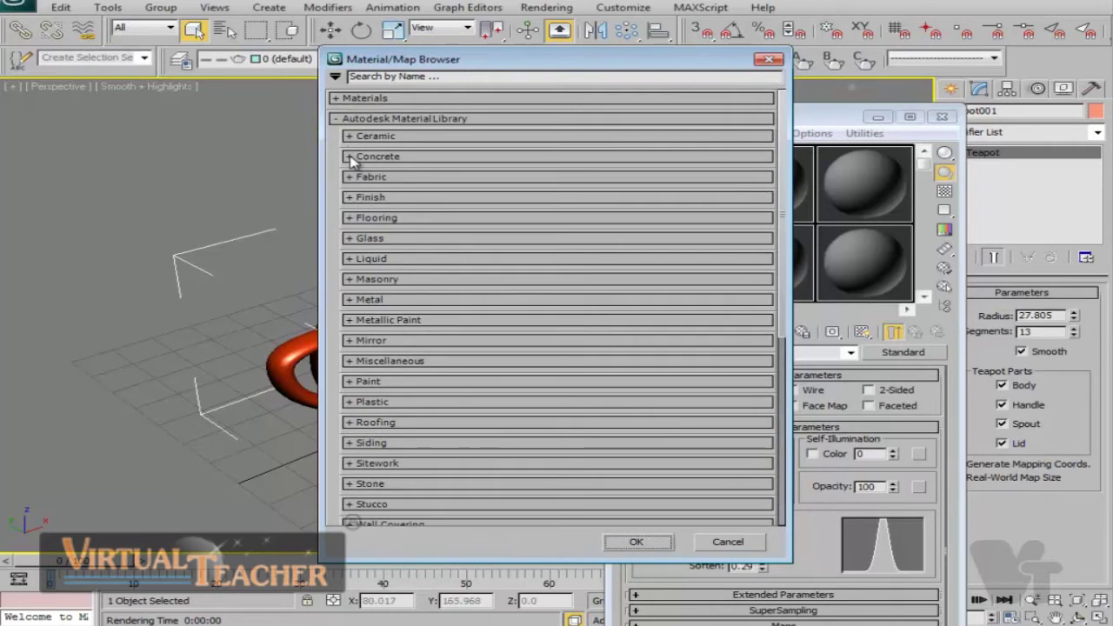
click(348, 156)
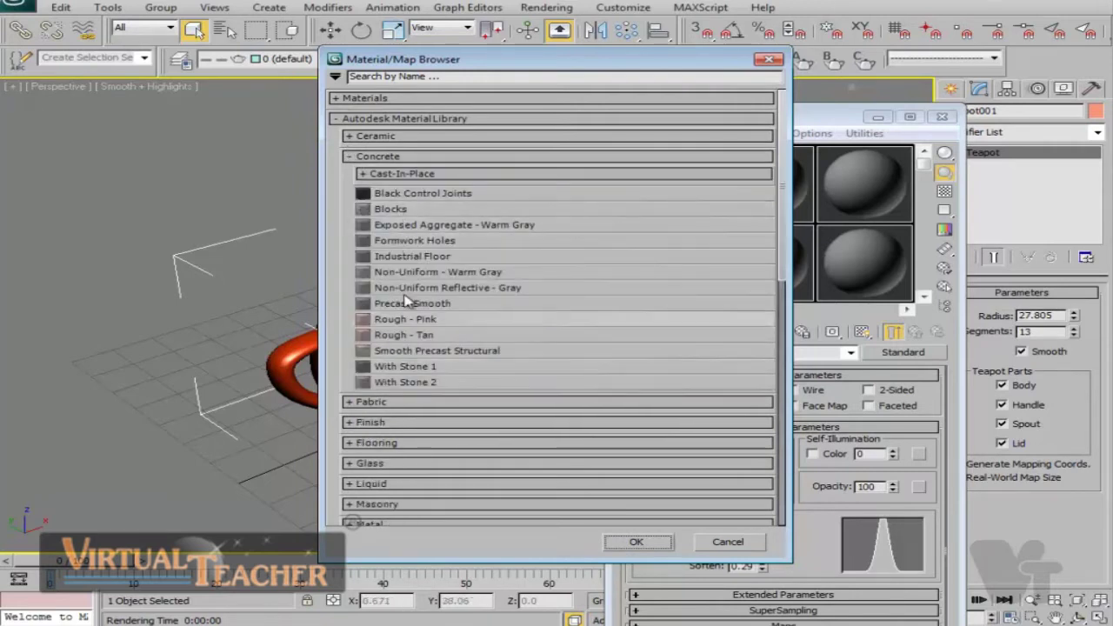
- Browse the Glass and Plastic categories and apply Brown plastic to the teapot
drag(784, 211, 780, 325)
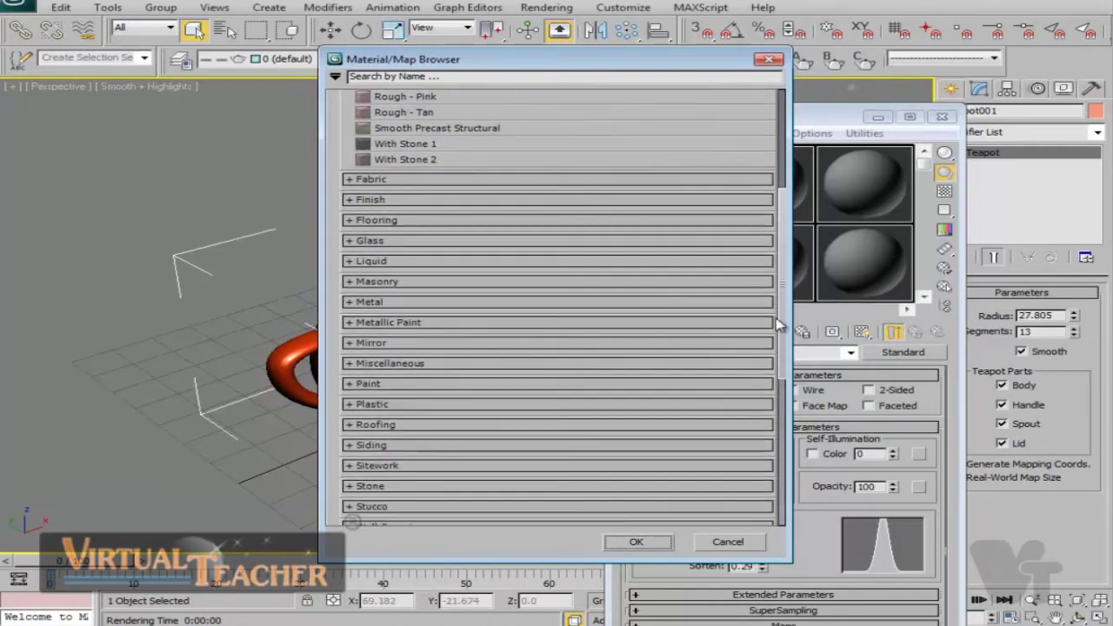
click(349, 241)
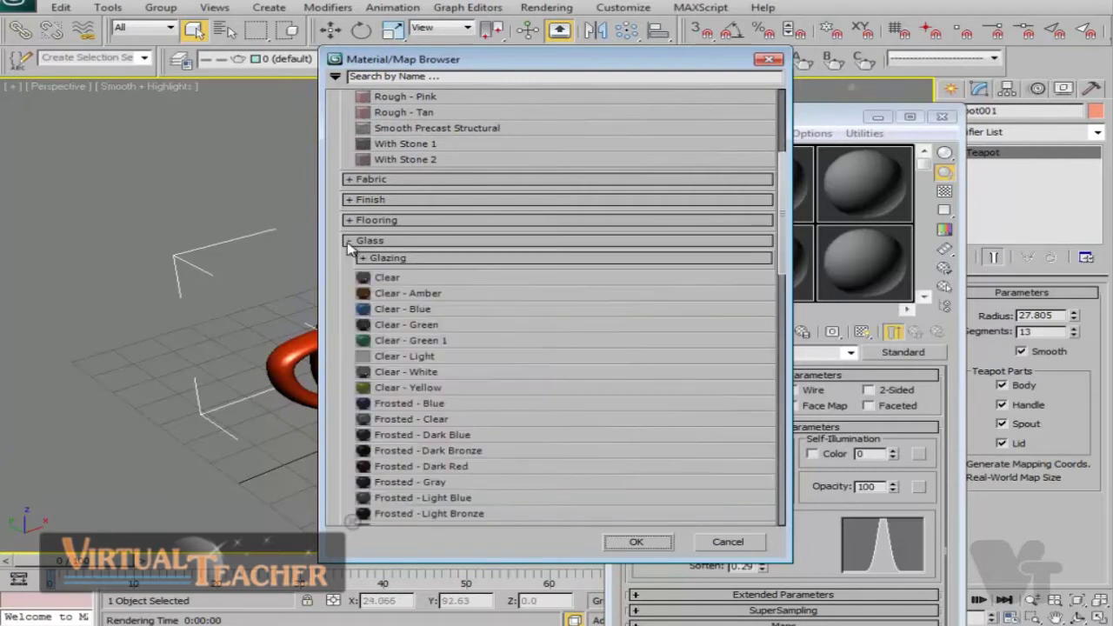
click(349, 241)
click(349, 243)
click(350, 242)
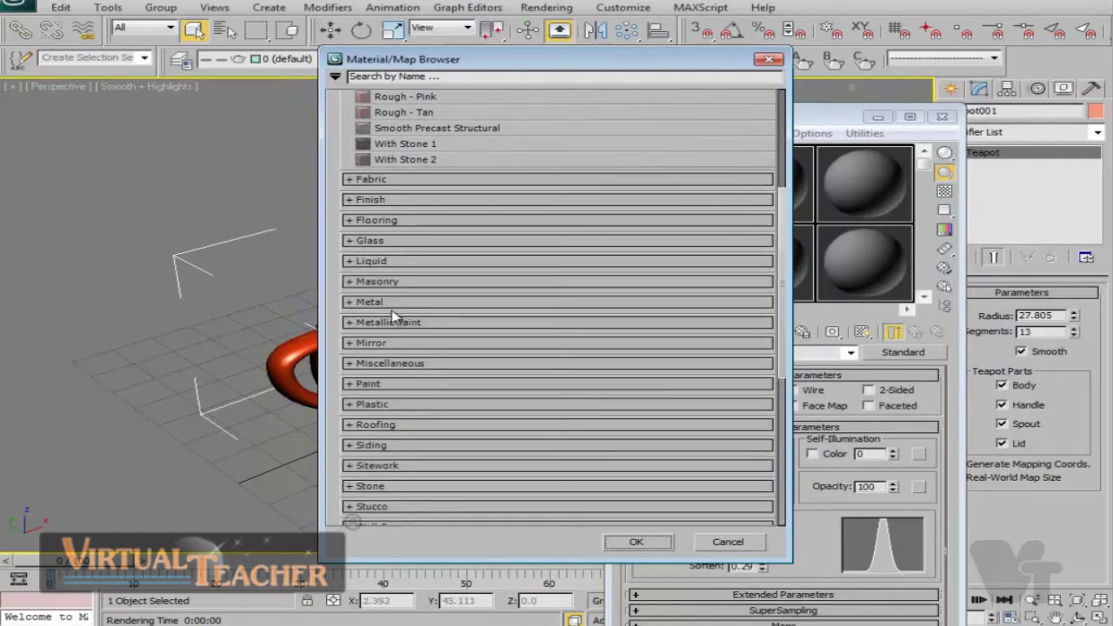
click(349, 405)
drag(785, 201, 781, 298)
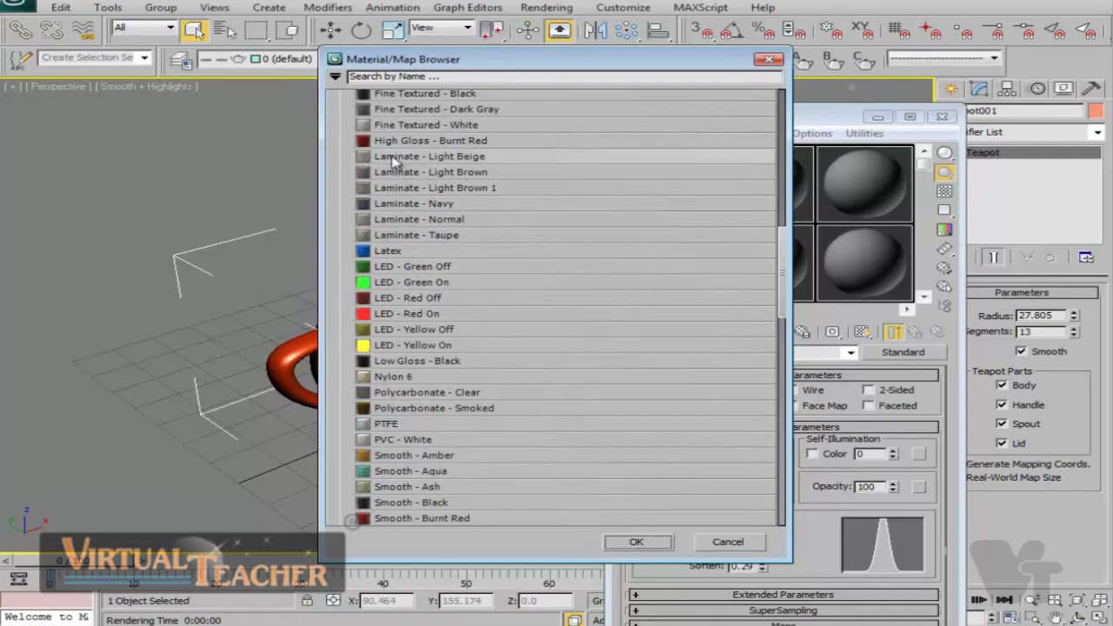
drag(785, 259, 786, 233)
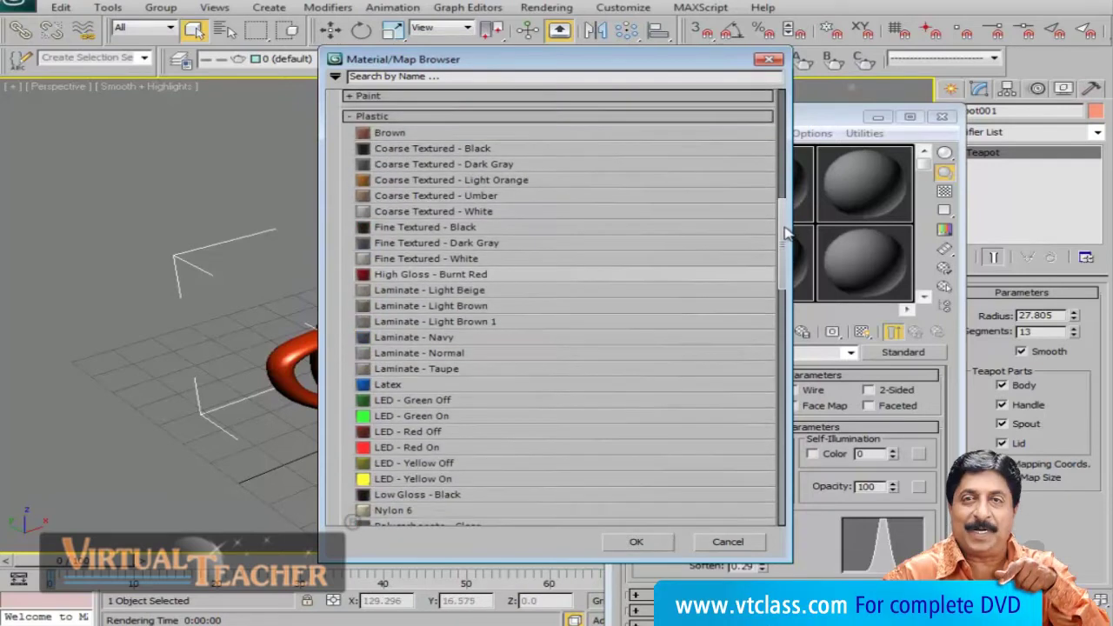
double_click(391, 135)
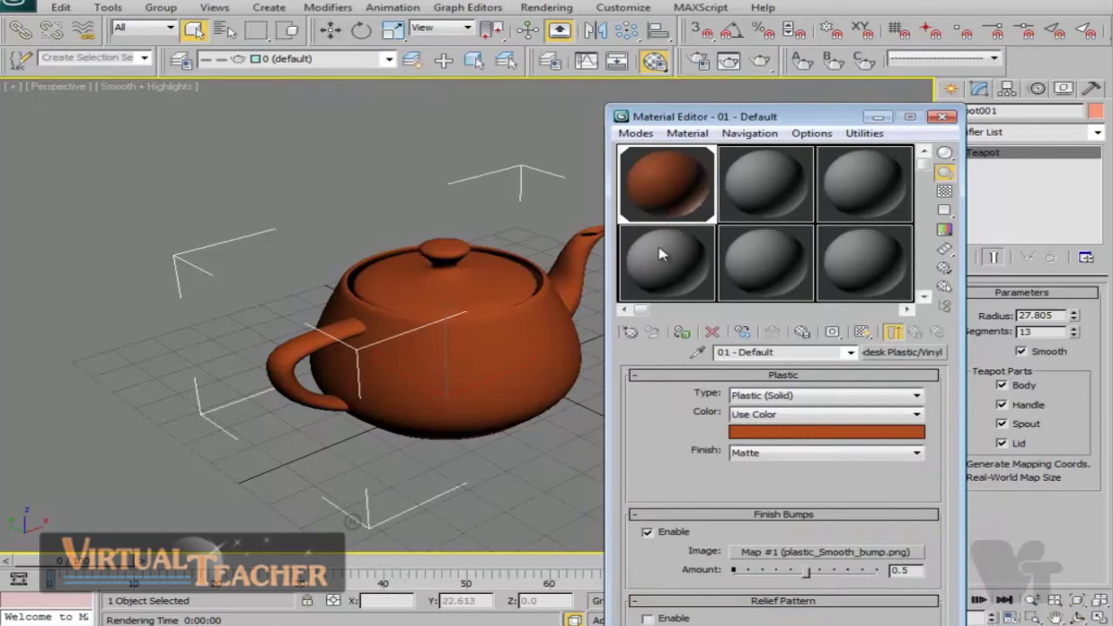
- Render the brown plastic teapot, then reopen the Material/Map Browser from the Material Editor
drag(681, 164, 470, 324)
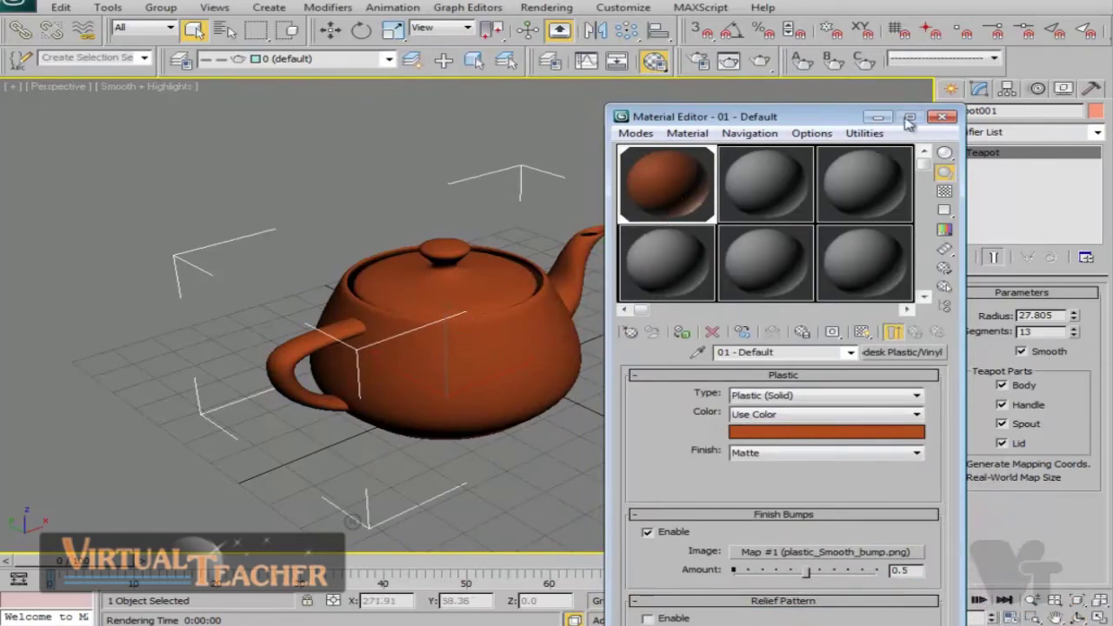
click(729, 61)
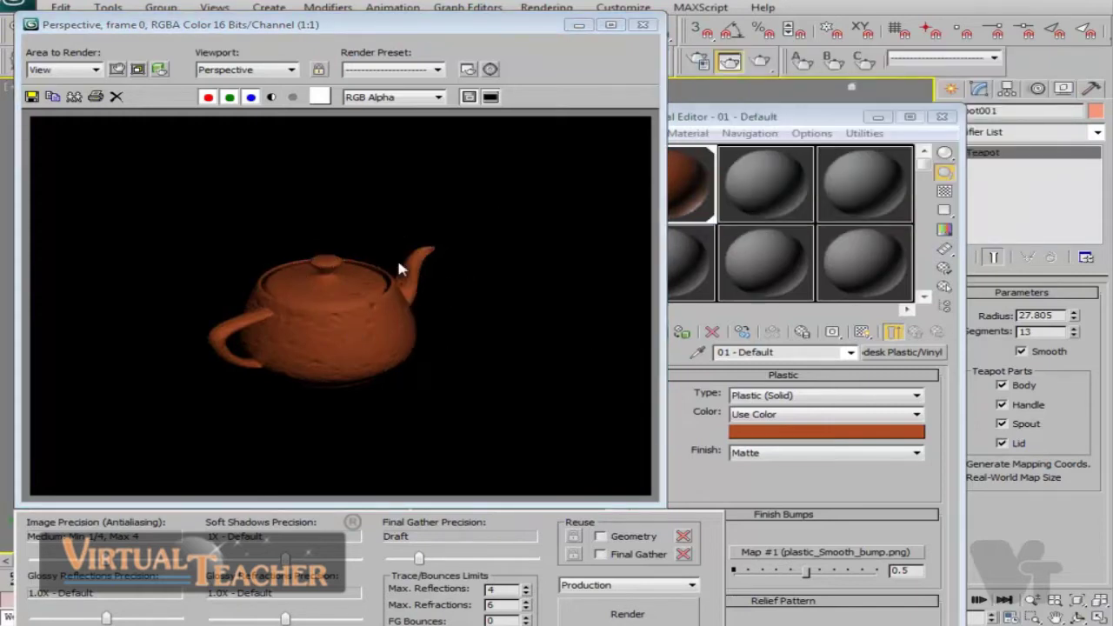
click(706, 477)
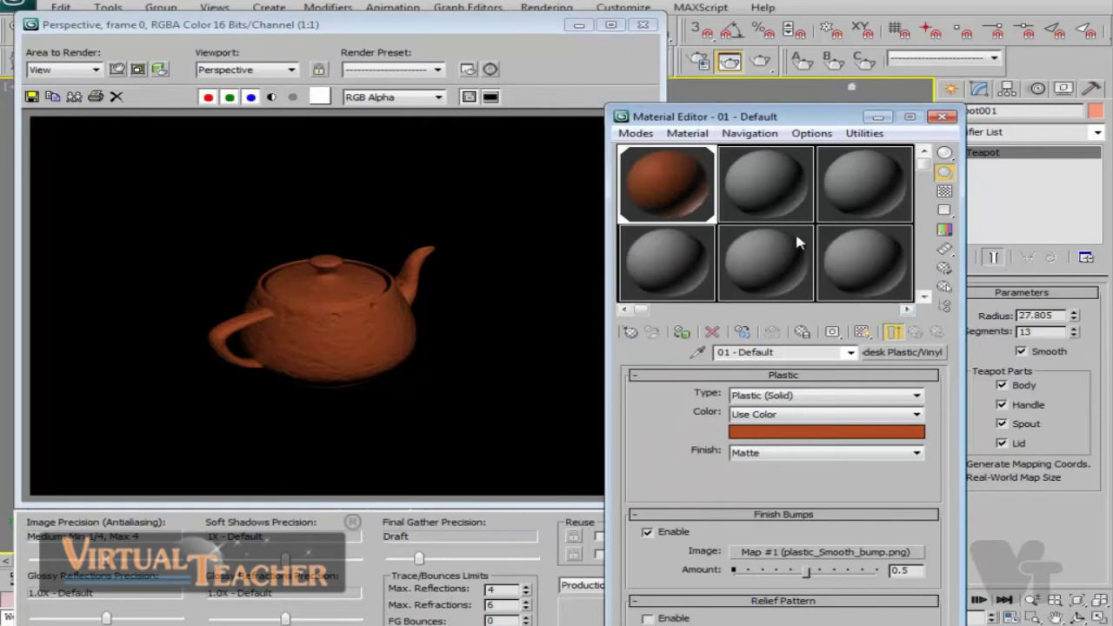
click(905, 352)
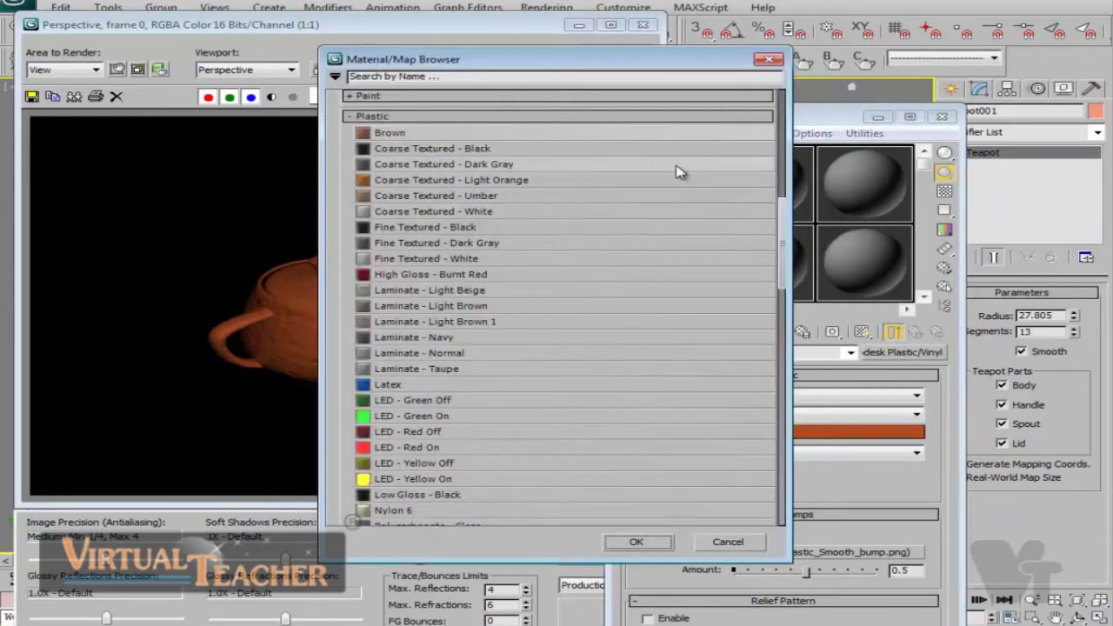
- Convert material 01 - Default to an Architectural material from the Materials list
drag(787, 226, 779, 115)
click(339, 119)
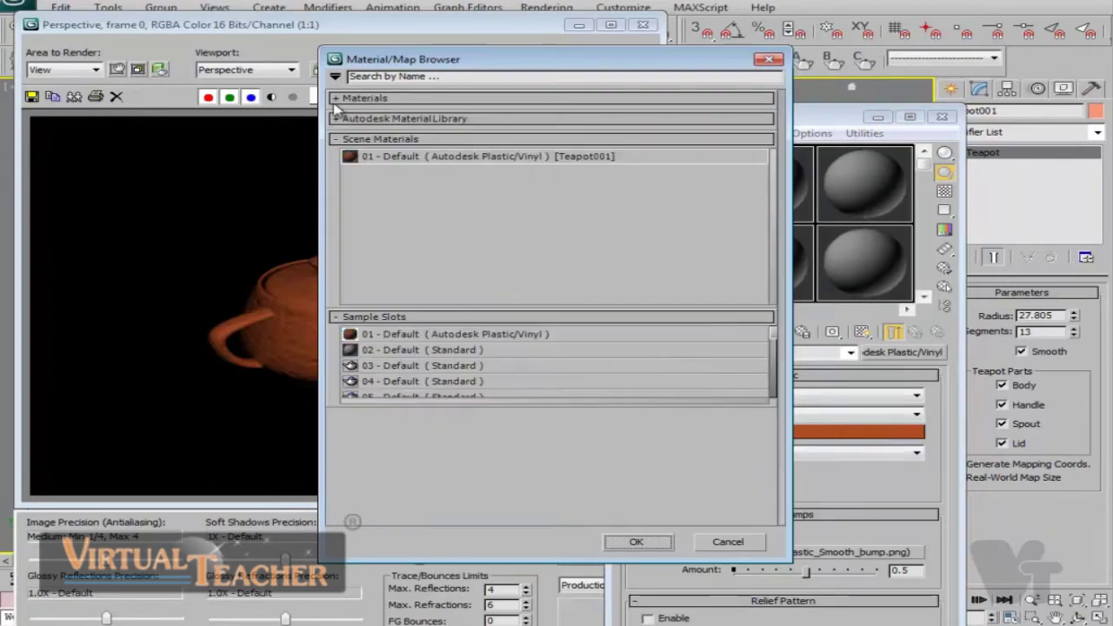
click(338, 98)
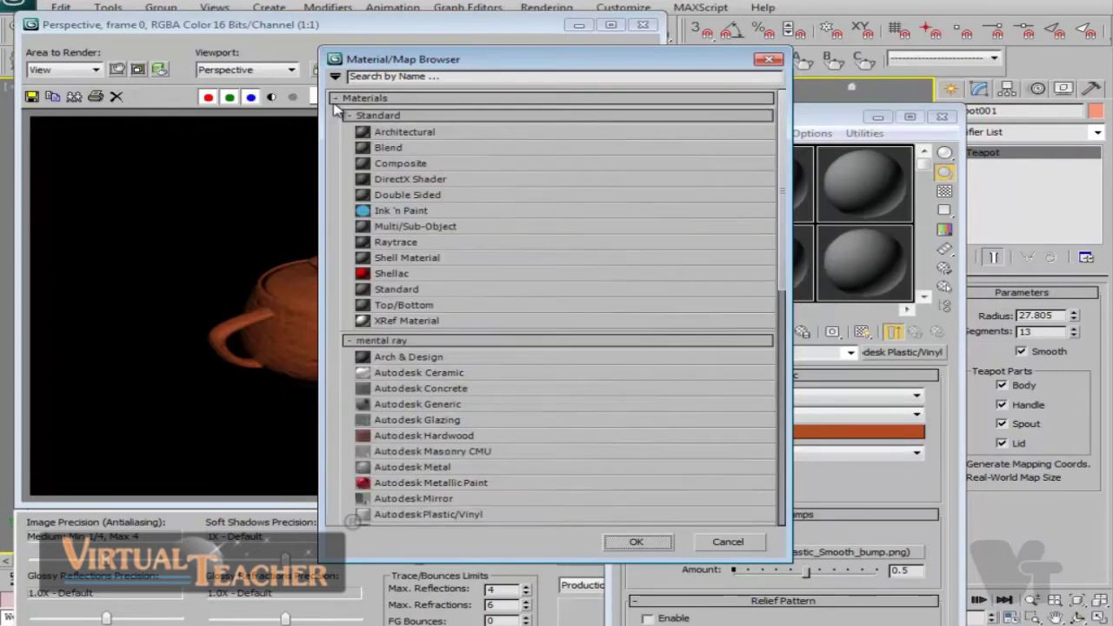
double_click(437, 135)
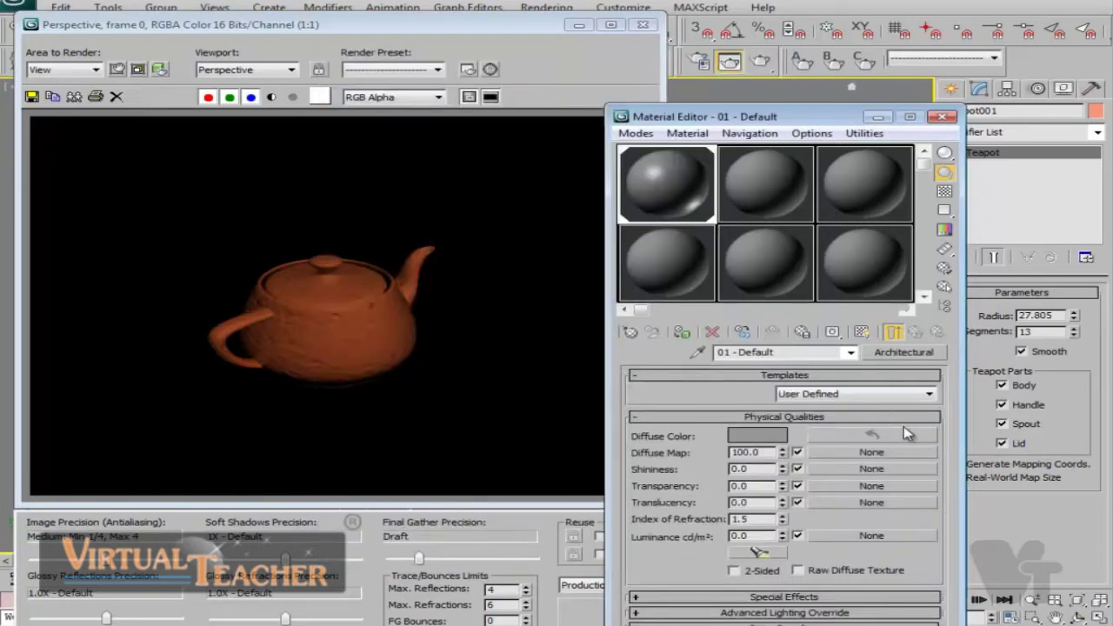
- Try the Plastic and Ceramic Tile, Glazed templates, settling on Wood Unfinished
click(927, 396)
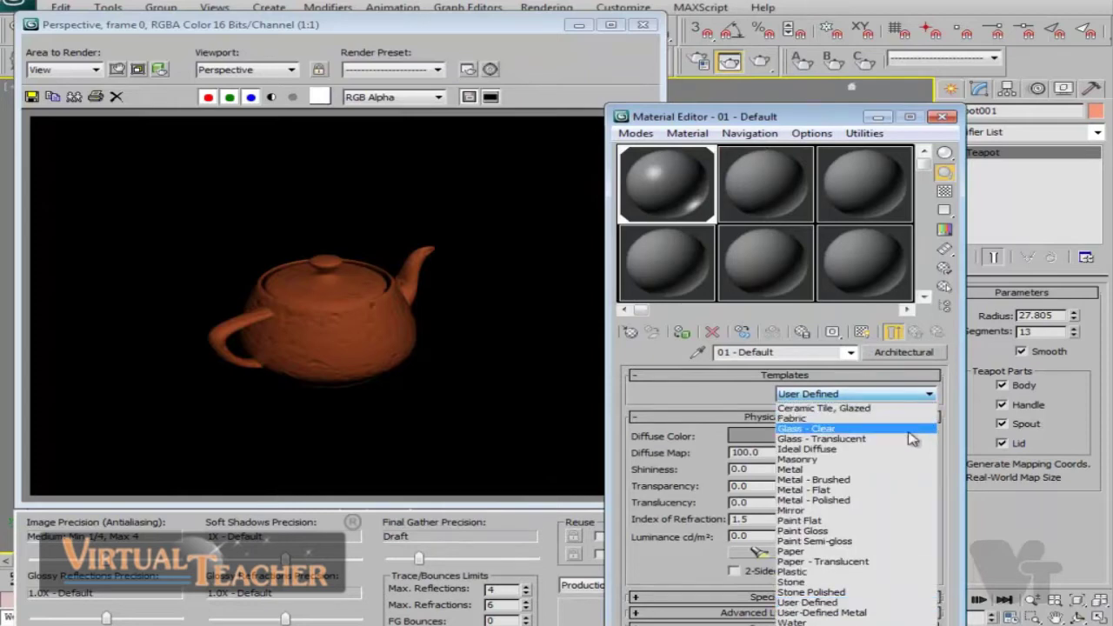
click(900, 571)
click(899, 396)
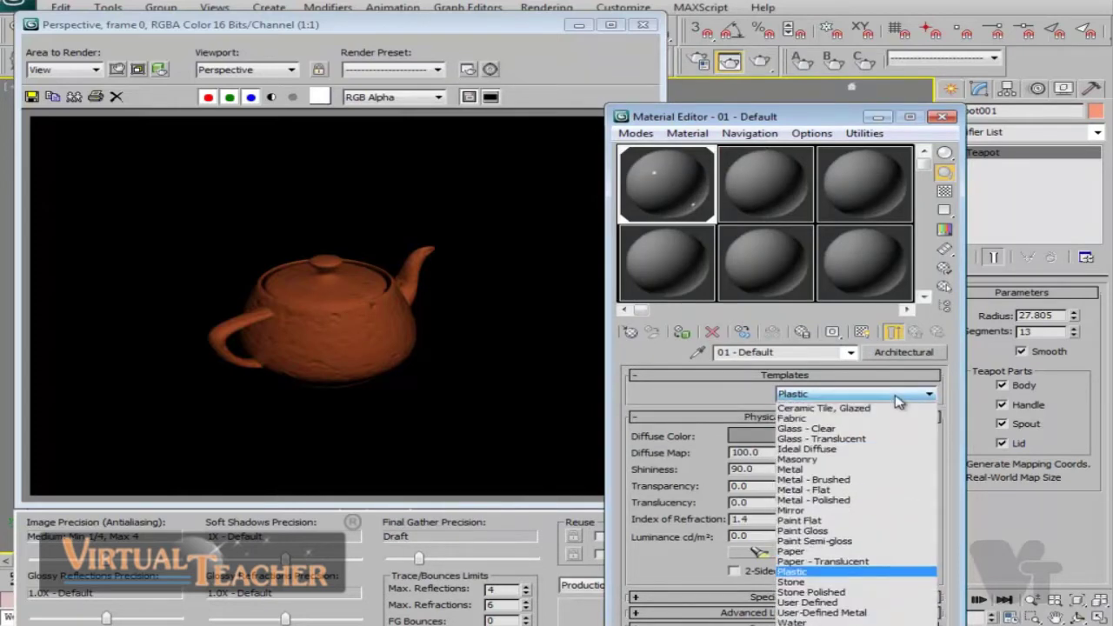
click(900, 409)
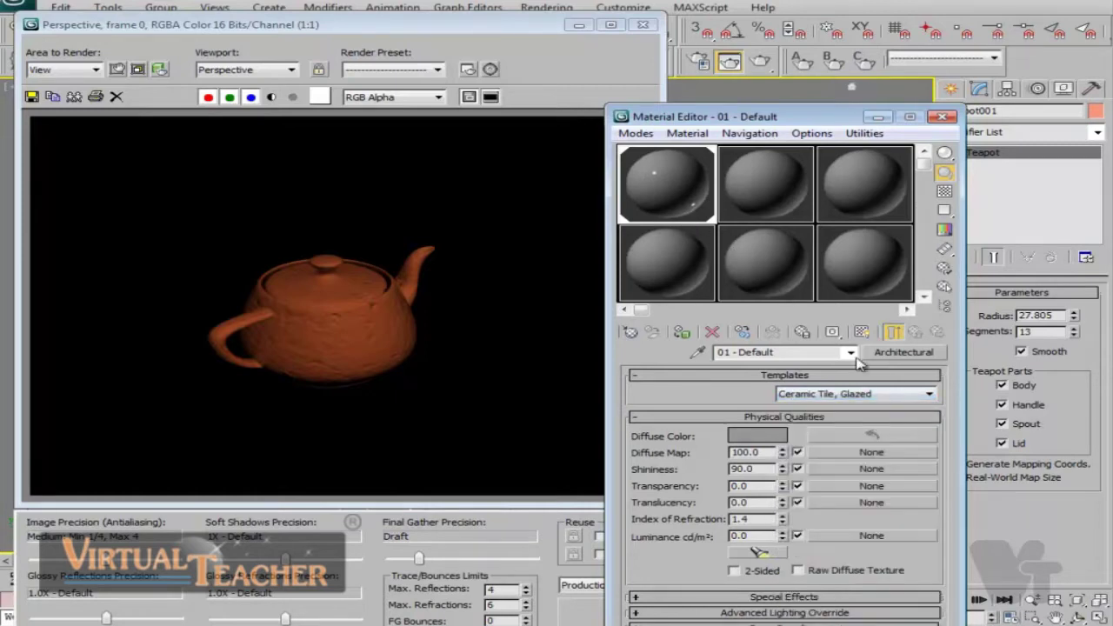
click(909, 399)
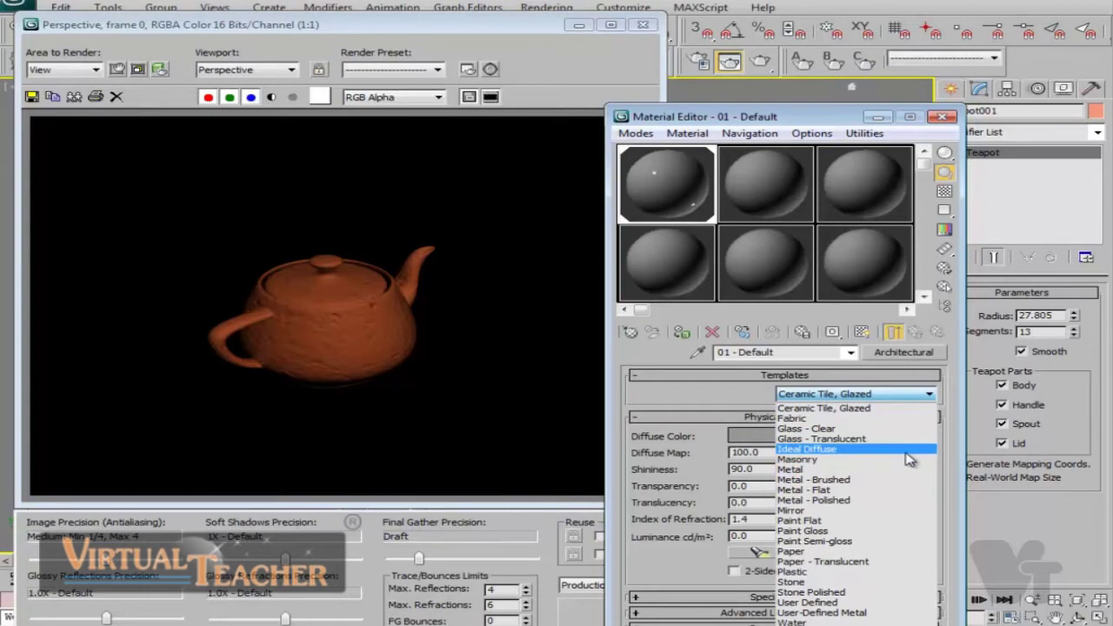
click(817, 625)
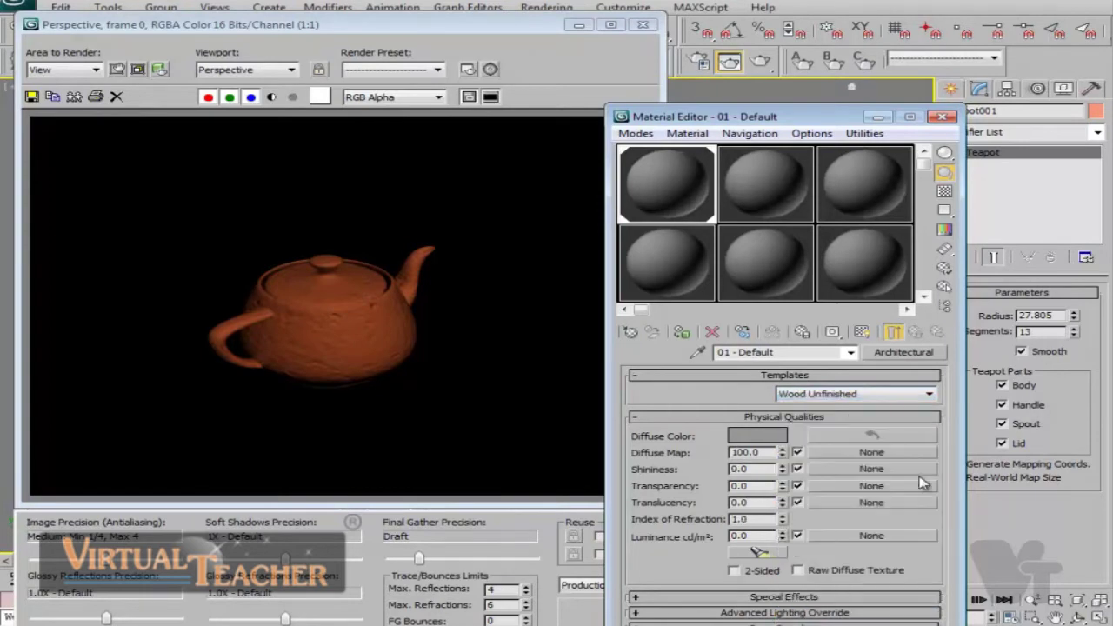
- Switch material 01 - Default to mental ray Arch & Design and move the editor up-right
click(904, 353)
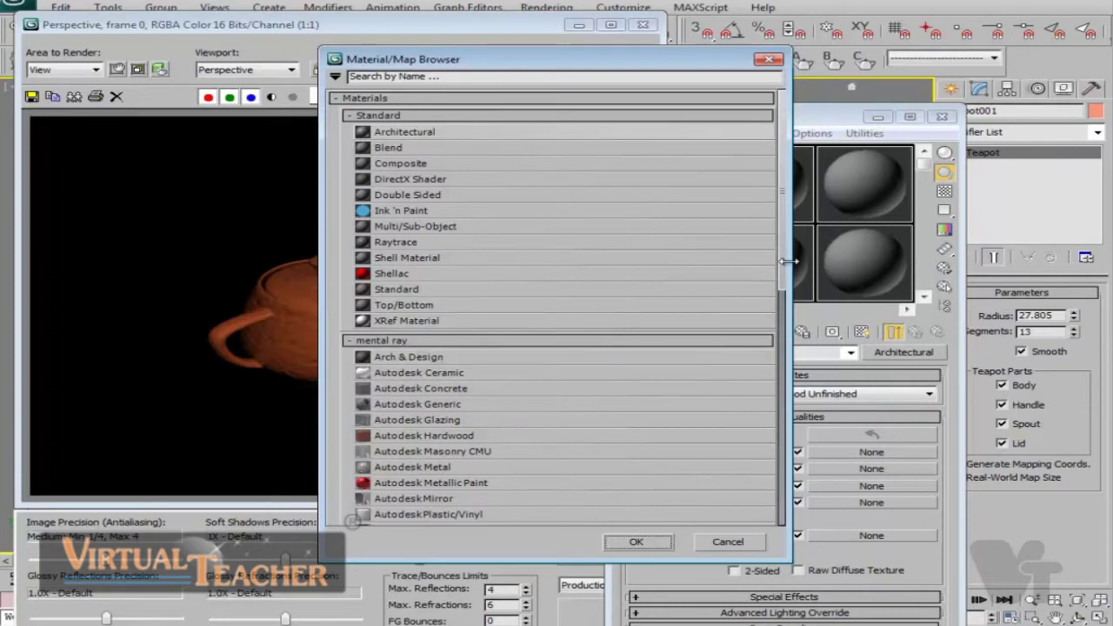
drag(787, 257, 783, 332)
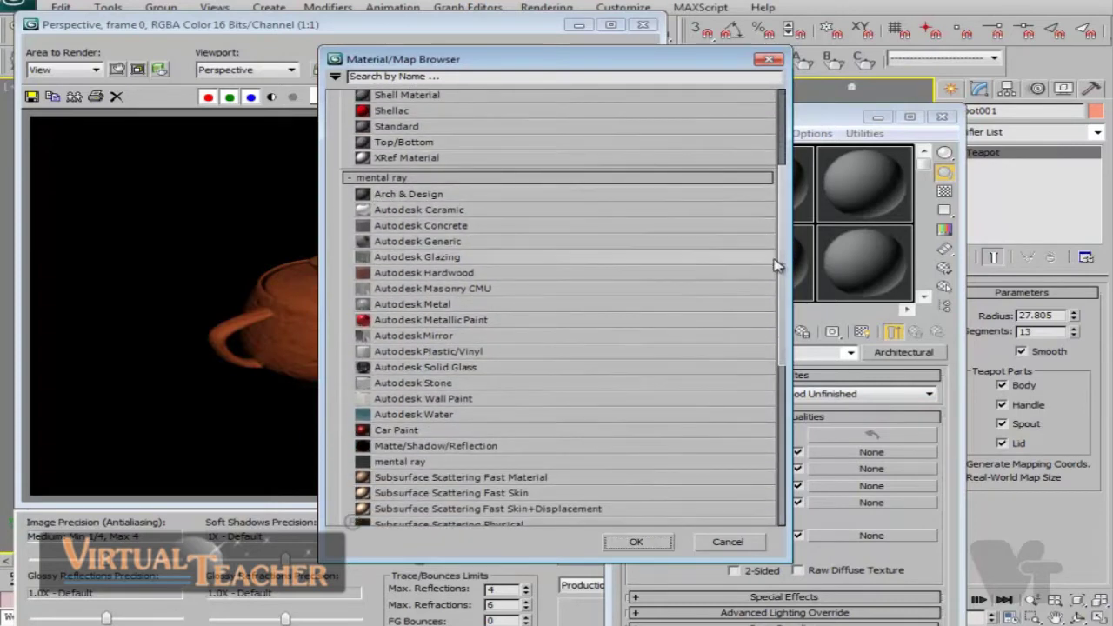
scroll(776, 265, down, 3)
scroll(776, 265, up, 3)
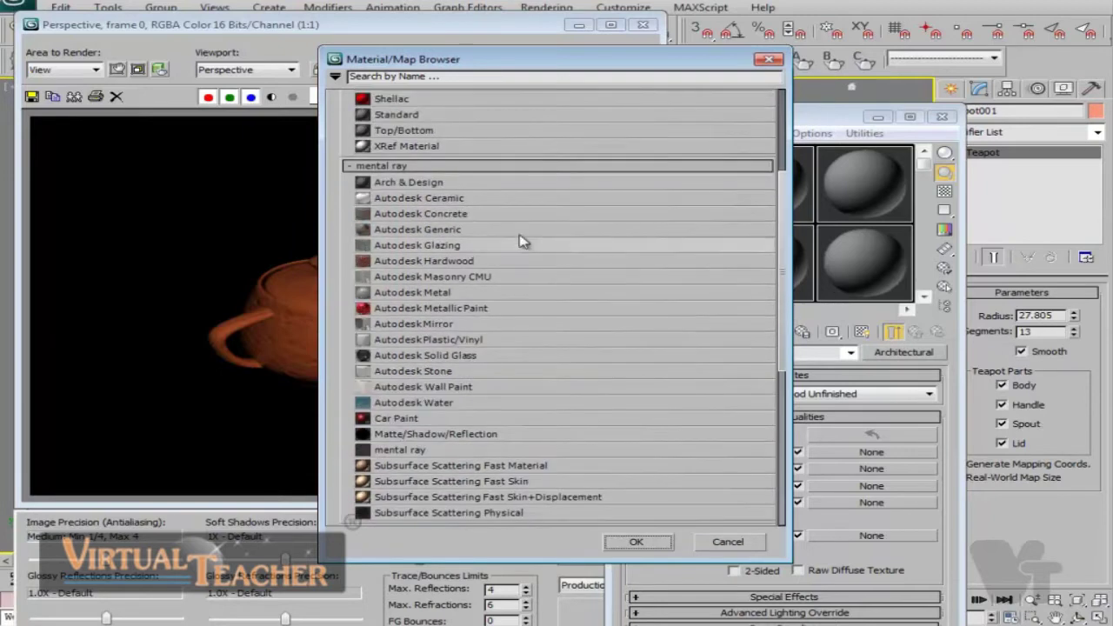
double_click(409, 182)
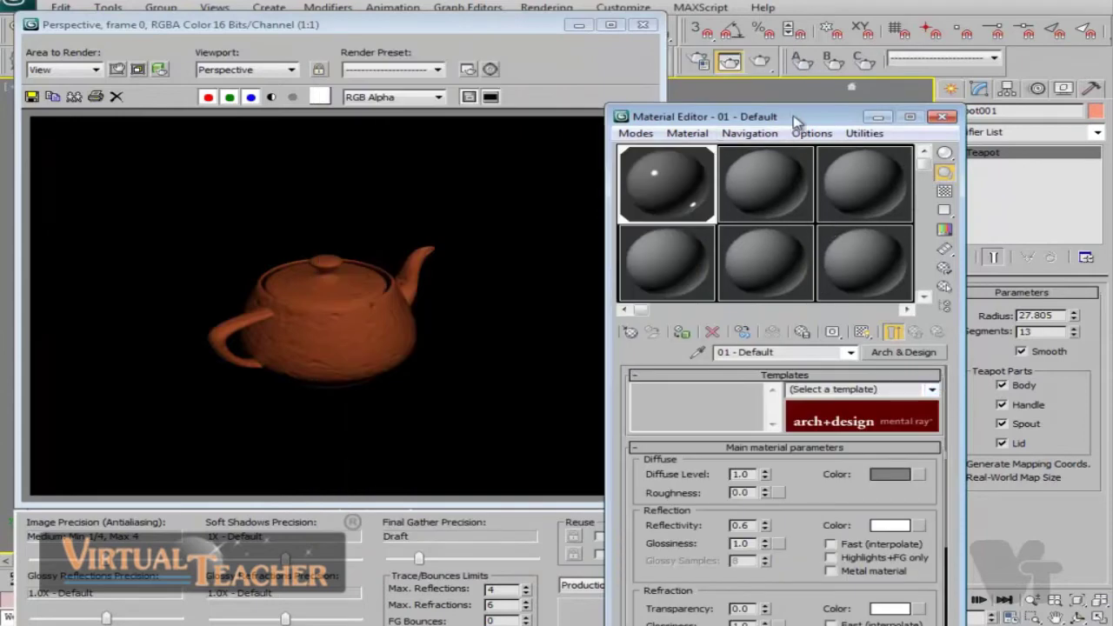
drag(787, 117, 858, 83)
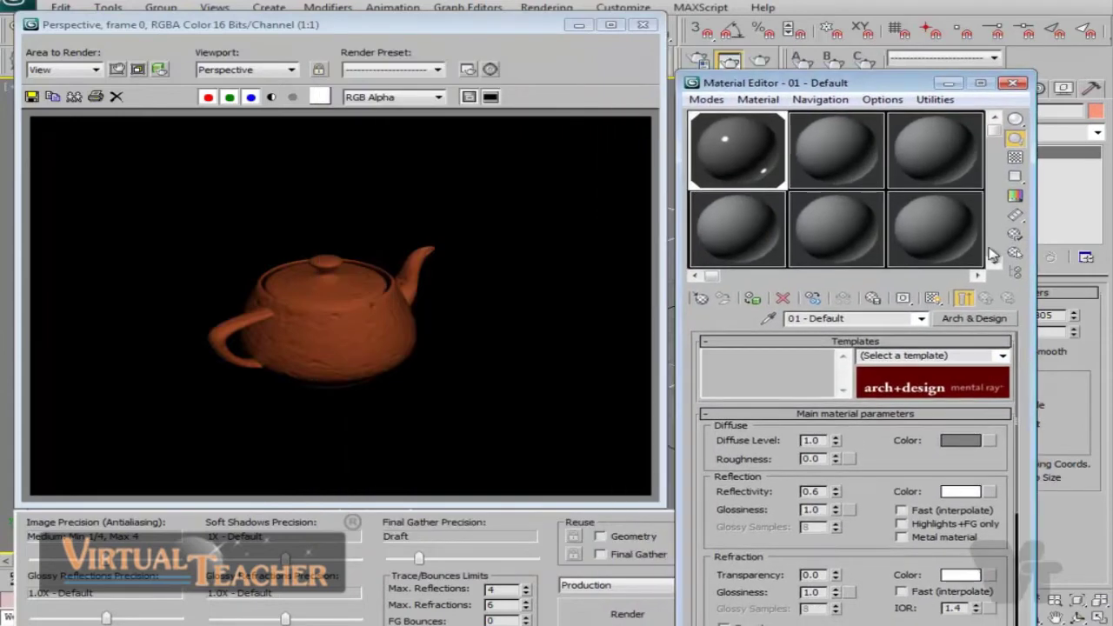
- Apply the Satin Varnished Wood Arch & Design template and close the render preview
click(1003, 357)
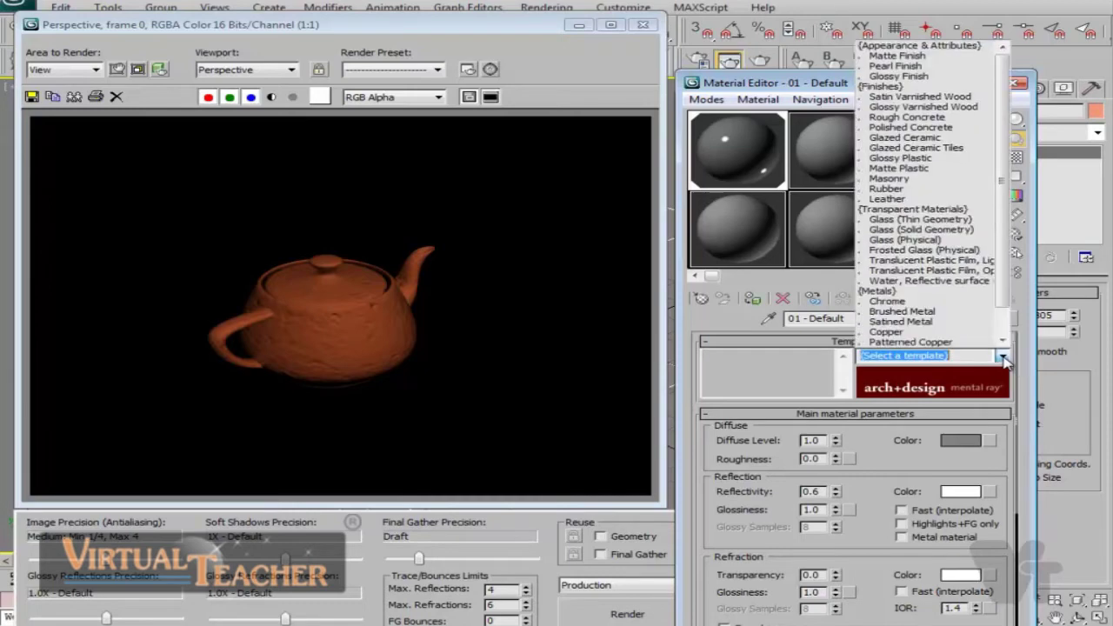
scroll(1004, 266, down, 2)
scroll(1004, 270, up, 1)
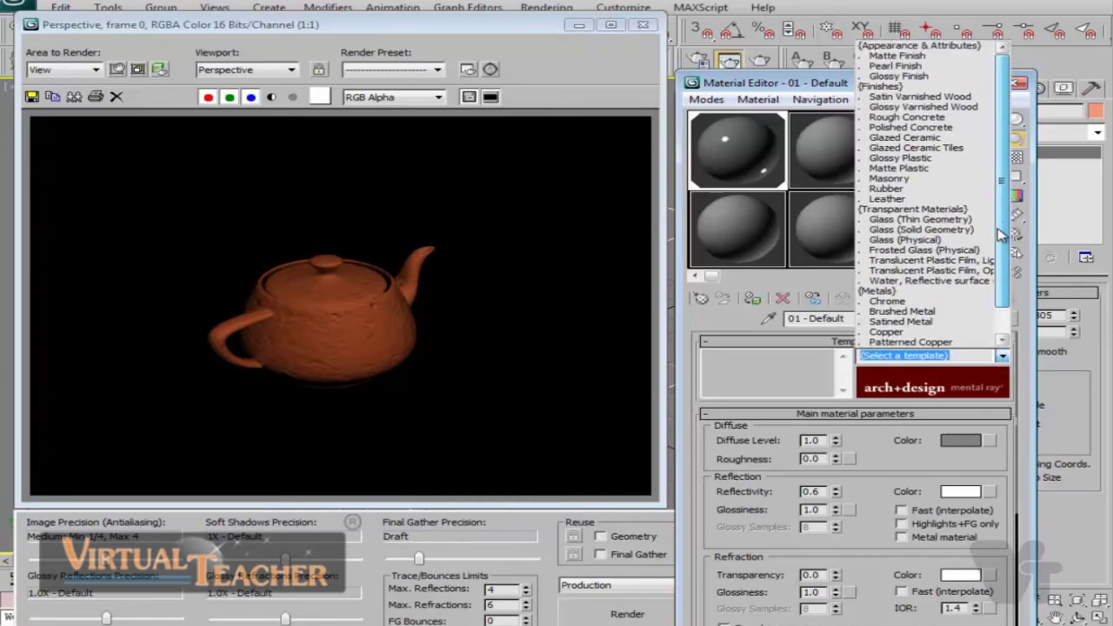
scroll(1004, 287, down, 1)
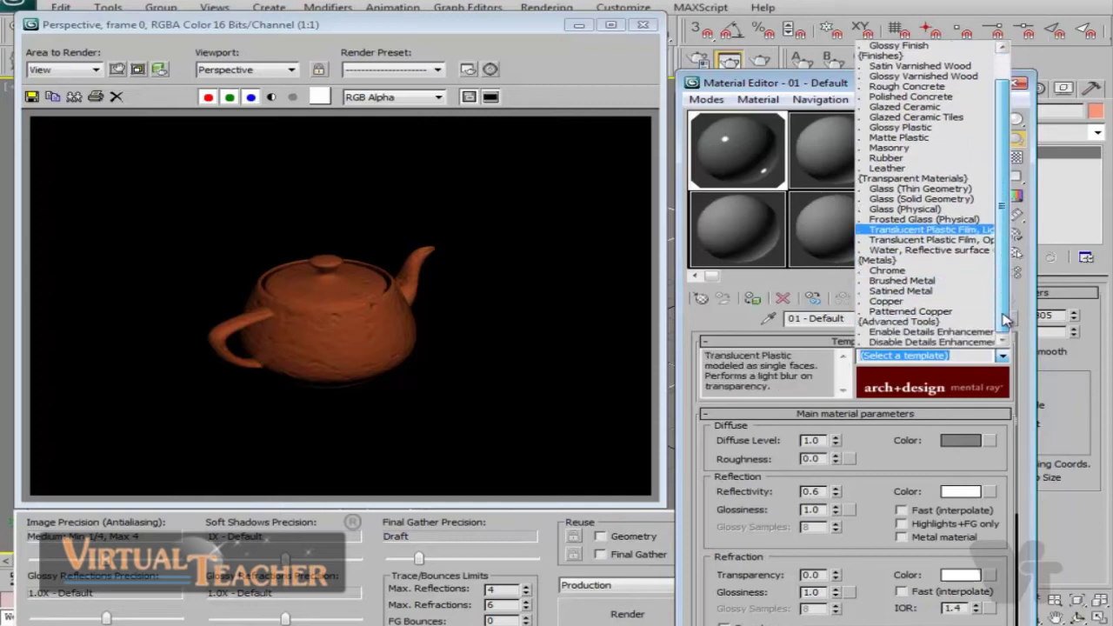
scroll(1002, 260, up, 1)
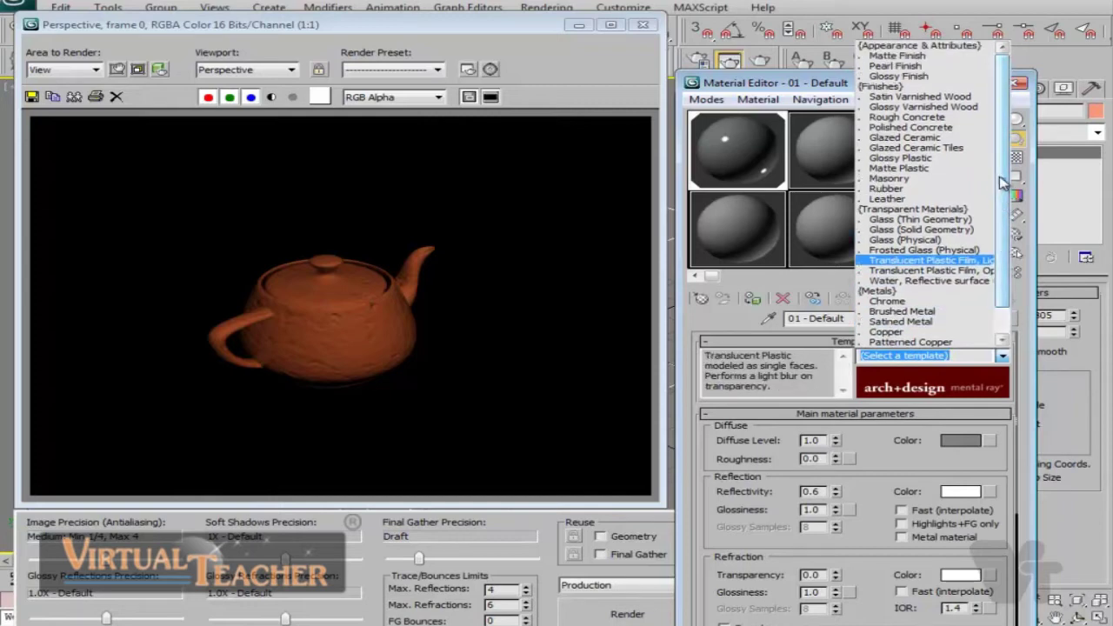
key(Up)
key(Up)
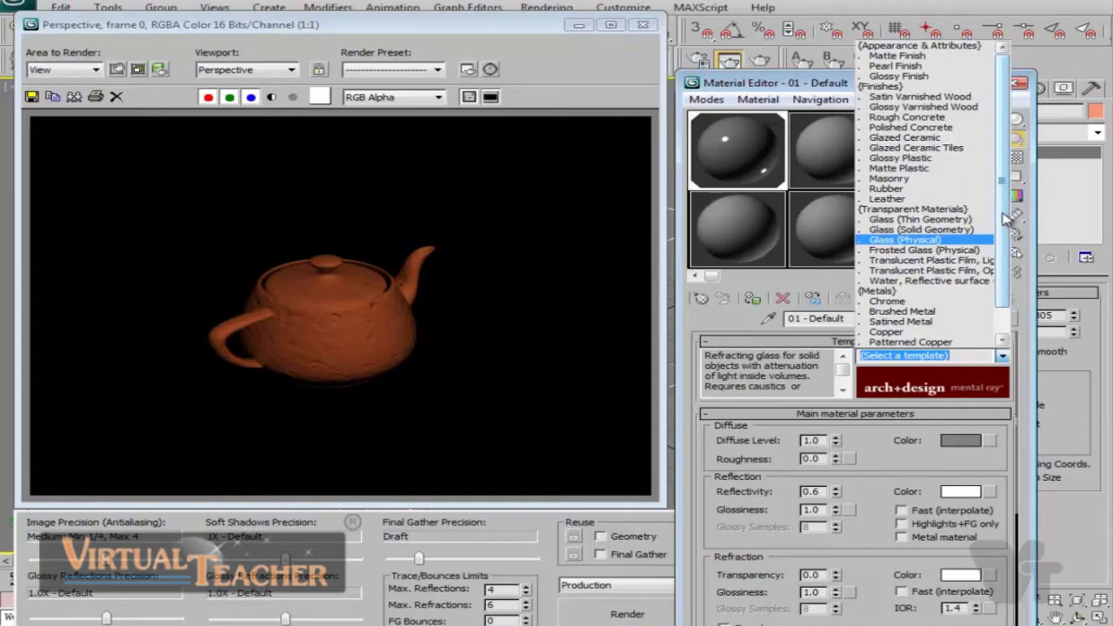
click(983, 102)
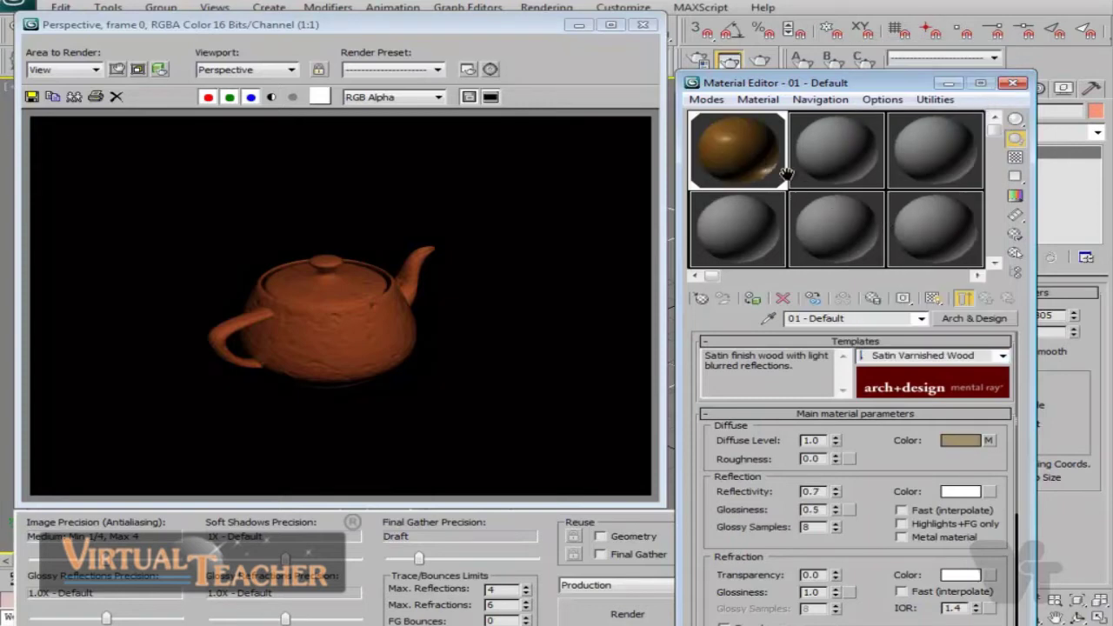
click(644, 24)
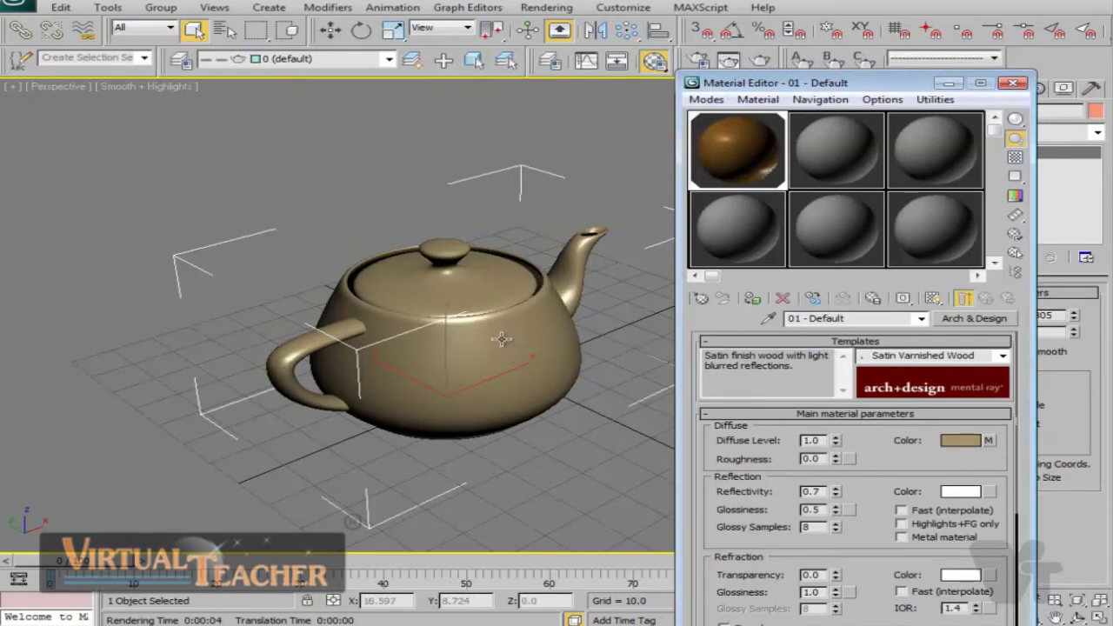
- Show the wood material shaded in the viewport, render a mental ray frame, and close it
click(933, 300)
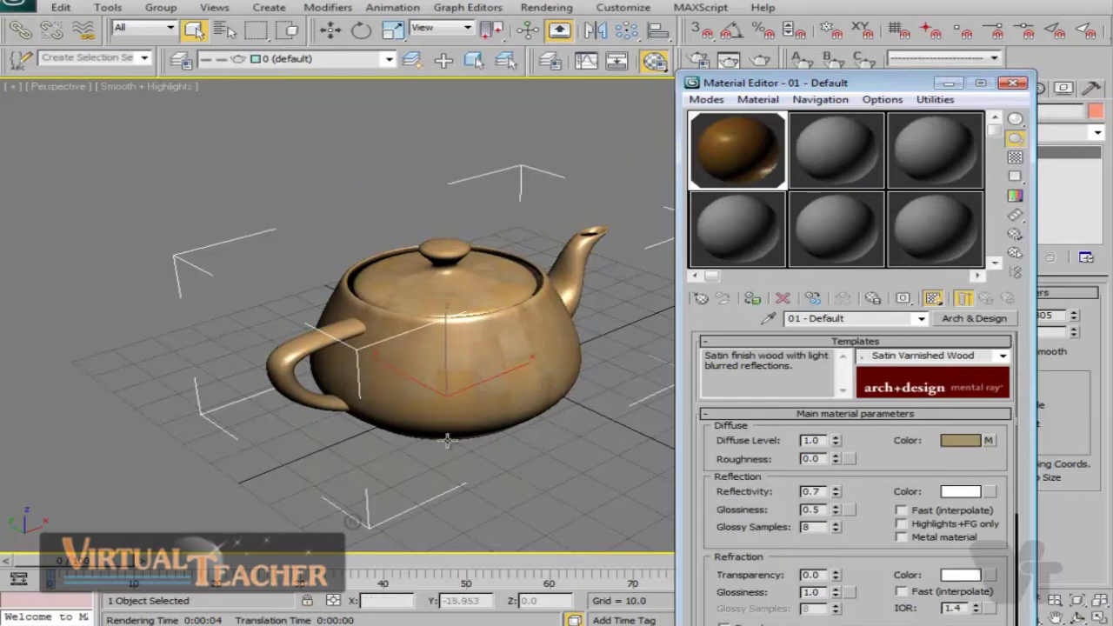
click(762, 60)
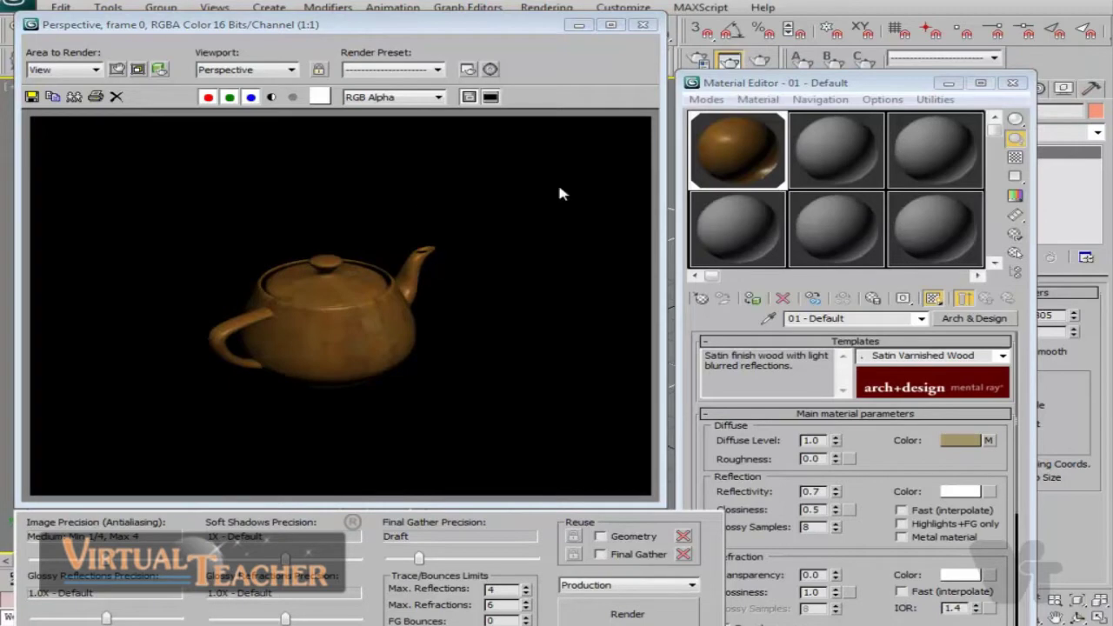
click(641, 25)
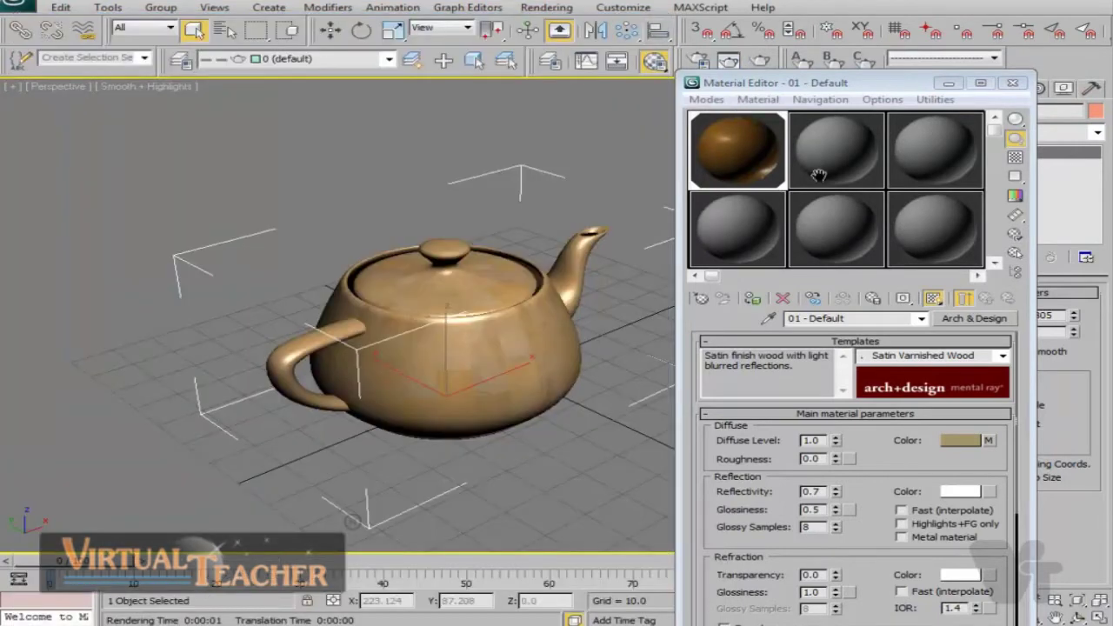
- Apply the Glossy Varnished Wood template (reflectivity 0.5, glossiness 0.8) and render the teapot
click(1003, 357)
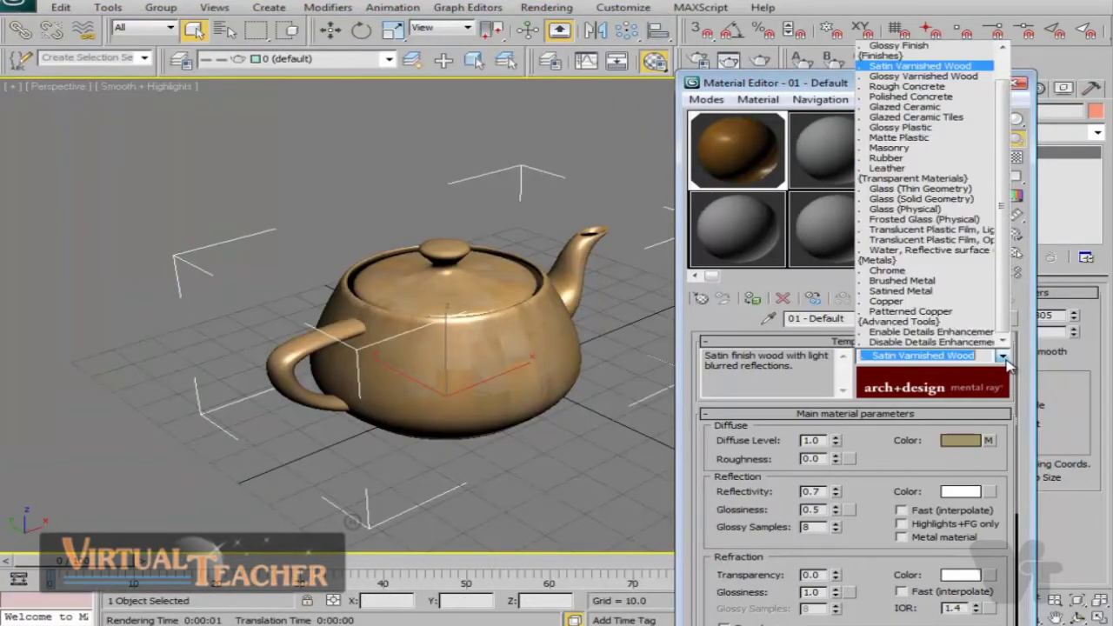
click(958, 77)
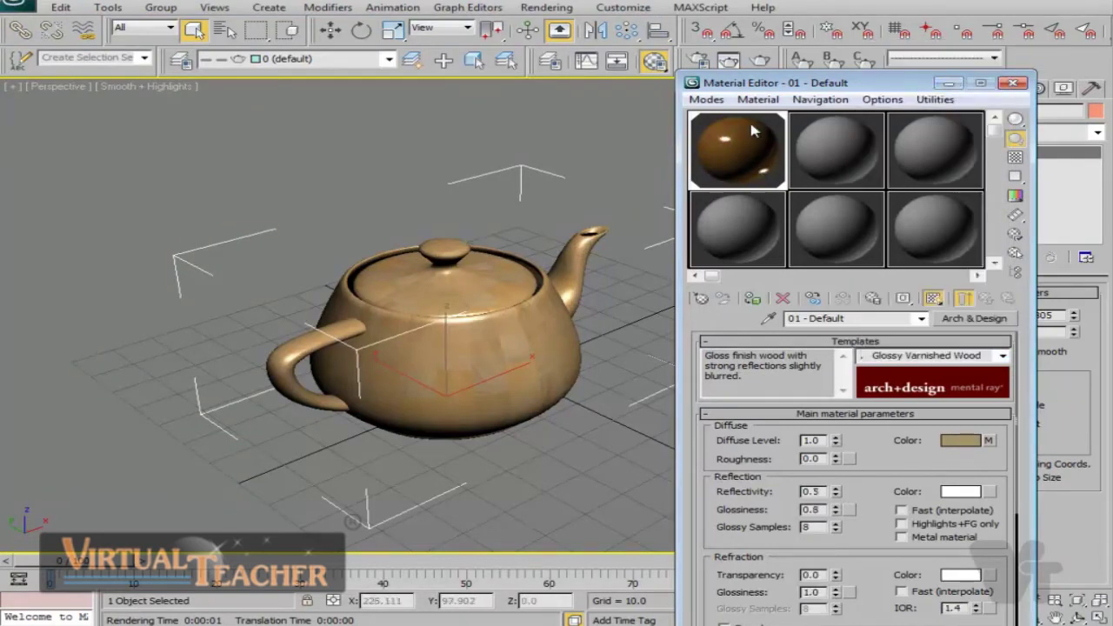
click(758, 65)
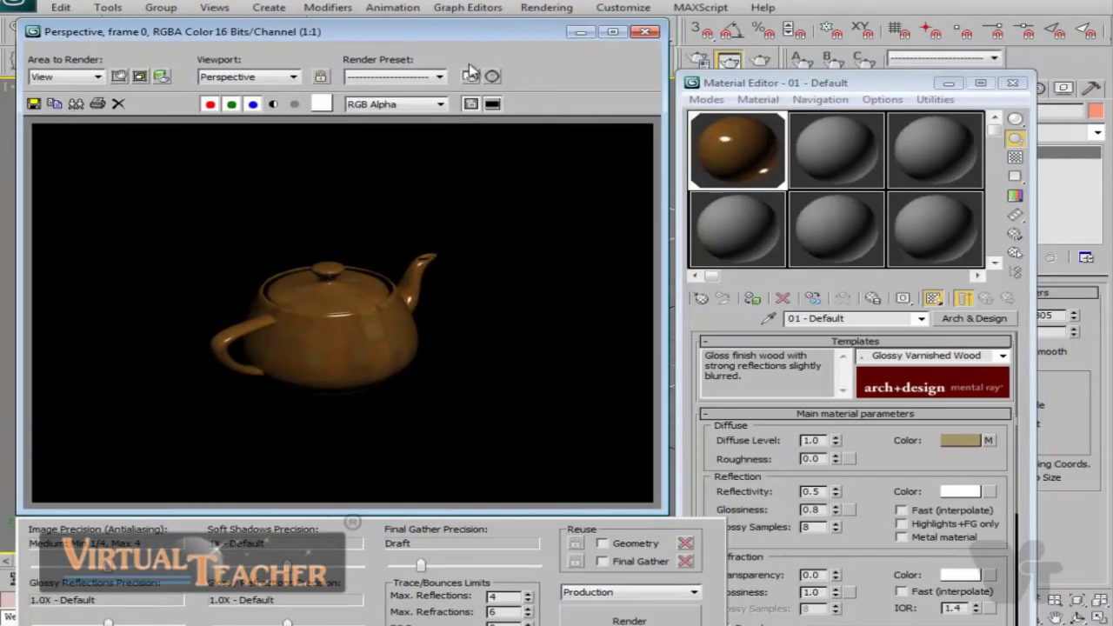
- Save the glossy teapot render to the Desktop as JPEG file '1' at quality 100
drag(466, 41, 476, 41)
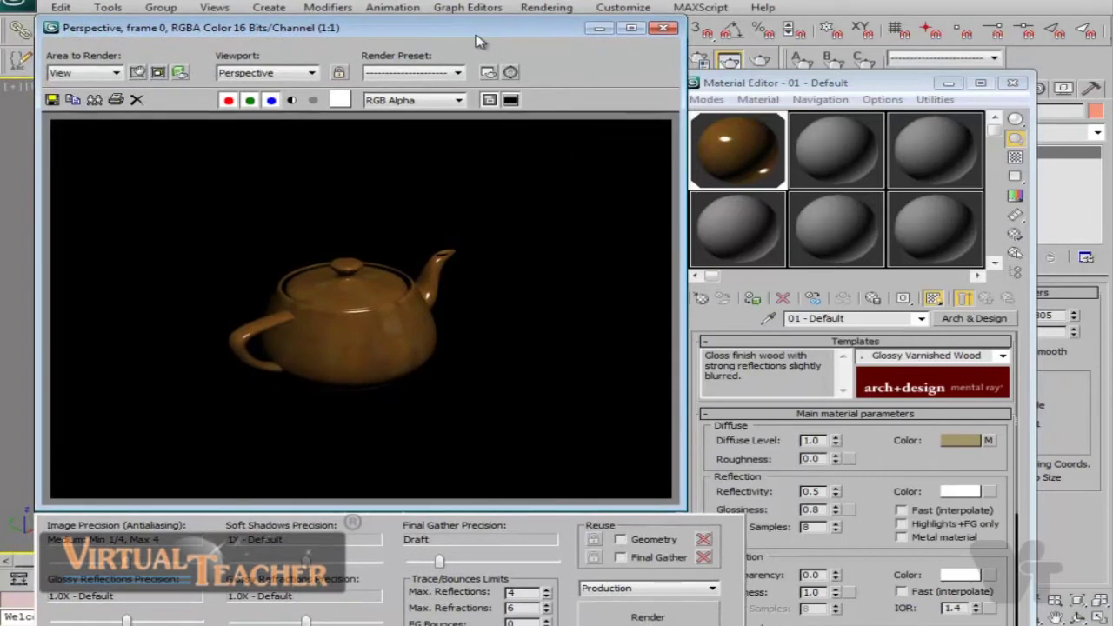
click(51, 99)
click(224, 93)
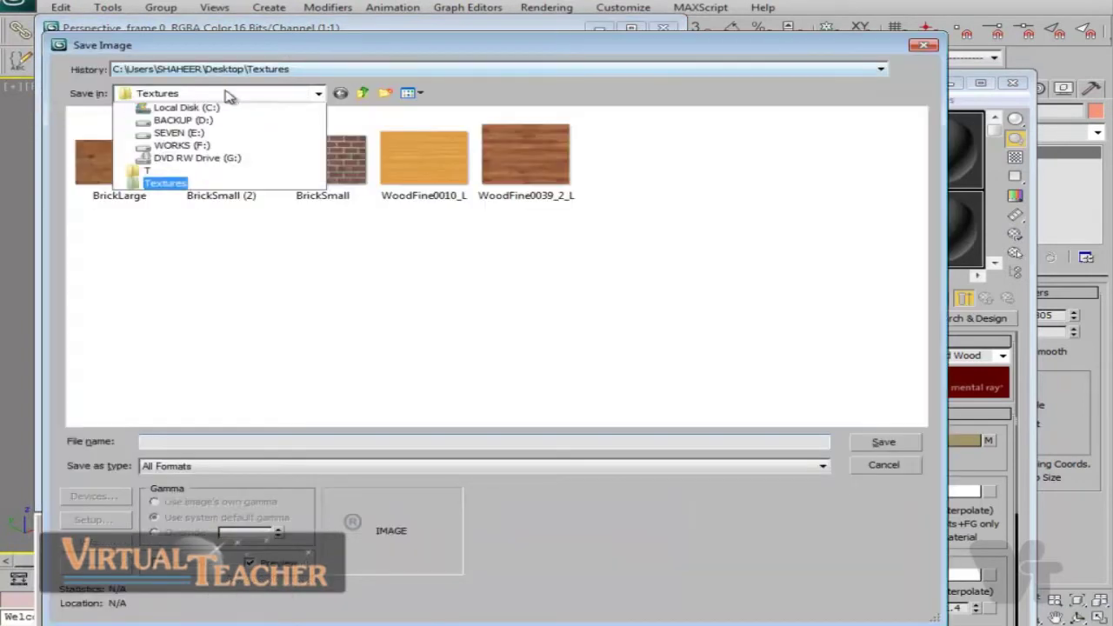
click(227, 112)
click(202, 442)
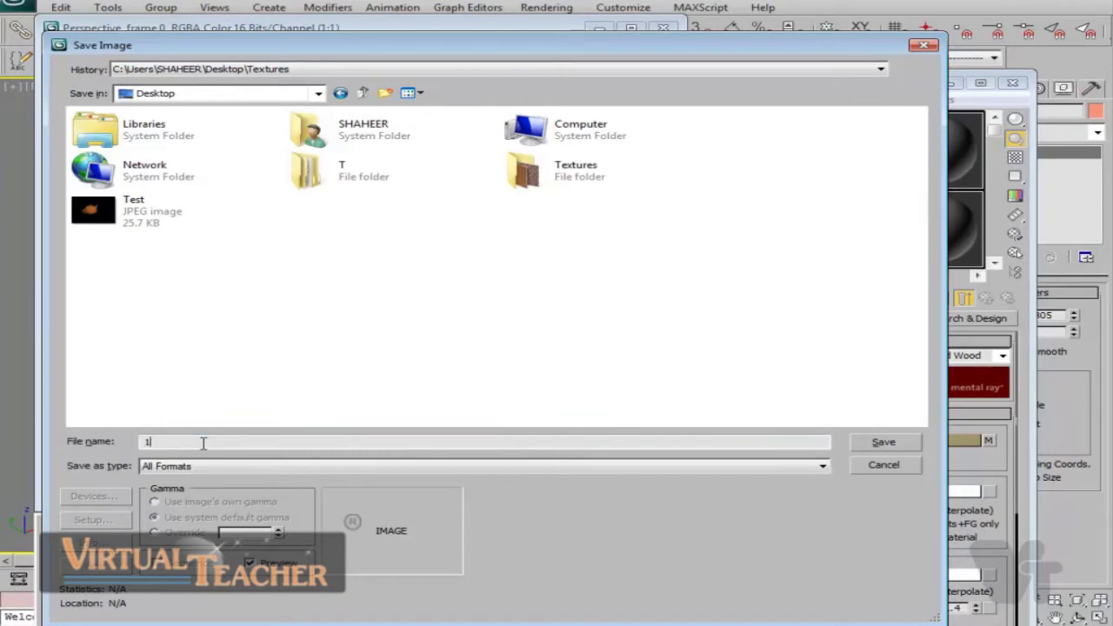
text(1)
click(277, 467)
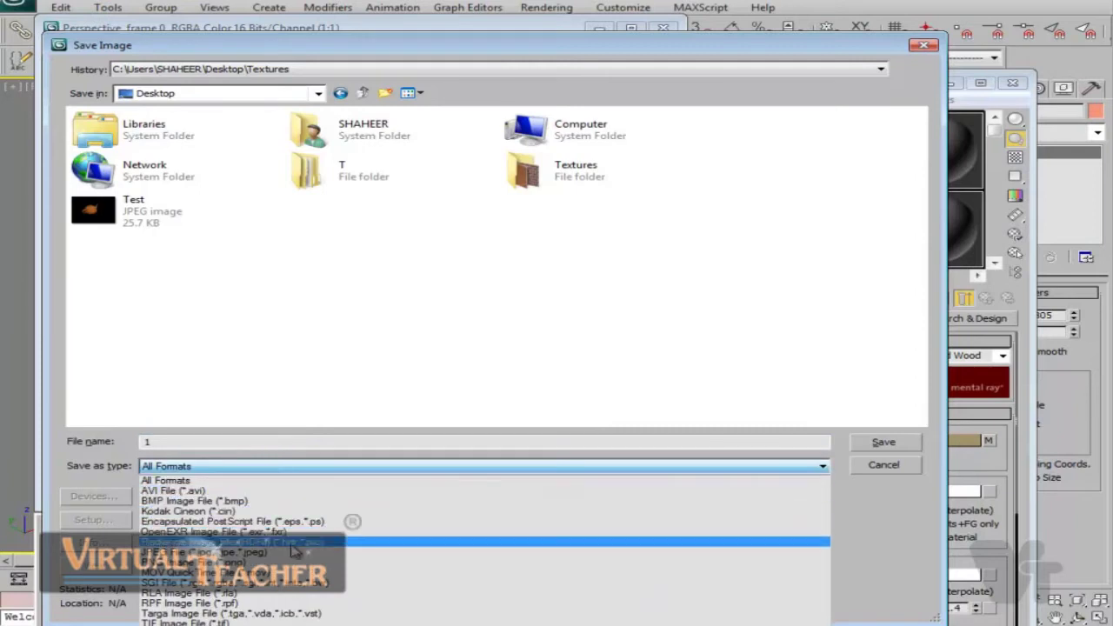
click(331, 553)
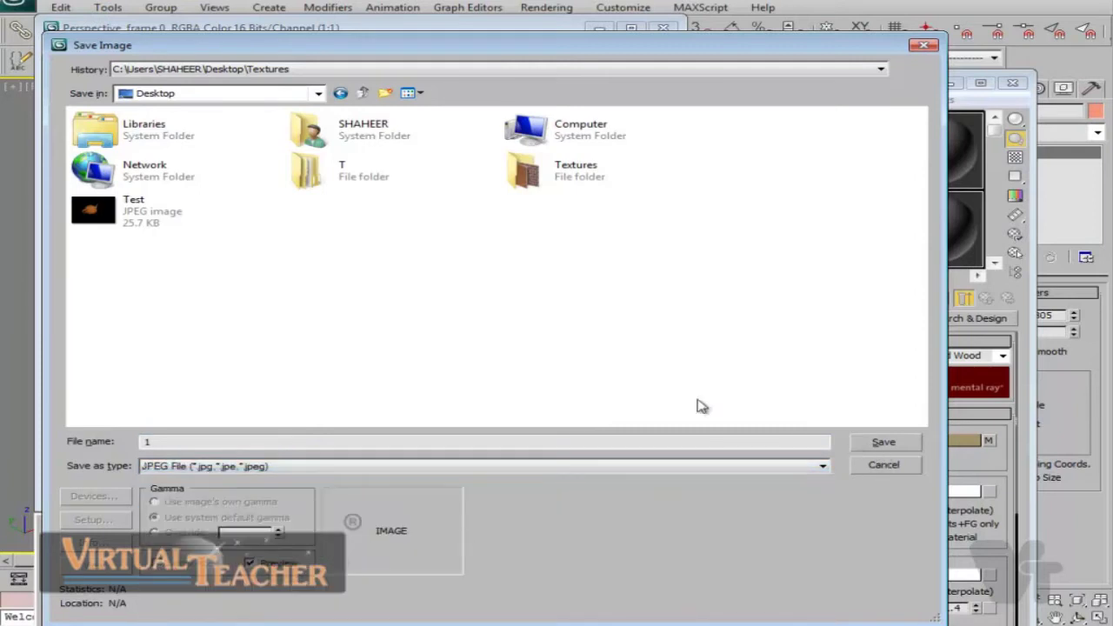
click(910, 446)
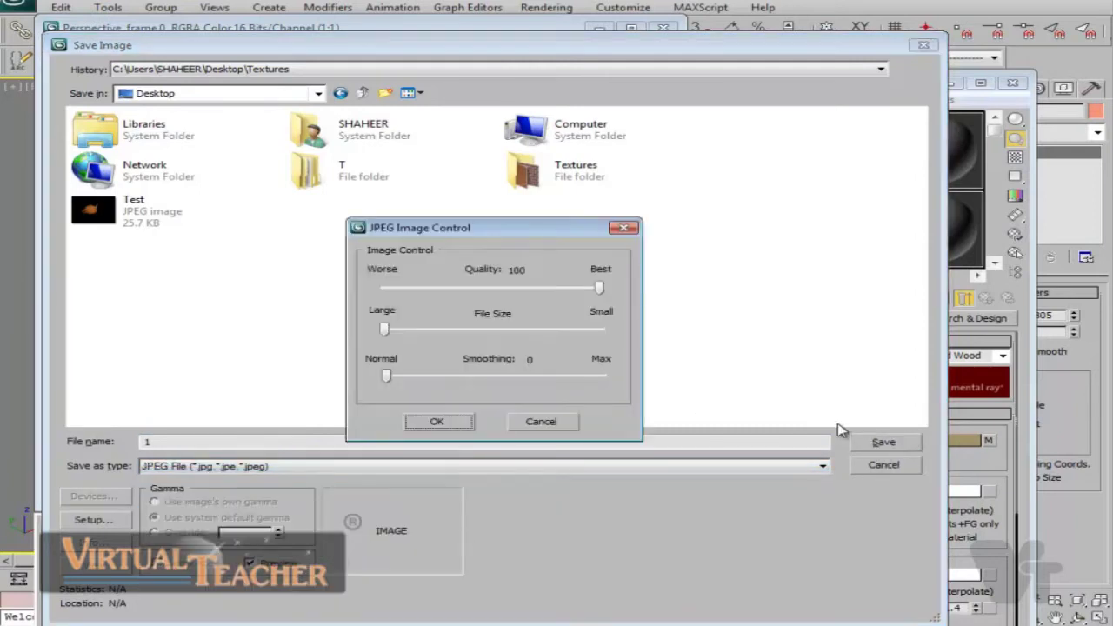
click(599, 288)
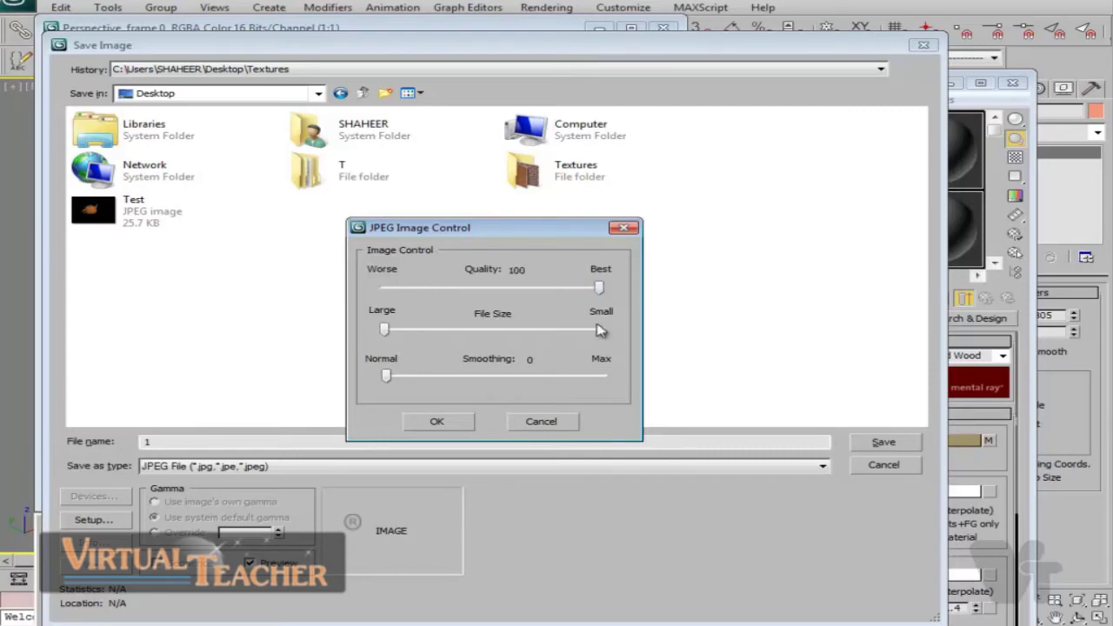
click(449, 426)
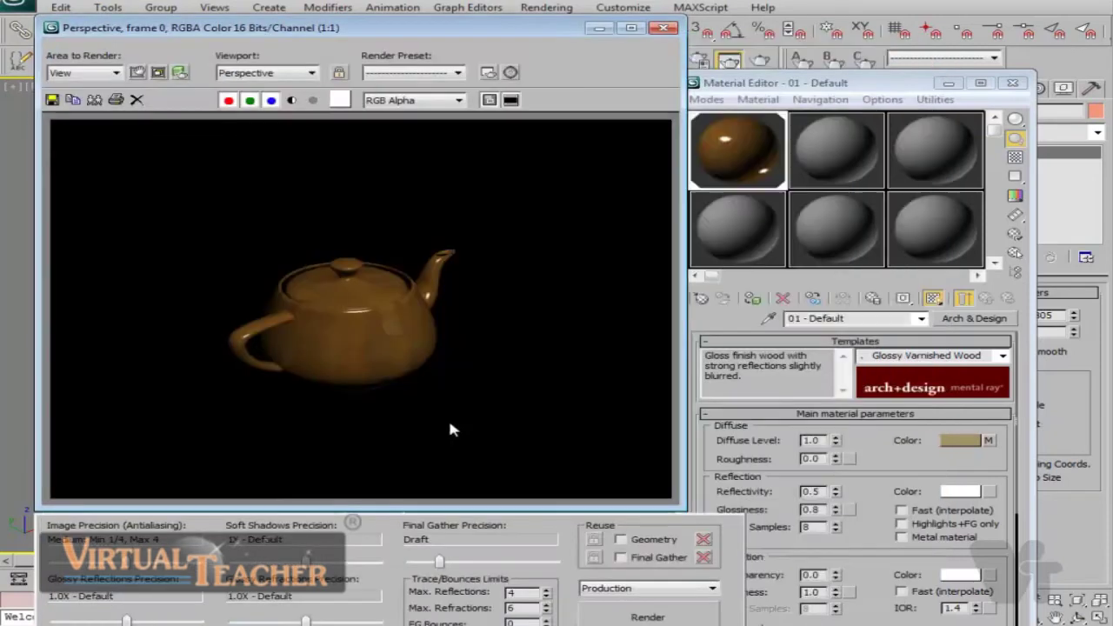
click(663, 29)
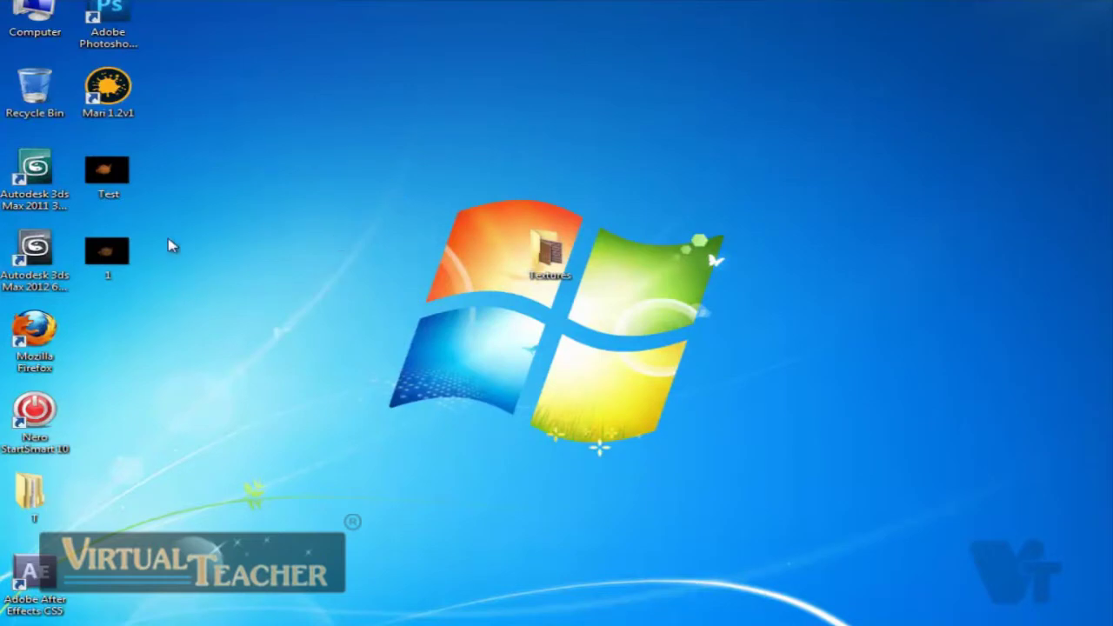
- View the saved image '1' from the desktop in Windows Photo Viewer
double_click(131, 261)
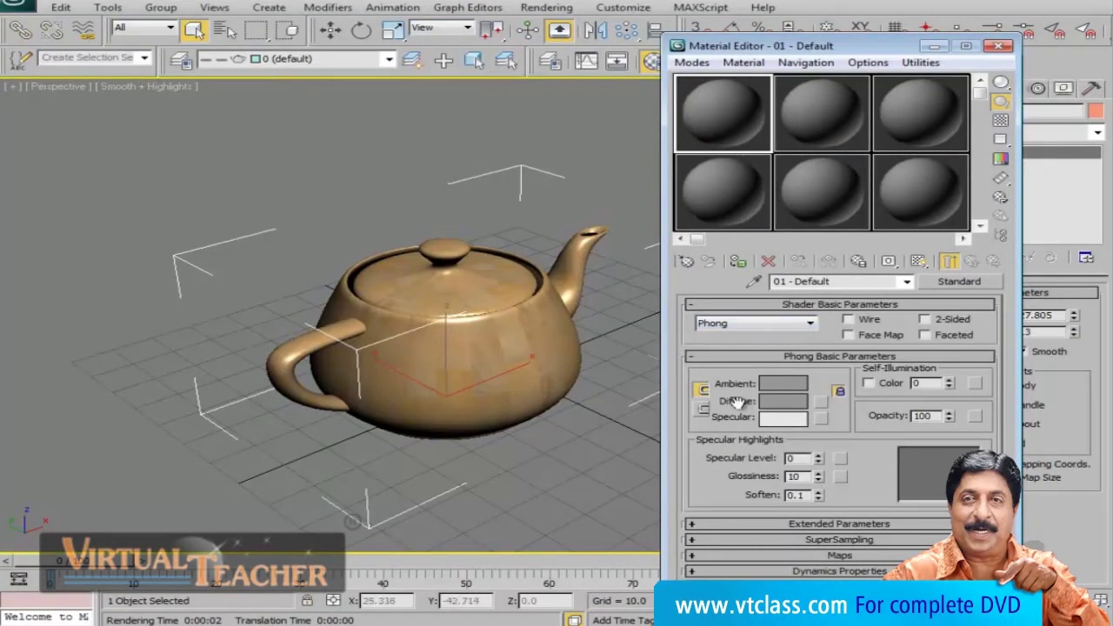
- Add a Bitmap map to the material's diffuse colour slot
click(822, 404)
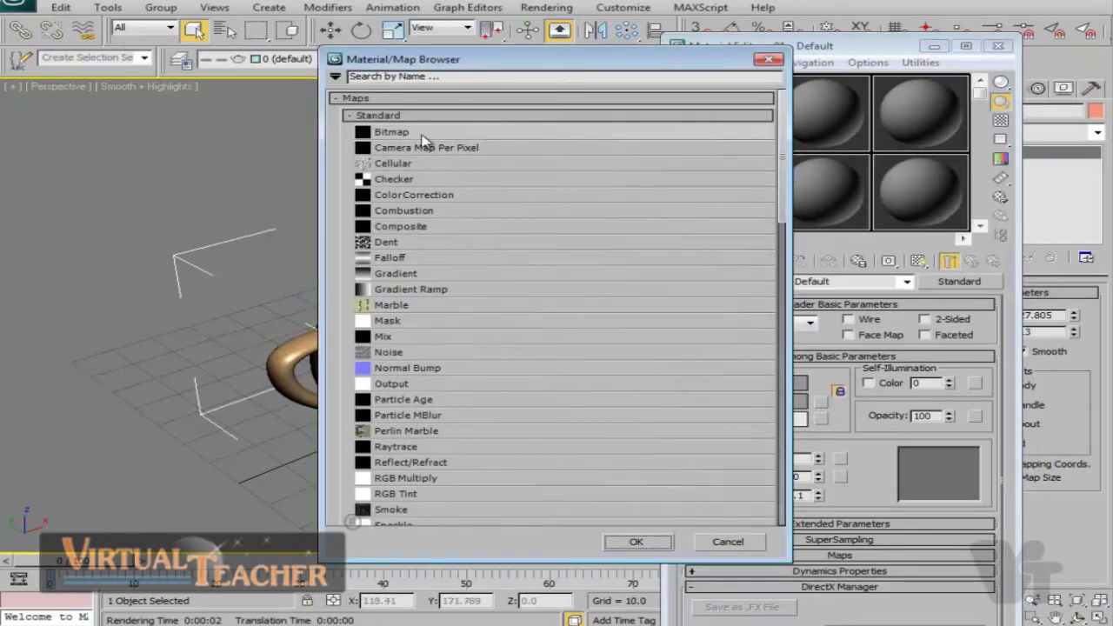
mouse_move(782, 186)
mouse_down()
mouse_move(781, 261)
mouse_move(781, 178)
mouse_up()
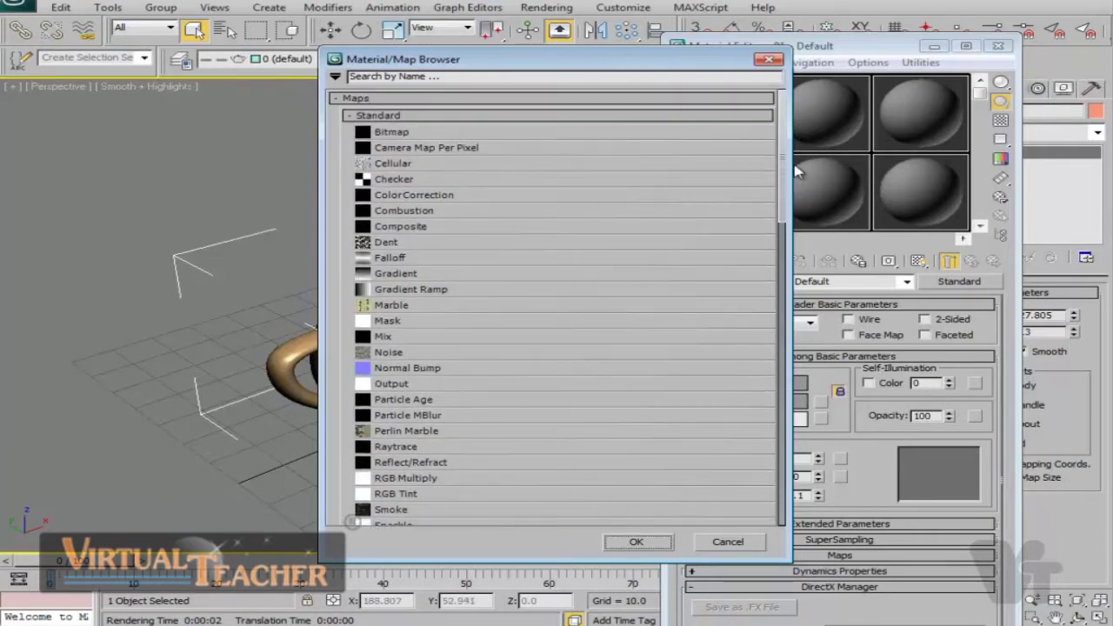
double_click(400, 134)
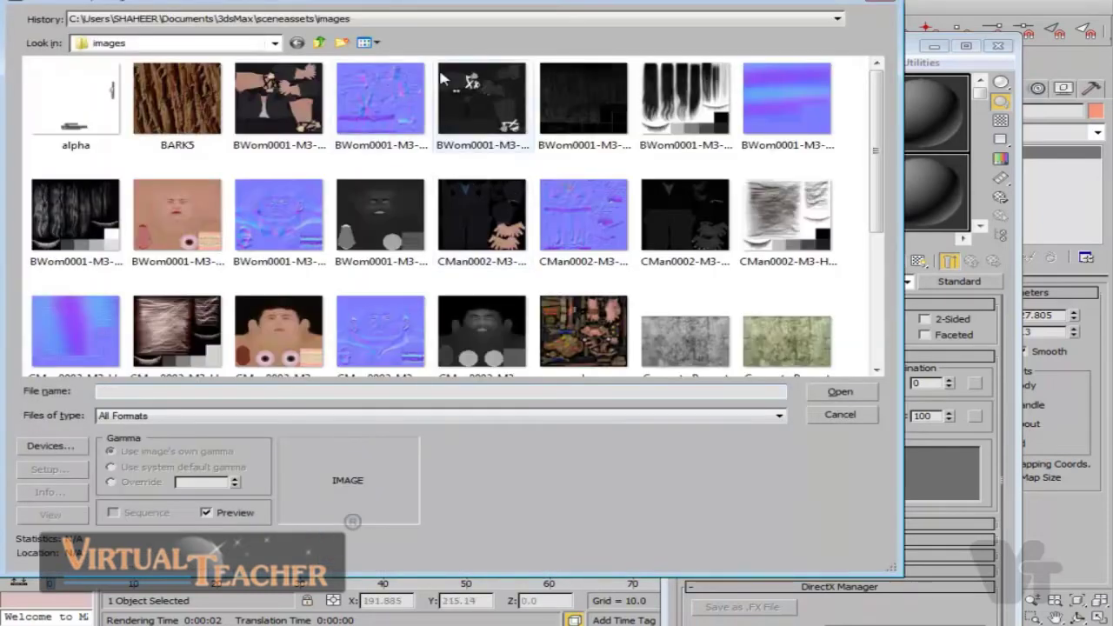
- Load BrickLarge from the Desktop Textures folder as the diffuse bitmap
drag(285, 4, 360, 26)
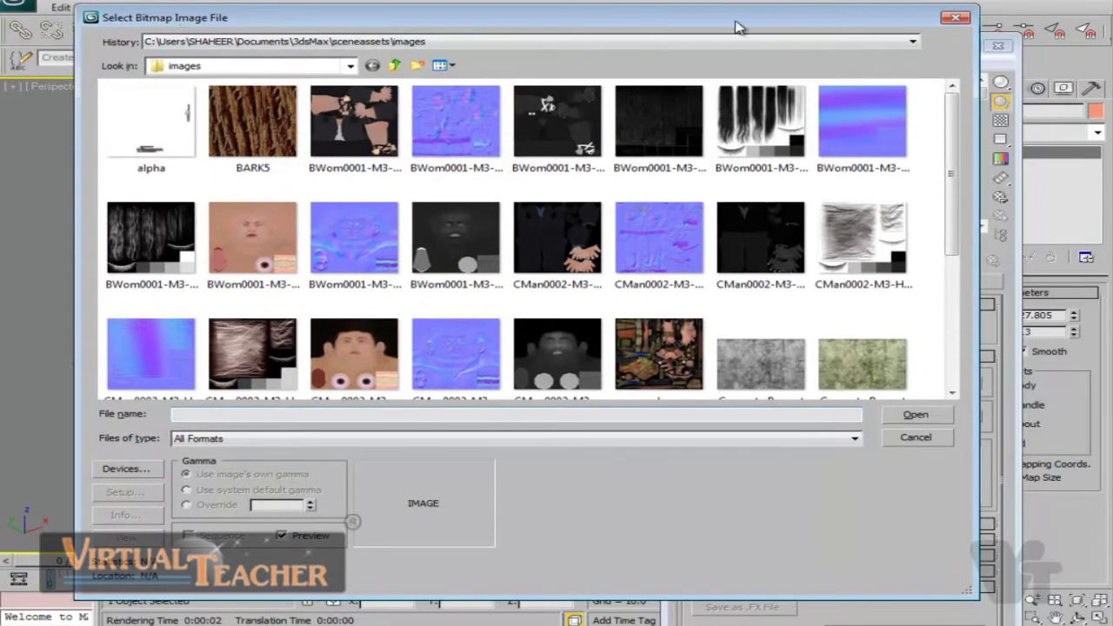
drag(737, 26, 734, 20)
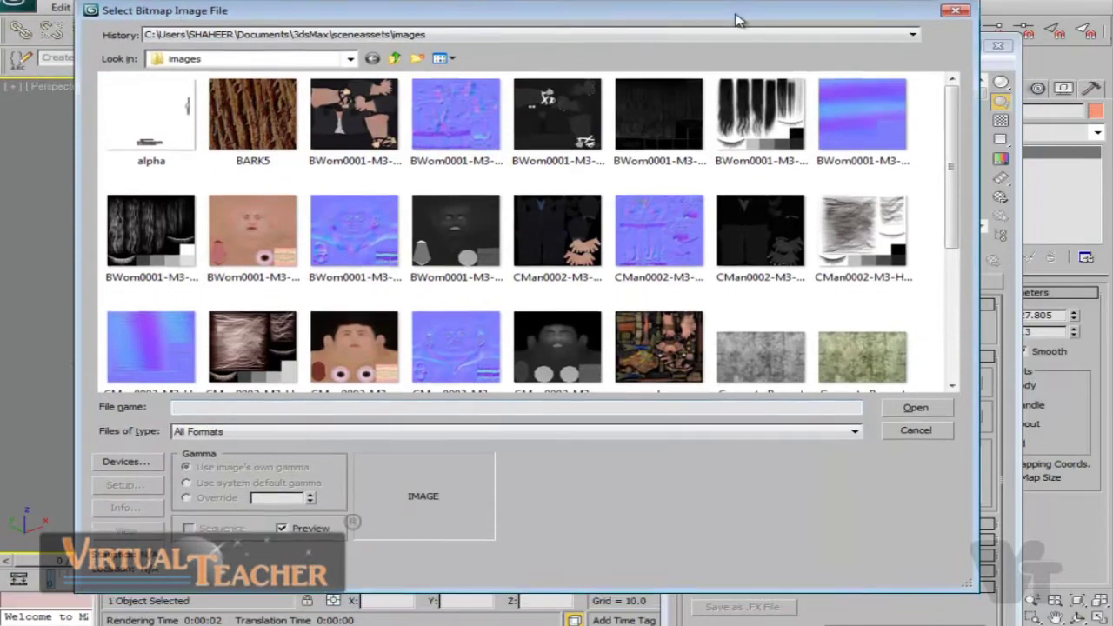
click(351, 59)
click(340, 76)
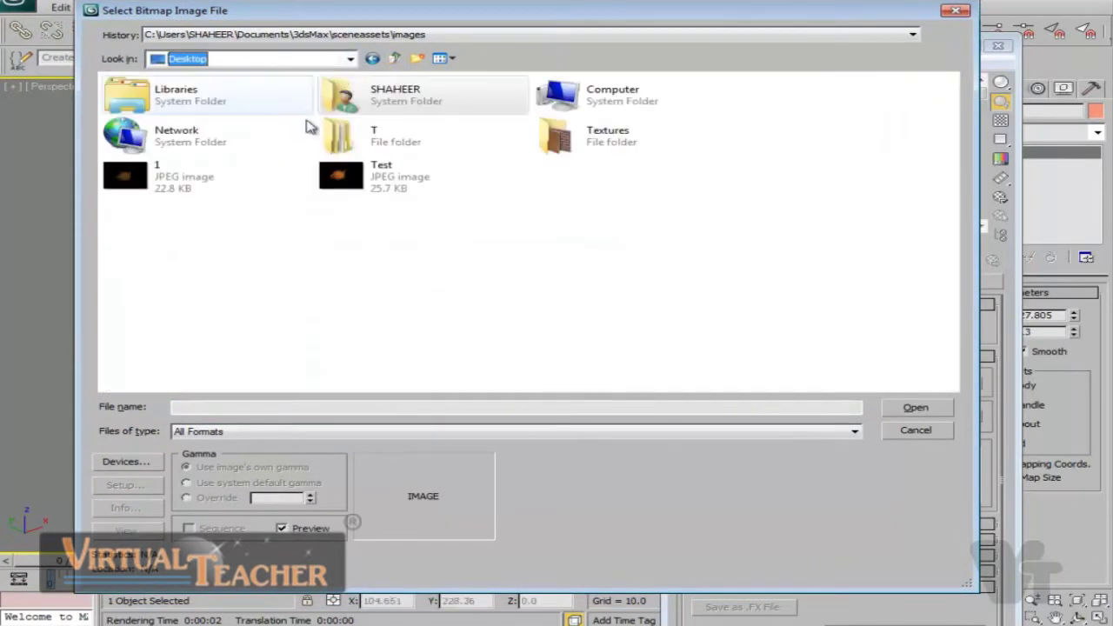
double_click(619, 145)
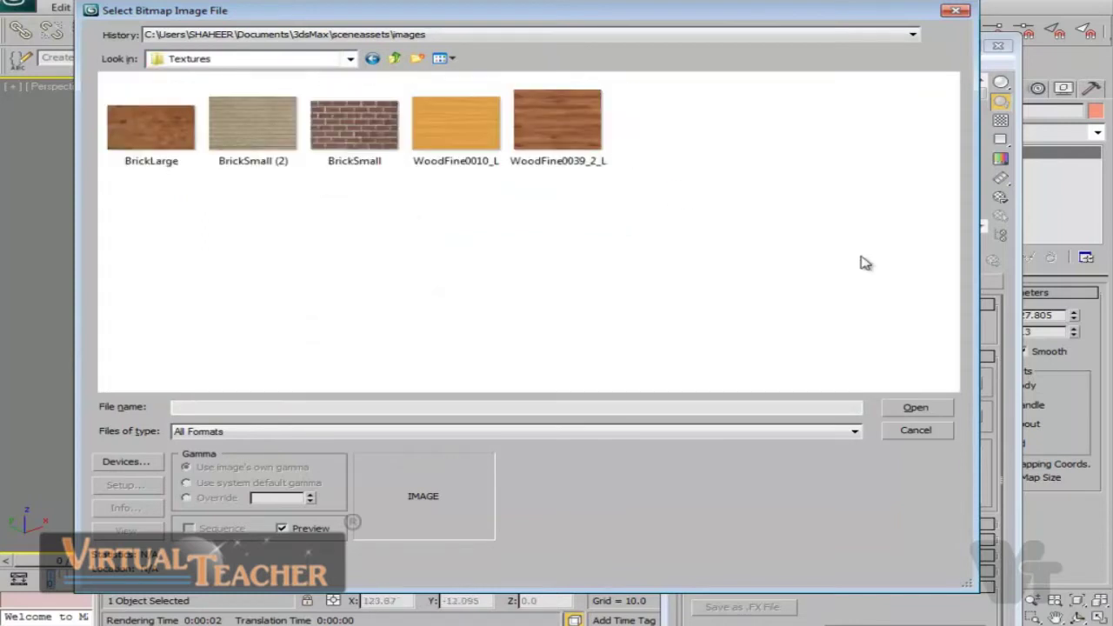
click(151, 130)
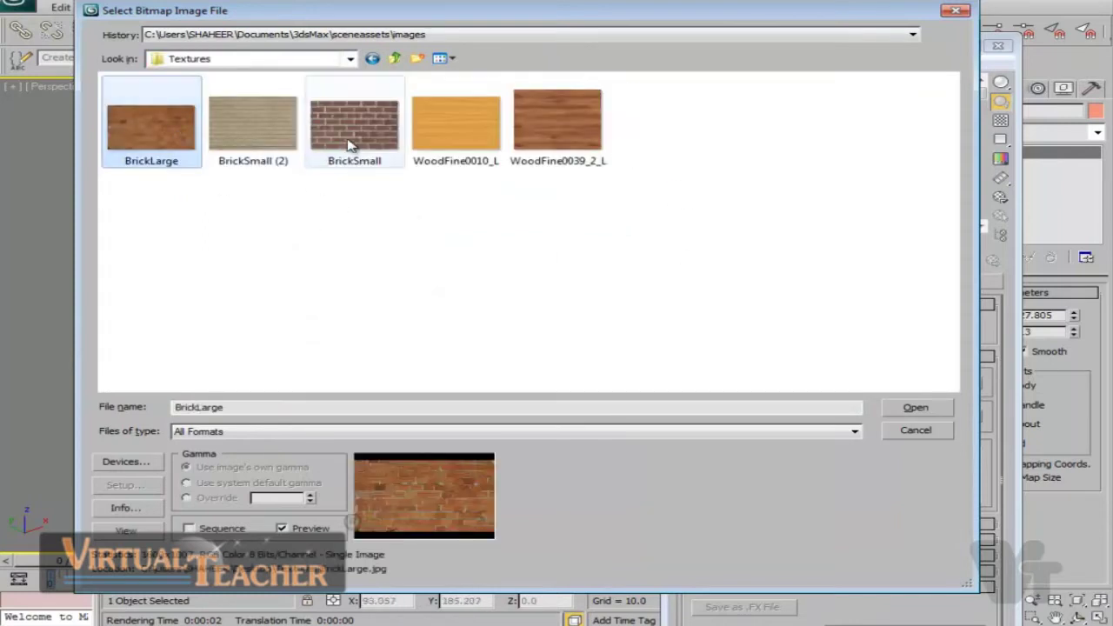
click(353, 130)
click(163, 128)
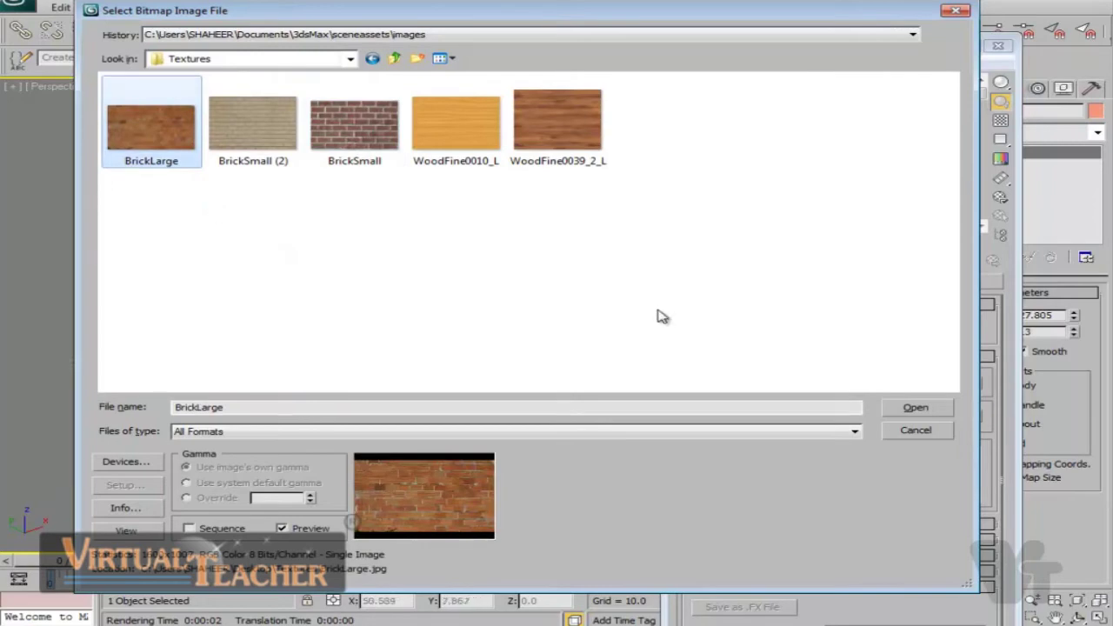
click(943, 414)
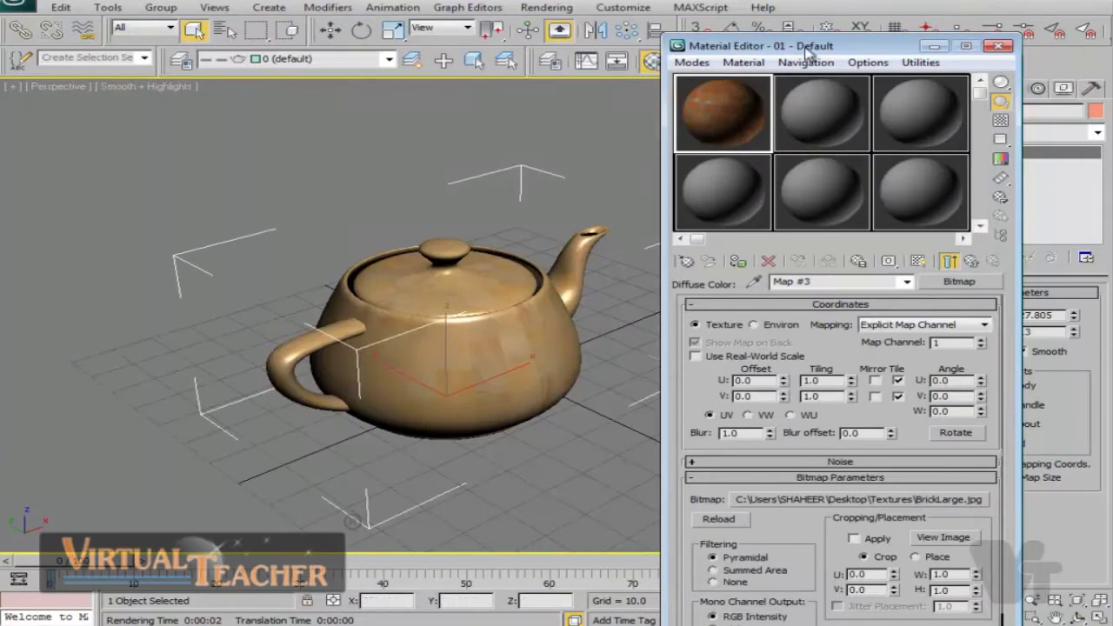
- Assign the brick material to the teapot, replacing the old one, and show it shaded in the viewport
drag(833, 53, 827, 55)
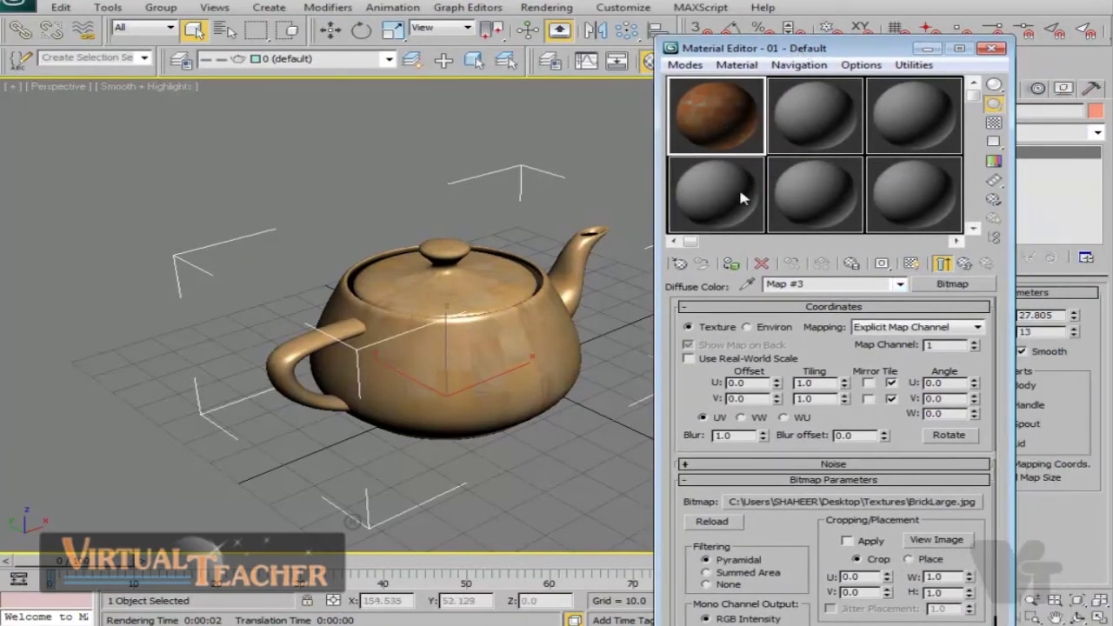
click(459, 356)
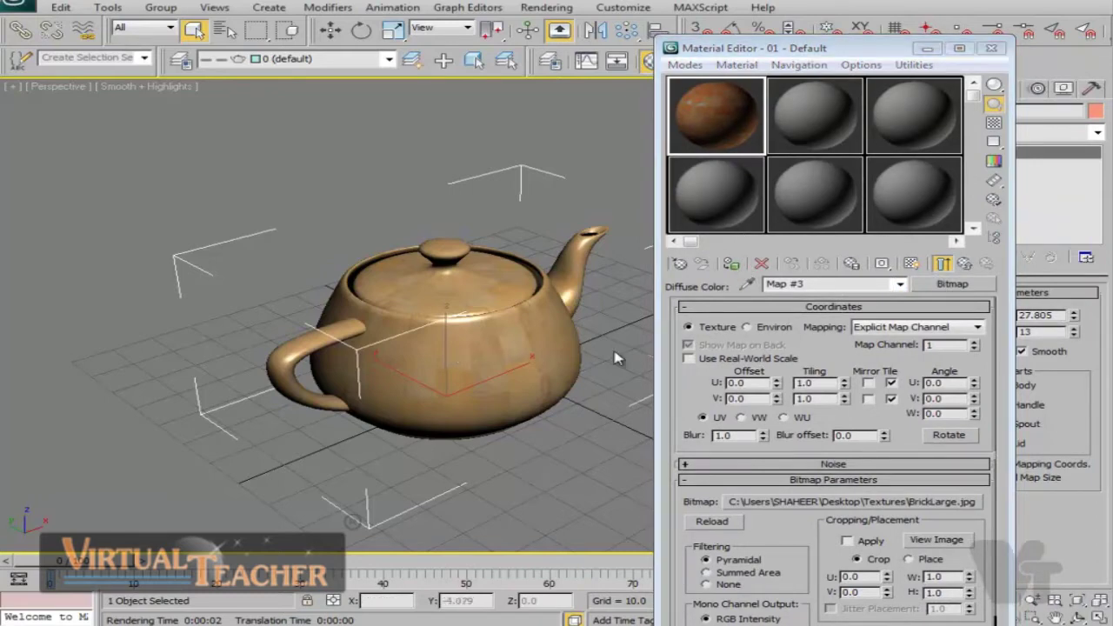
click(732, 265)
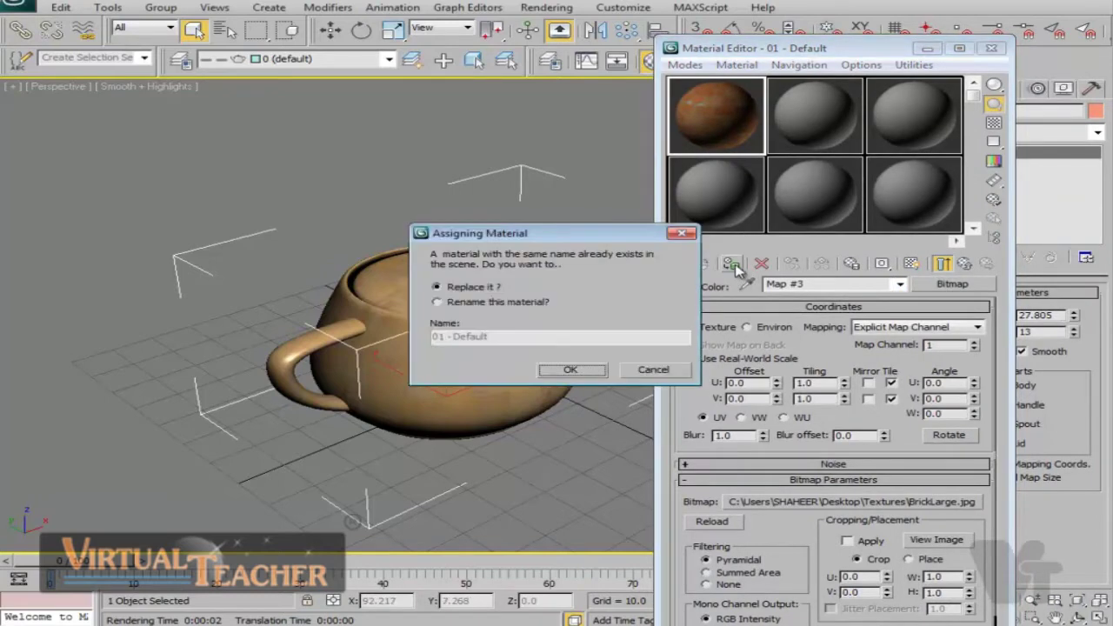
click(570, 370)
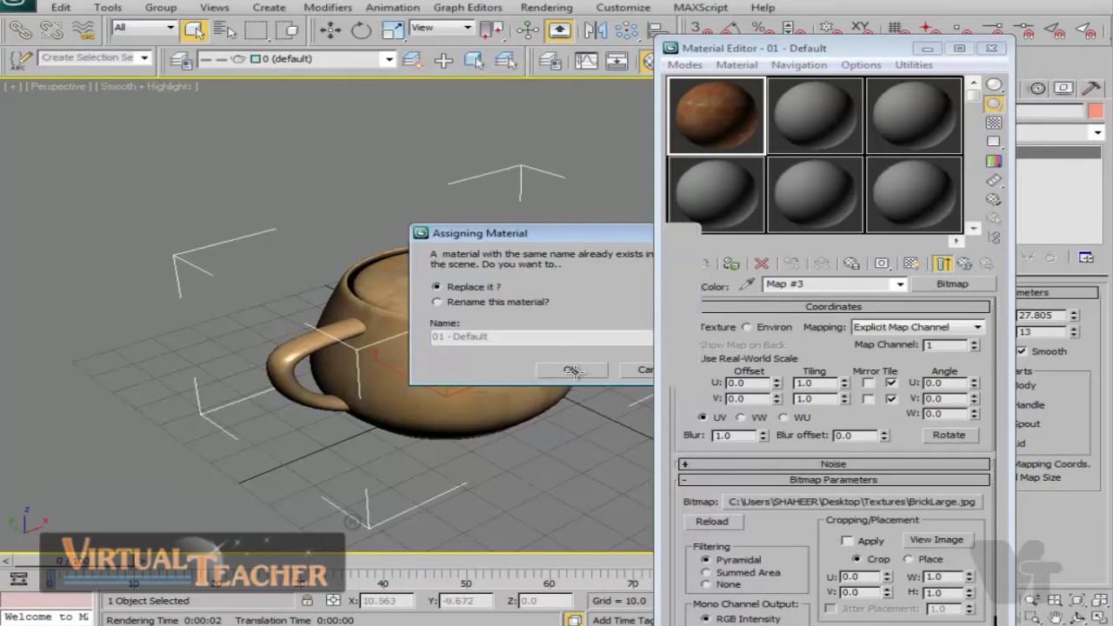
click(911, 263)
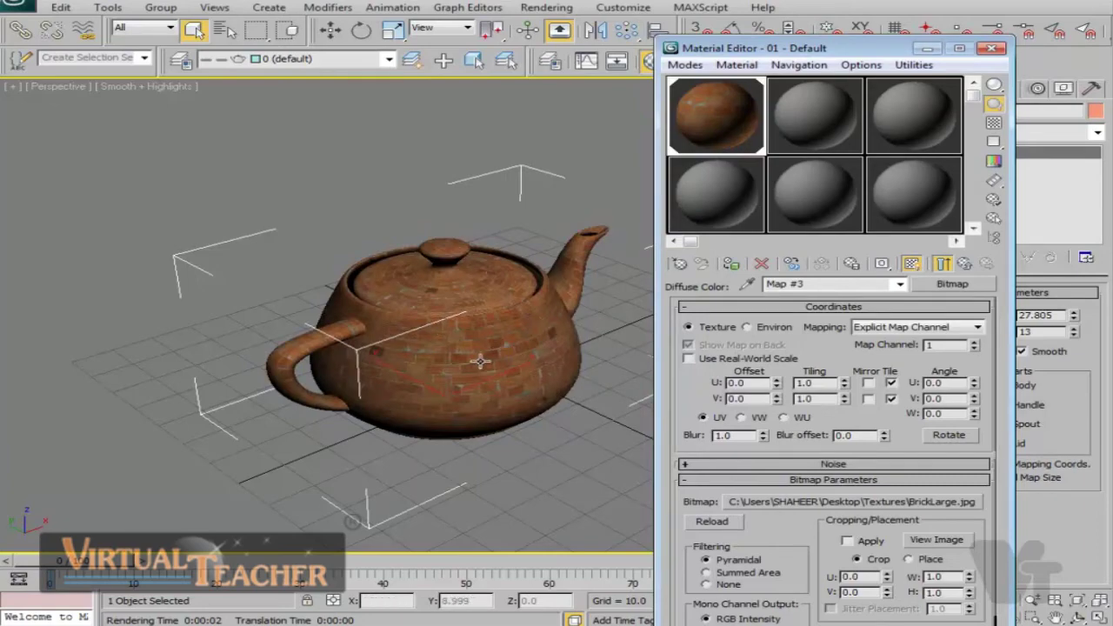
click(589, 87)
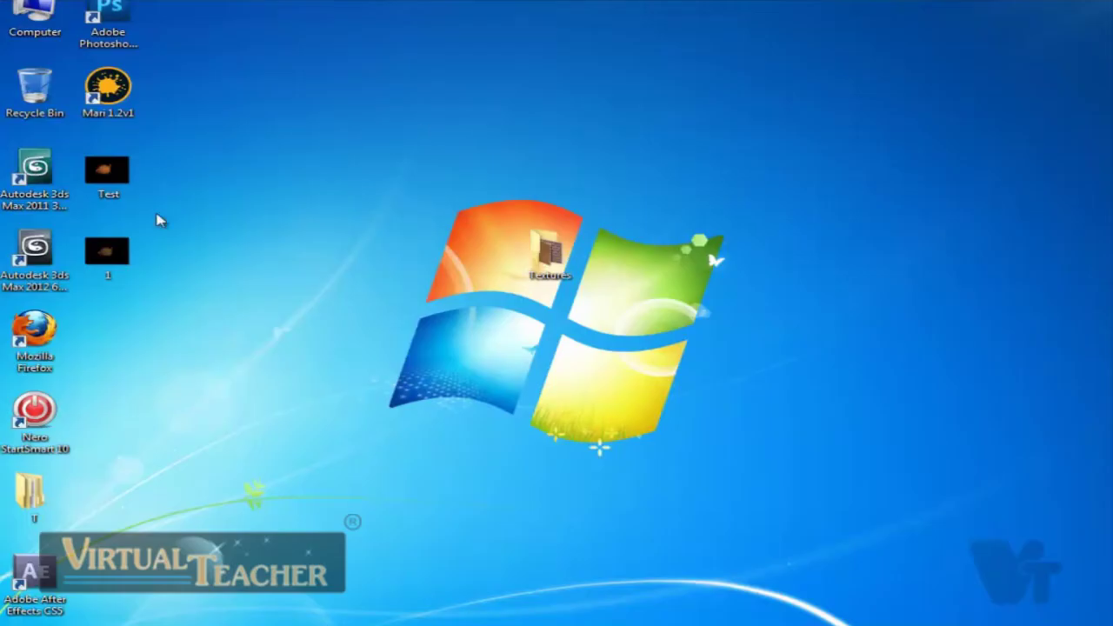
double_click(532, 252)
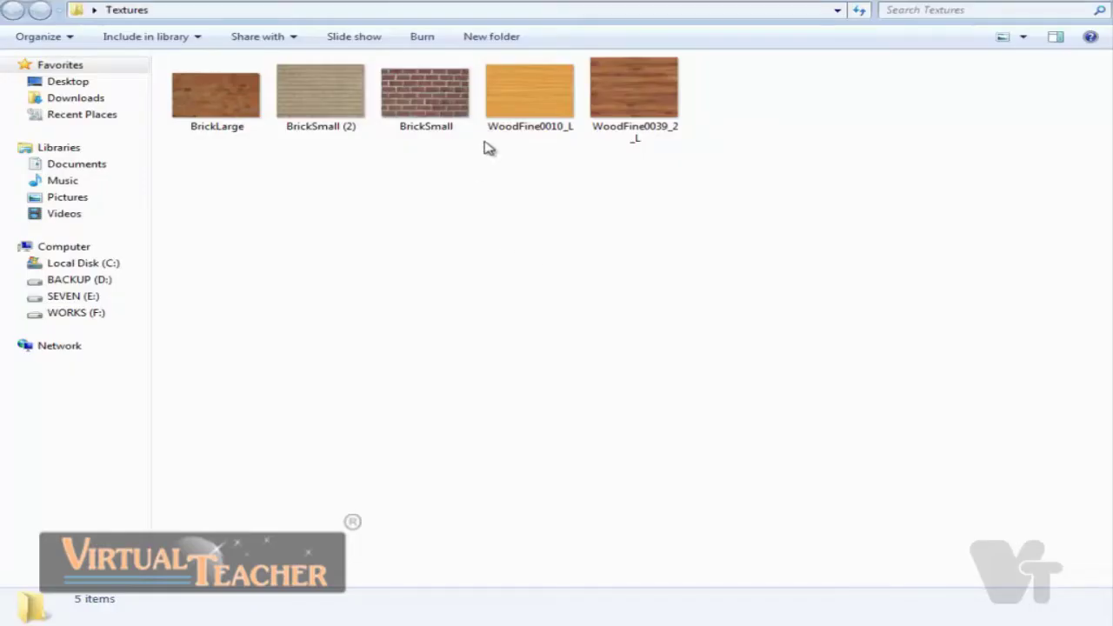
double_click(204, 103)
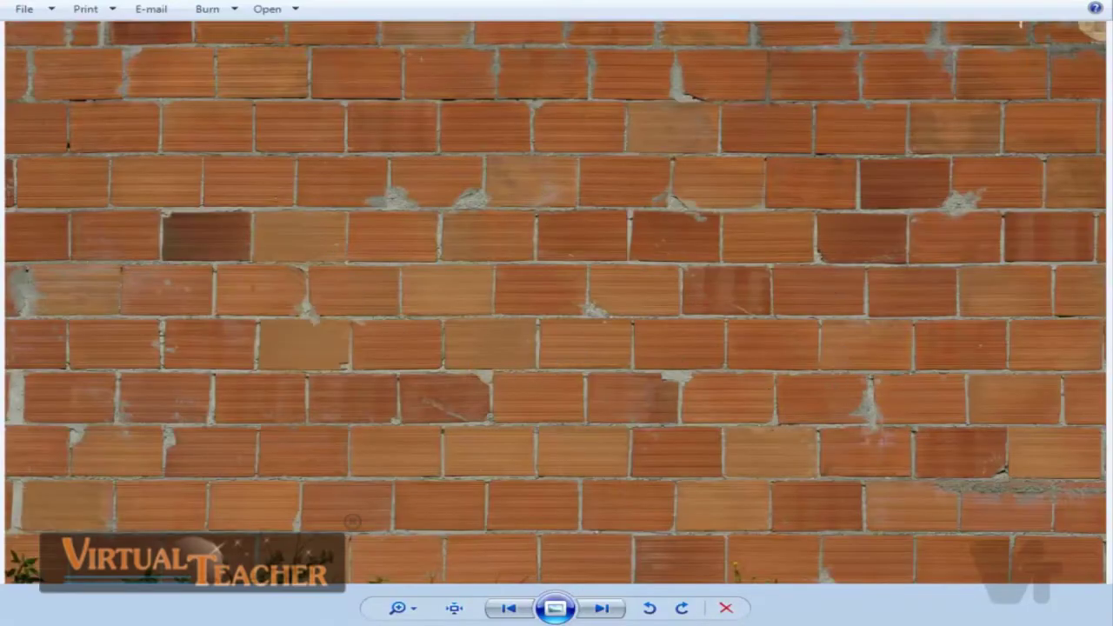
key(alt+F4)
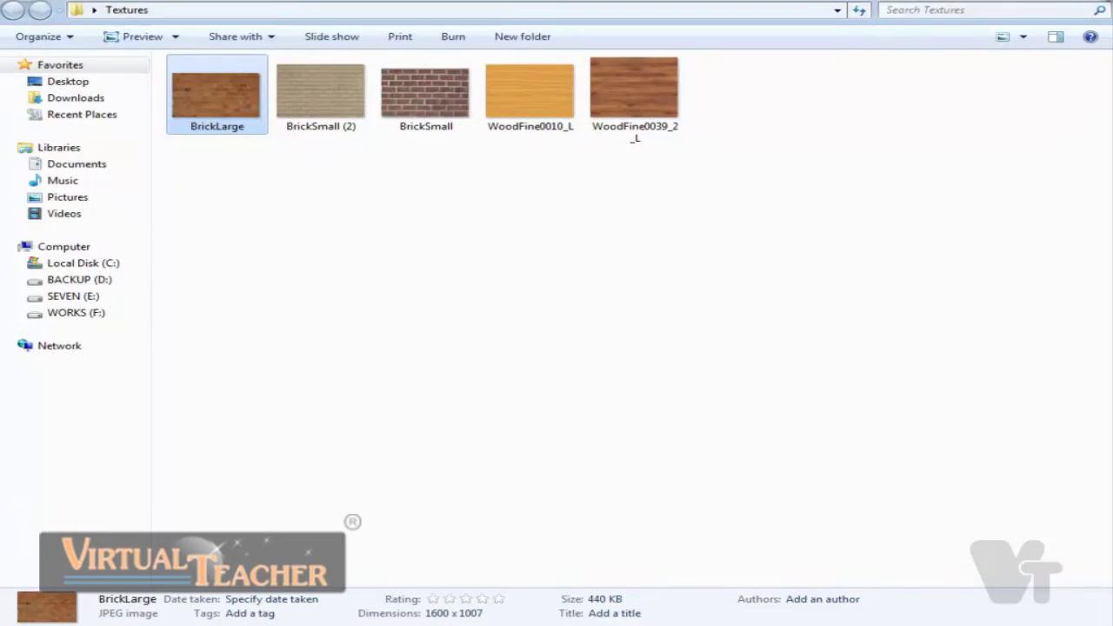
key(alt+F4)
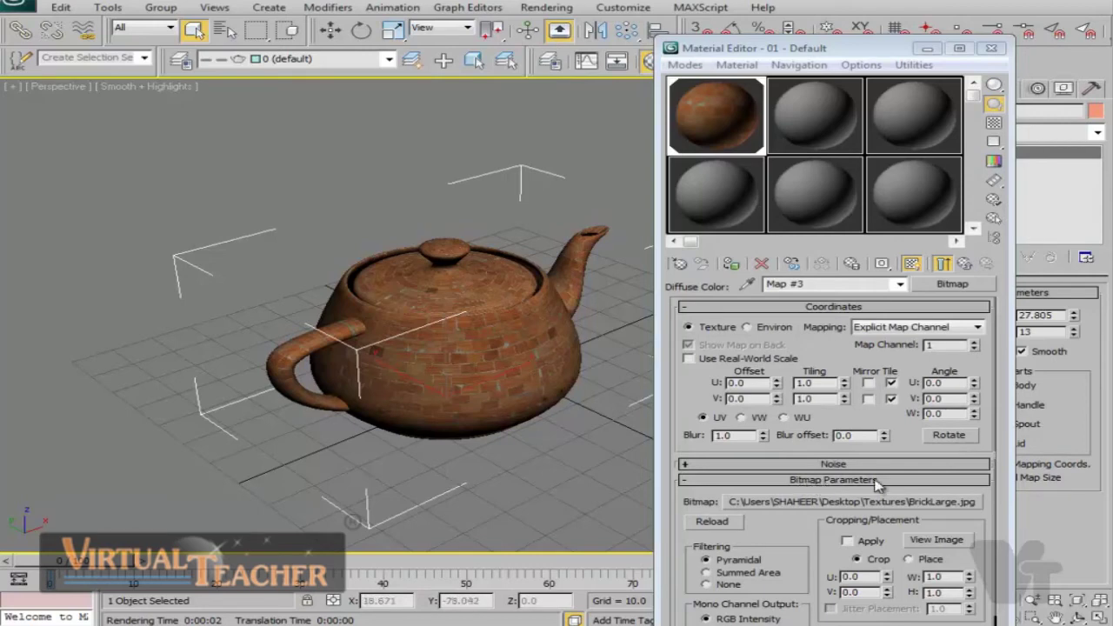
click(937, 540)
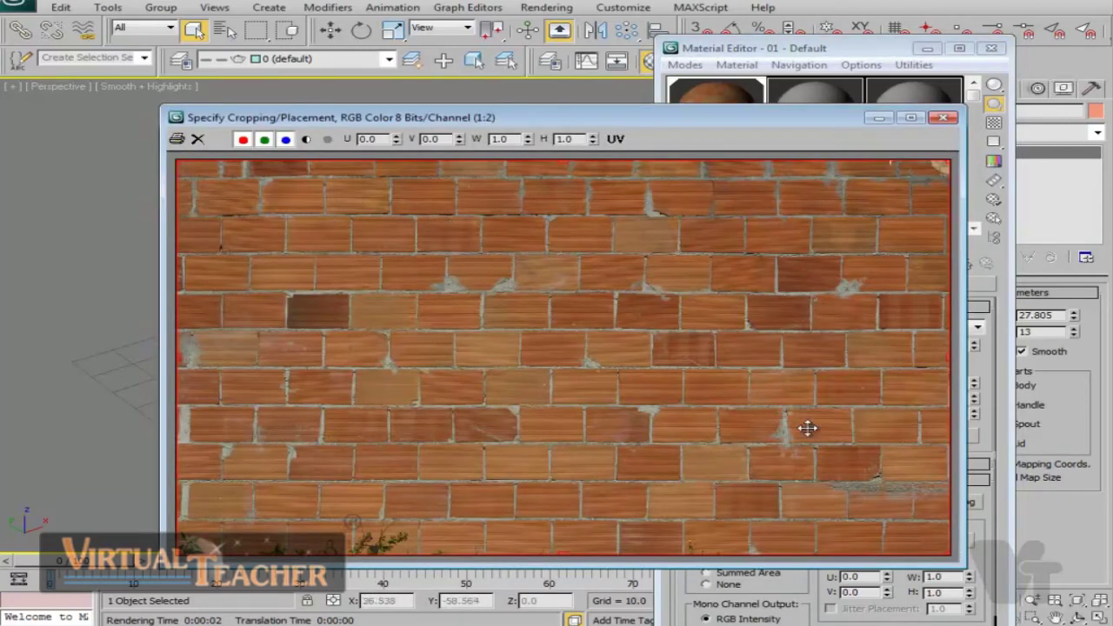
click(942, 117)
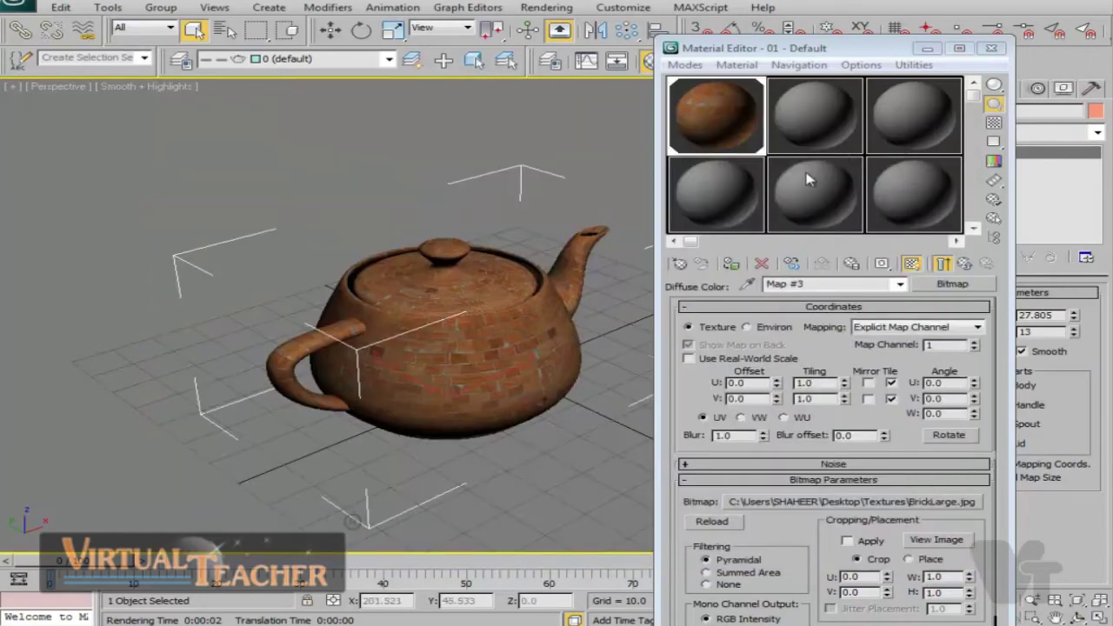
click(759, 49)
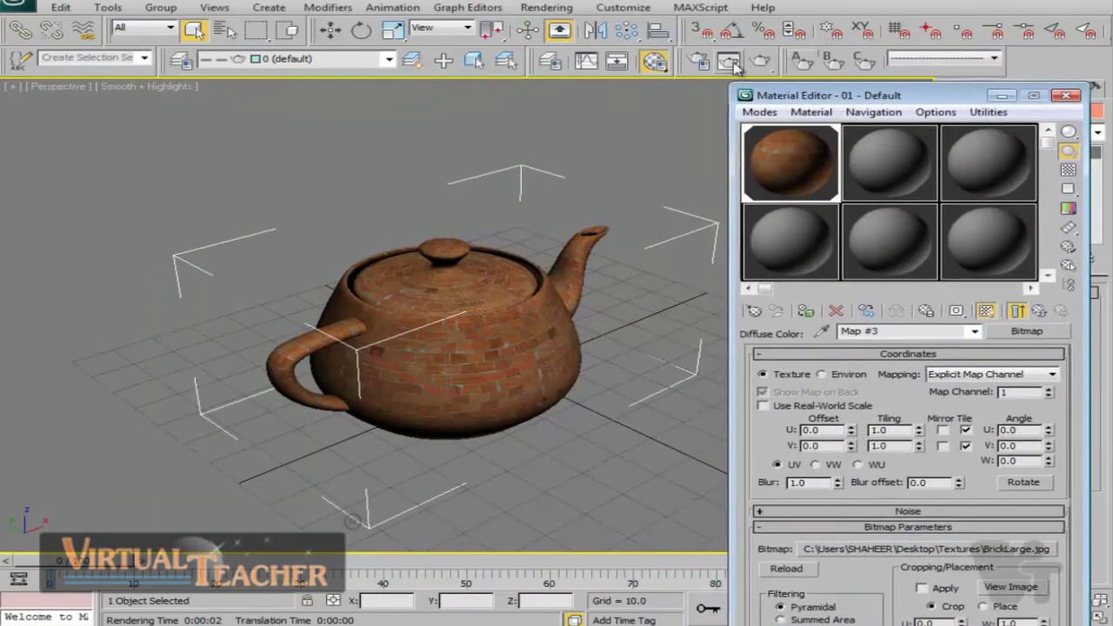
key(shift+q)
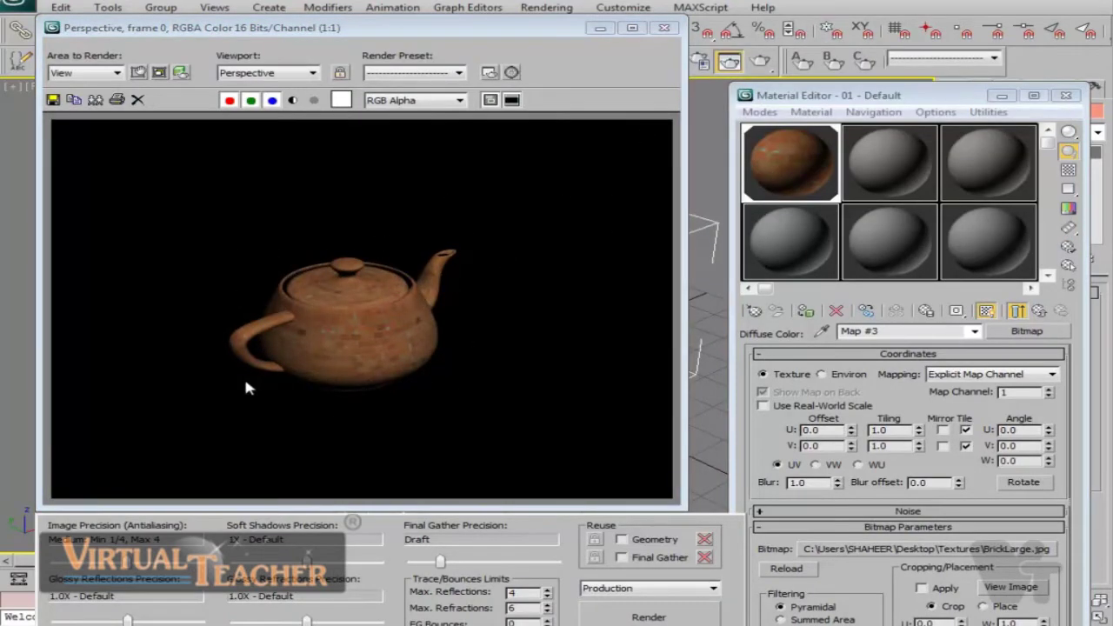
click(664, 30)
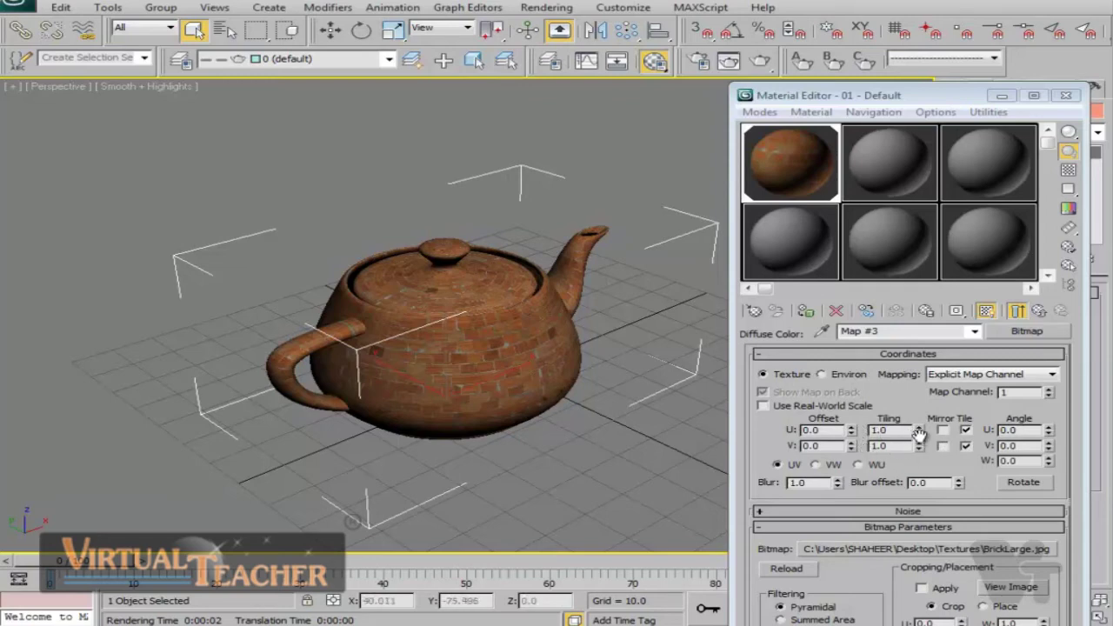
- Reset the brick map's U tiling to 1.0 and set its U offset to 0.47
drag(920, 430, 913, 399)
mouse_move(913, 351)
mouse_down()
mouse_move(913, 306)
mouse_move(928, 440)
mouse_up()
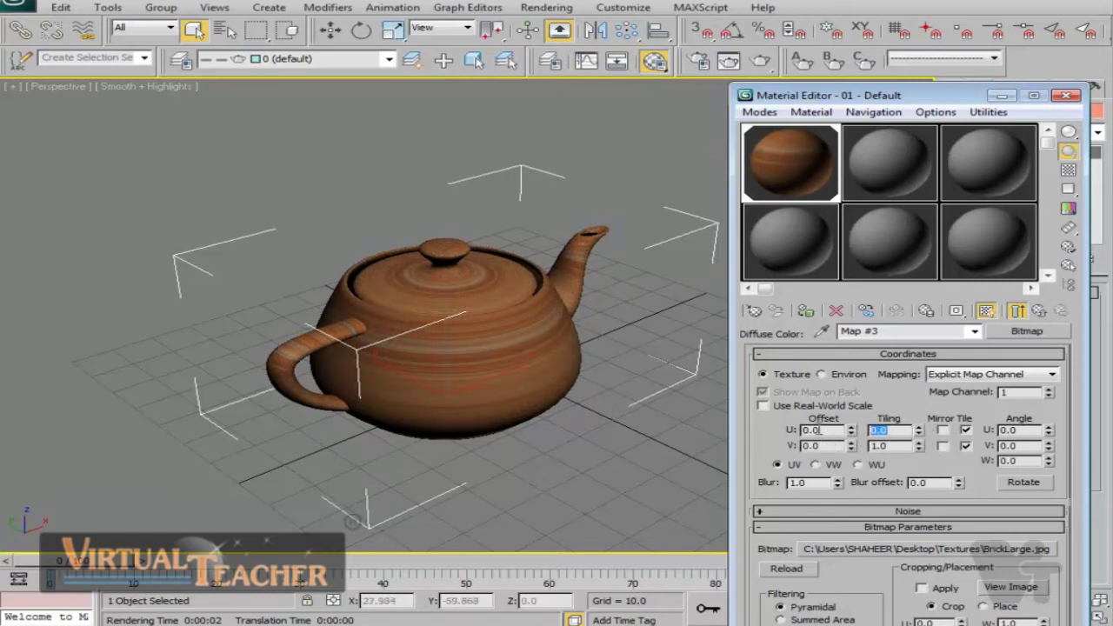
key(Return)
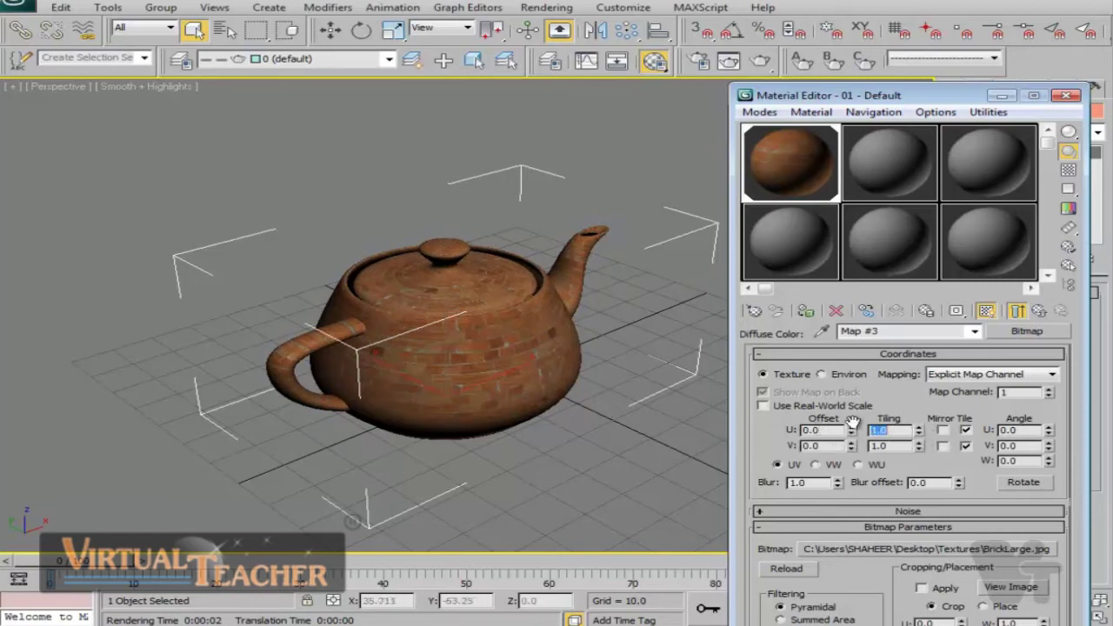
drag(850, 429, 854, 461)
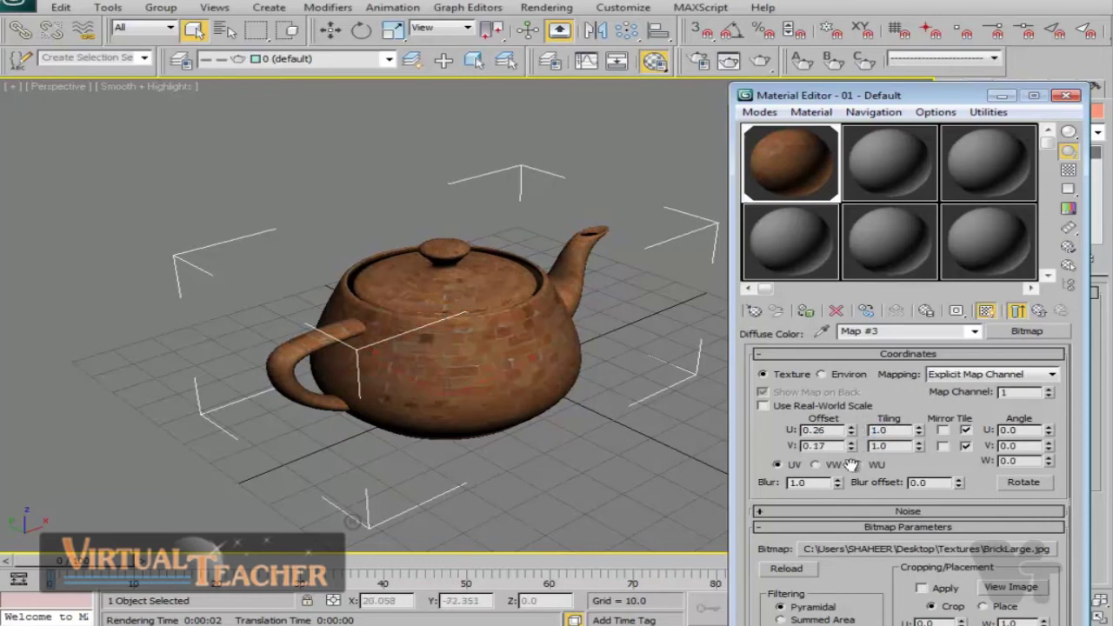
drag(854, 422, 853, 413)
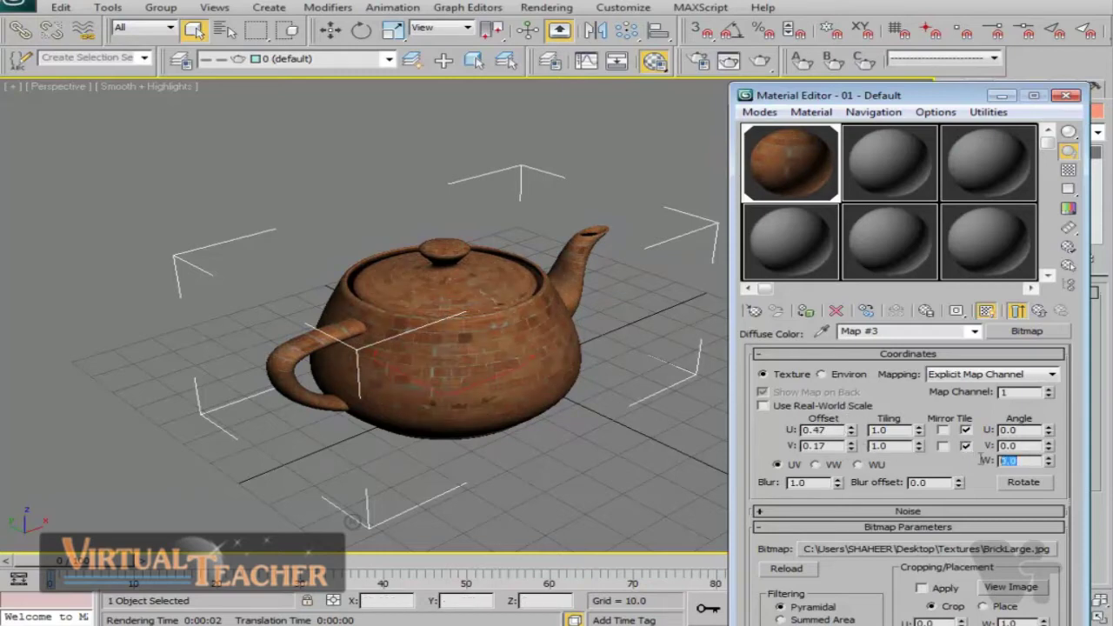
- Try 90° W and V rotation angles, reset both to 0, and return to the parent material
text(90)
key(Return)
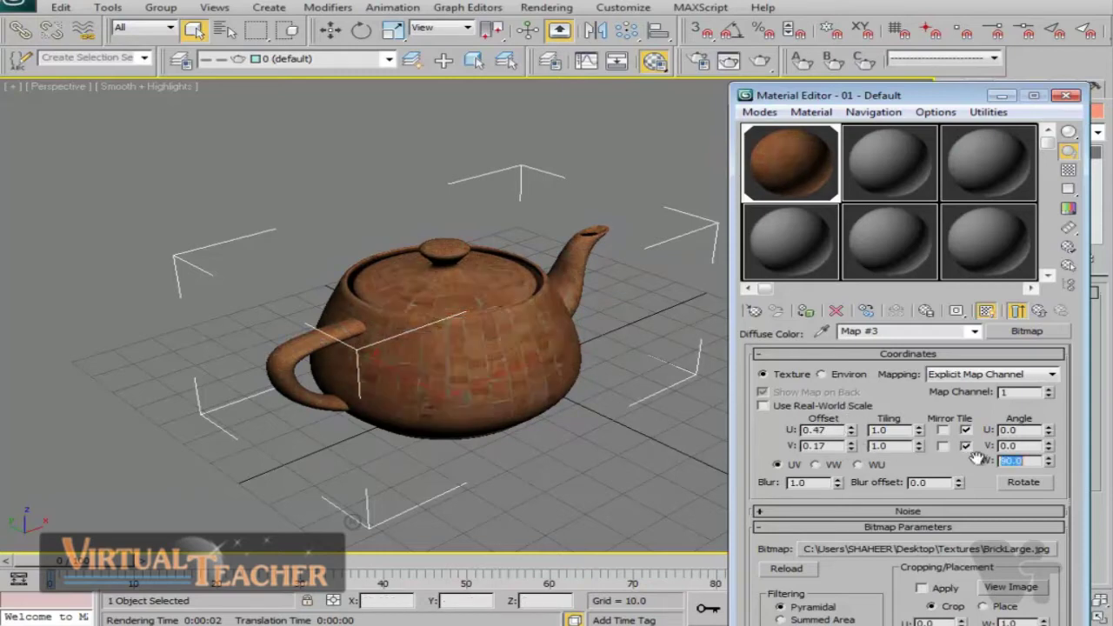
text(0)
key(Return)
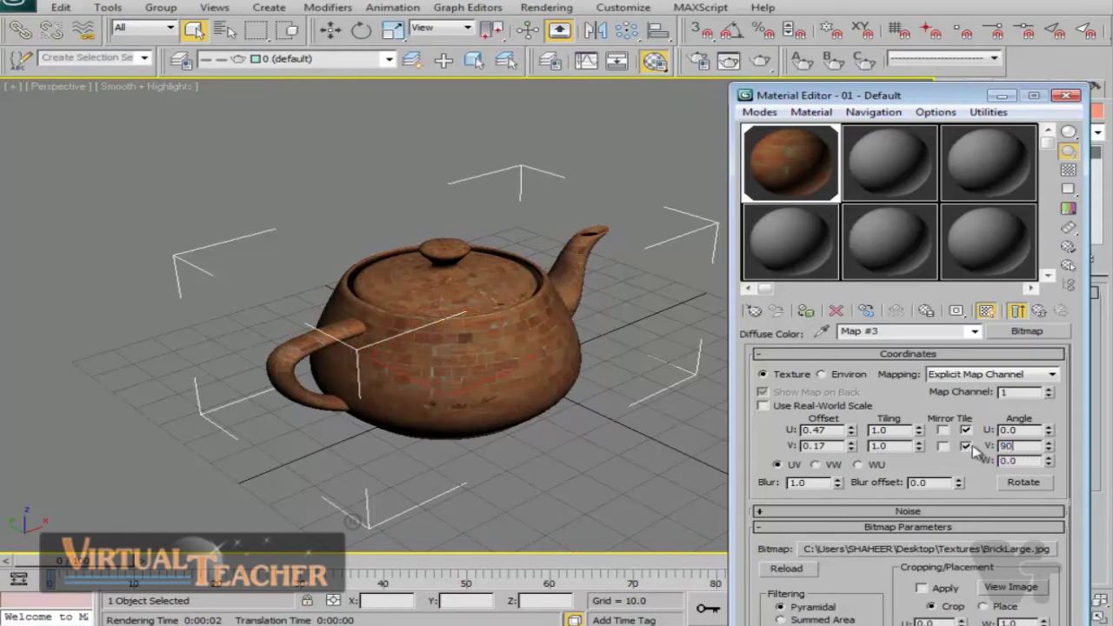
text(90)
key(Return)
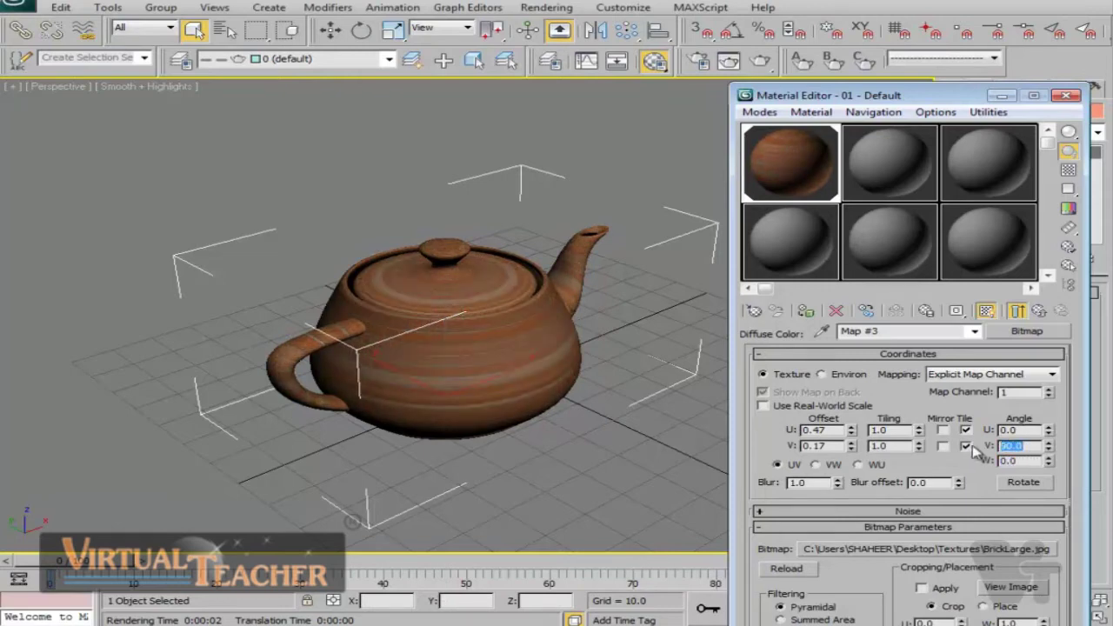
text(0)
key(Return)
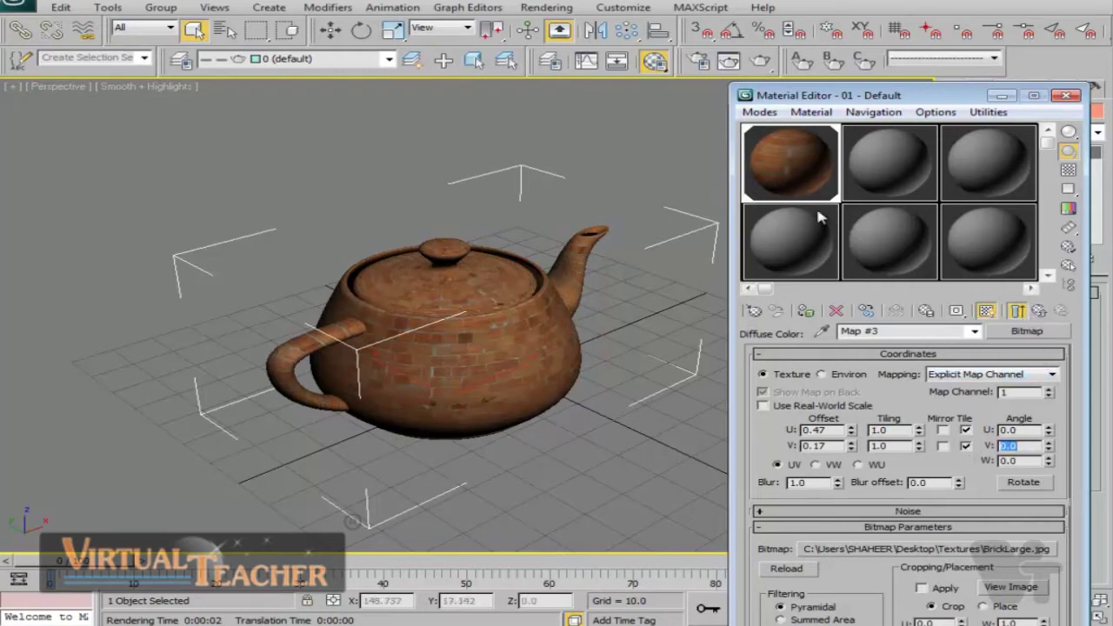
click(1041, 311)
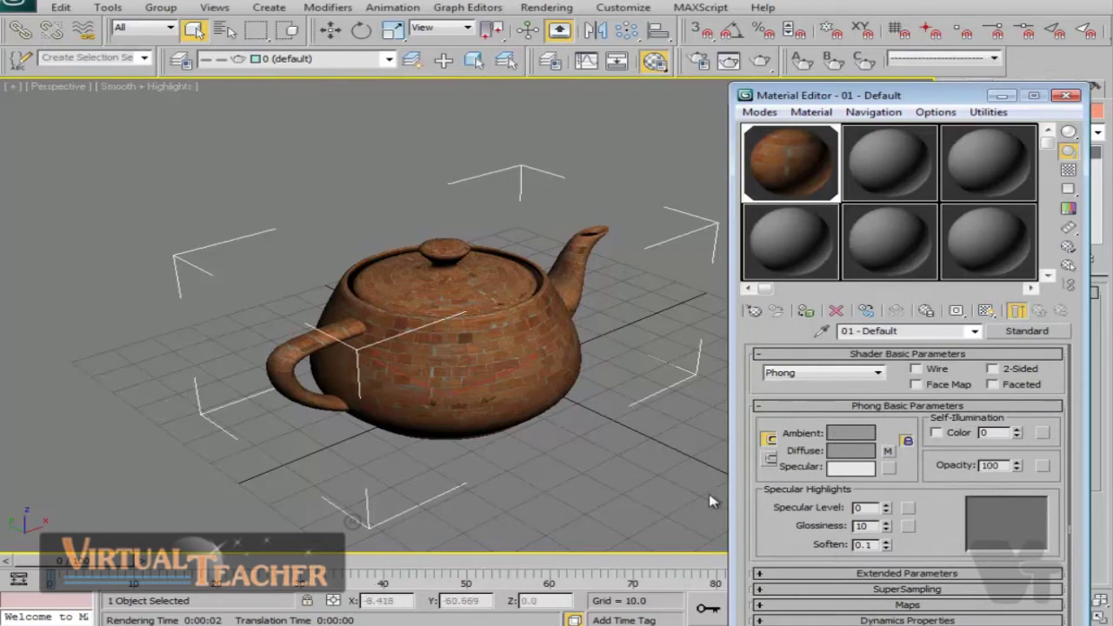
- Render the new offsets, then set Specular Level 29 and Glossiness 47 and re-render
click(766, 61)
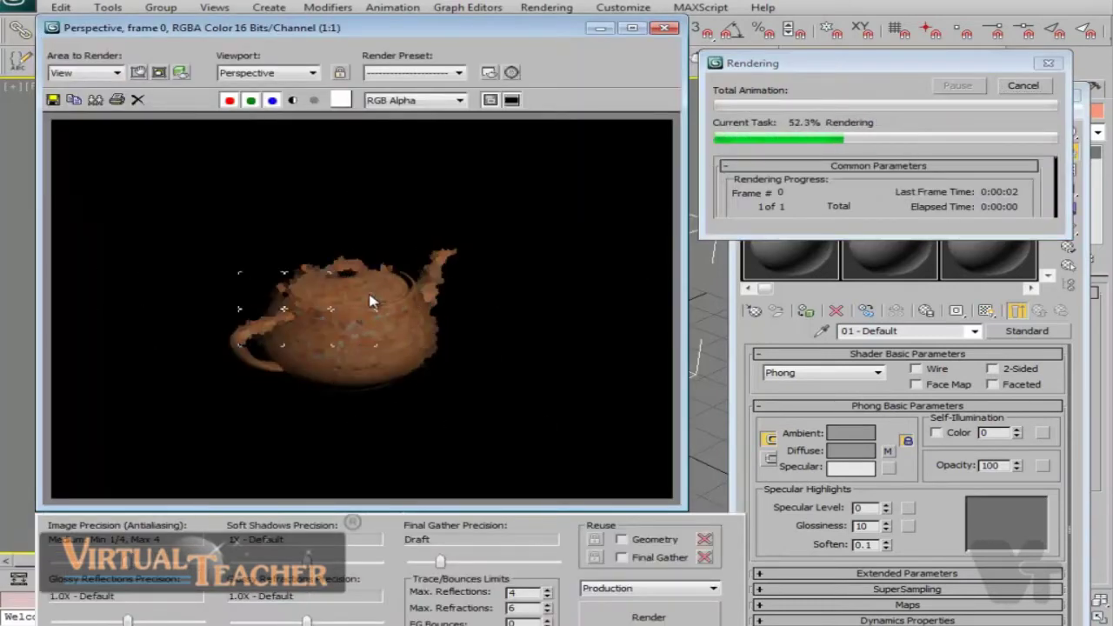
click(664, 28)
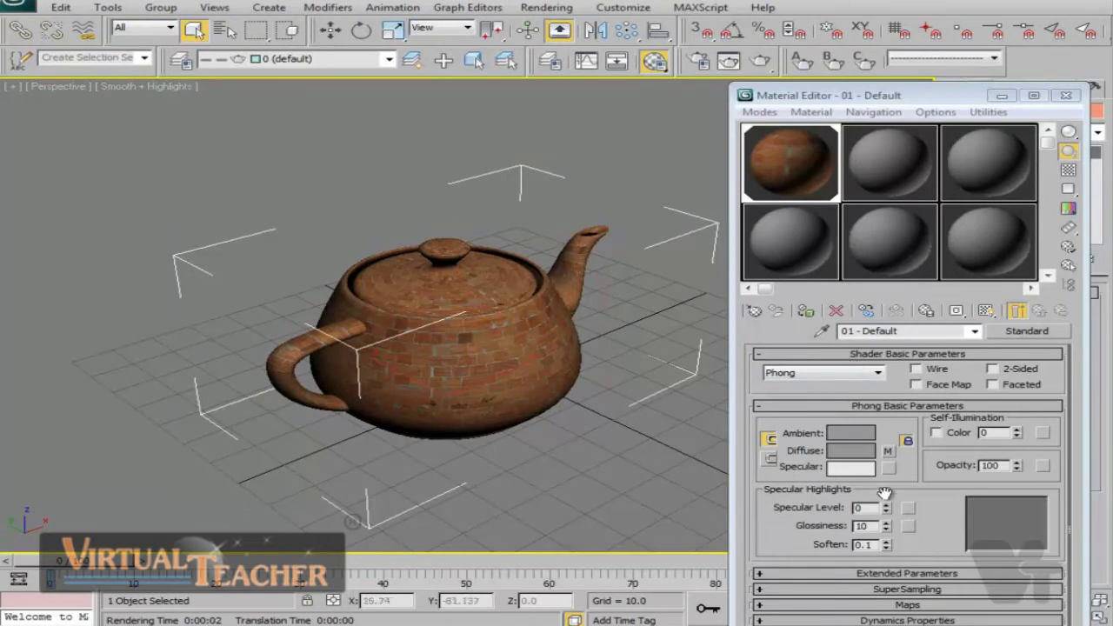
drag(887, 507, 886, 481)
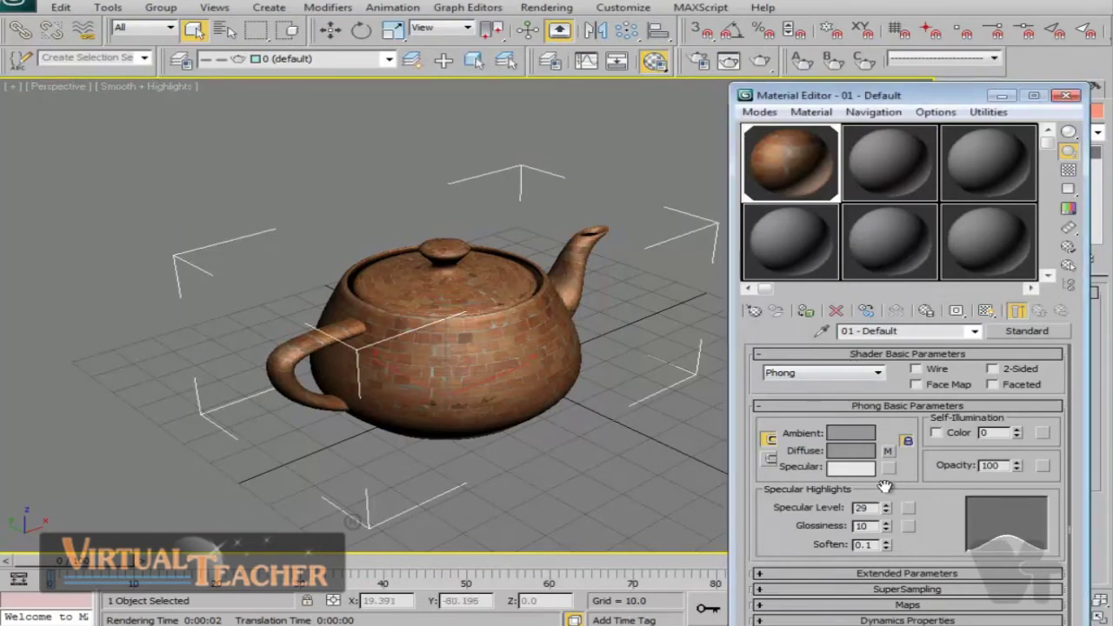
drag(886, 527, 885, 491)
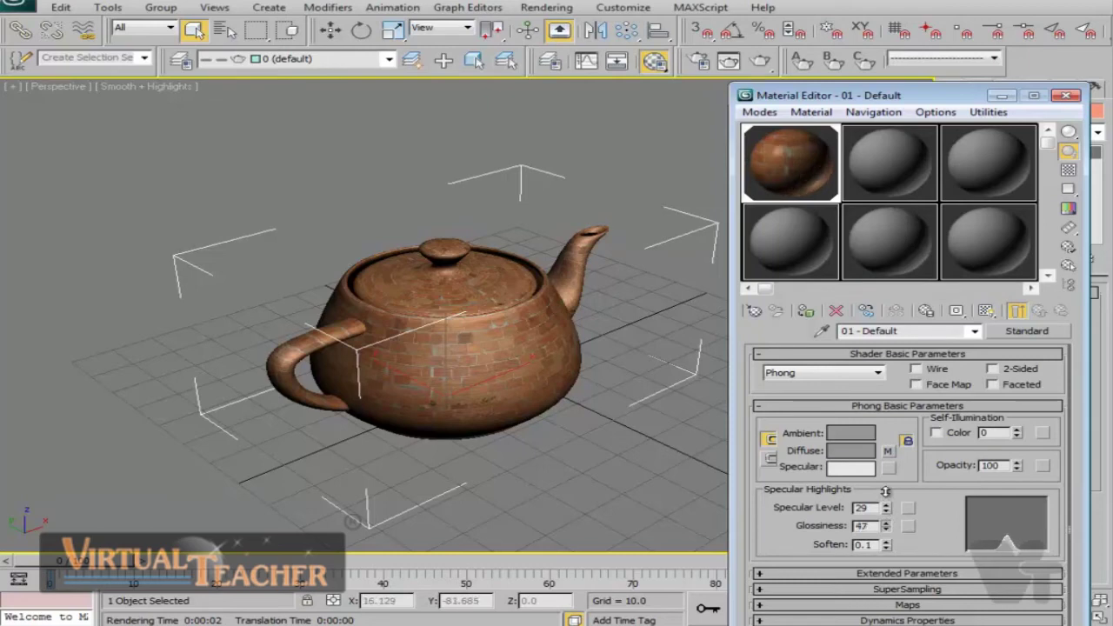
click(761, 59)
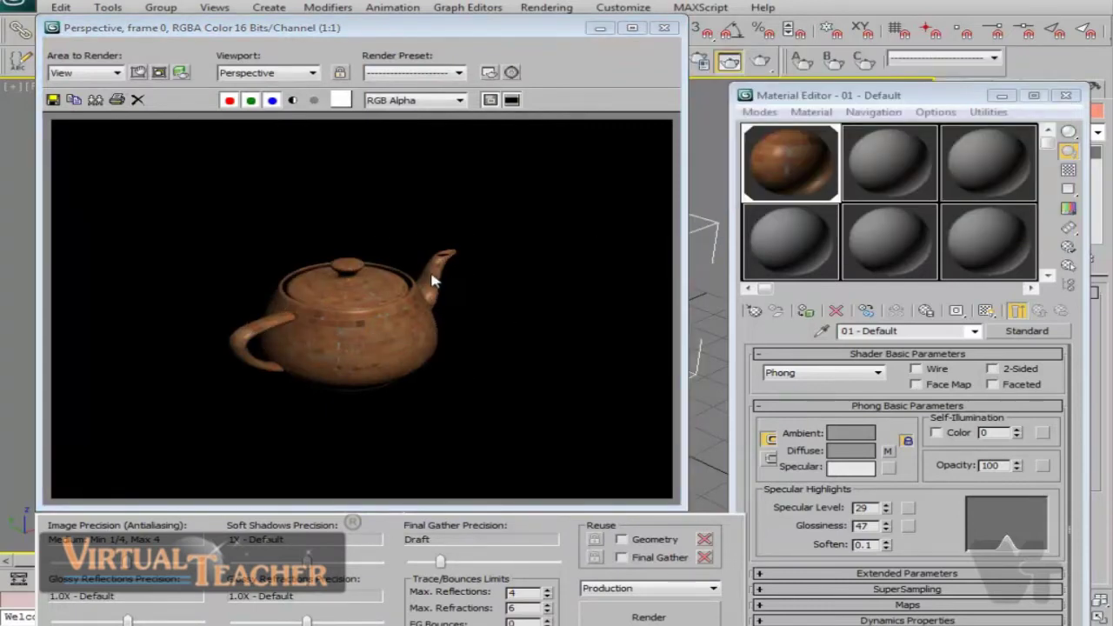
- Re-render the brick-textured teapot, then close the render window and the Material Editor
click(663, 28)
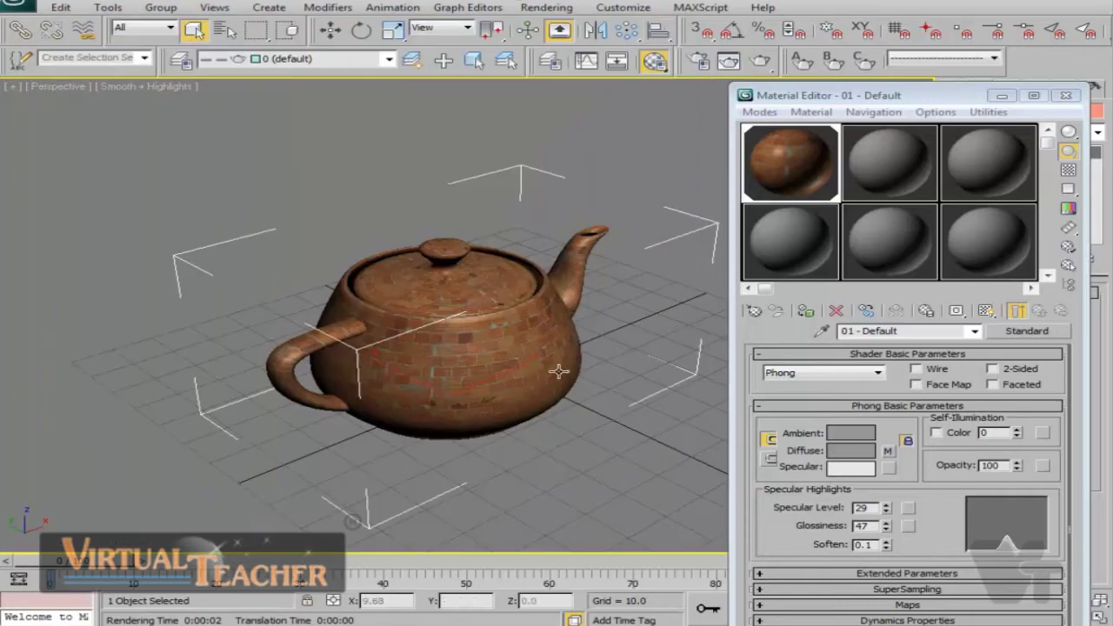
middle_drag(551, 372, 551, 377)
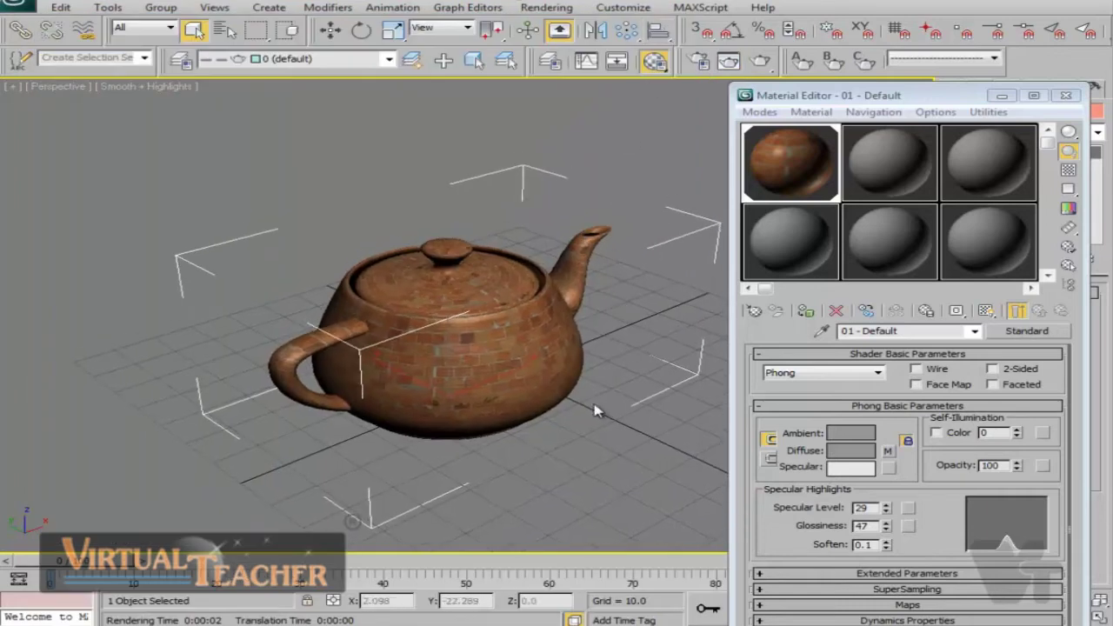
scroll(596, 411, up, 3)
scroll(595, 404, up, 2)
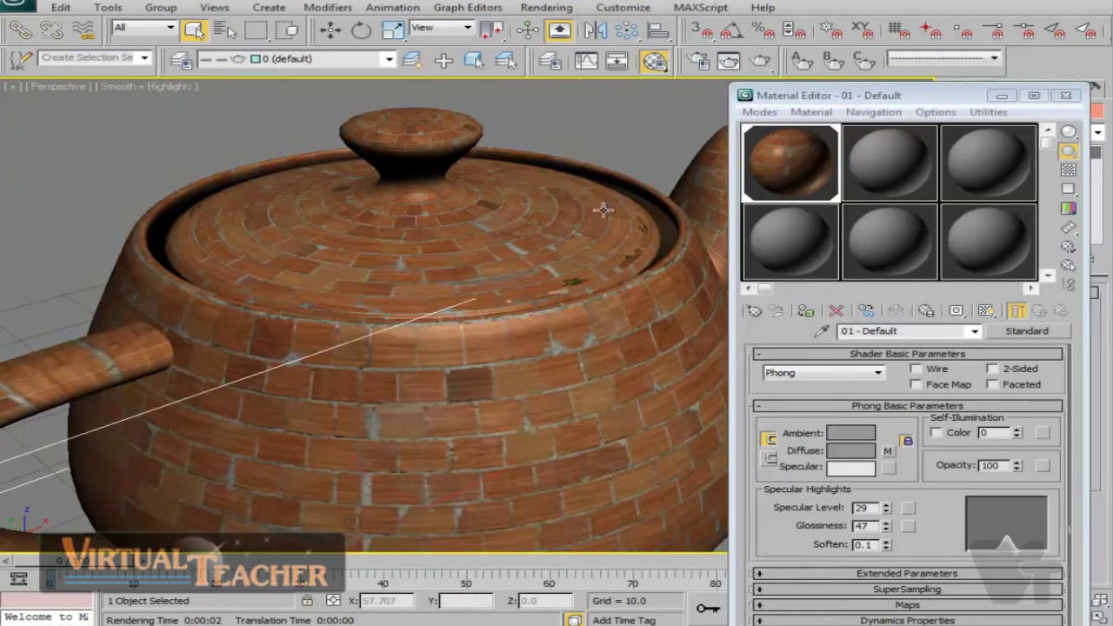
scroll(602, 211, up, 3)
click(762, 63)
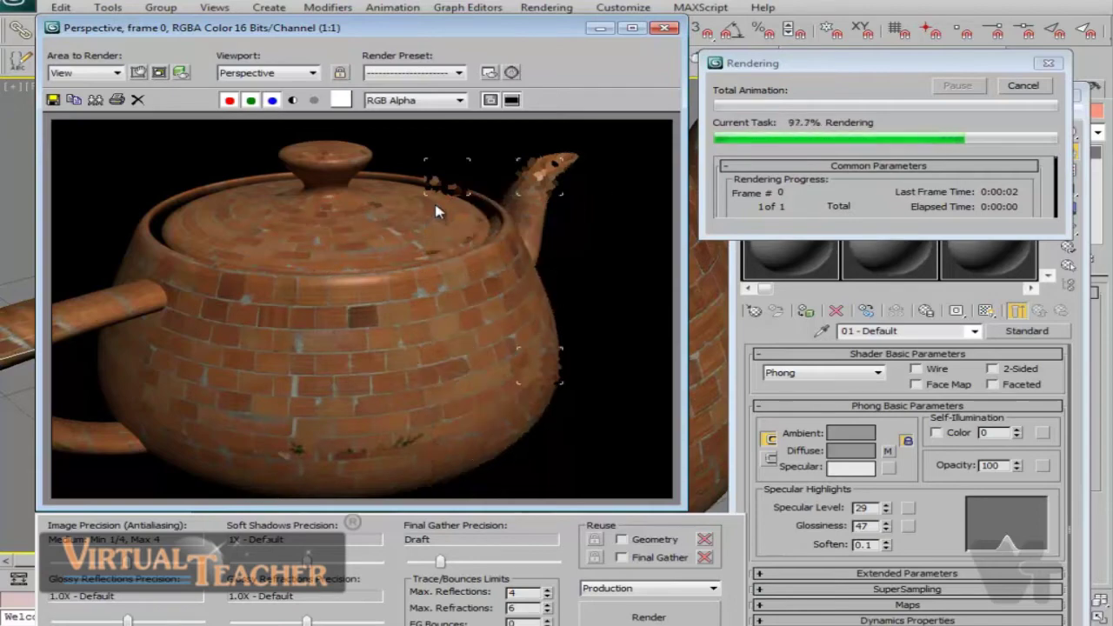
click(664, 27)
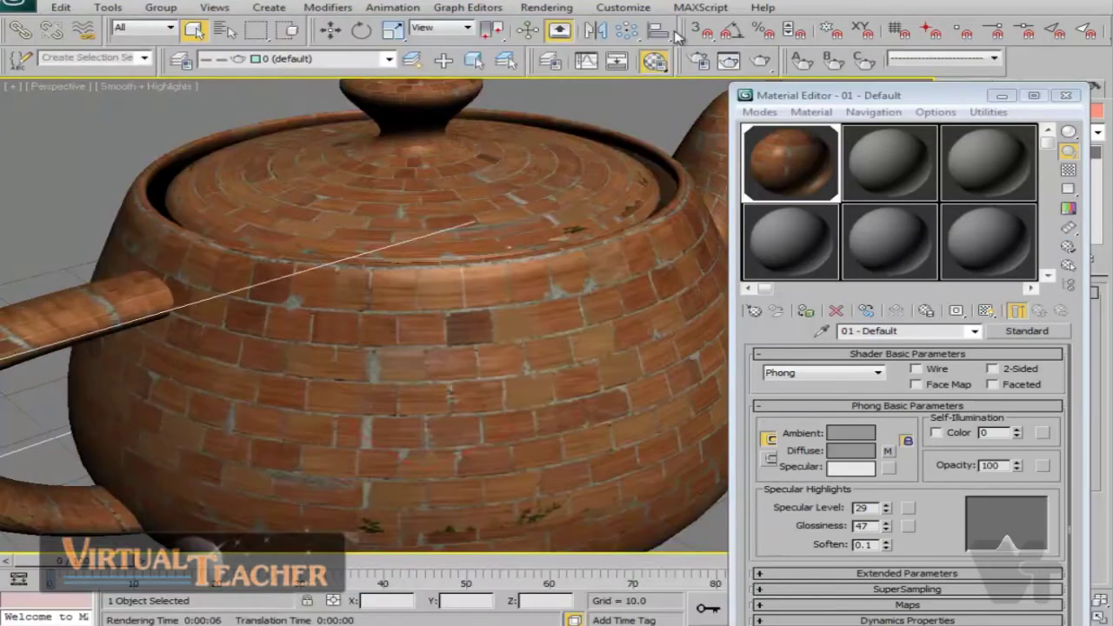
click(1064, 96)
- Delete the teapot and draw a standard-primitive box about 43 × 106 × 22 units
scroll(646, 341, down, 5)
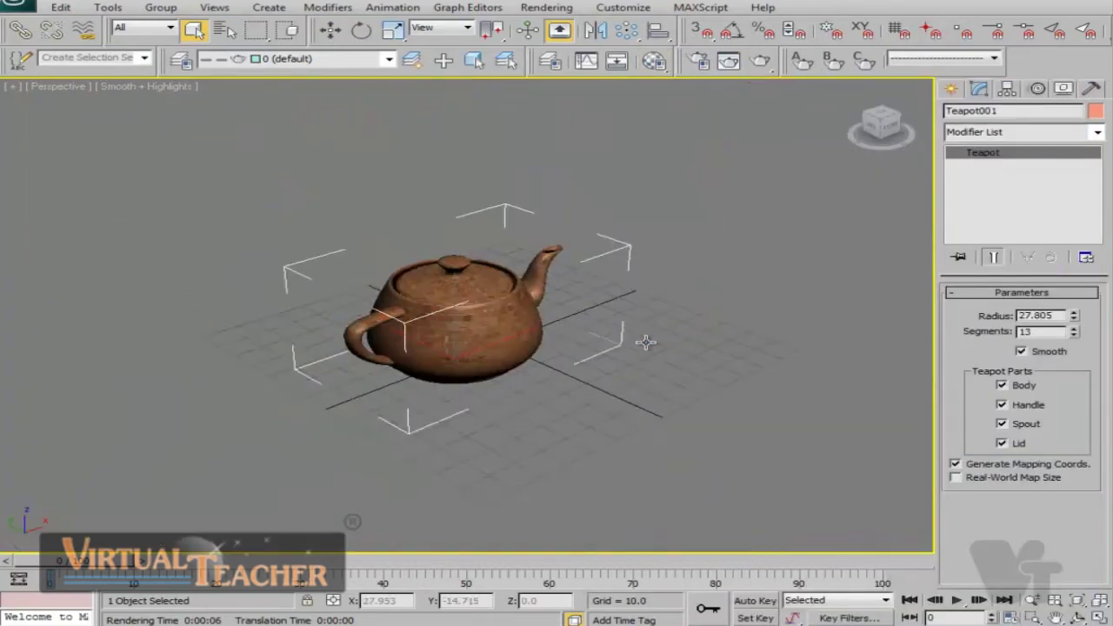
scroll(645, 342, up, 3)
key(Delete)
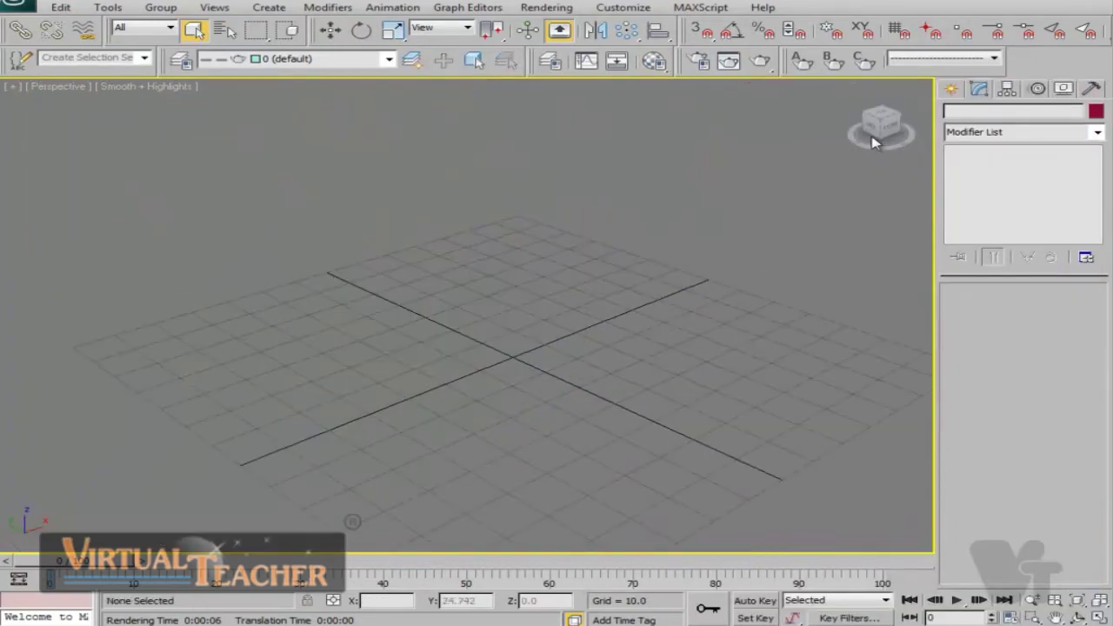
click(951, 89)
click(989, 191)
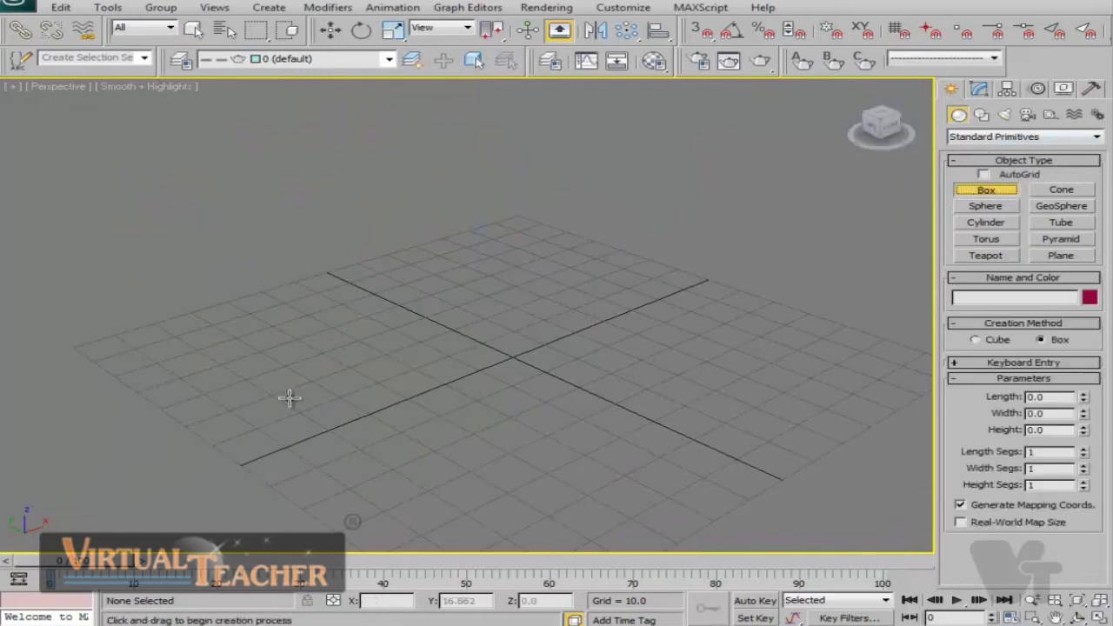
drag(272, 393, 745, 316)
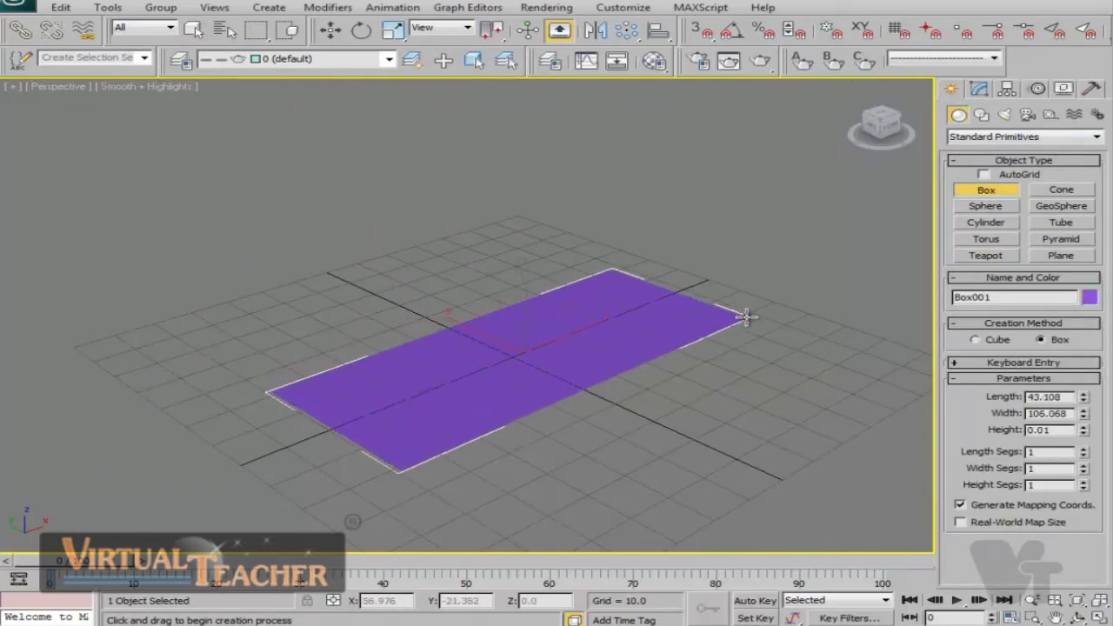
click(725, 229)
middle_drag(670, 426, 625, 400)
scroll(675, 392, up, 4)
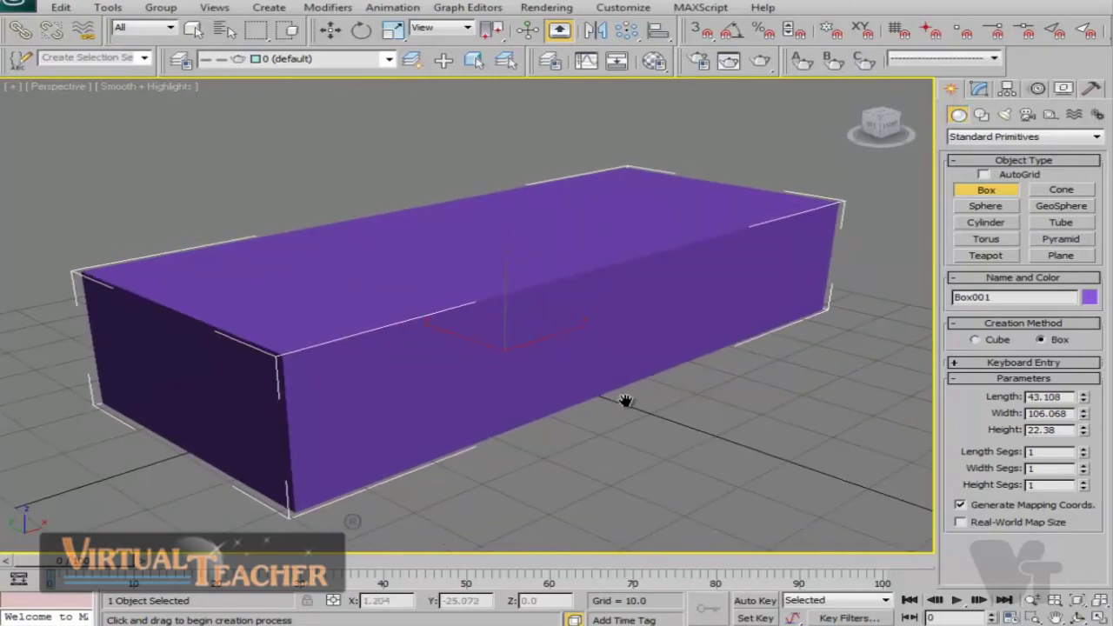
- Create a material in slot 2 with the WoodFine0010_L bitmap as its diffuse map
key(m)
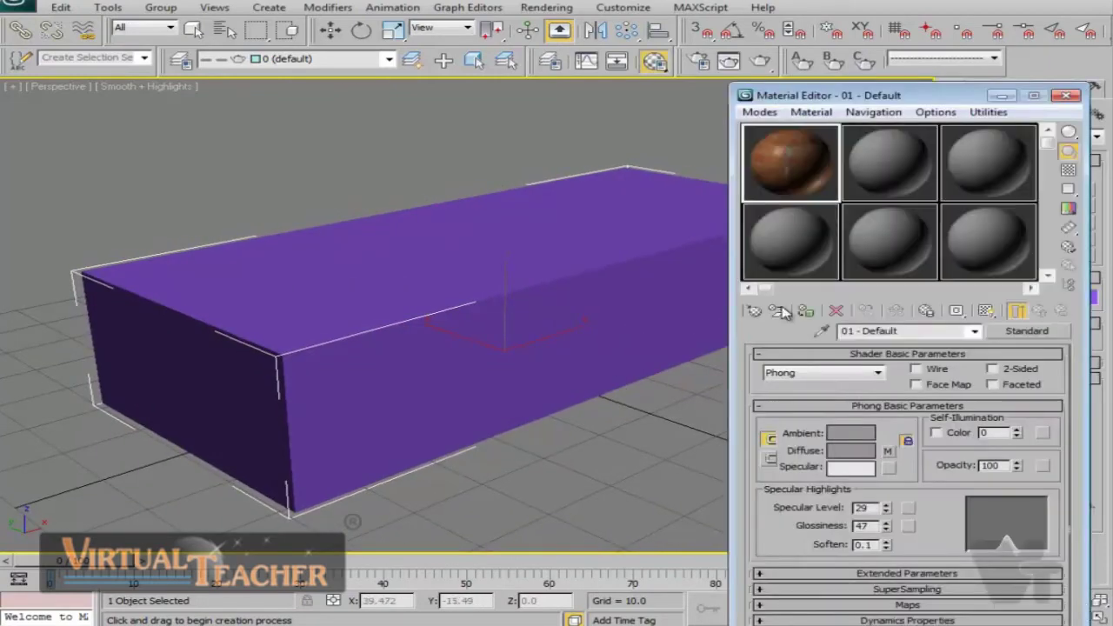
drag(871, 90, 799, 50)
click(769, 157)
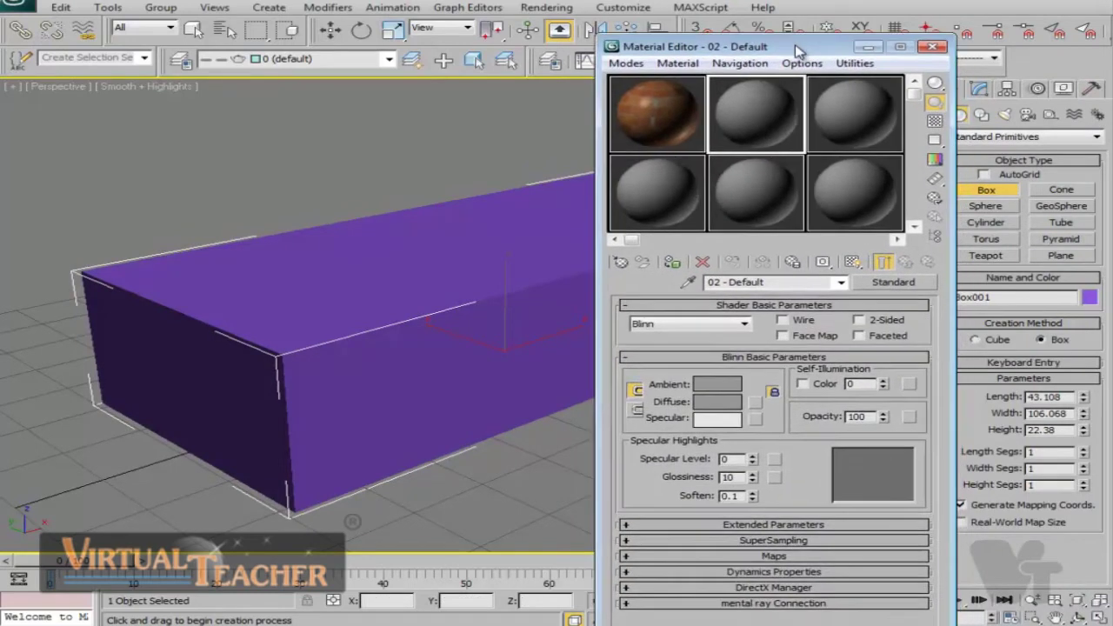
click(756, 403)
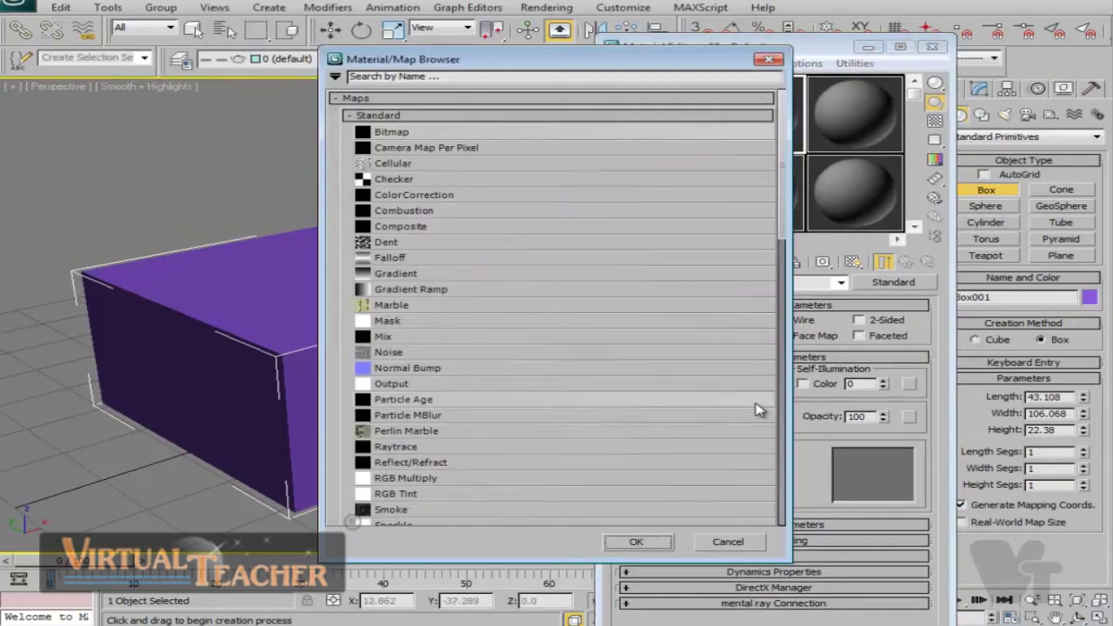
double_click(413, 139)
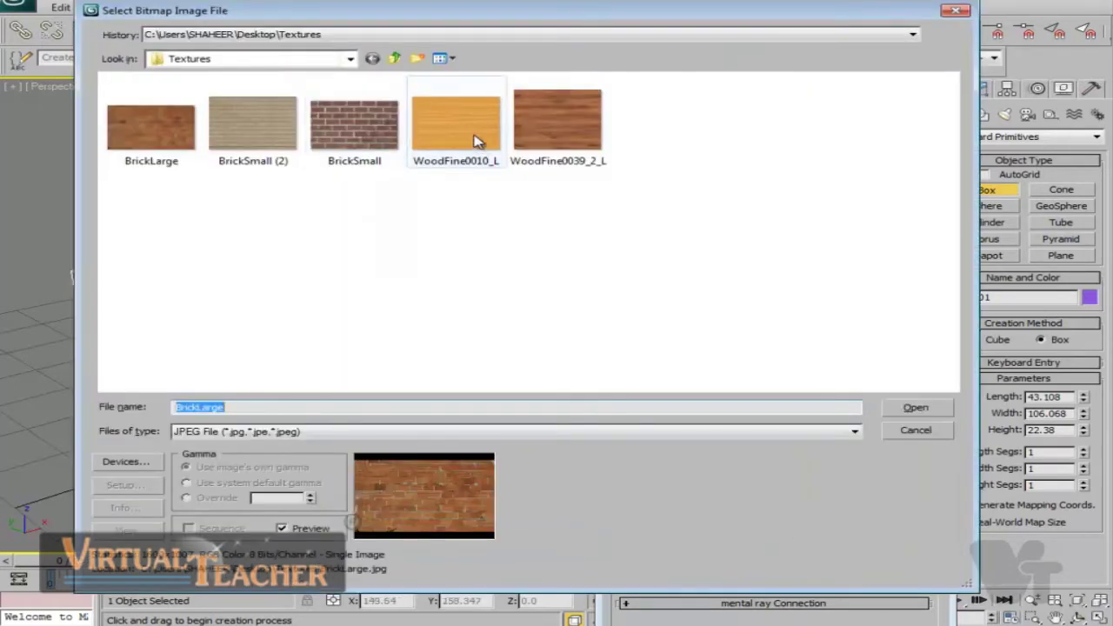
click(477, 141)
click(915, 409)
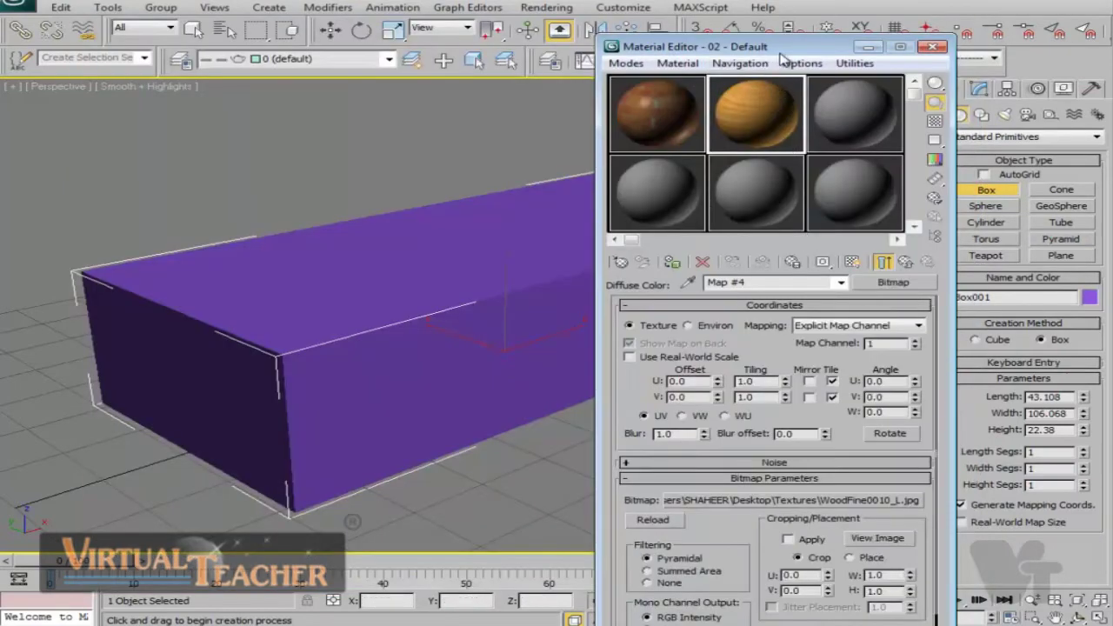
- Assign the wood material to the box, show it shaded in the viewport, and close the editor
drag(783, 50, 927, 43)
click(817, 257)
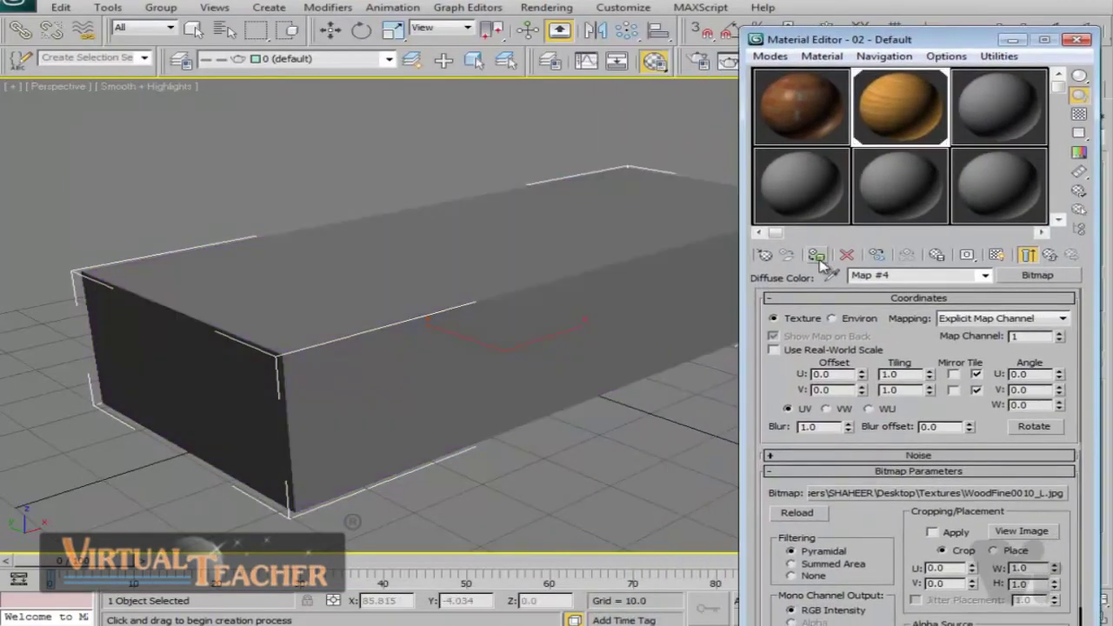
click(996, 254)
click(1075, 41)
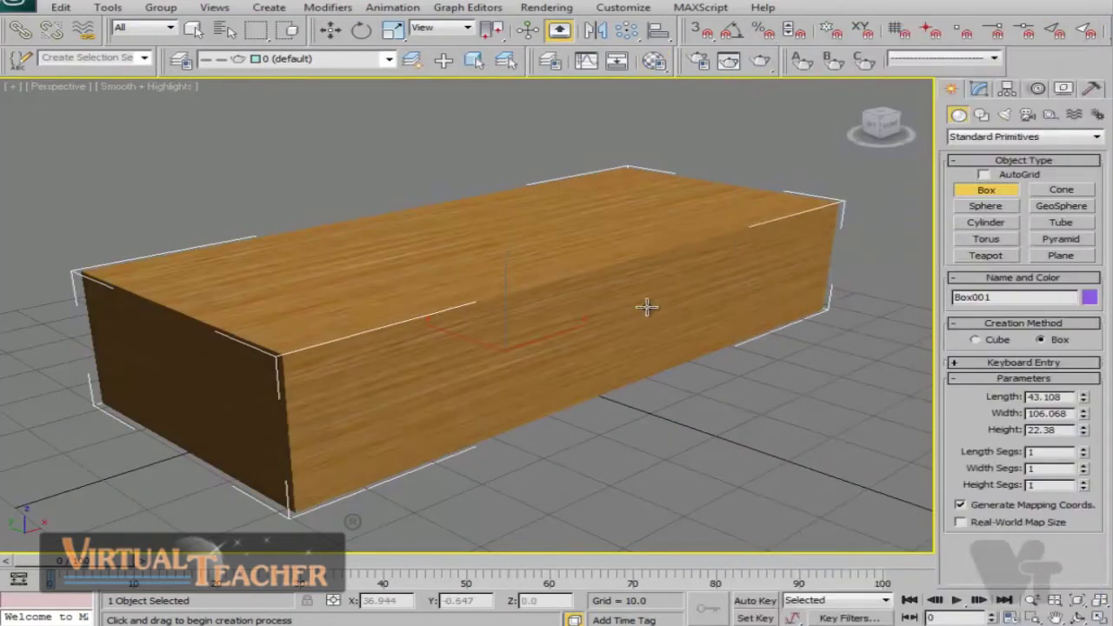
- Orbit around the wooden box and render a production test frame of it
alt+middle_drag(646, 305, 745, 251)
scroll(611, 320, down, 3)
scroll(565, 380, up, 4)
click(760, 61)
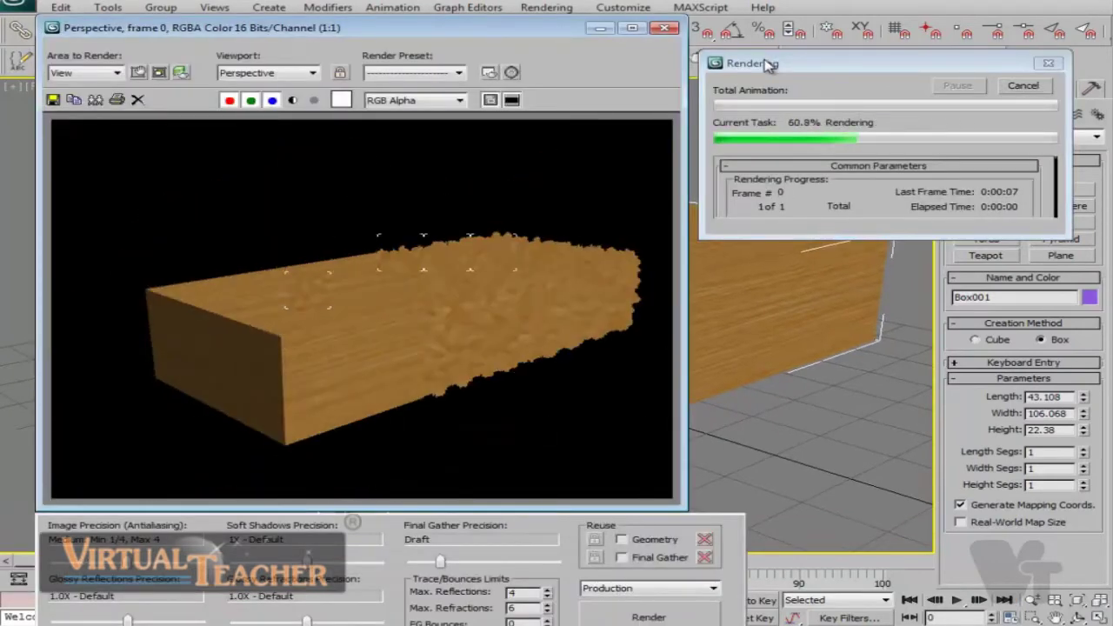
click(665, 27)
- Pan the box upward and reopen the Material Editor on Map #4's wood bitmap
scroll(669, 374, up, 5)
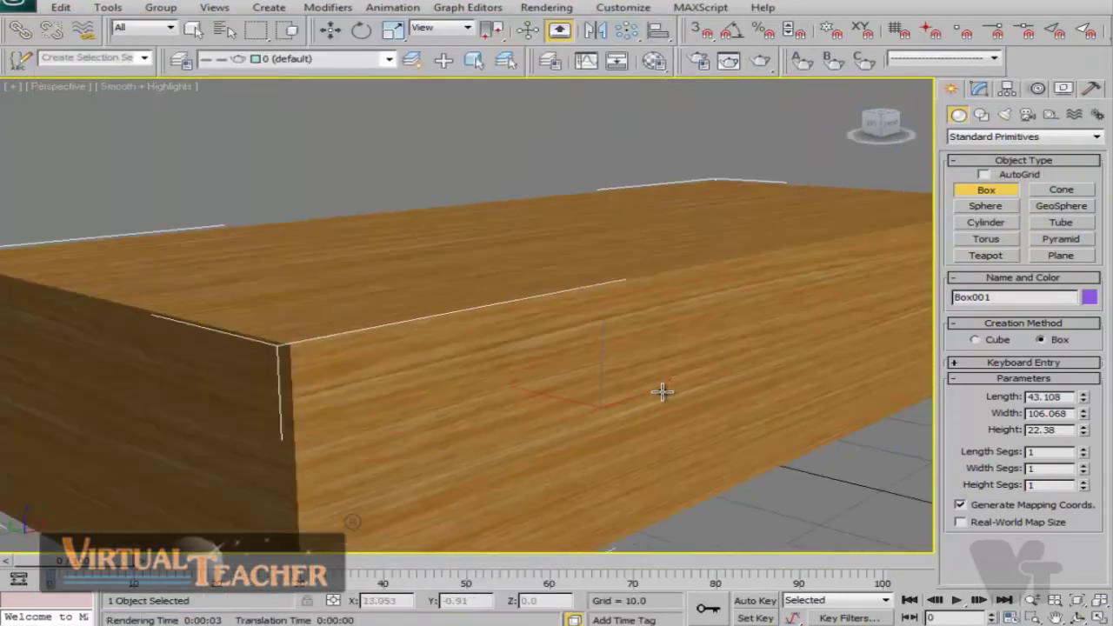
middle_drag(664, 390, 655, 366)
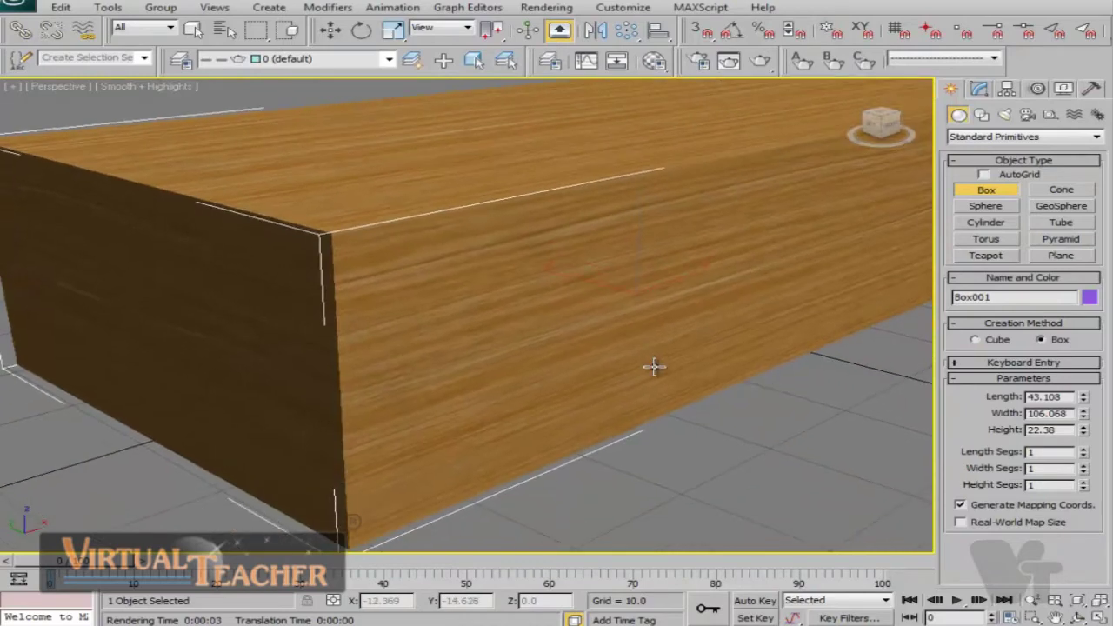
key(m)
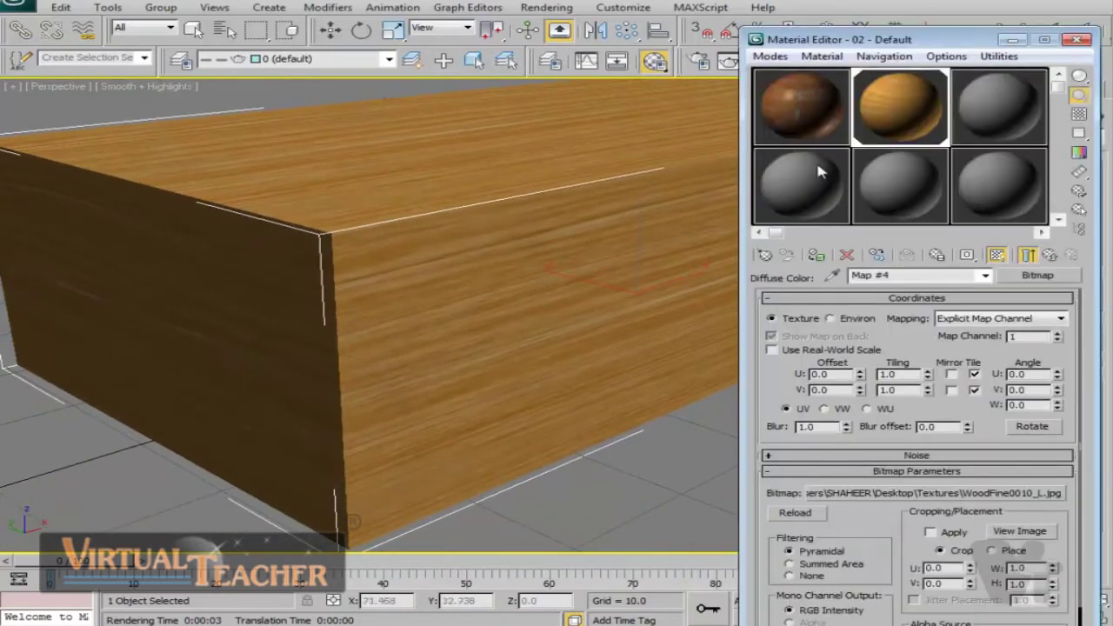
- Return to the parent 02 - Default wood material, expand its Maps rollout, and open a magnified sample sphere
drag(909, 39, 822, 6)
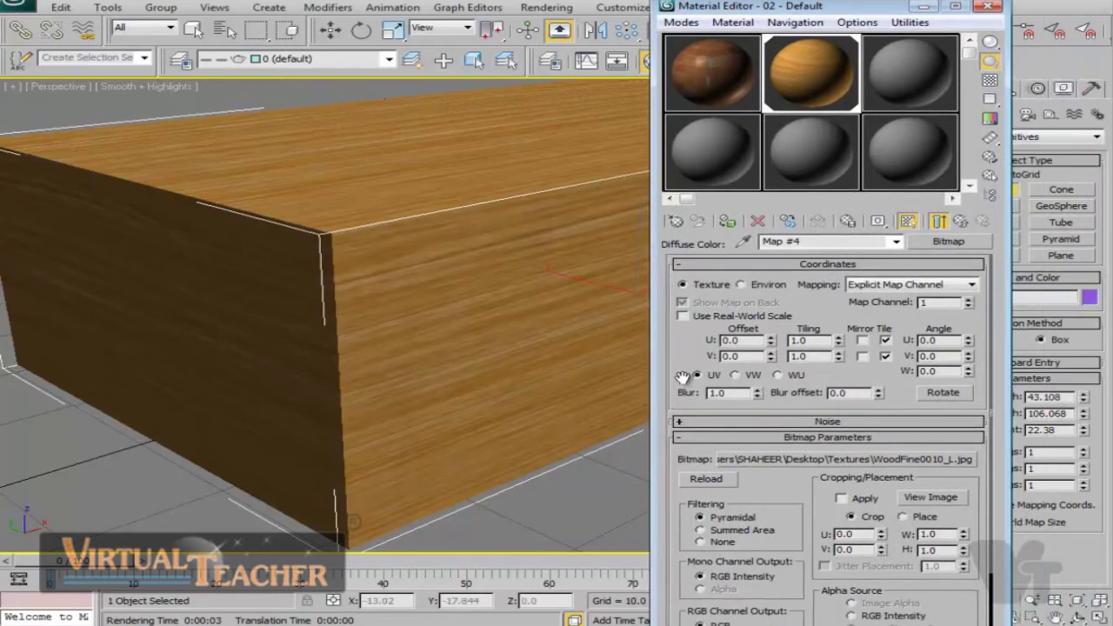
scroll(896, 286, down, 3)
scroll(918, 284, up, 3)
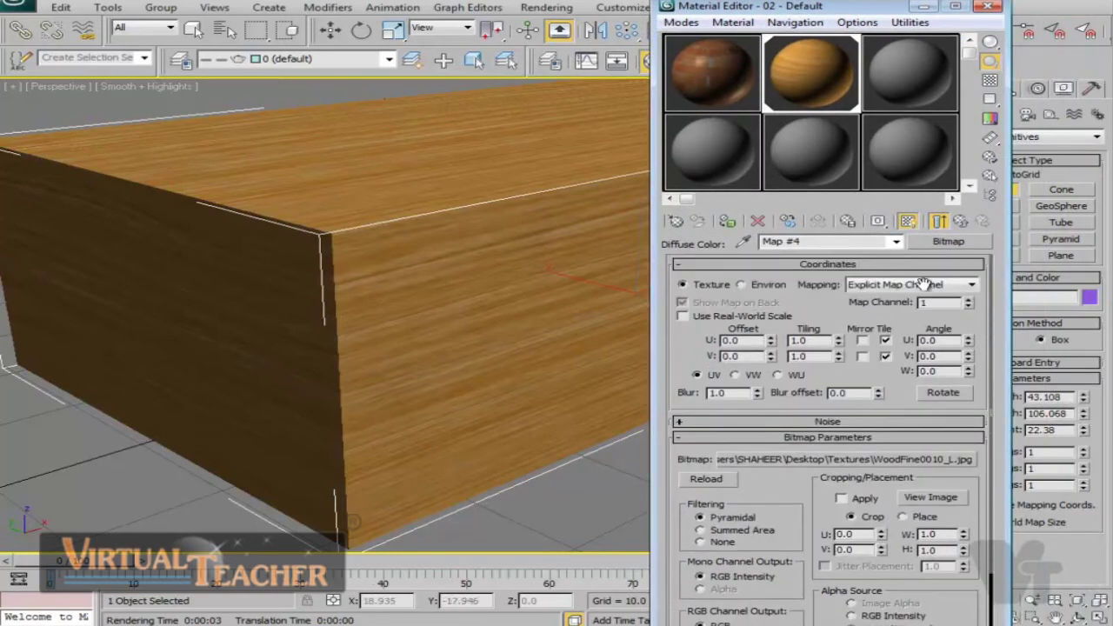
click(960, 222)
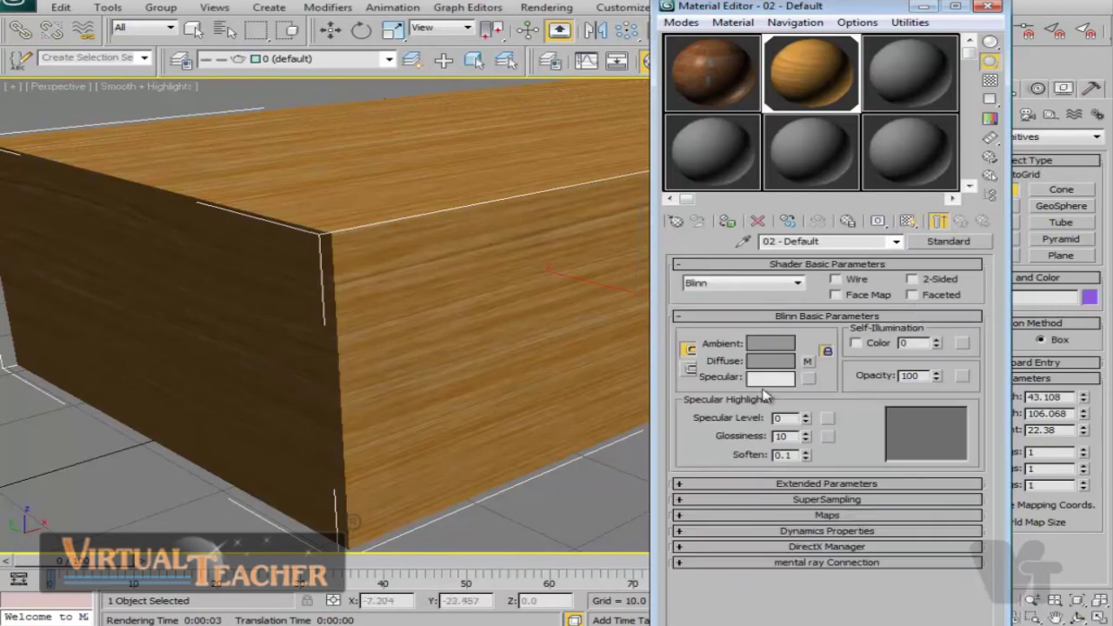
click(856, 516)
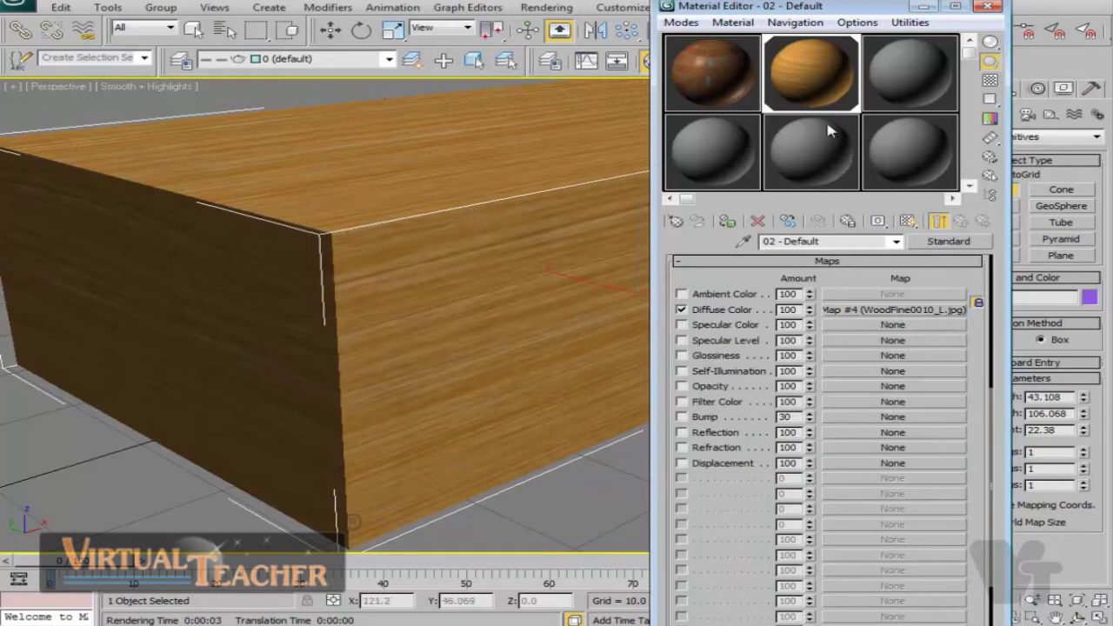
double_click(825, 76)
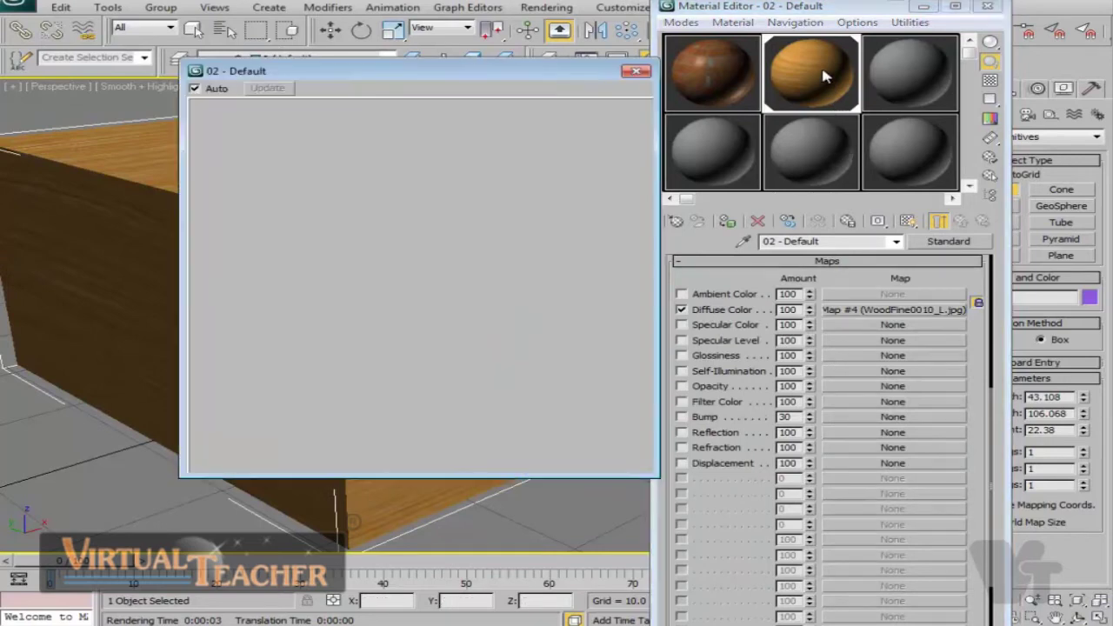
drag(524, 77, 400, 52)
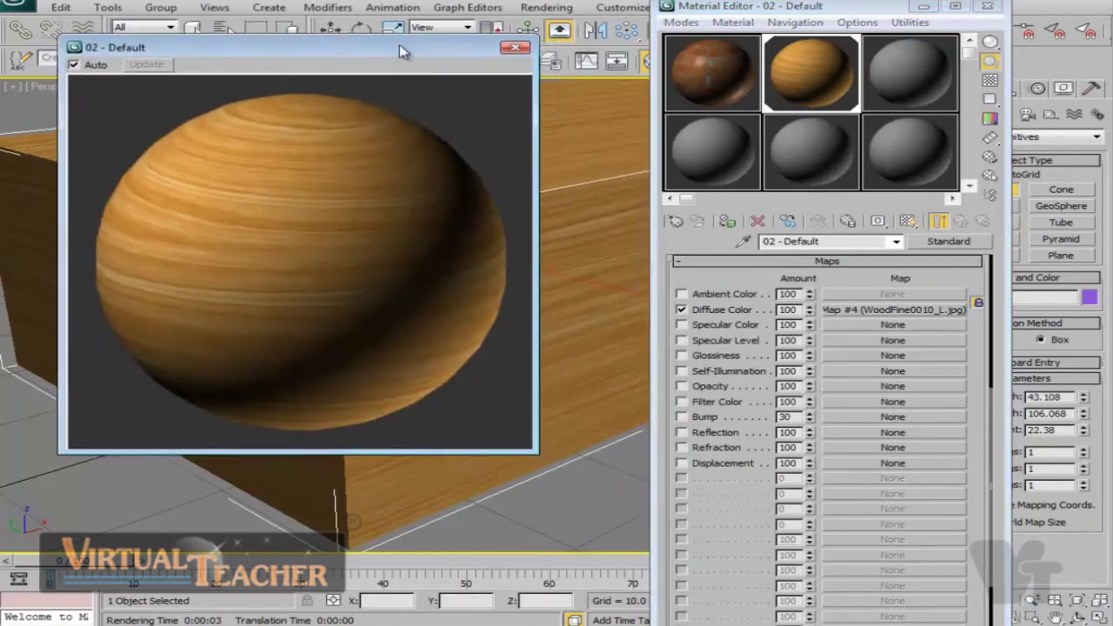
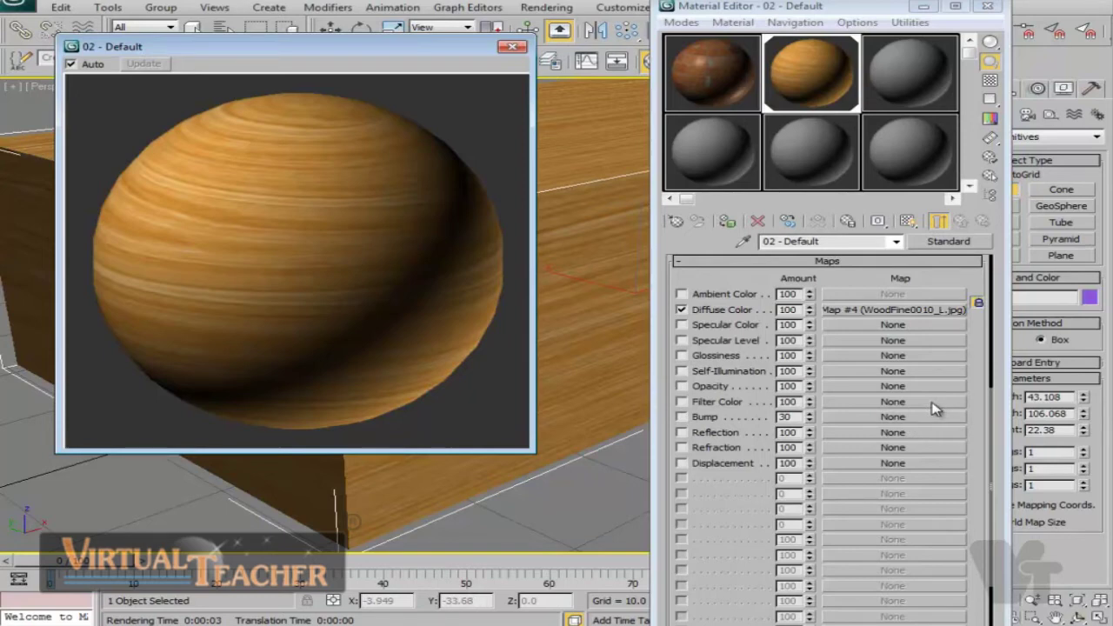
- Load WoodFine0010_L.jpg as a Bitmap in the 02 - Default material's Bump map slot
click(682, 417)
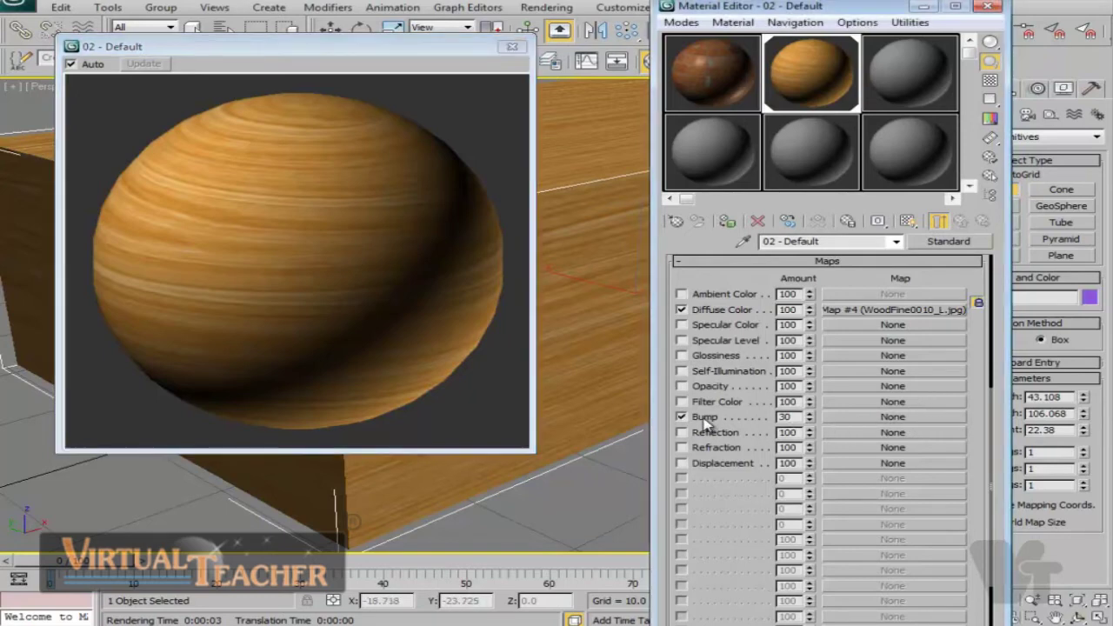
click(885, 419)
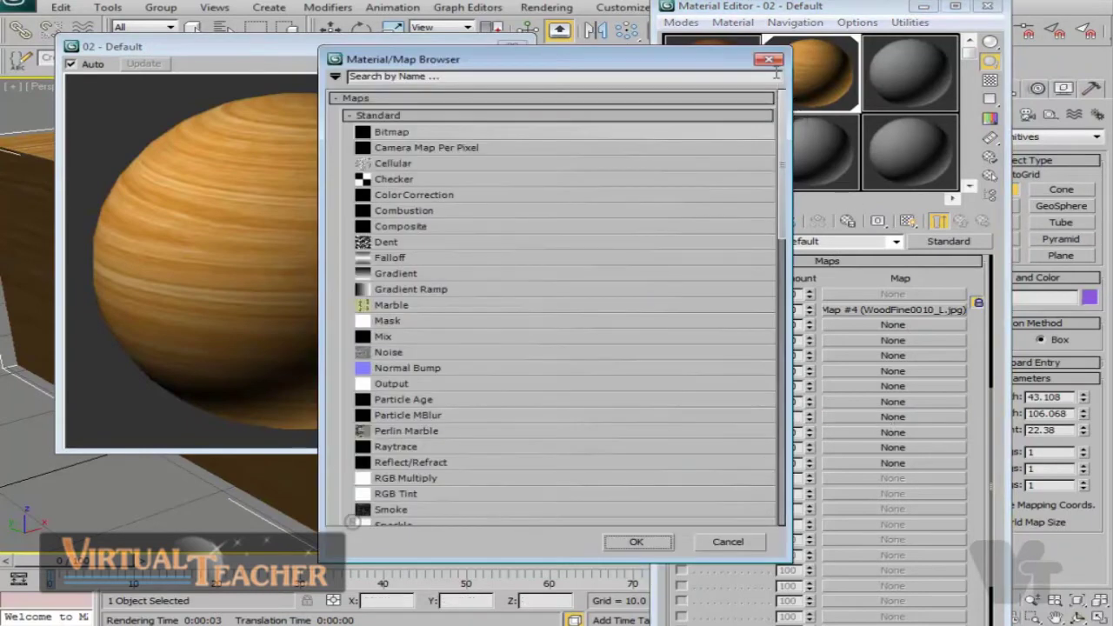
double_click(424, 135)
click(456, 126)
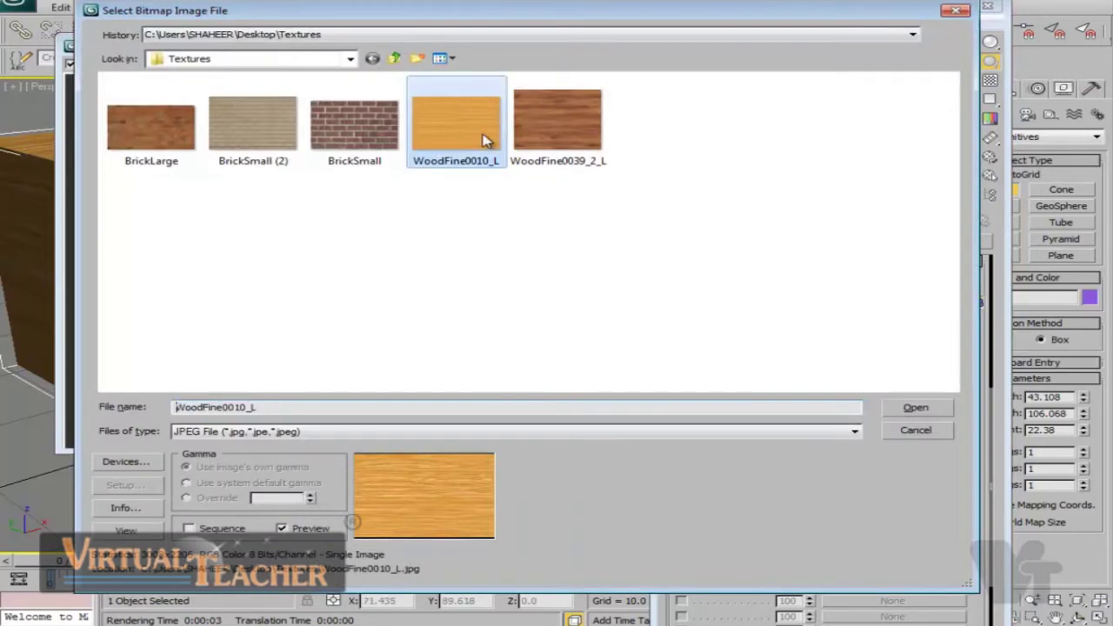
click(917, 409)
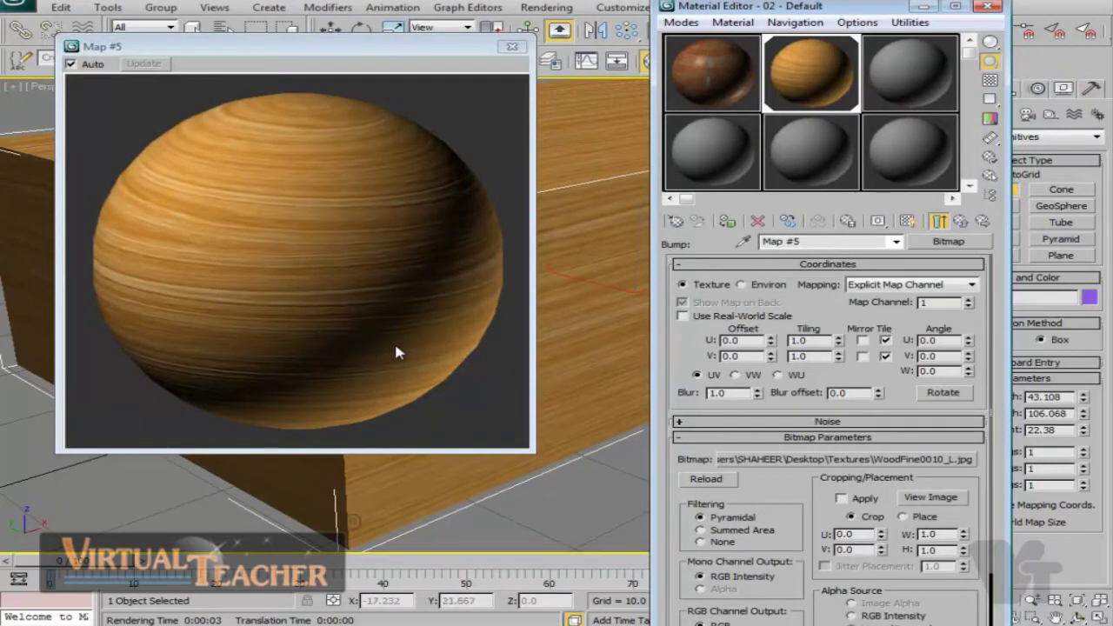
click(961, 223)
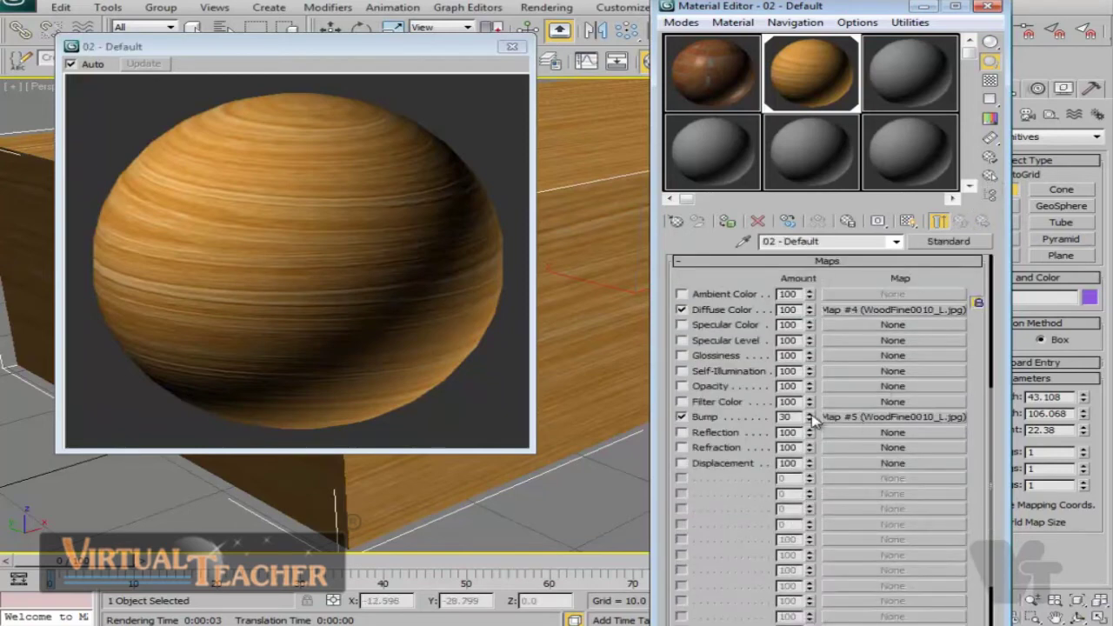
- Set the 02 - Default bump amount to 74, close the enlarged sample preview, and move the editor aside
drag(809, 421, 811, 396)
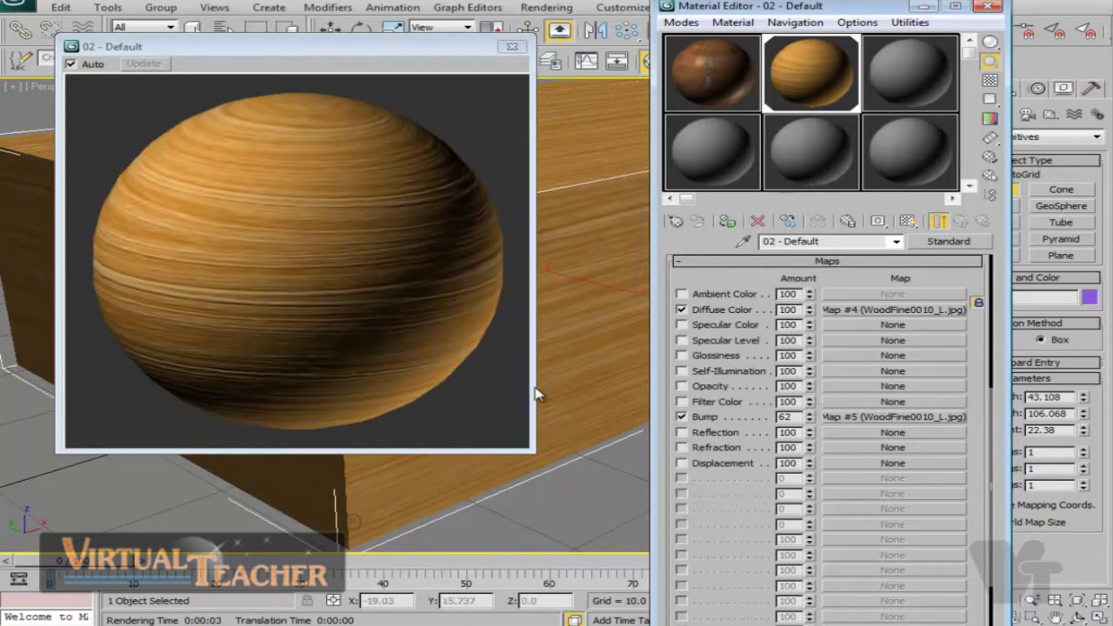
drag(808, 418, 809, 413)
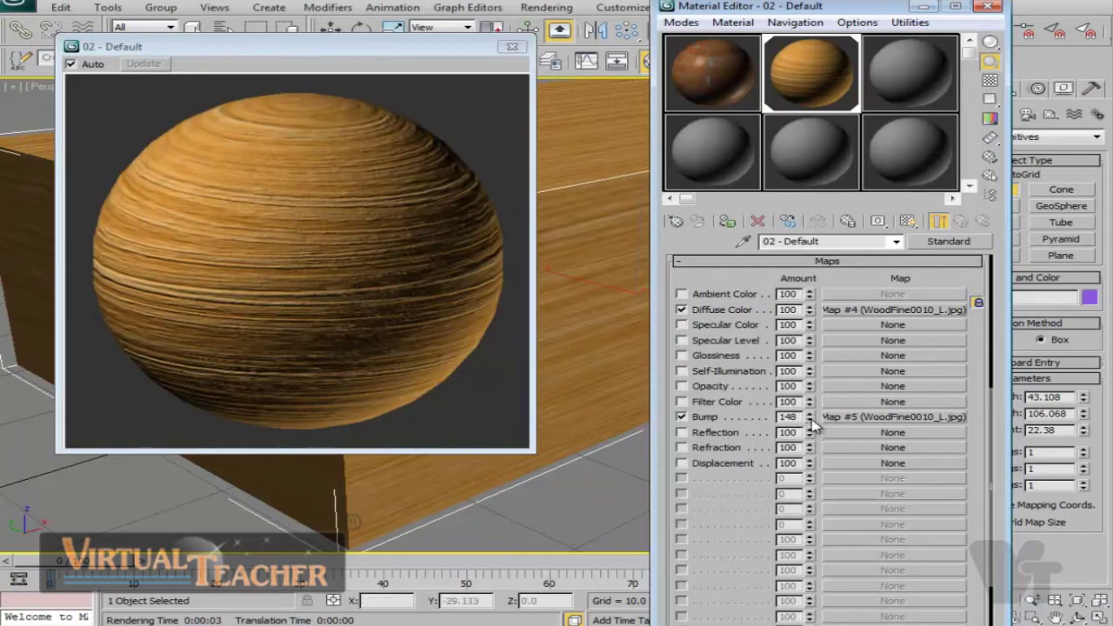
drag(809, 418, 807, 465)
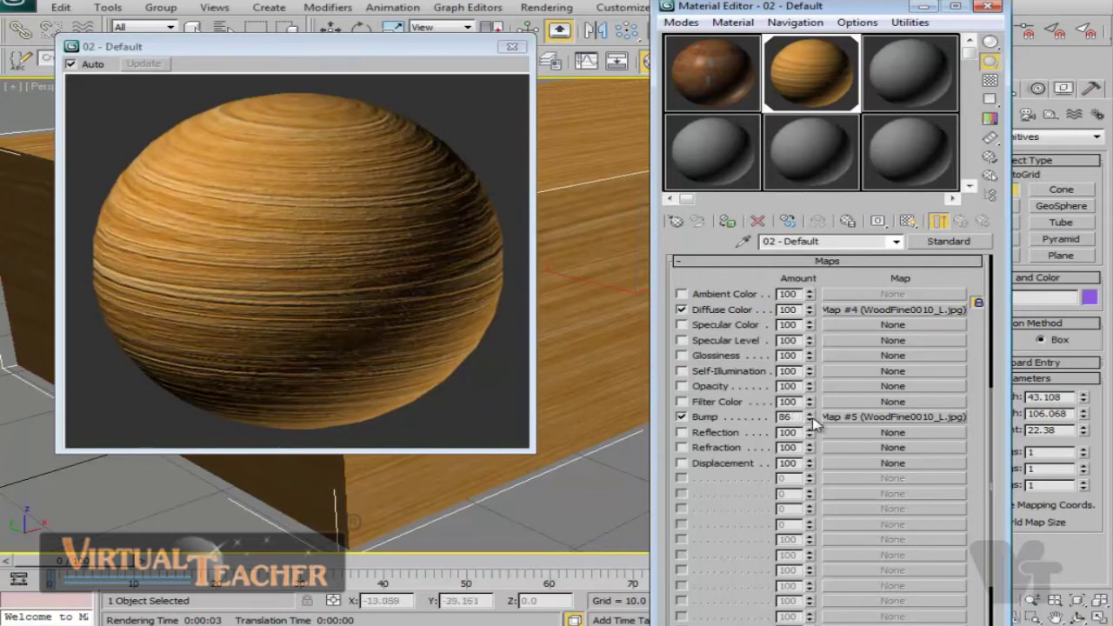
drag(811, 420, 815, 437)
click(512, 46)
drag(870, 21, 995, 147)
- Render the perspective view of the bump-mapped wooden box
key(shift+q)
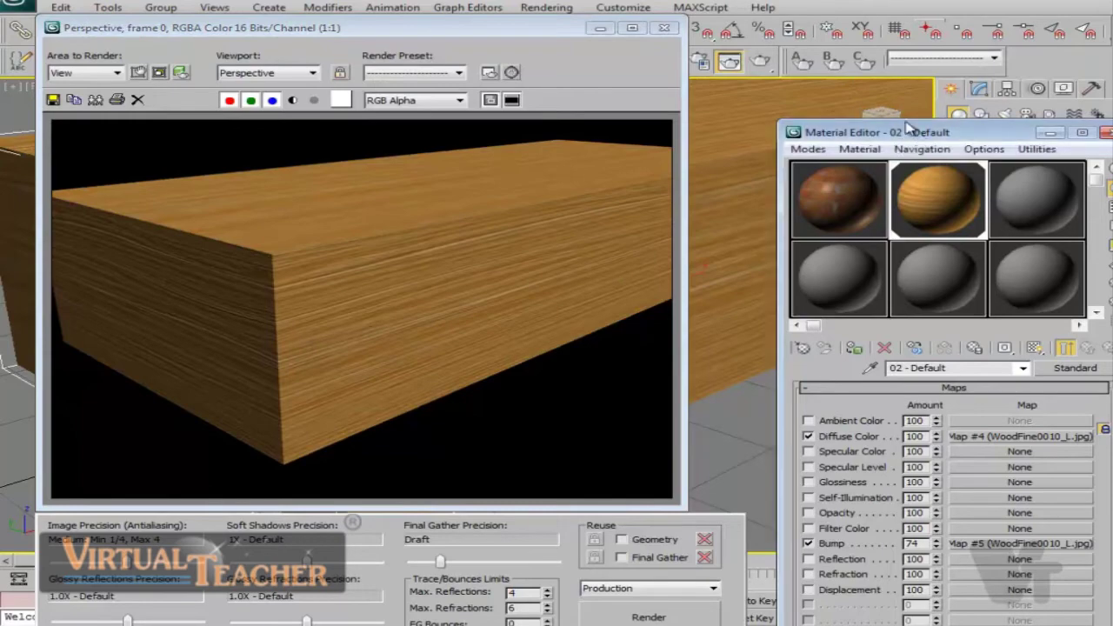
drag(916, 131, 848, 59)
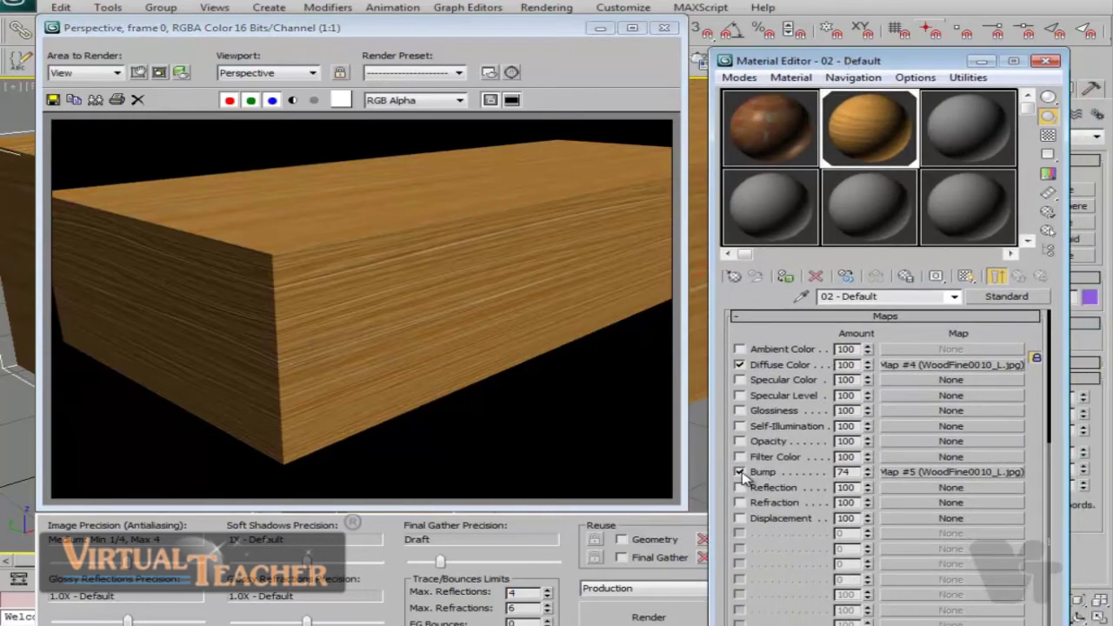
drag(817, 63, 830, 103)
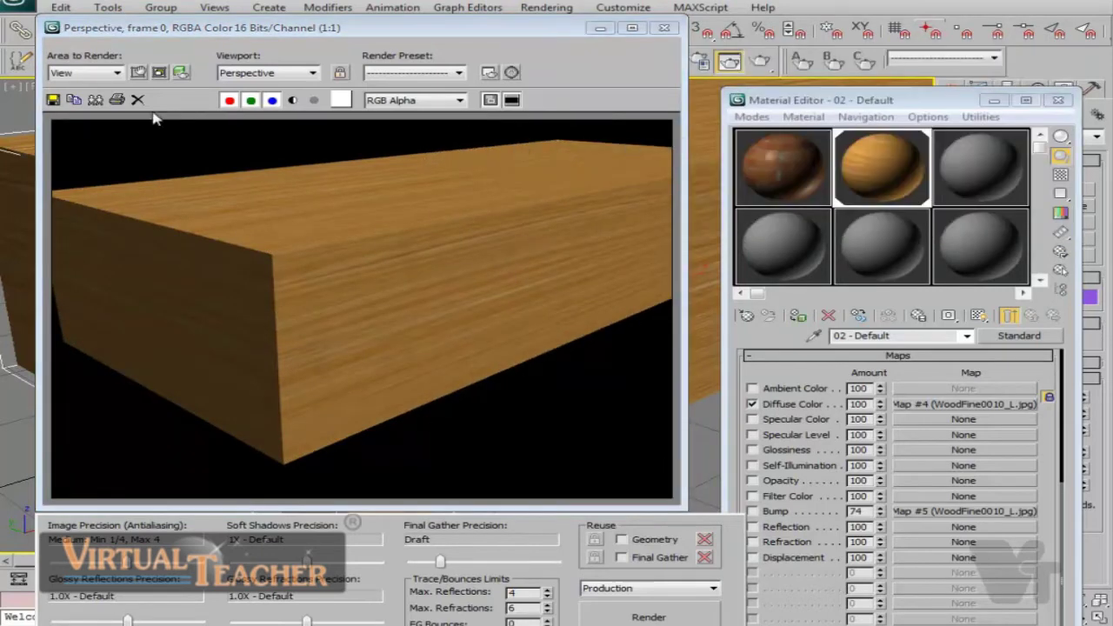
- Clone the rendered frame, close the original render window, and render the scene again
click(94, 99)
drag(547, 125, 555, 165)
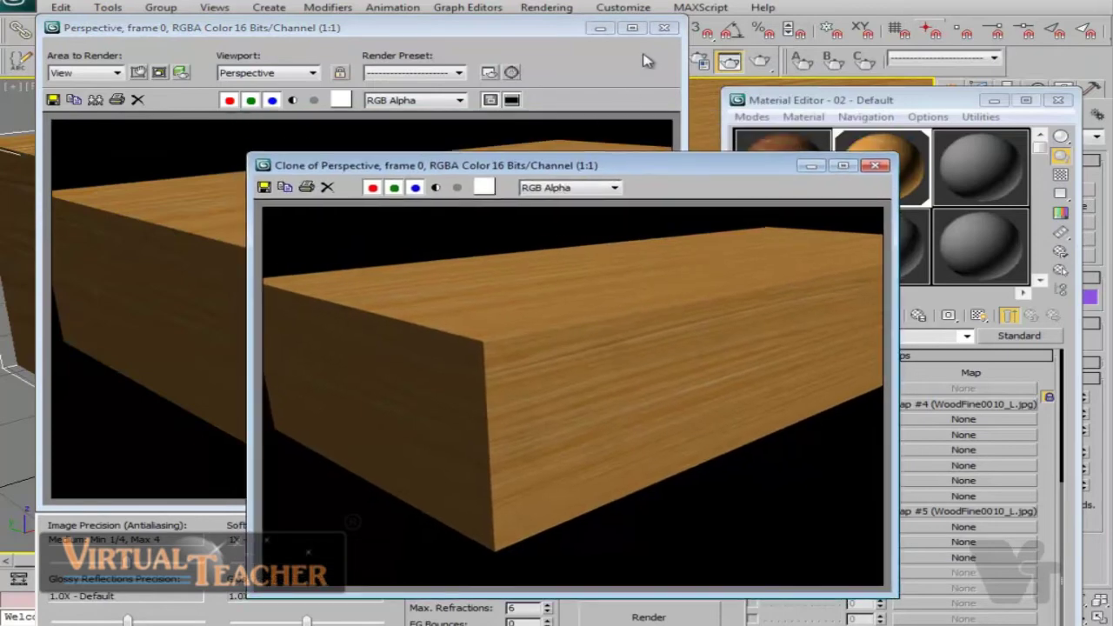
click(537, 32)
drag(538, 32, 465, 41)
click(592, 36)
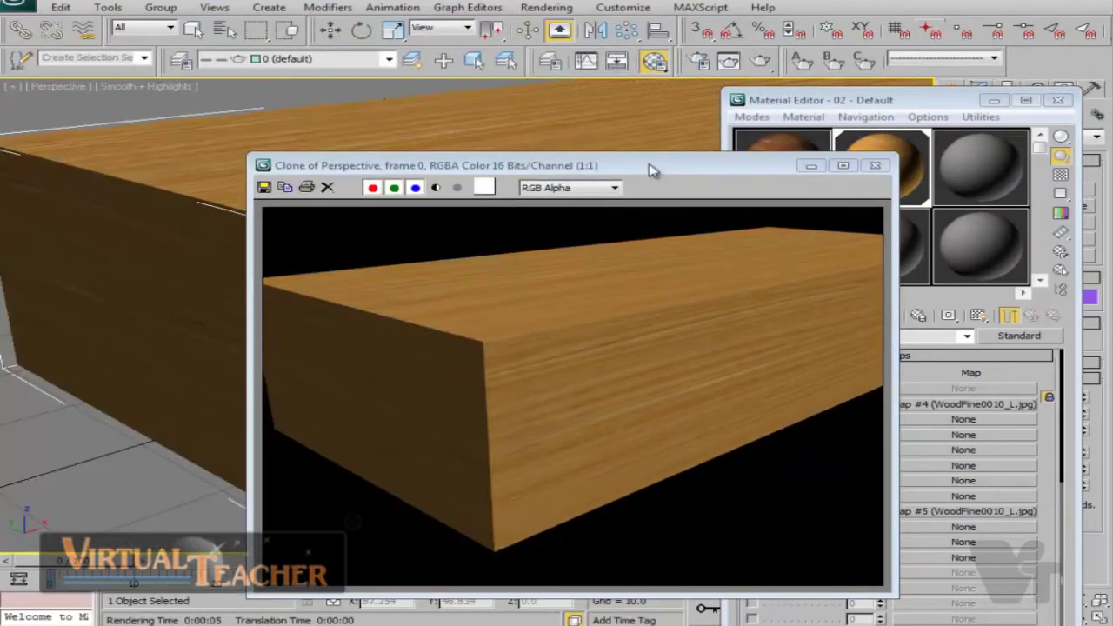
drag(652, 169, 507, 128)
click(803, 104)
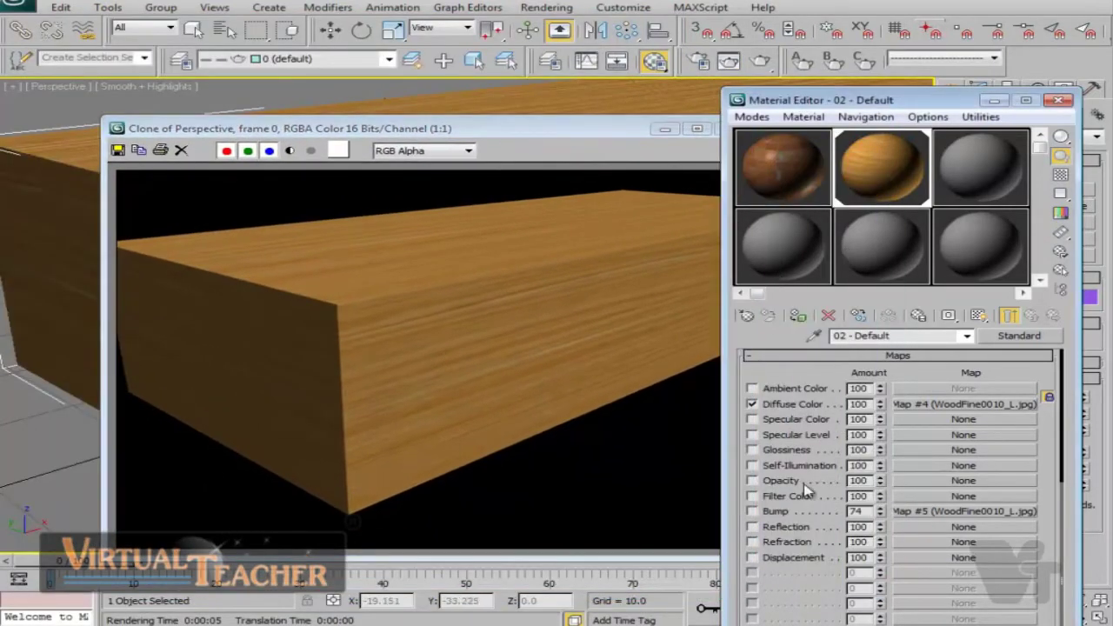
click(765, 67)
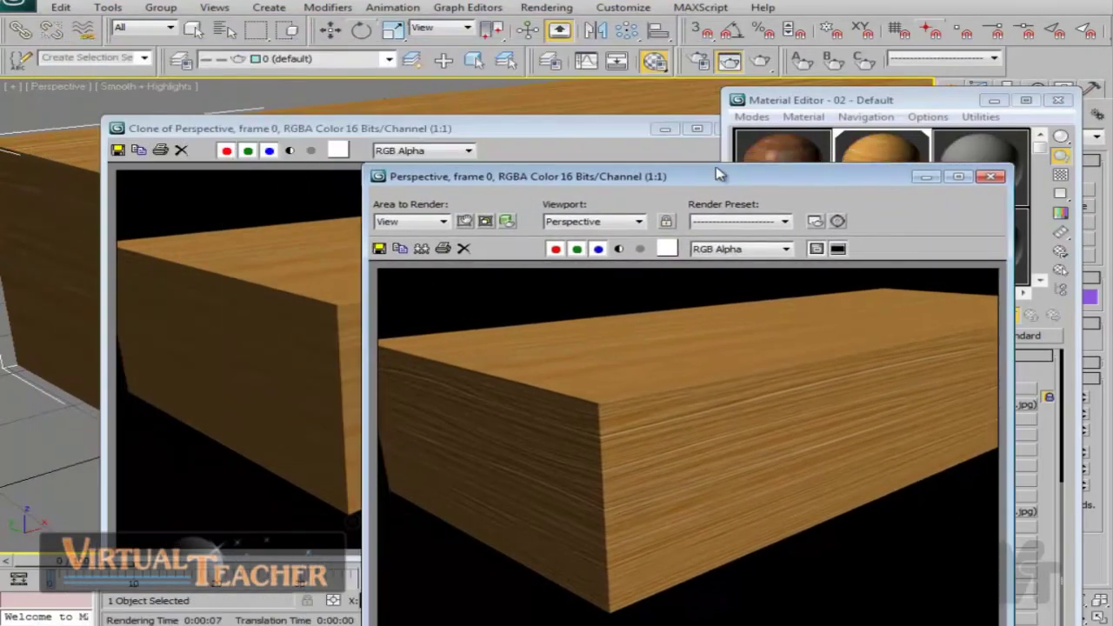
- Place the new render beside the cloned render to compare, then close the new render
drag(661, 211, 798, 122)
drag(443, 130, 313, 123)
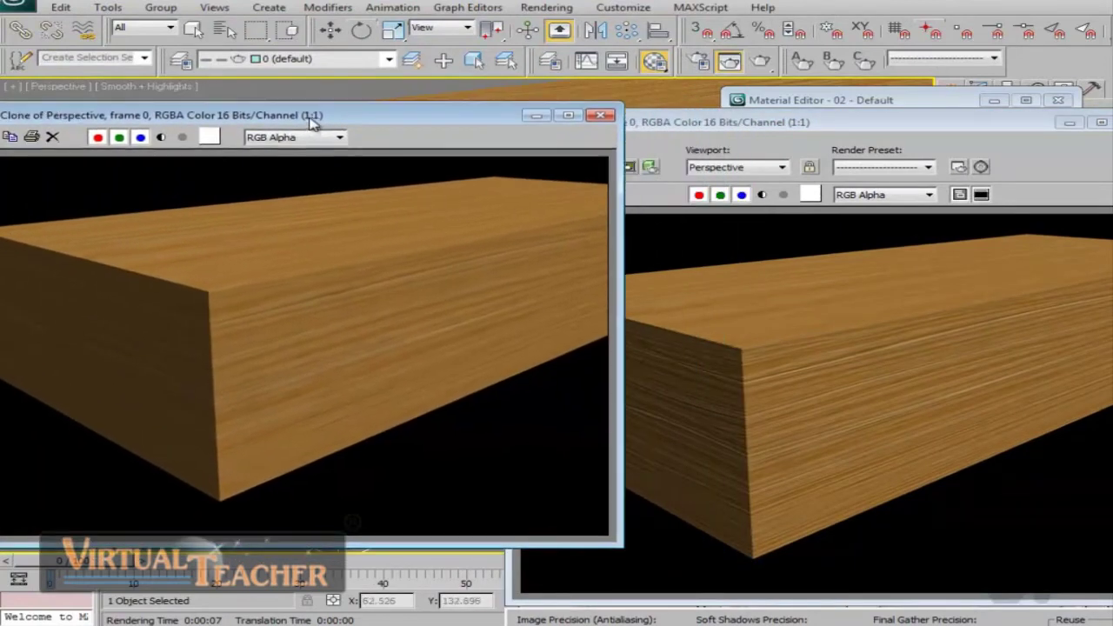
drag(786, 123, 695, 74)
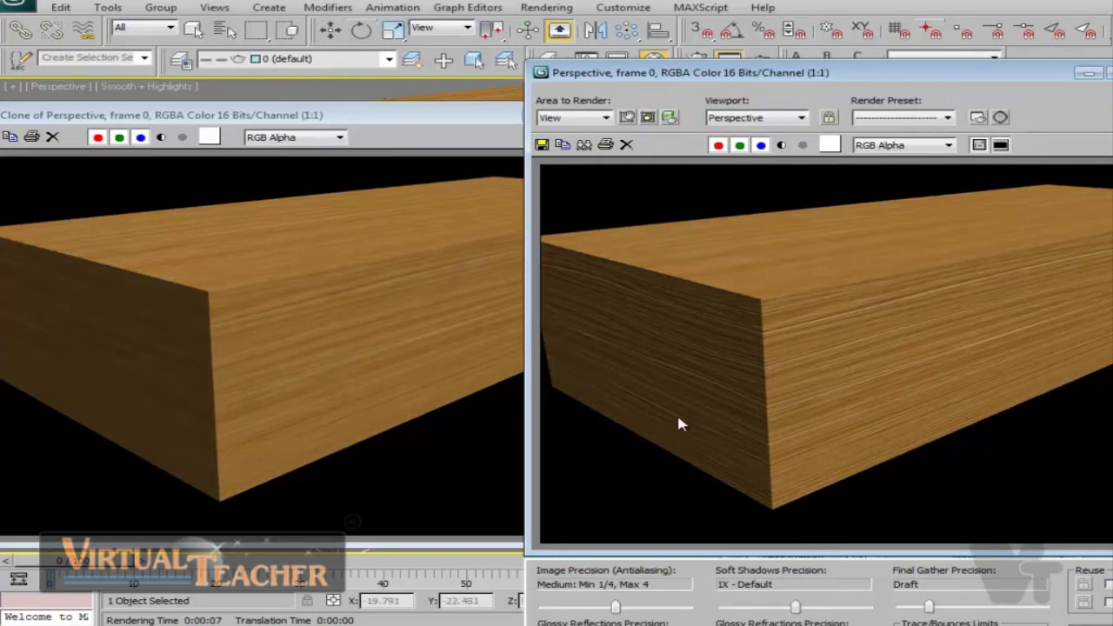
drag(806, 87, 777, 90)
click(923, 78)
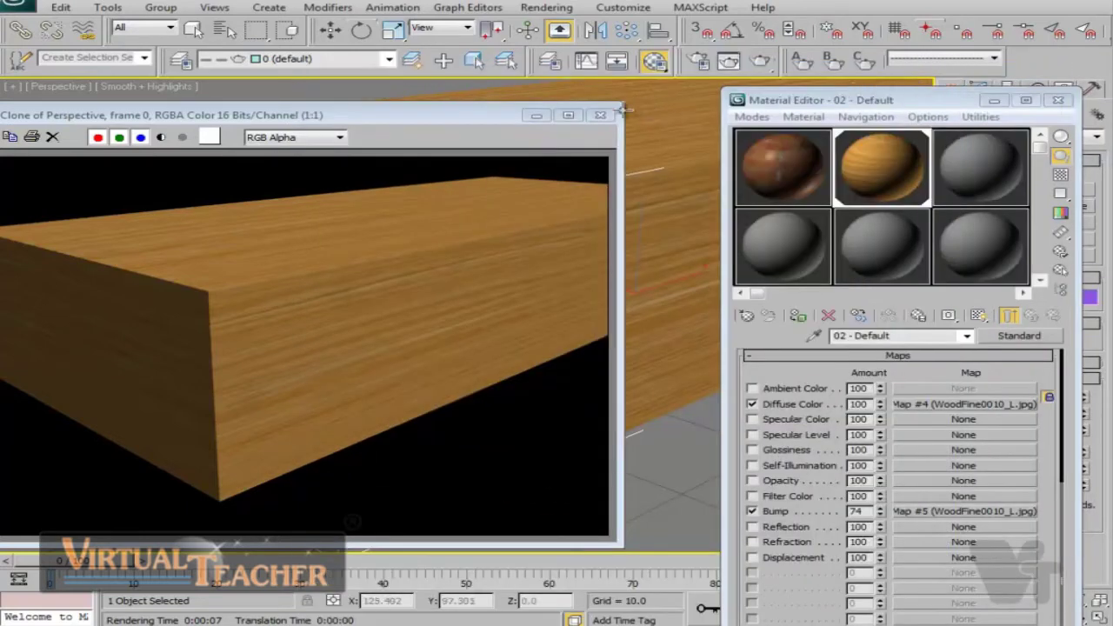
- Close the clone, add Disney Sanctuary Villa - main.jpg as the Reflection bitmap, and lower its amount
click(615, 114)
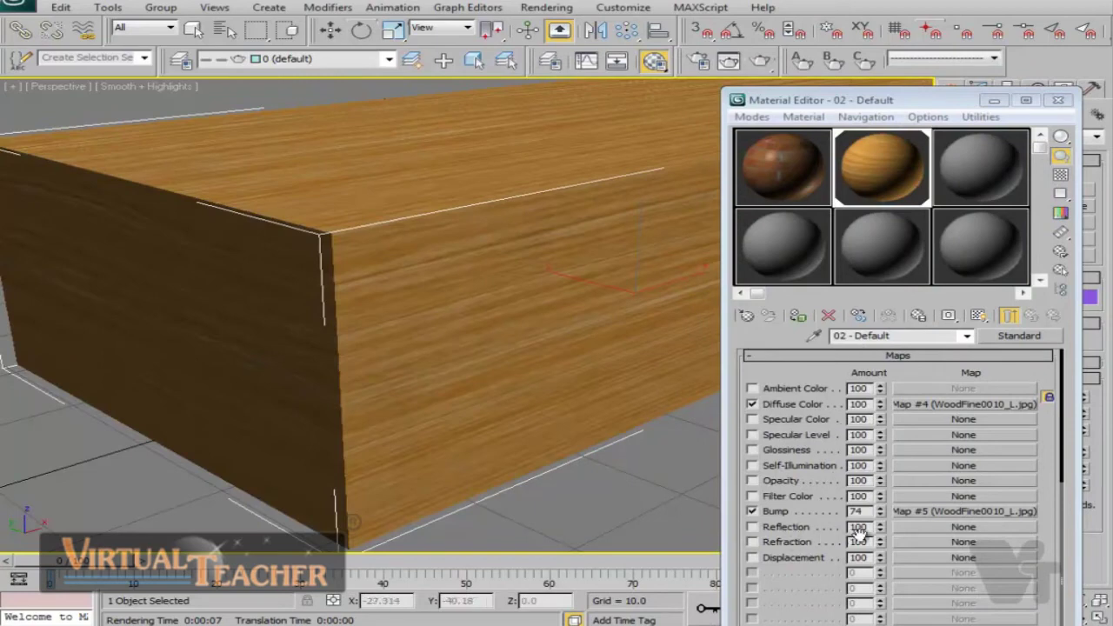
click(775, 528)
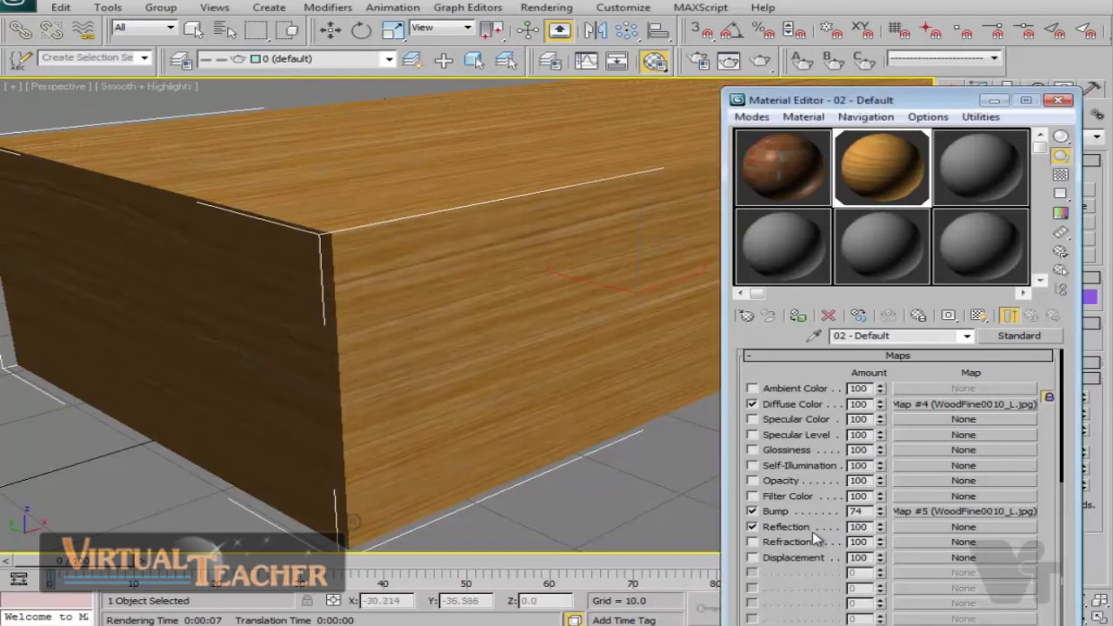
click(939, 528)
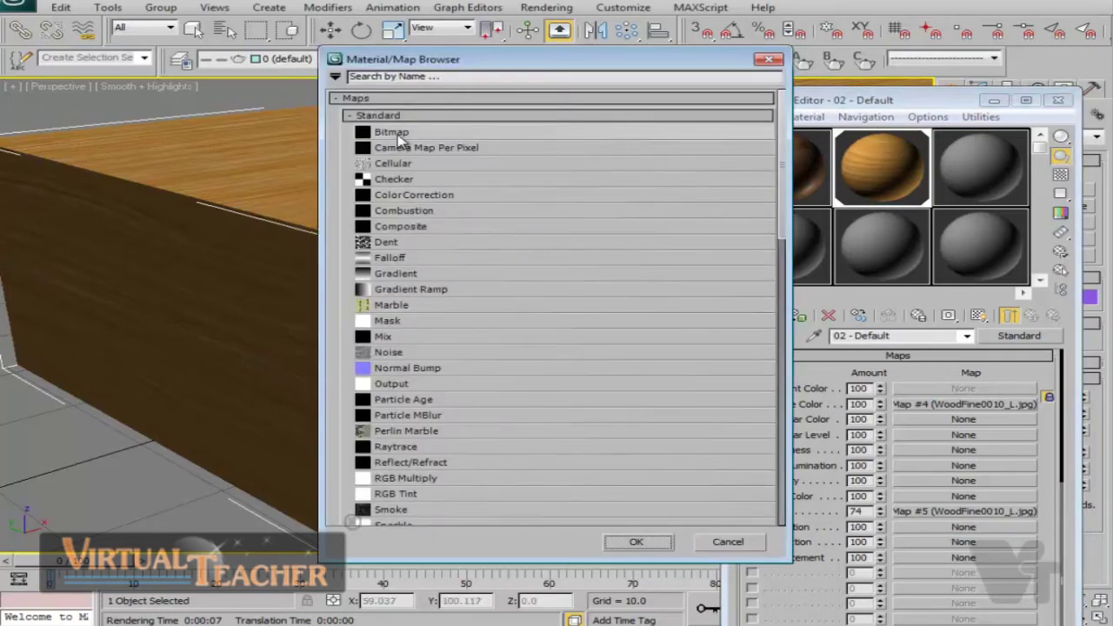
double_click(393, 134)
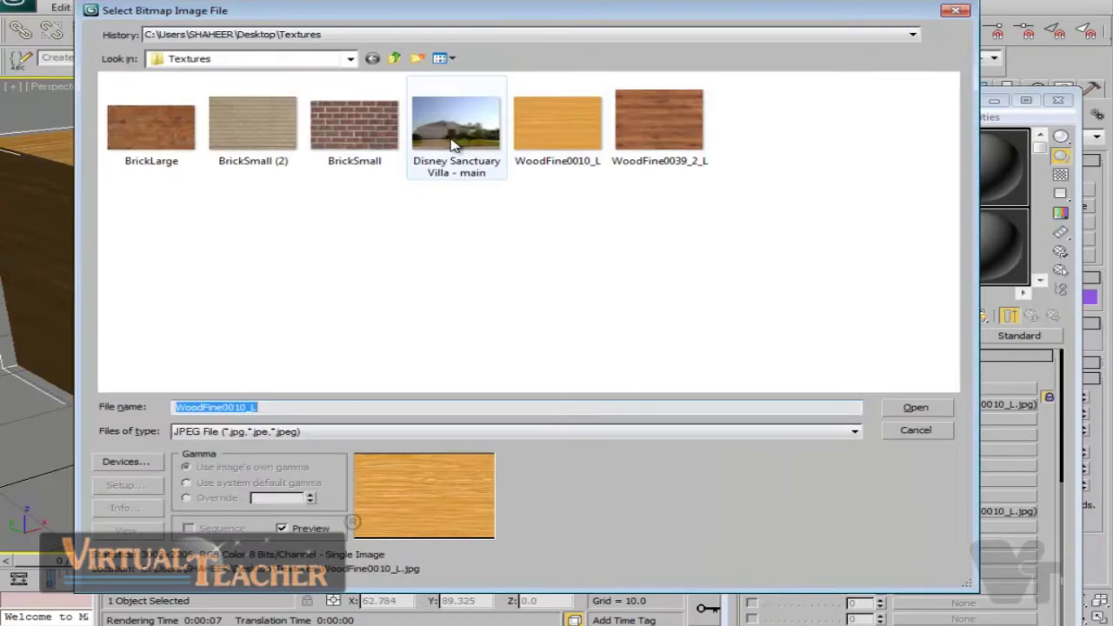
click(454, 139)
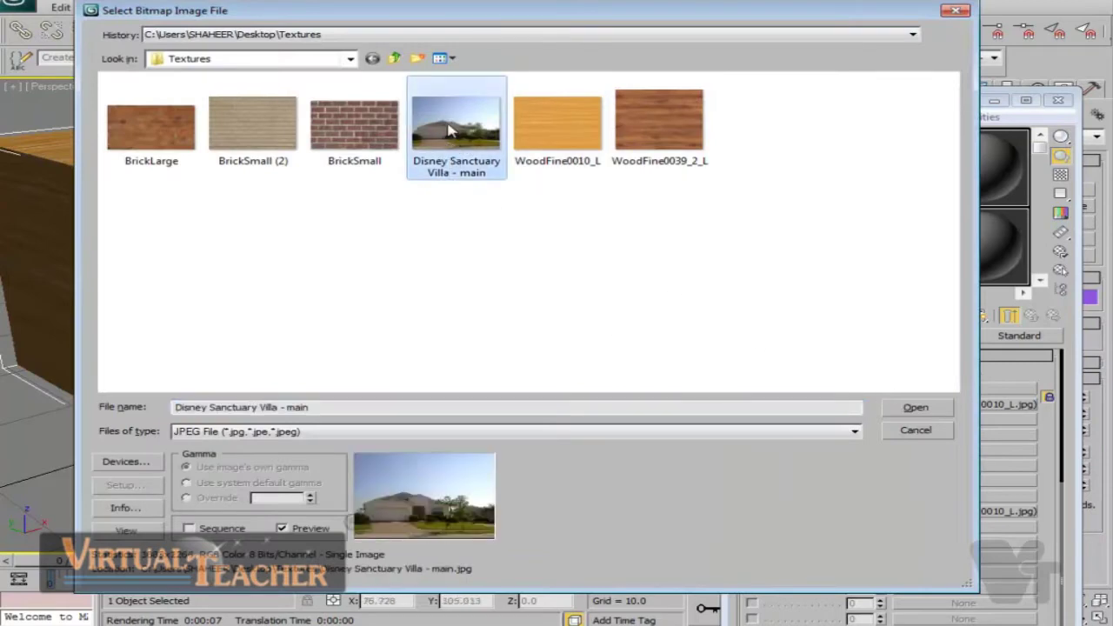
click(937, 412)
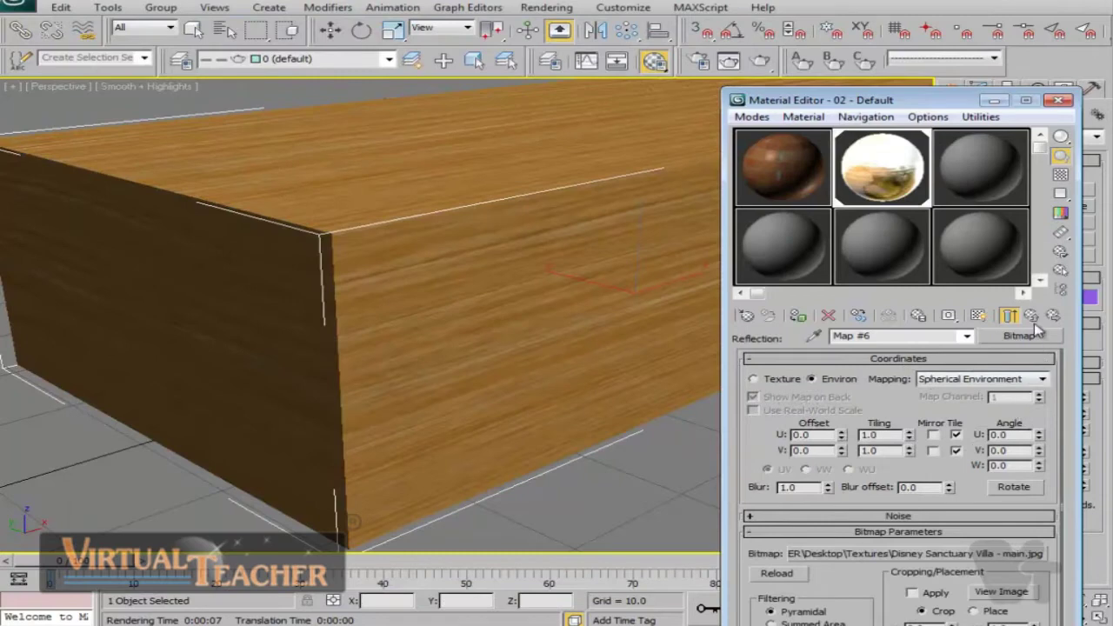
click(1010, 315)
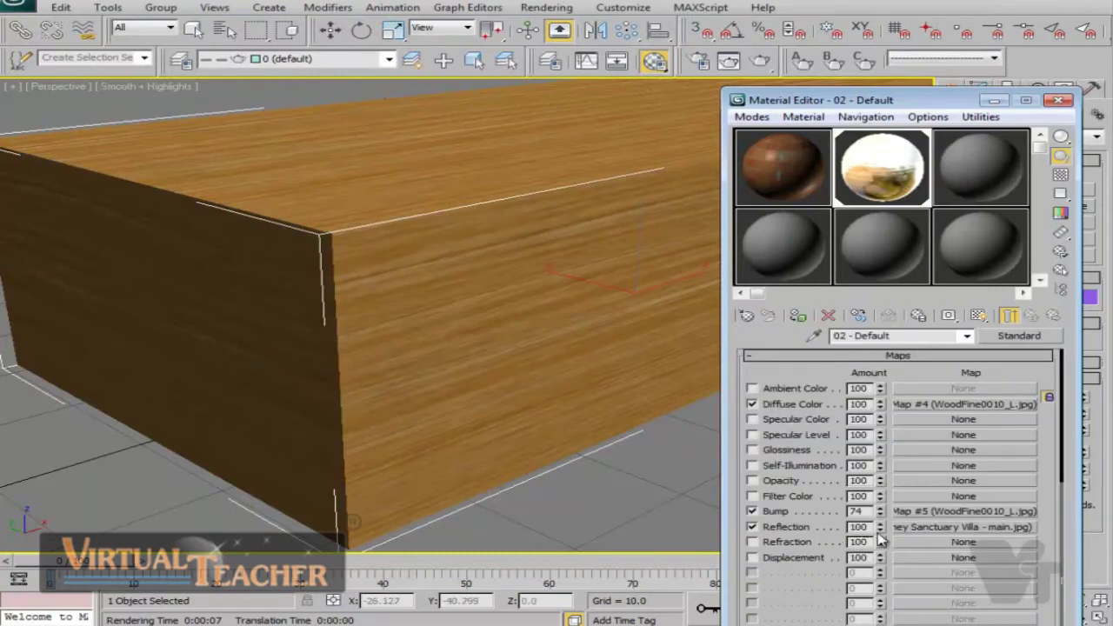
mouse_move(880, 537)
mouse_down()
mouse_move(879, 564)
mouse_move(883, 551)
mouse_up()
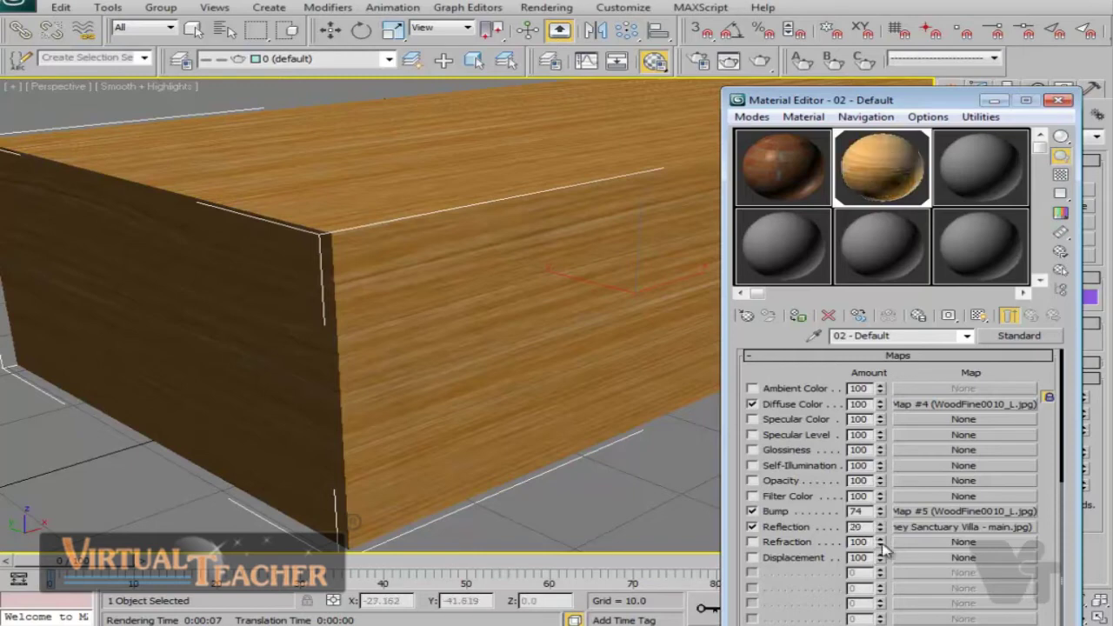
- Render with the reflection, then set the wood material's specular level to 26 and glossiness to 42
click(862, 61)
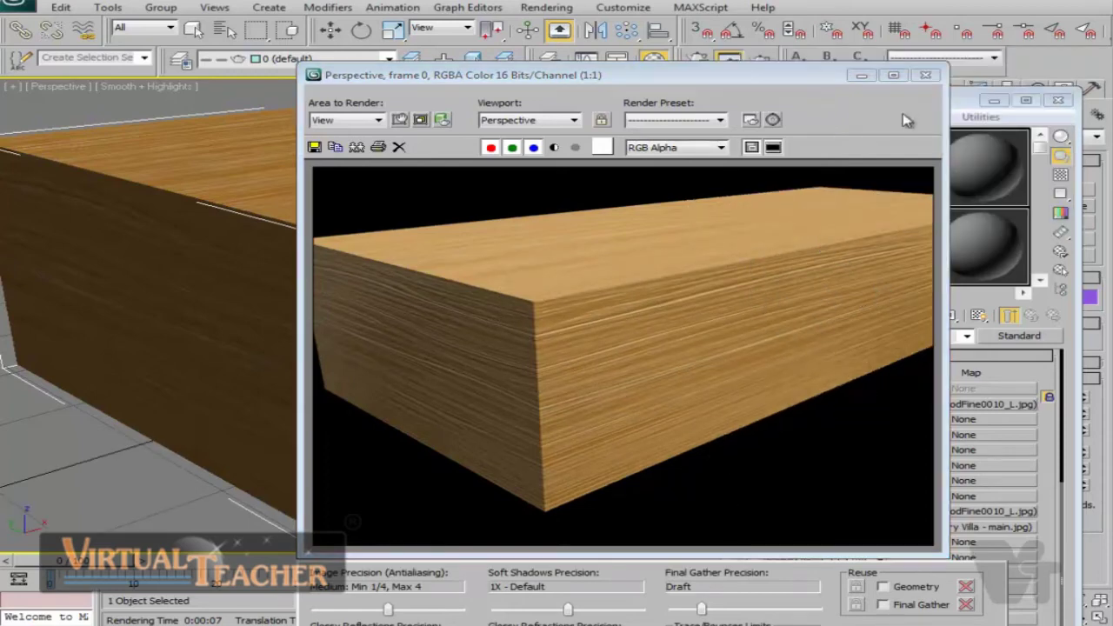
click(963, 100)
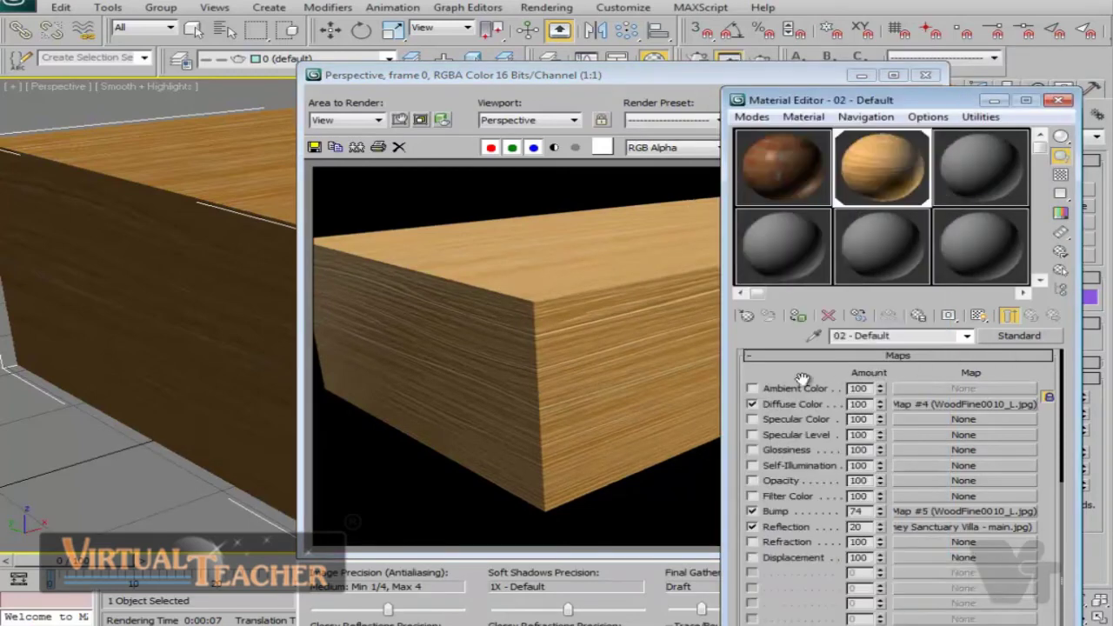
scroll(802, 380, up, 5)
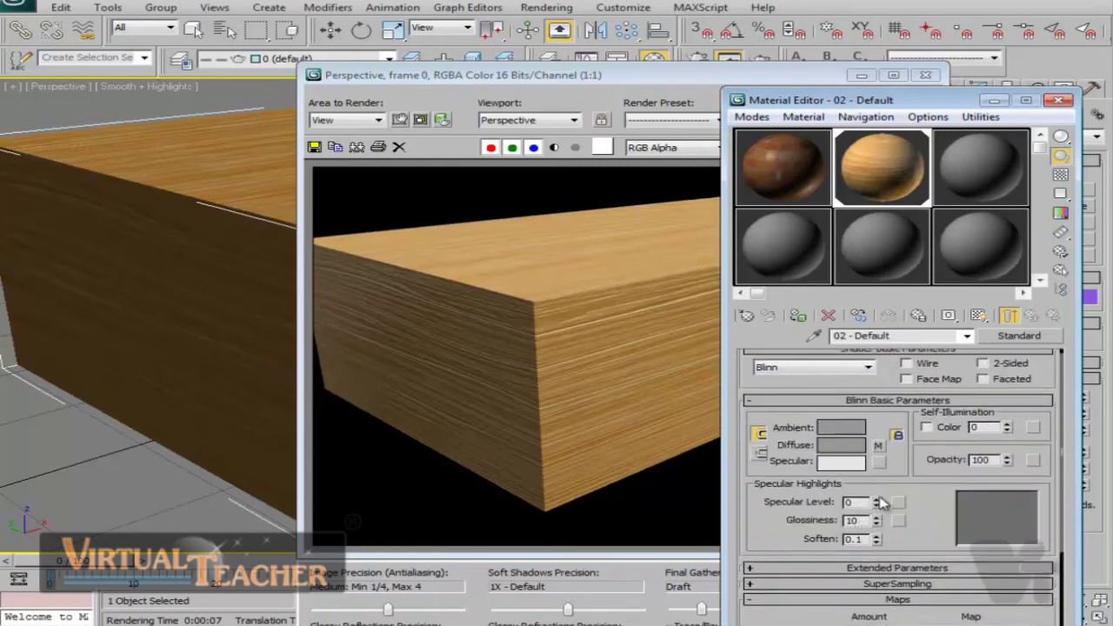
drag(881, 503, 883, 476)
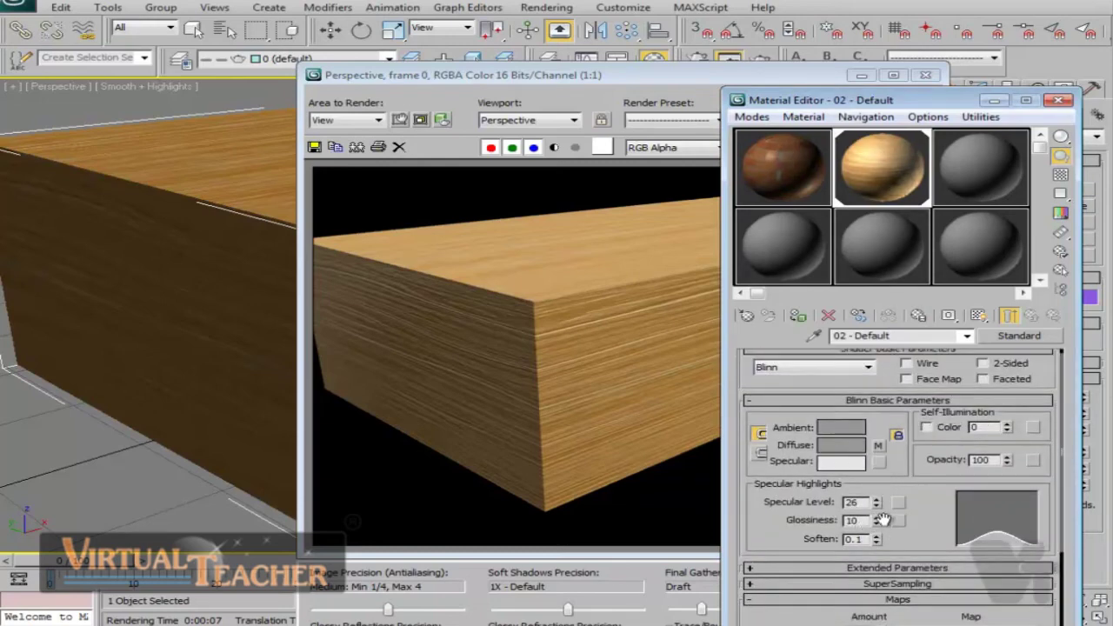
mouse_move(882, 519)
mouse_down()
mouse_move(883, 495)
mouse_move(877, 515)
mouse_up()
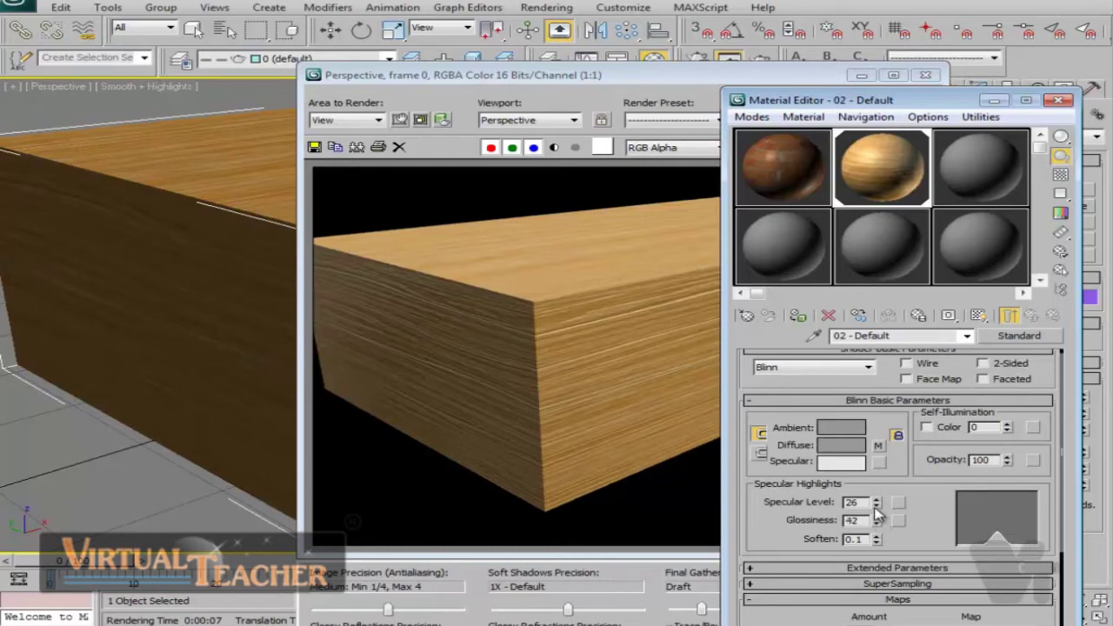
click(766, 77)
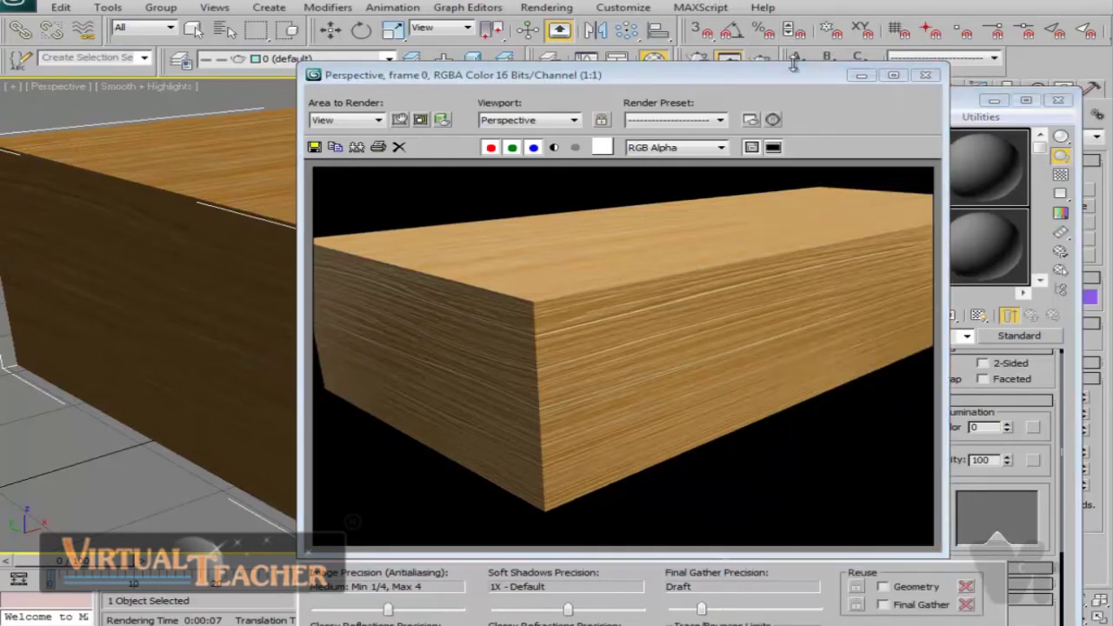
- Re-render the wood box twice to preview the glossier material, then close the rendered frame
click(763, 58)
click(965, 109)
scroll(912, 498, down, 5)
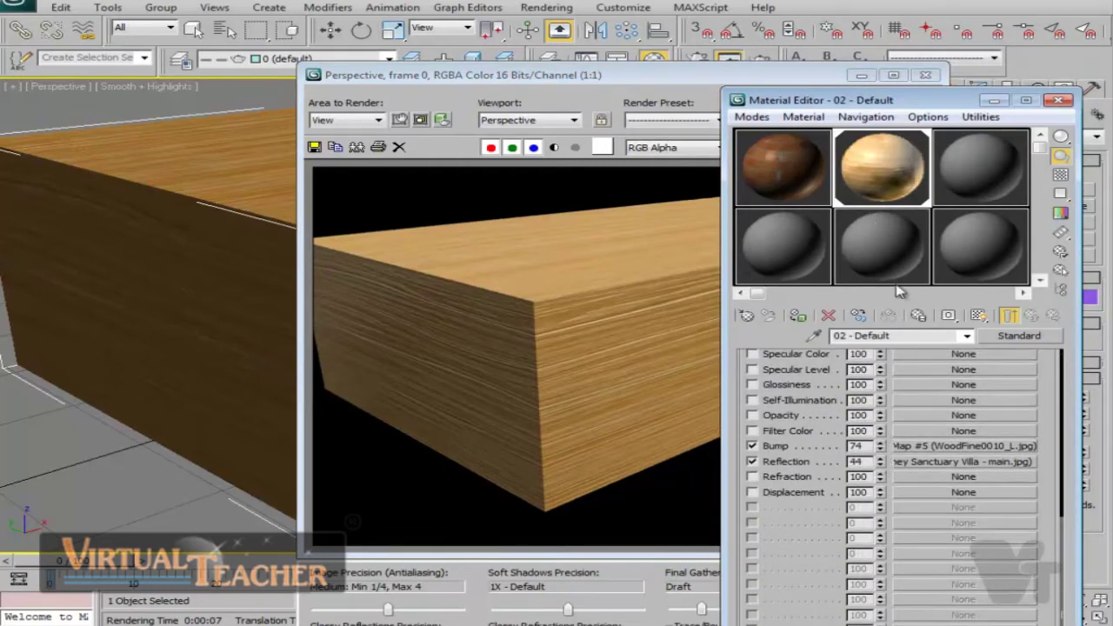
drag(800, 82, 629, 134)
click(761, 58)
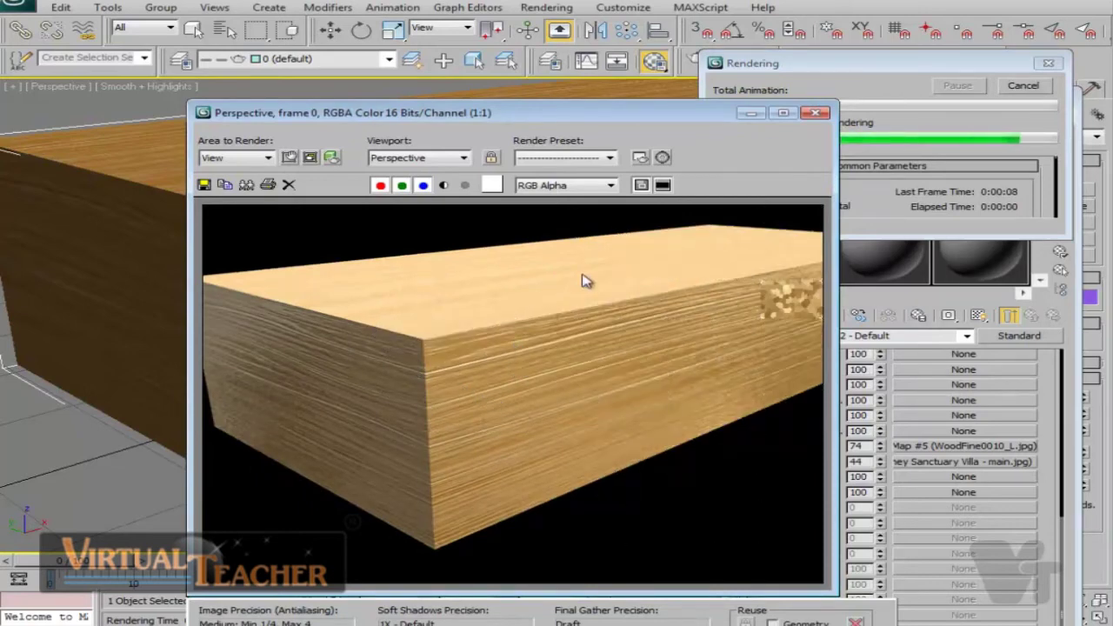
scroll(502, 422, down, 4)
scroll(502, 422, up, 4)
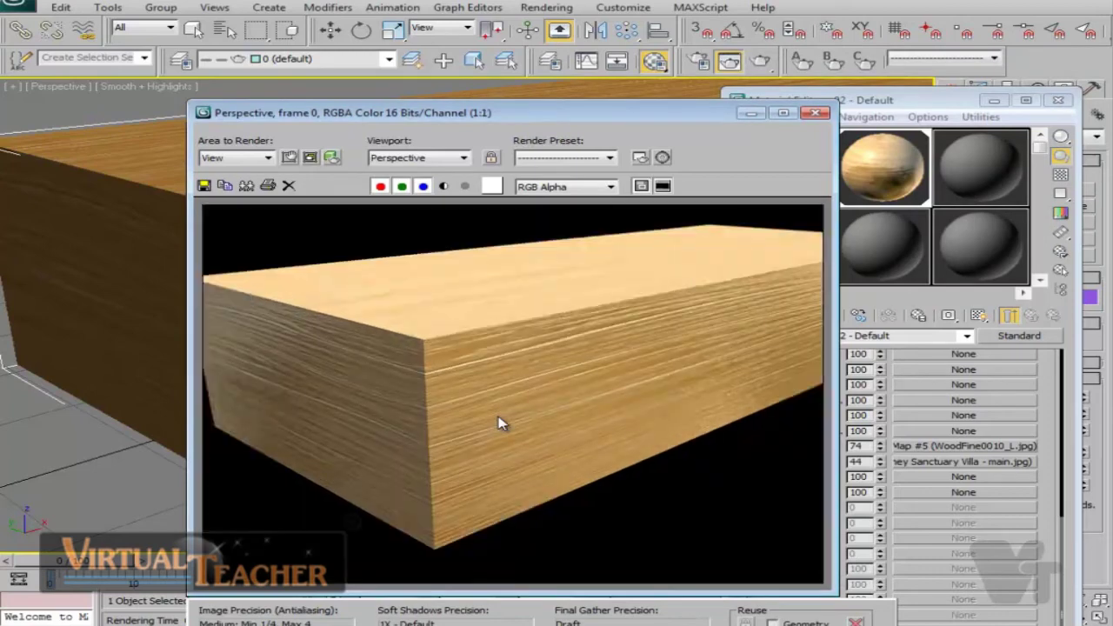
click(816, 114)
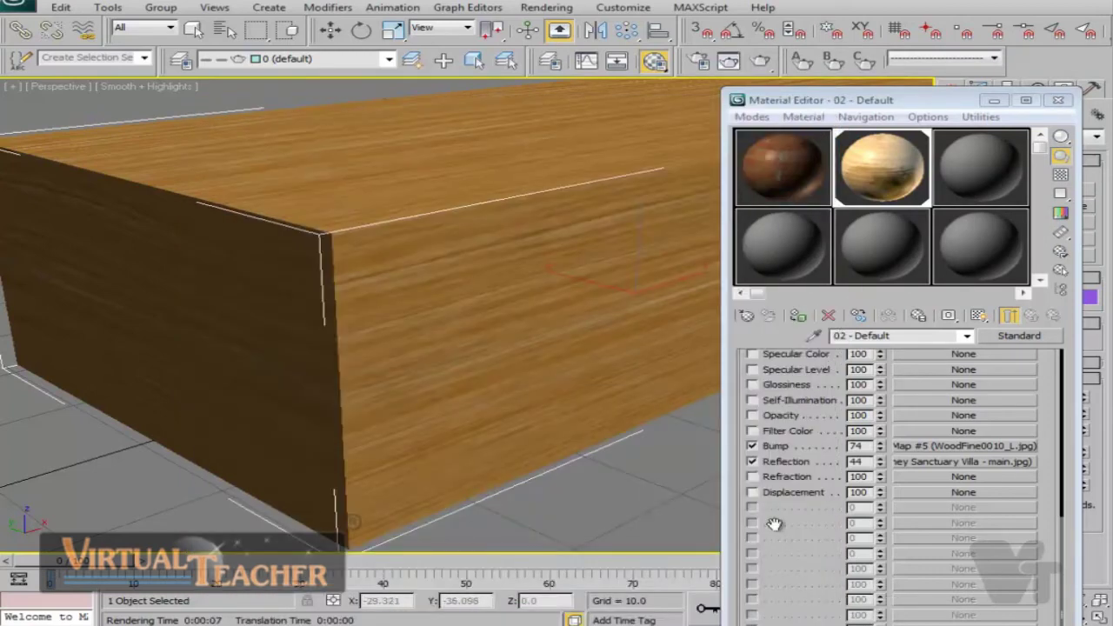
- Switch the wood material to the Anisotropic shader, raise Specular Level to 68, and render
scroll(765, 391, up, 10)
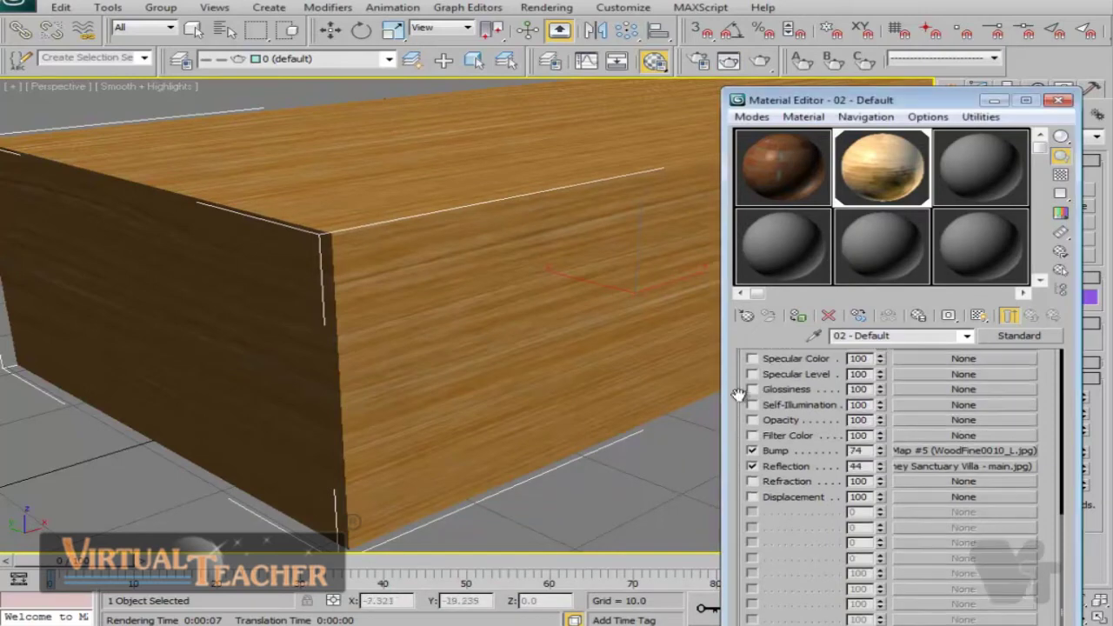
click(810, 354)
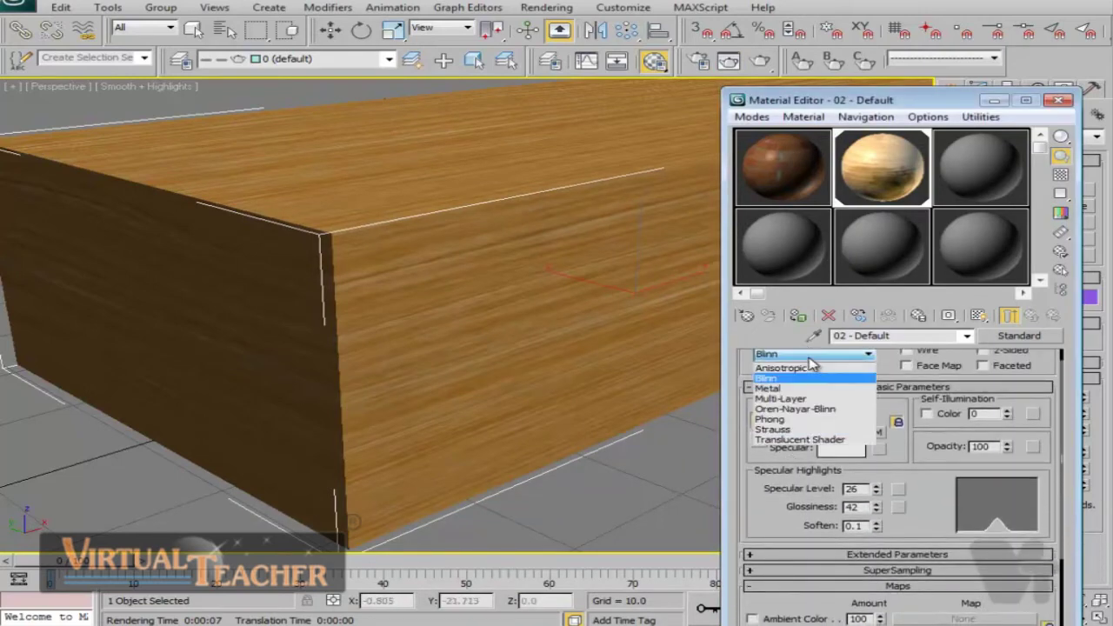
click(808, 369)
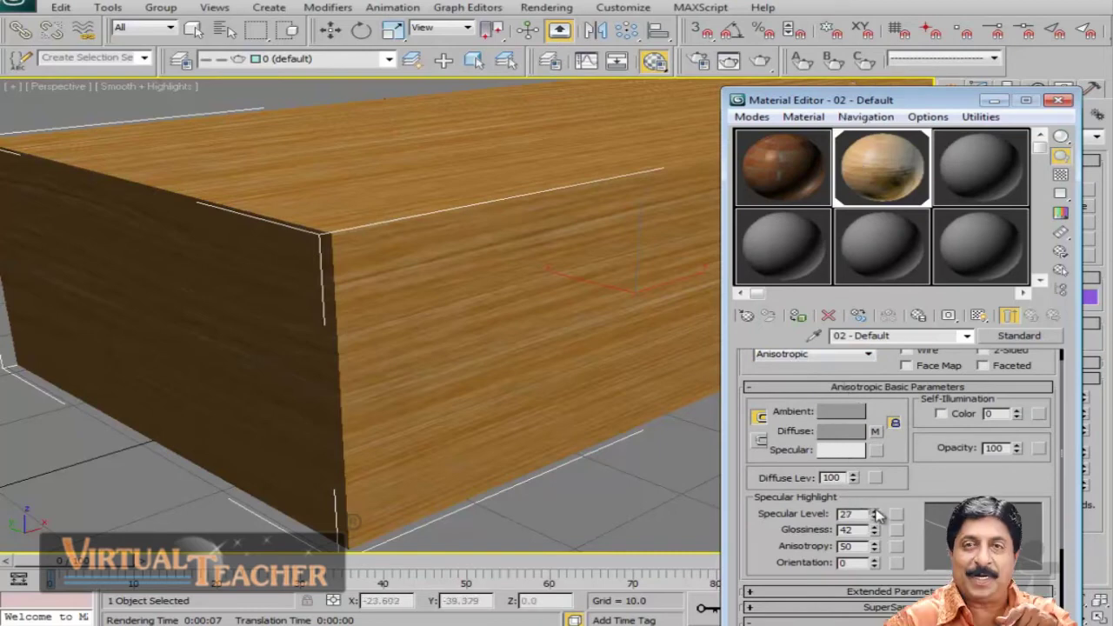
drag(874, 513, 877, 489)
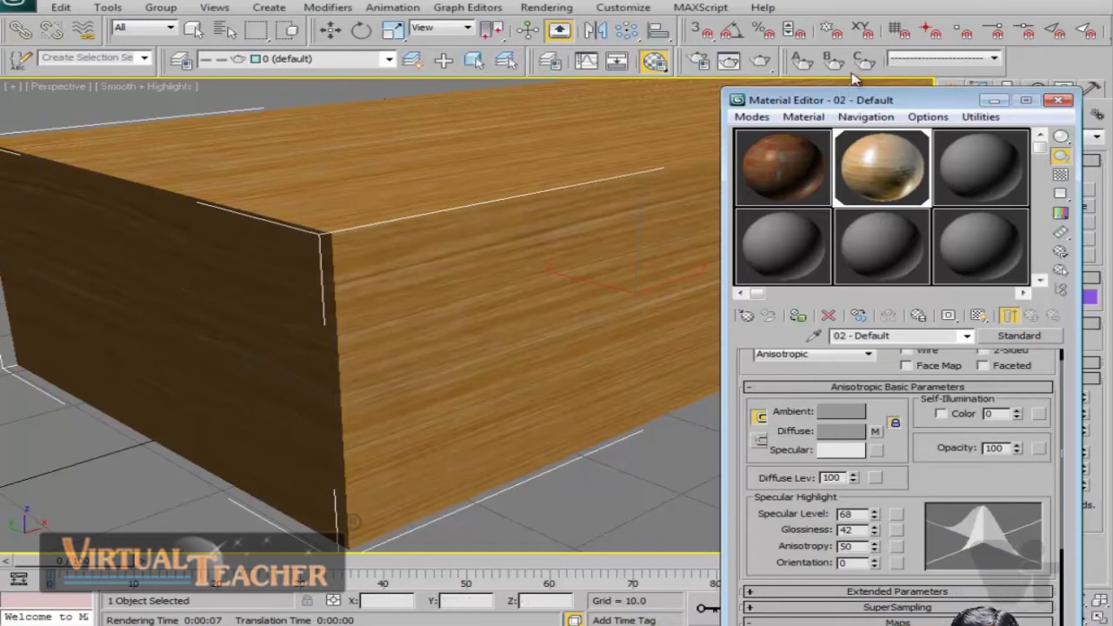
click(763, 61)
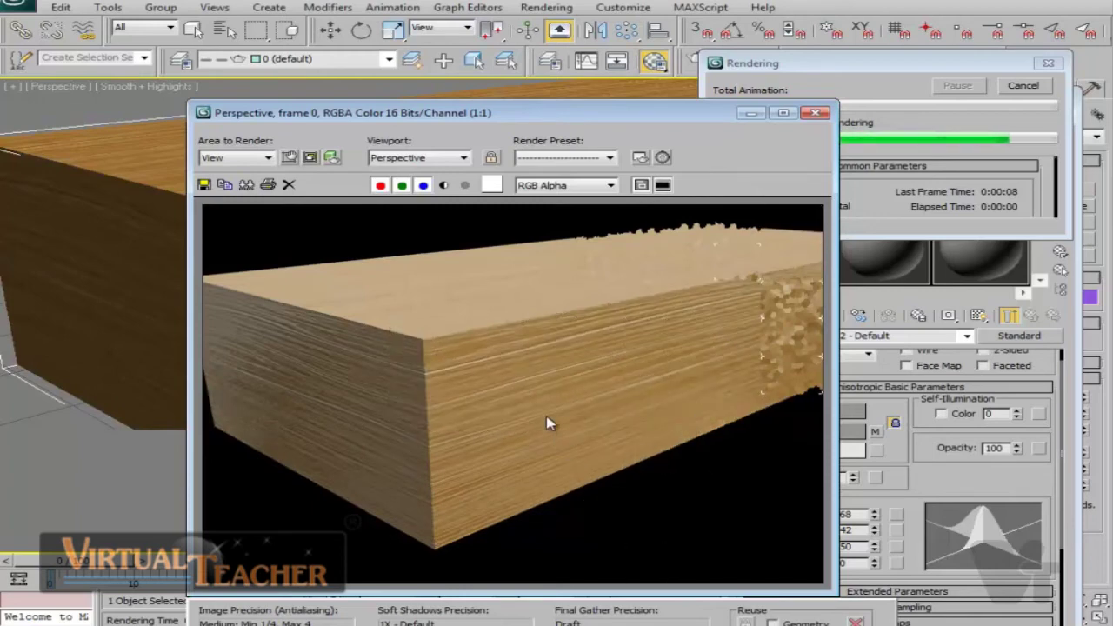
- Zoom the Perspective view out to fit the whole box, render it, and close the render
click(814, 112)
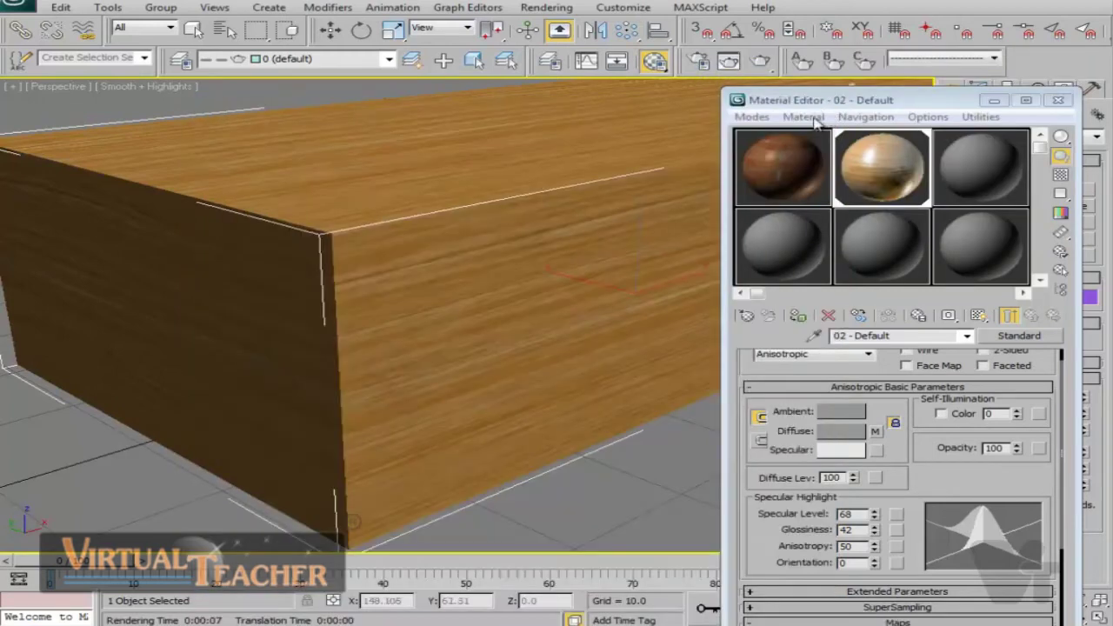
scroll(496, 342, down, 5)
middle_drag(497, 342, 542, 351)
click(761, 60)
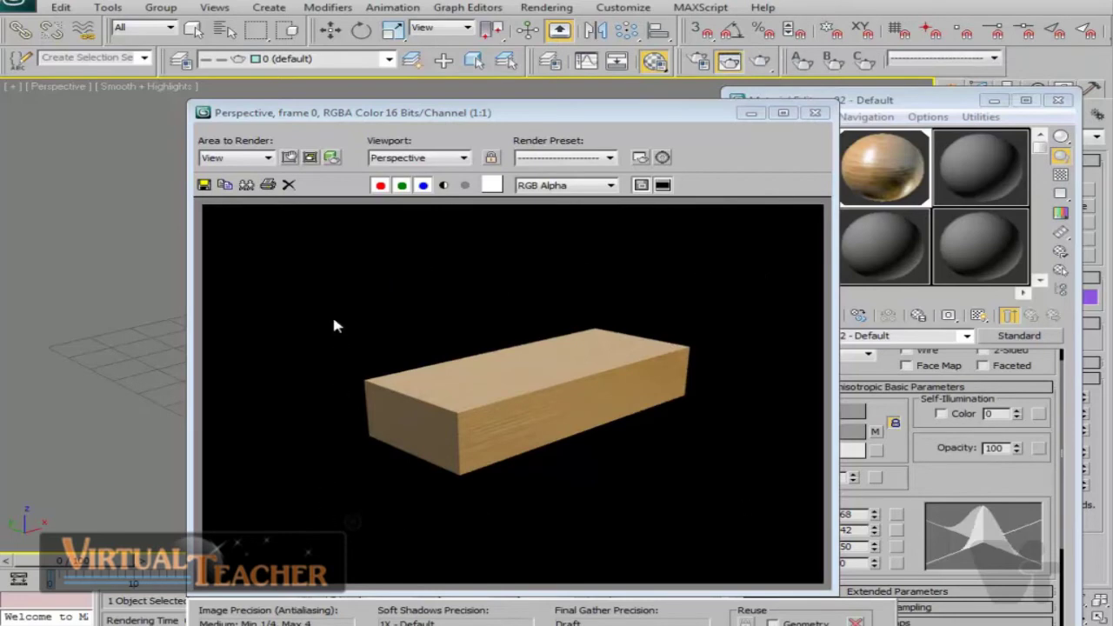
click(815, 112)
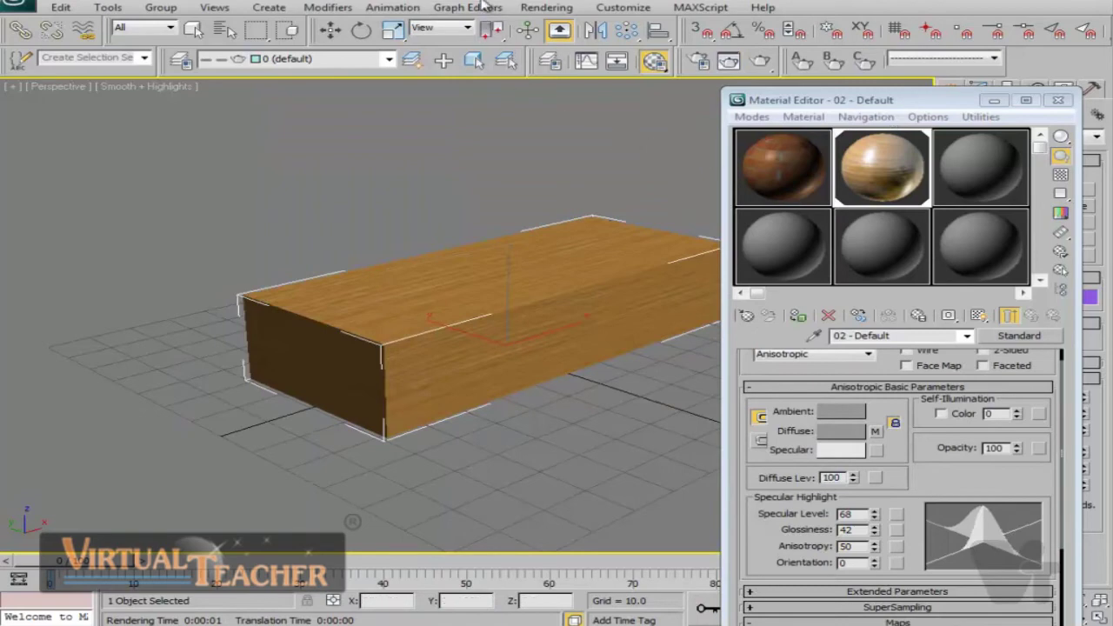
- Set the Environment background colour to a pale light cyan via Rendering > Environment
click(552, 9)
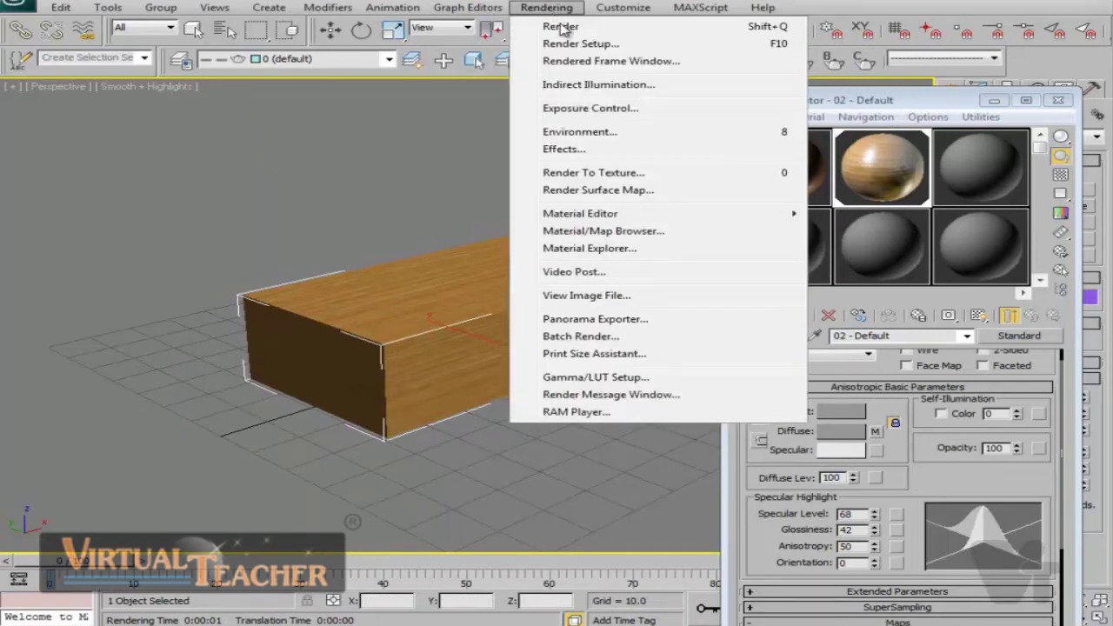
click(733, 142)
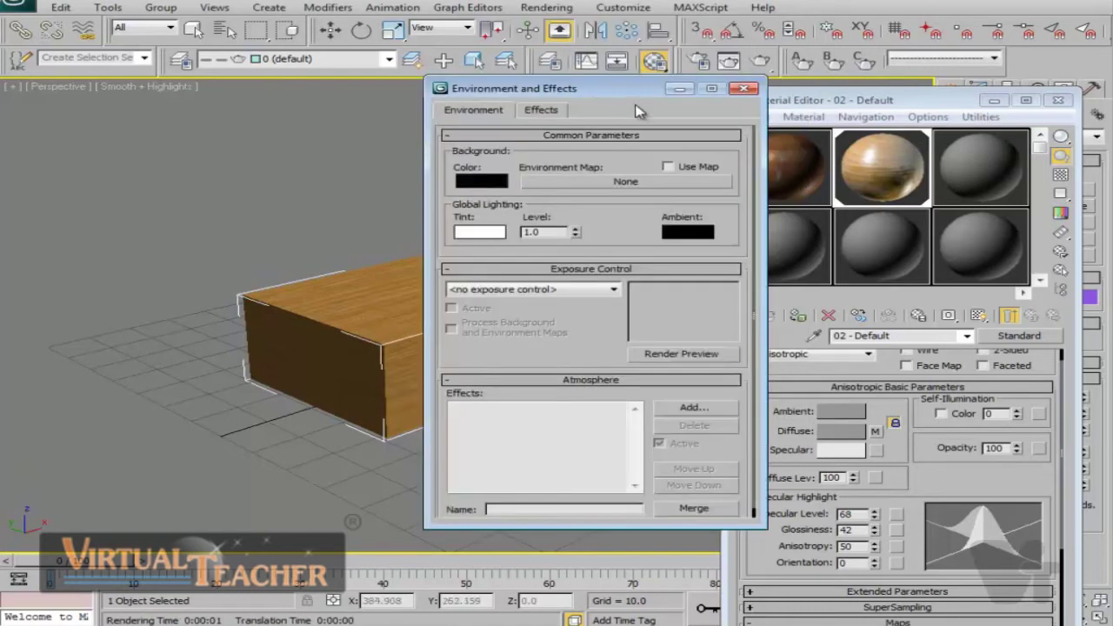
click(499, 184)
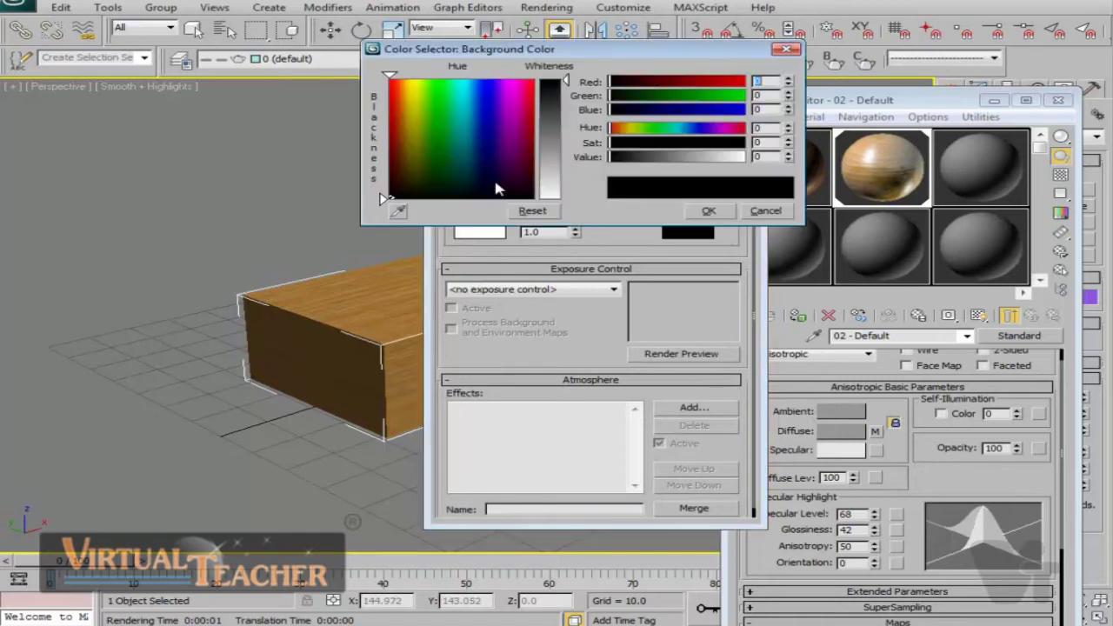
drag(487, 101, 465, 107)
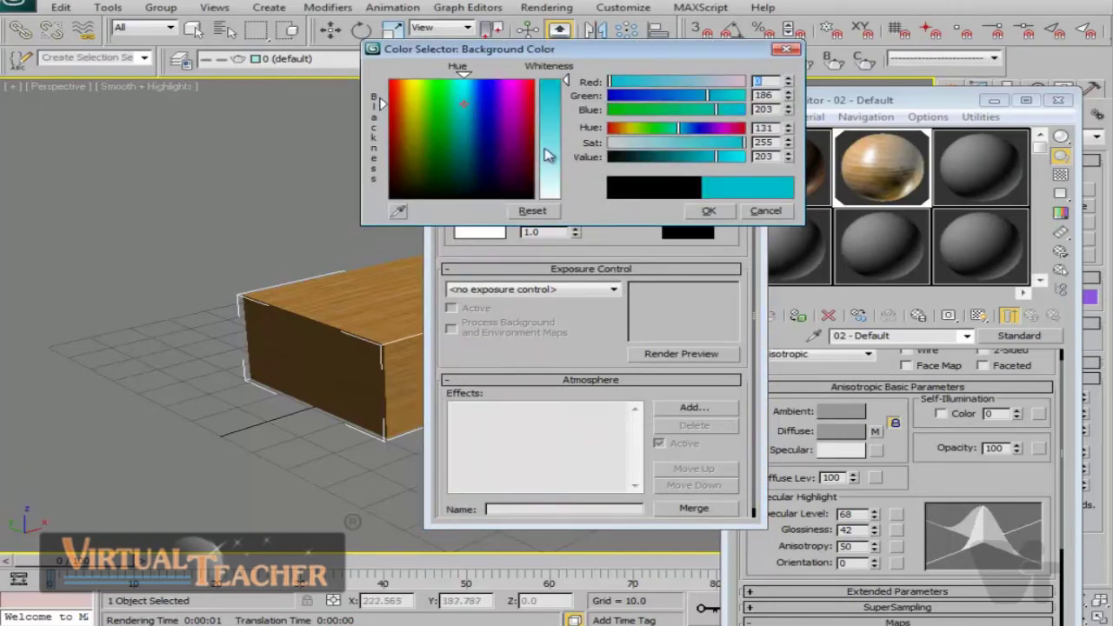
click(559, 169)
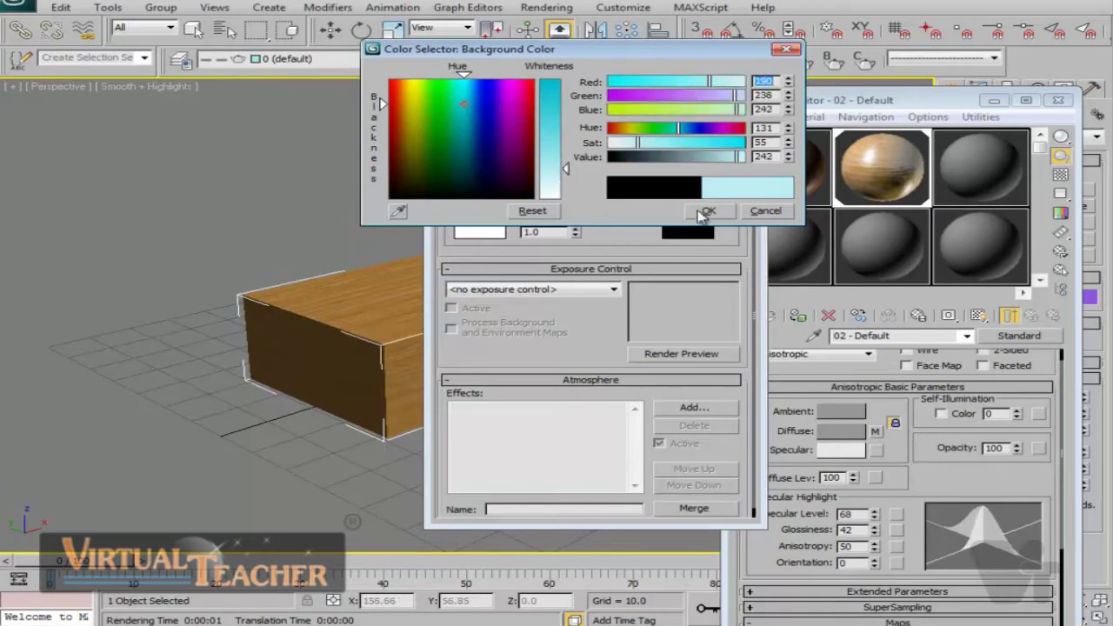
click(706, 211)
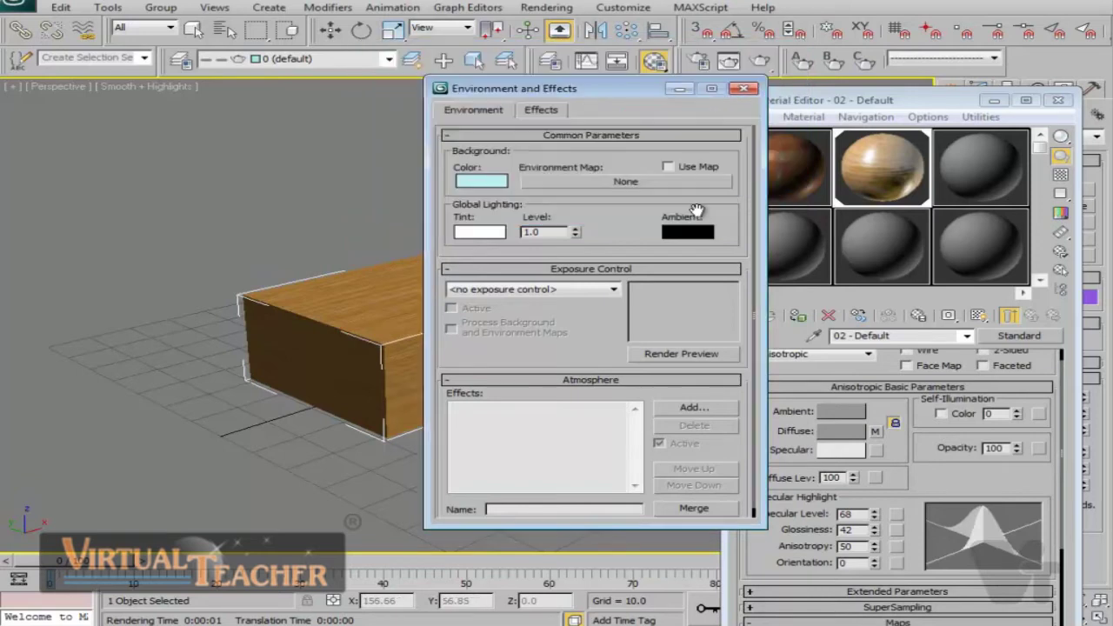
click(753, 84)
- Render the box against the pale cyan background, close the render and Material Editor, and reopen Environment and Effects
click(760, 65)
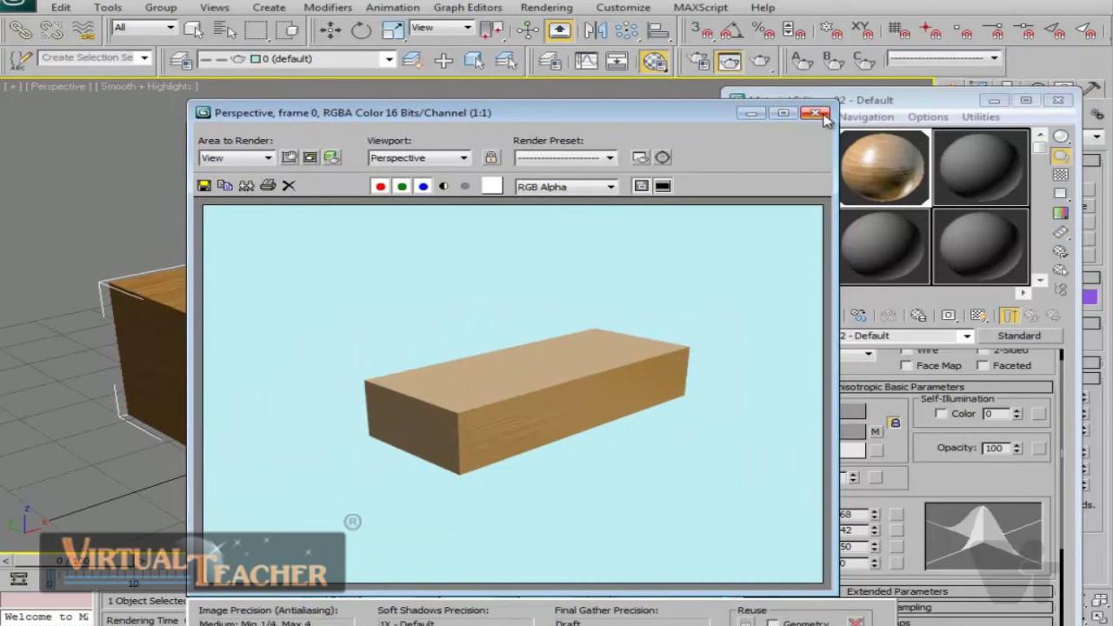
click(815, 113)
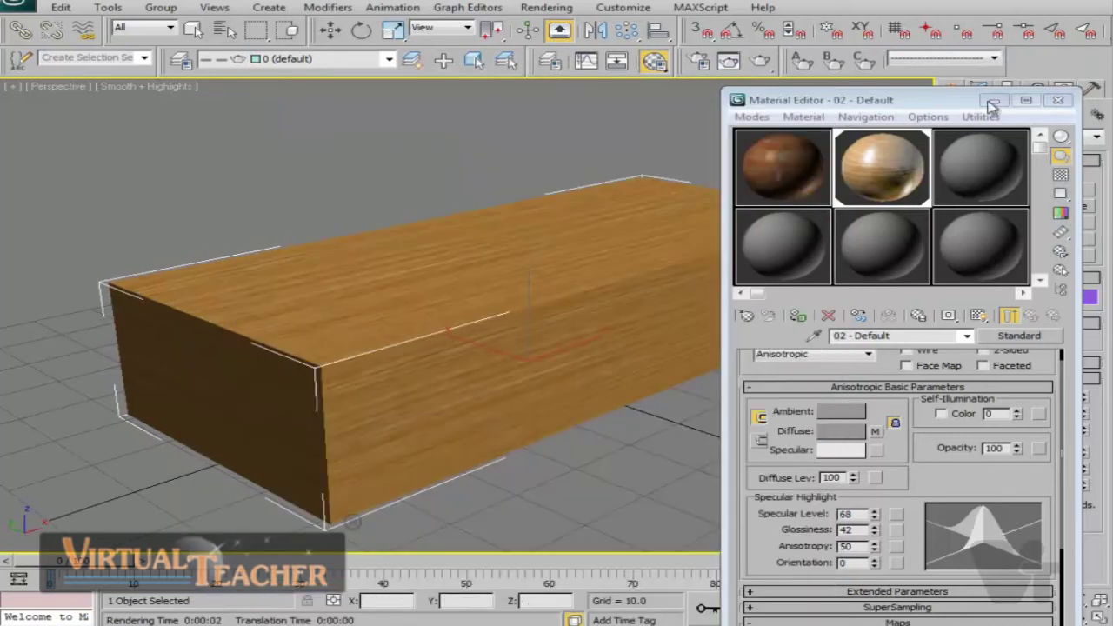
click(1058, 100)
middle_drag(603, 336, 626, 361)
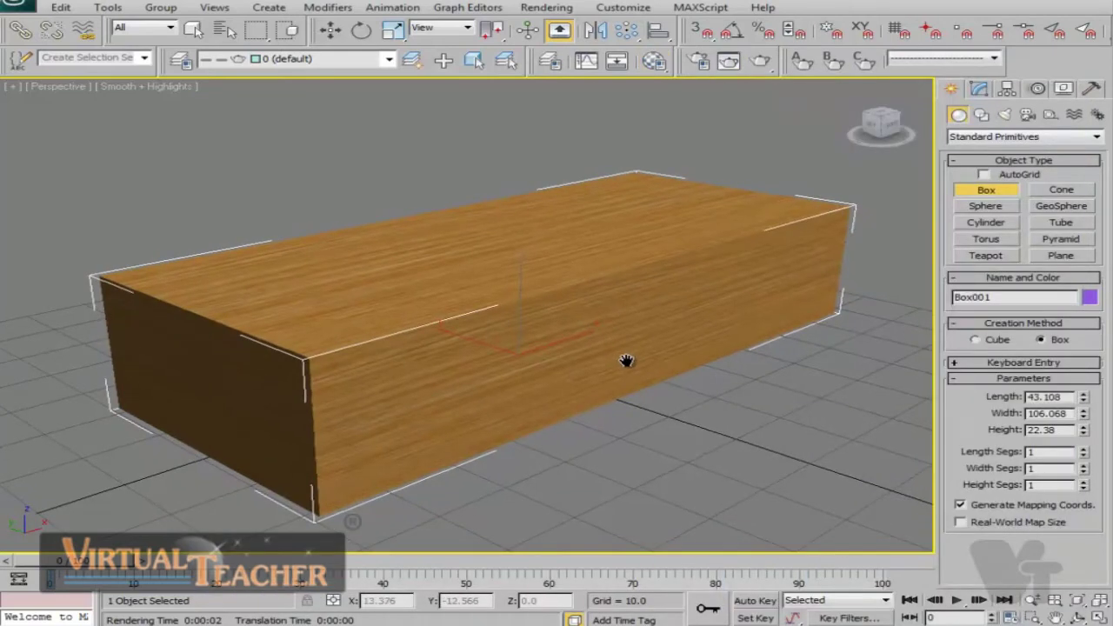
key(8)
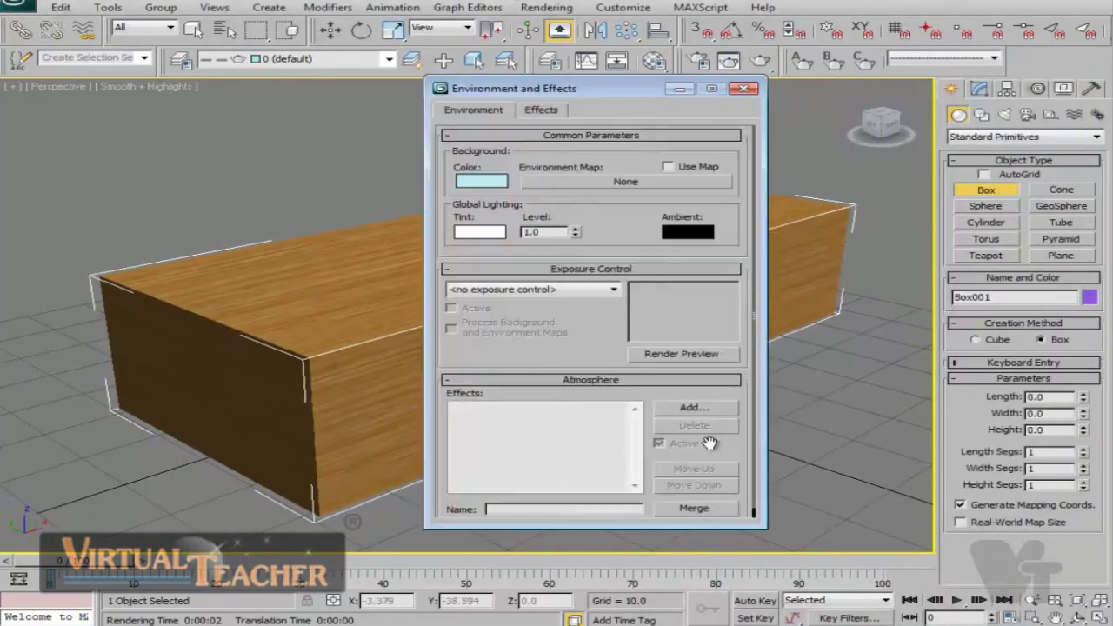
- Set the environment background map to the bitmap 'Disney Sanctuary Villa - main.jpg'
click(645, 186)
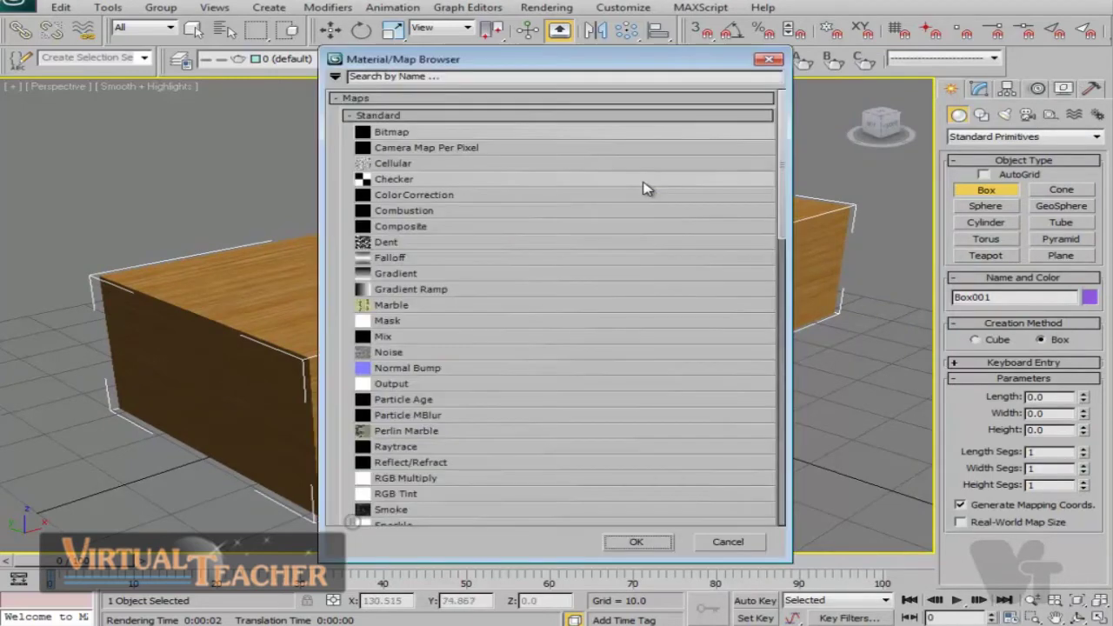
double_click(439, 135)
click(495, 155)
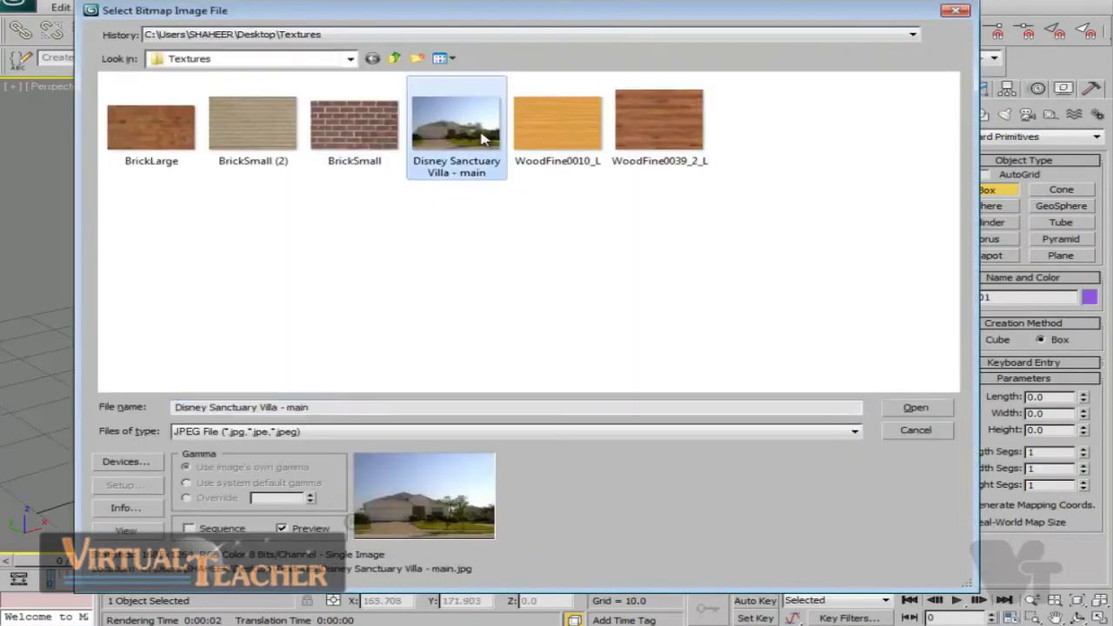
click(915, 408)
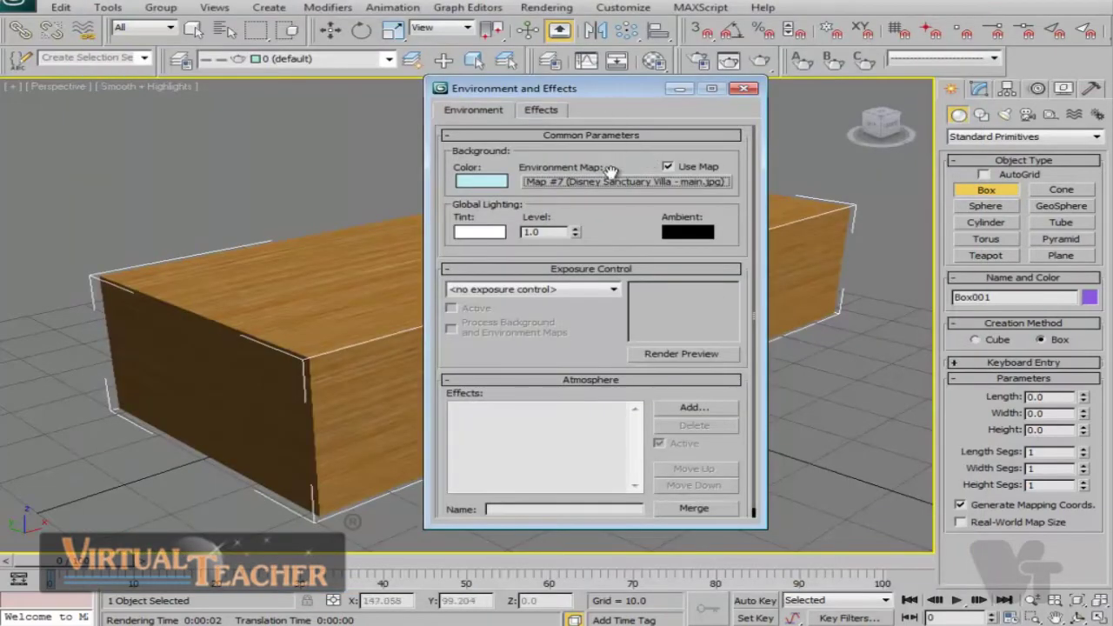
click(742, 90)
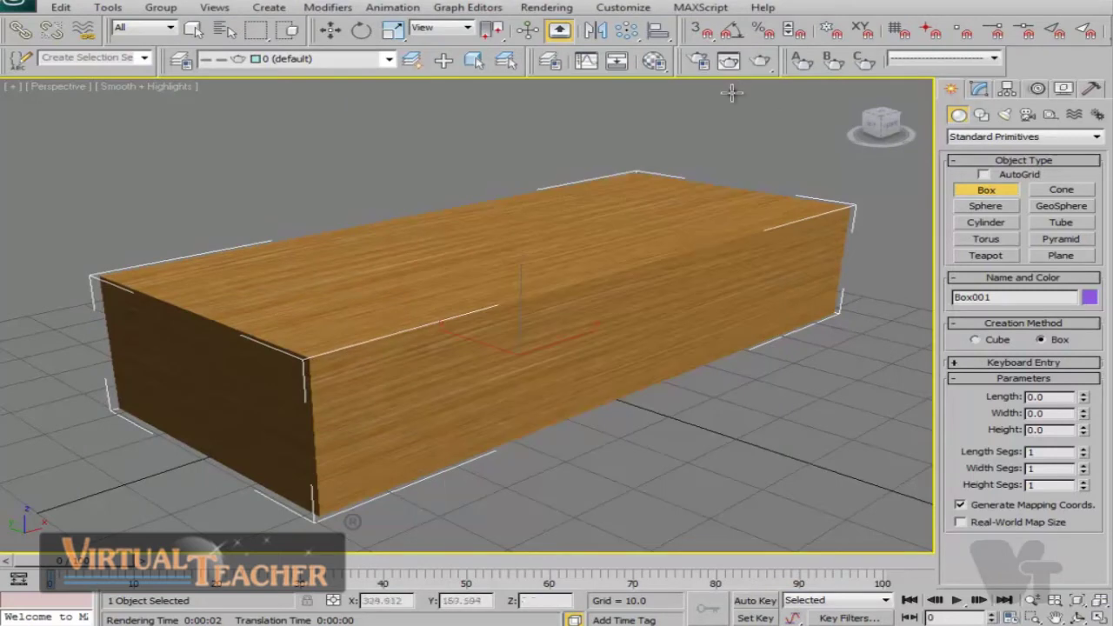
- Render the wood box over the villa photo from the current, low and high viewing angles
click(761, 59)
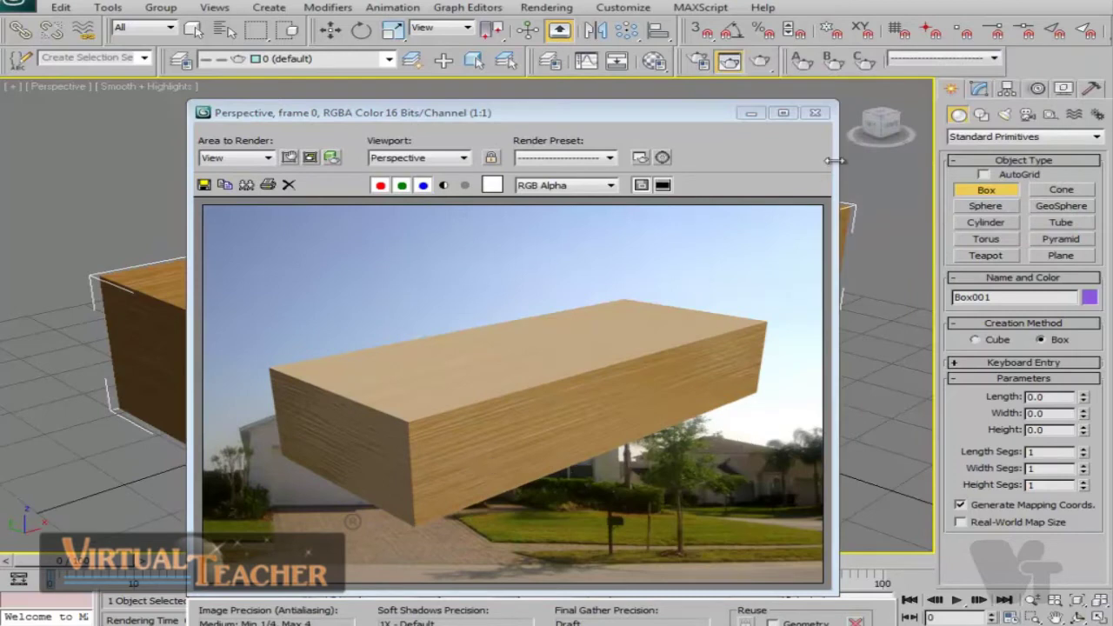
click(814, 113)
alt+middle_drag(688, 306, 621, 373)
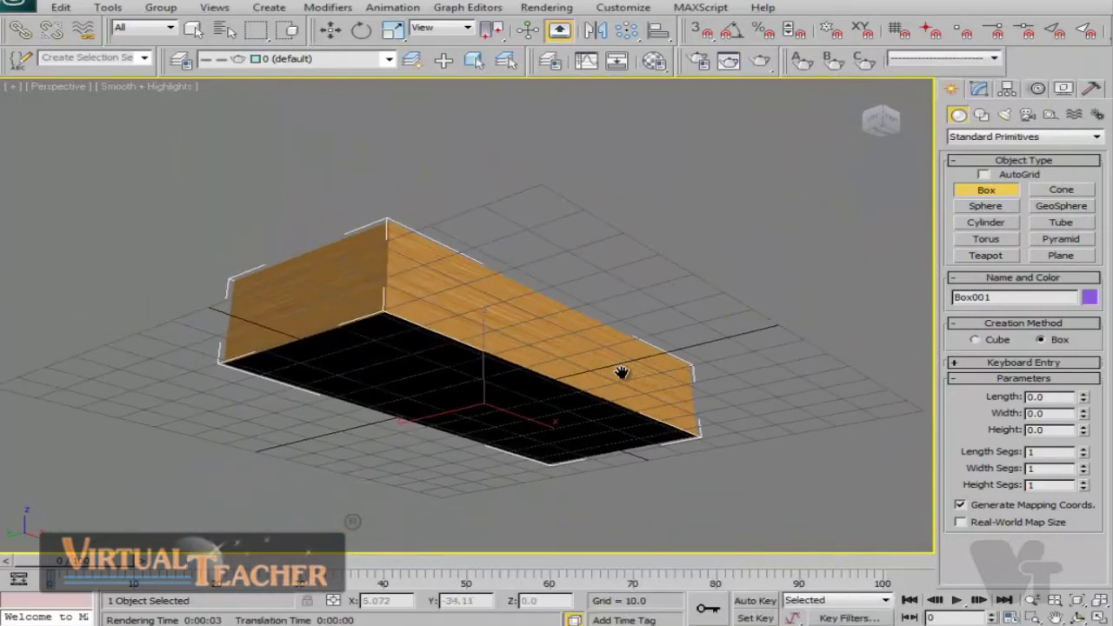
click(762, 61)
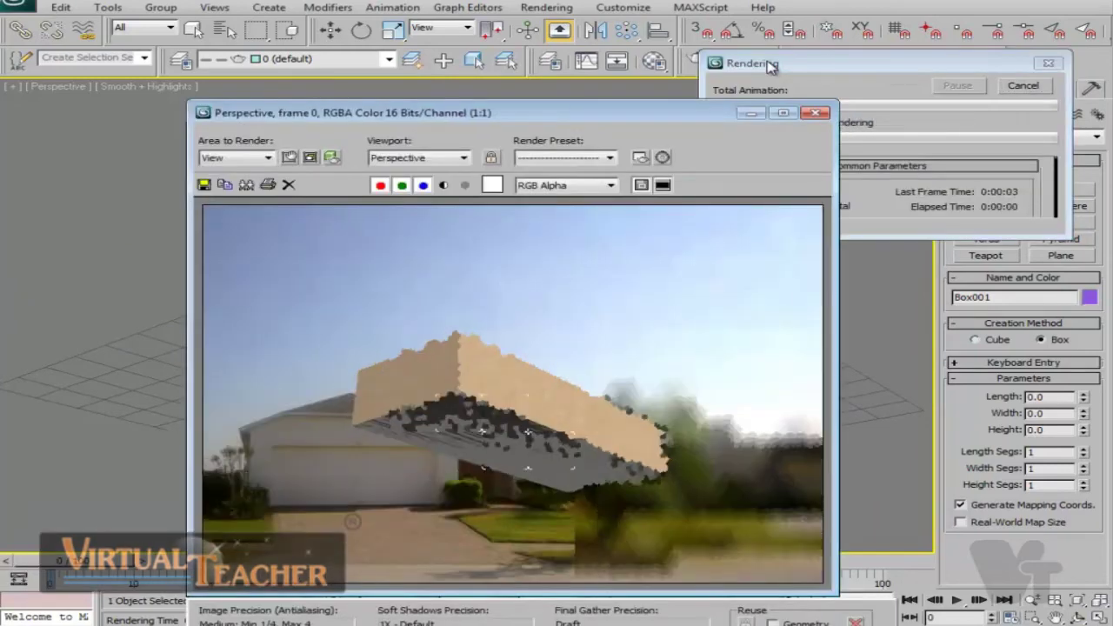
click(813, 114)
alt+middle_drag(580, 427, 763, 92)
click(760, 60)
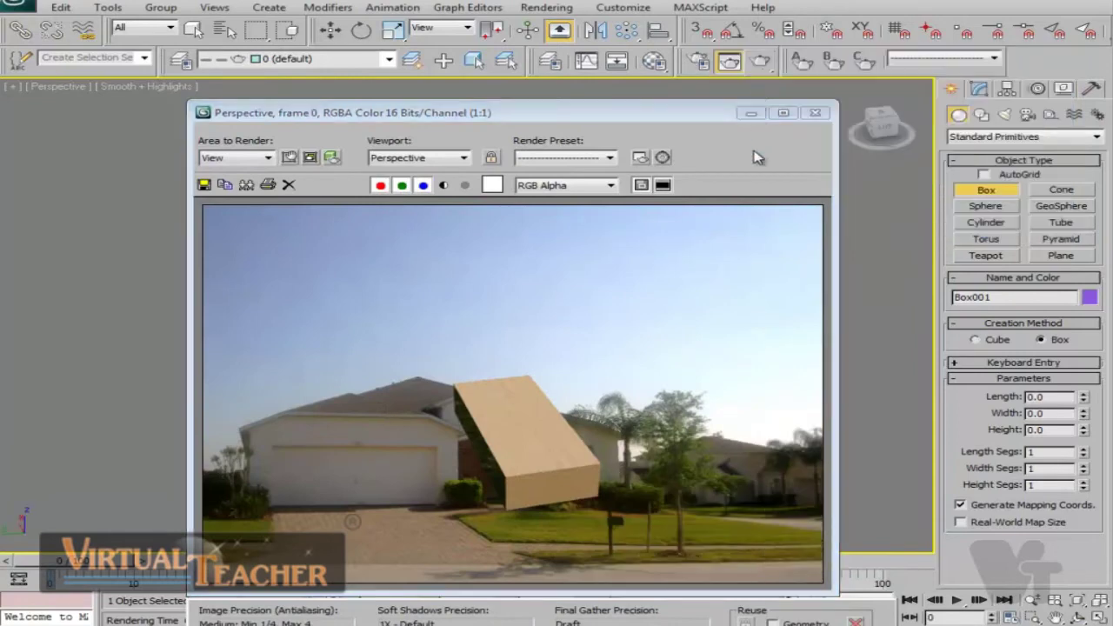
click(815, 114)
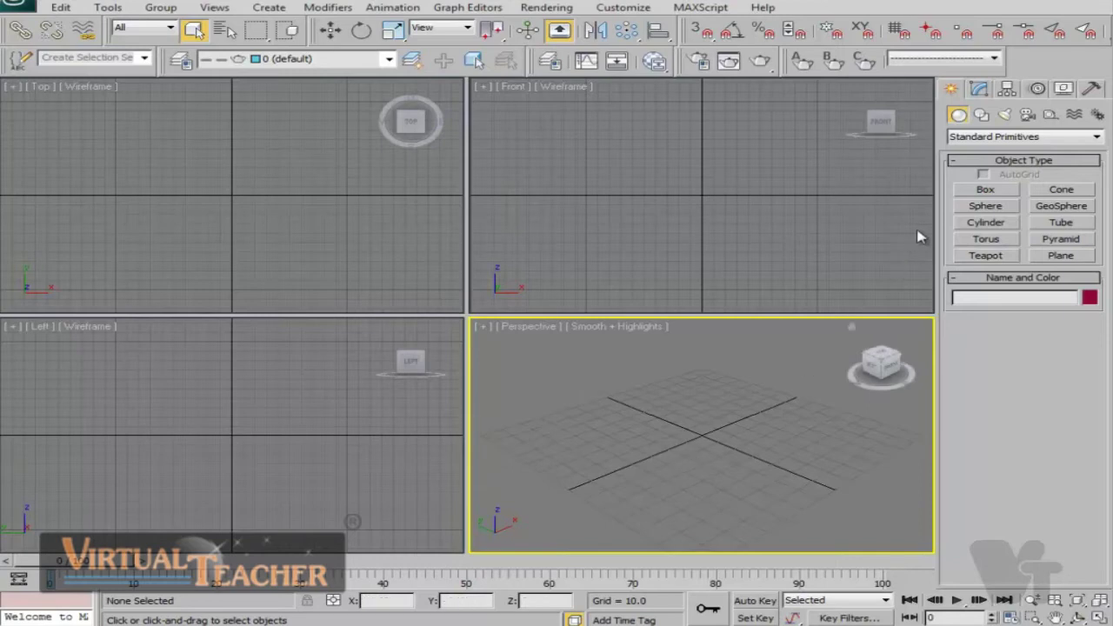
- Create a flat box about 40 units tall (77.838 × 136.467 × 40.08) in Perspective
click(985, 190)
drag(557, 465, 902, 428)
click(882, 368)
scroll(552, 417, up, 3)
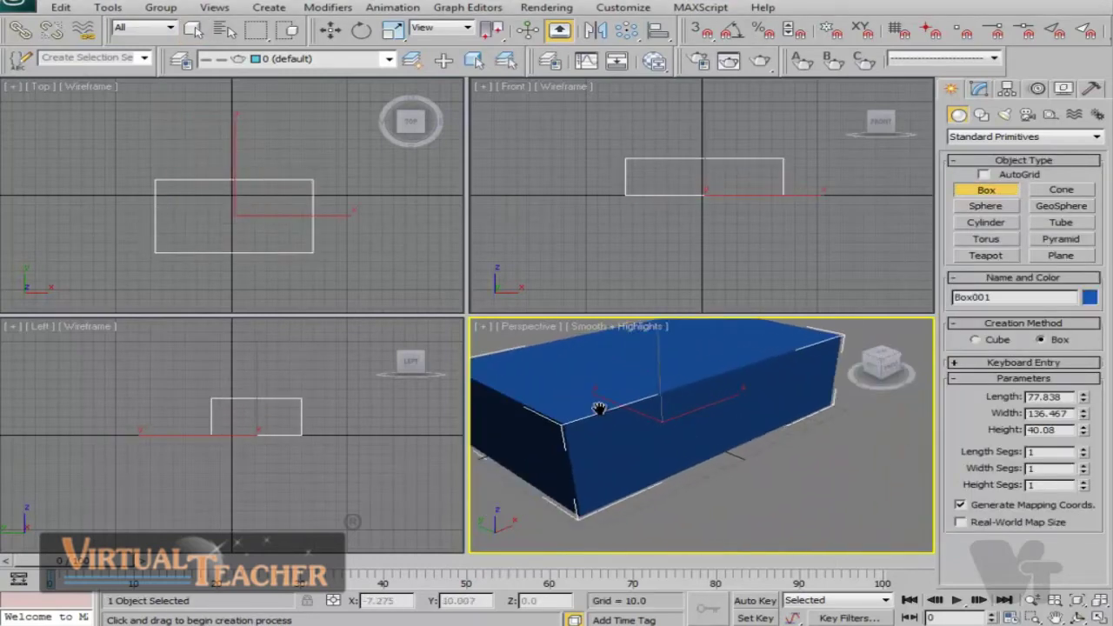
- Maximize the Perspective view and open the Slate Material Editor
key(alt+w)
middle_drag(678, 397, 746, 415)
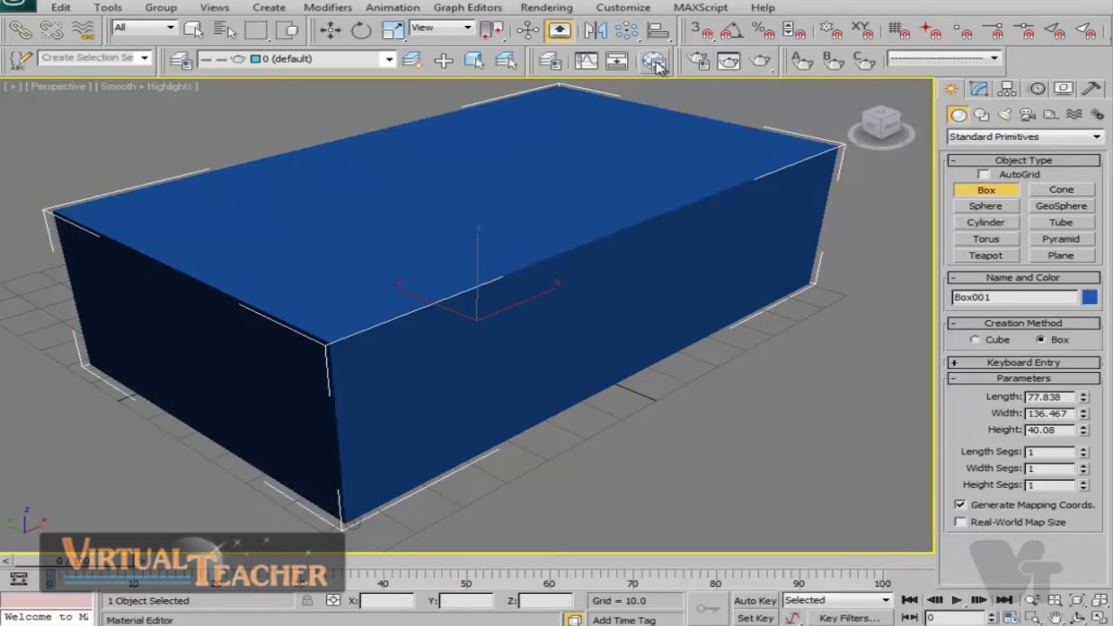
drag(657, 66, 658, 124)
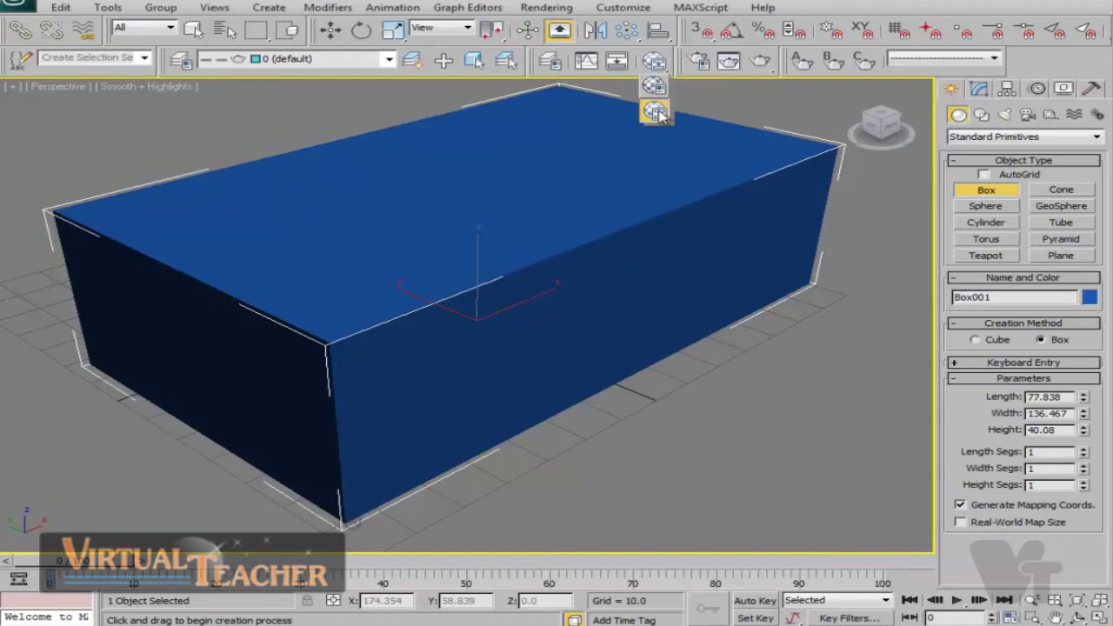
drag(658, 114, 678, 67)
click(148, 72)
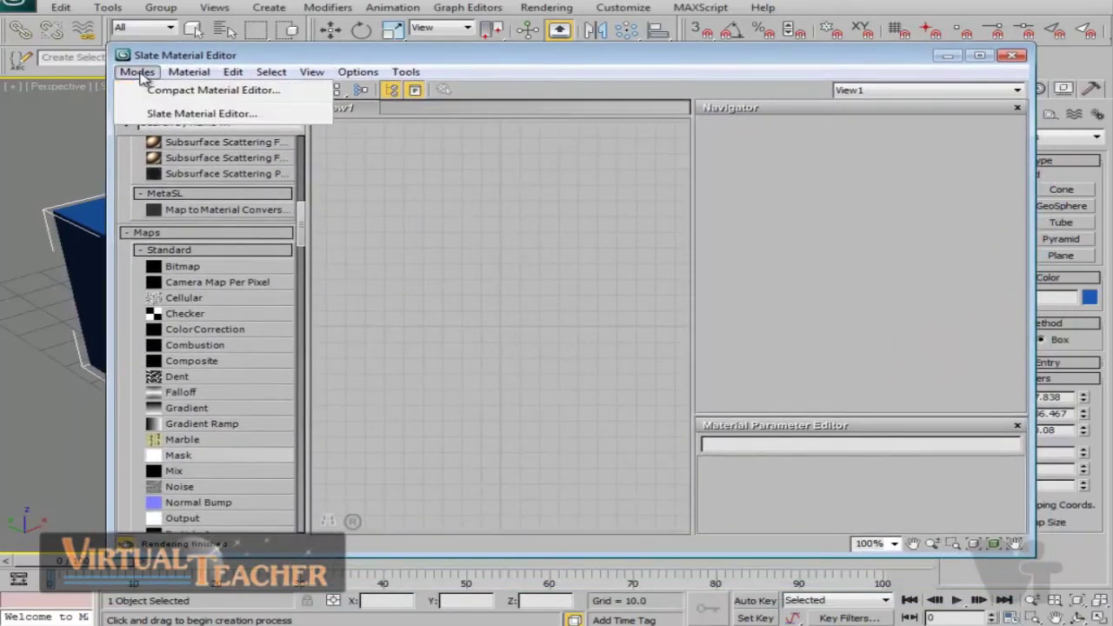
click(150, 88)
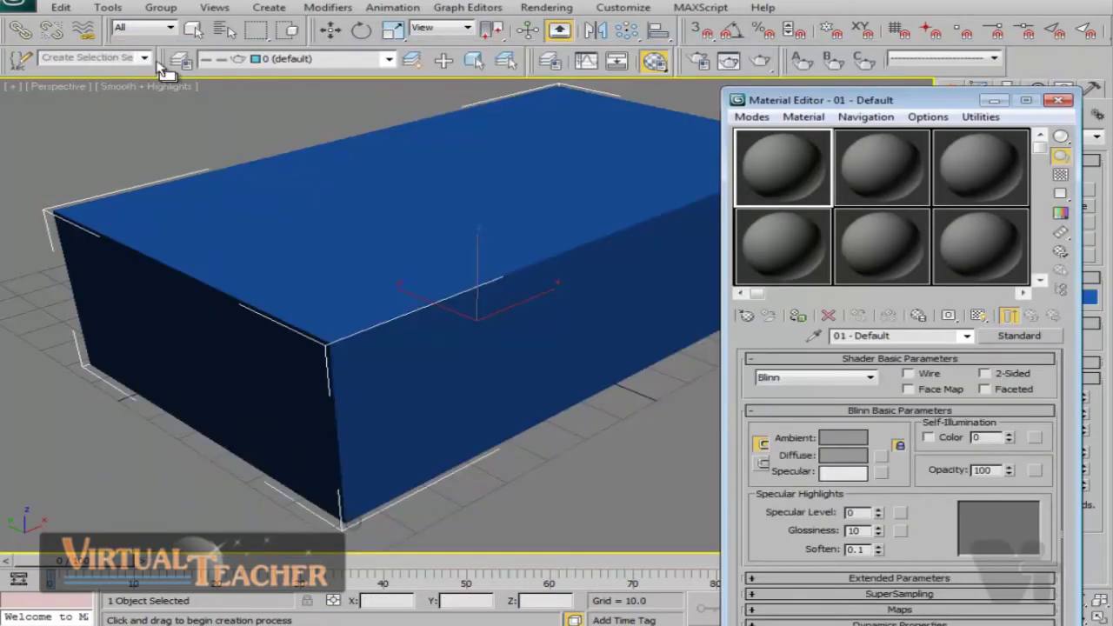
click(752, 117)
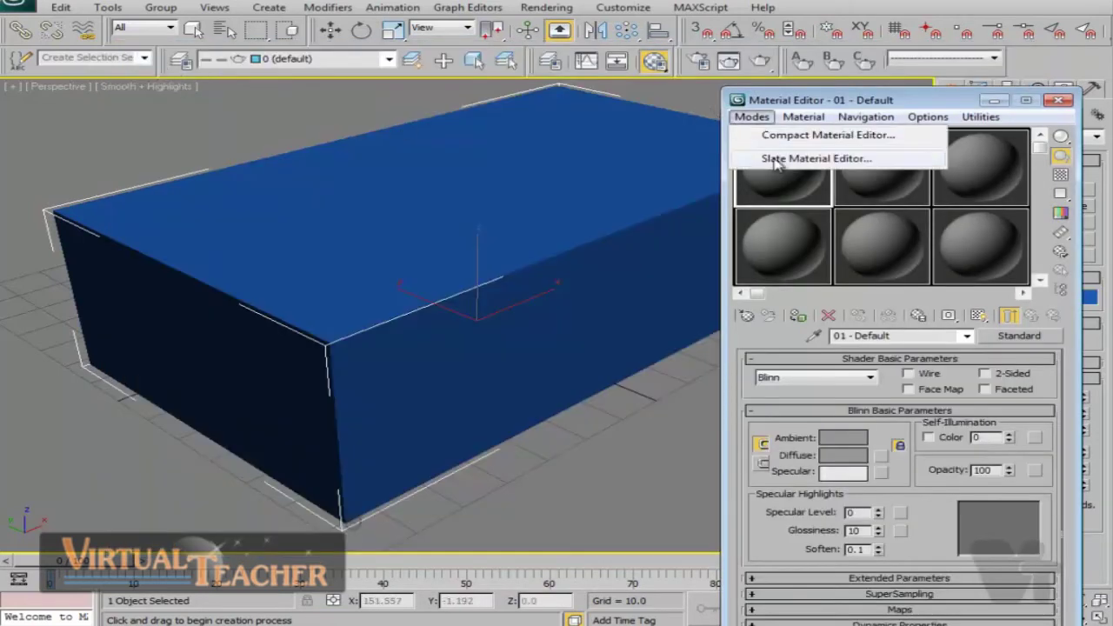
click(774, 159)
drag(859, 52, 823, 77)
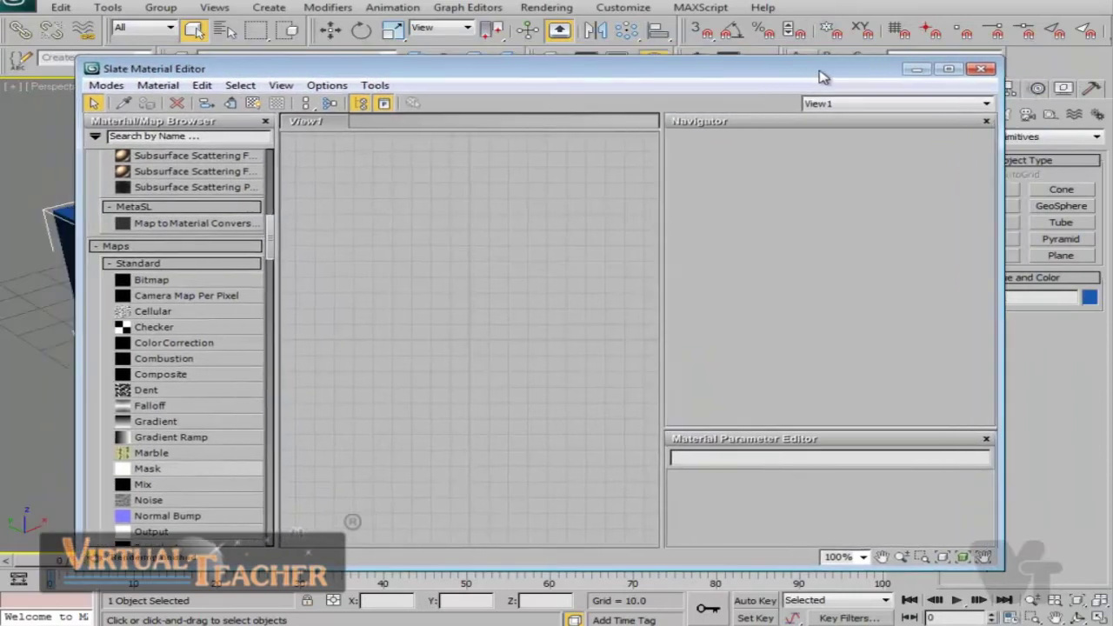
drag(753, 67, 755, 84)
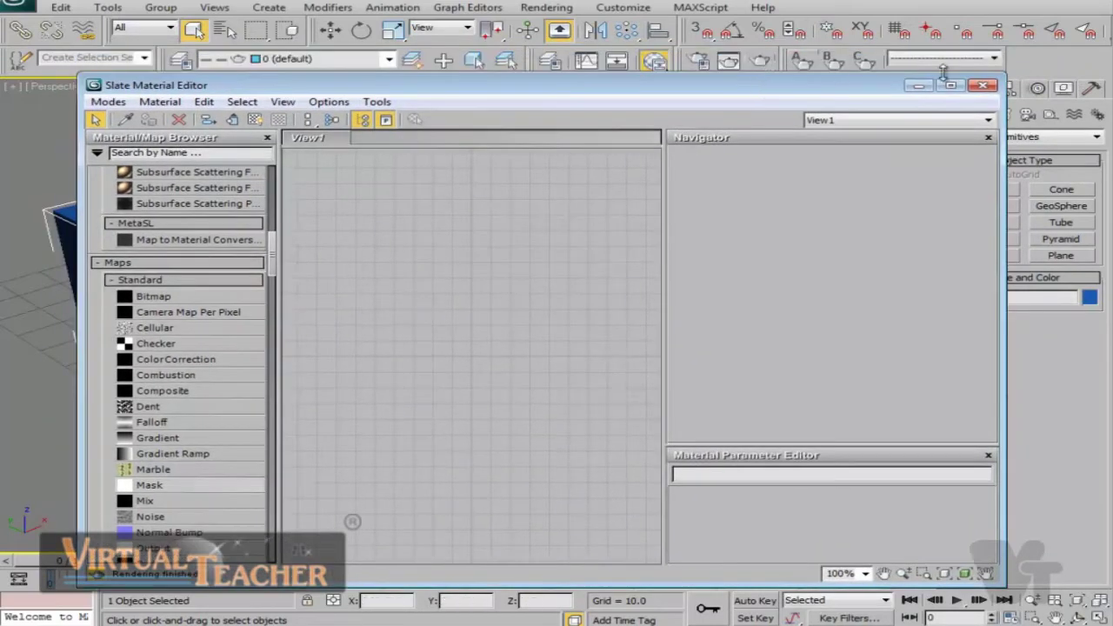
click(984, 86)
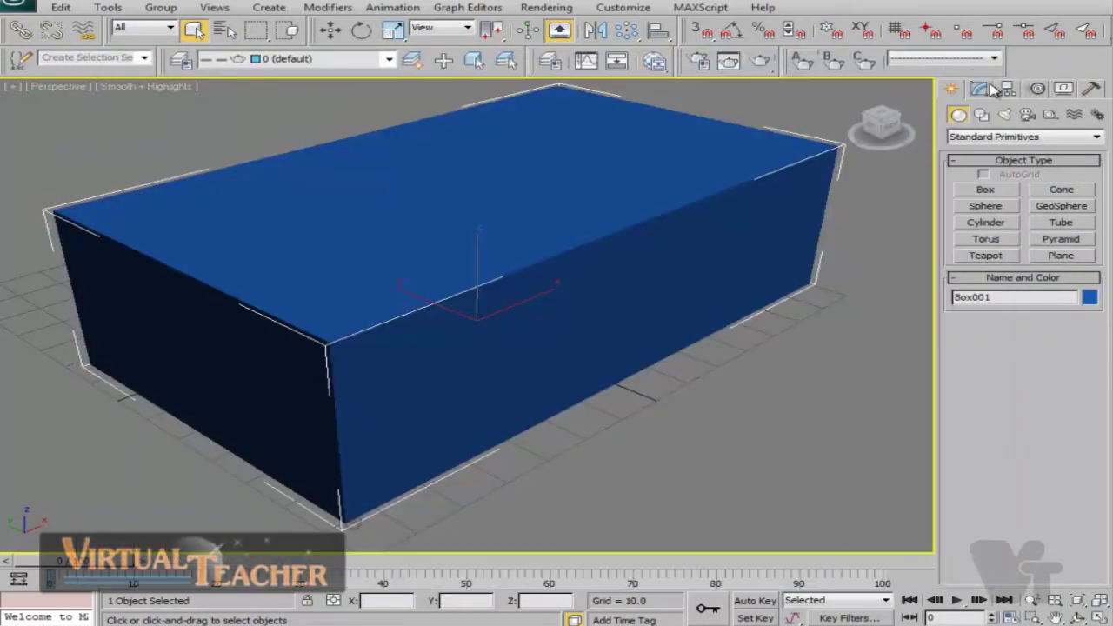
click(654, 62)
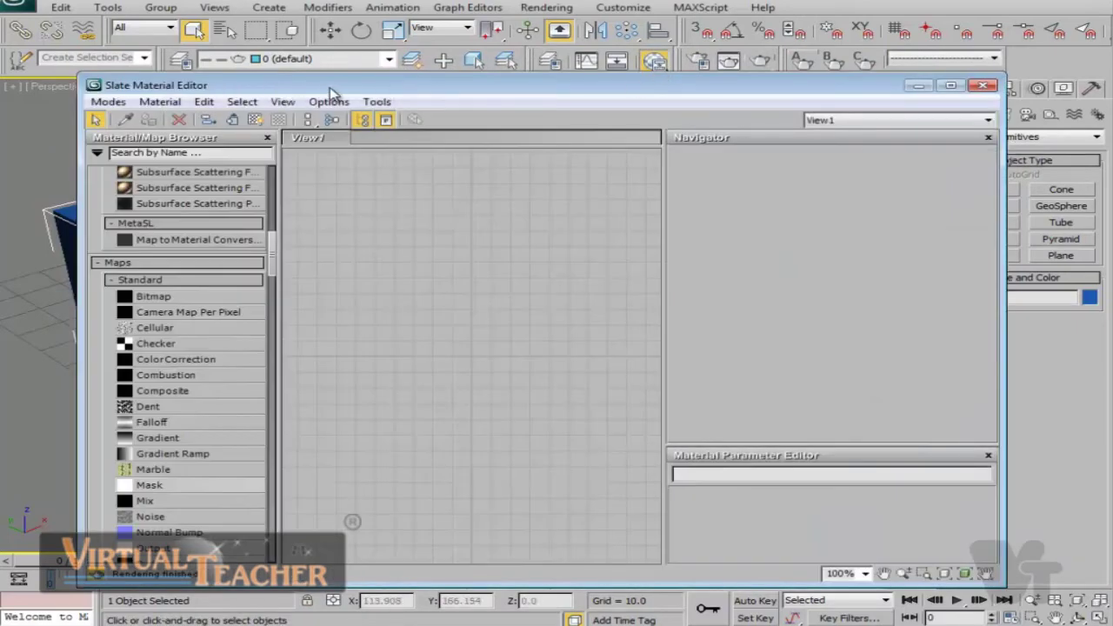
drag(330, 92, 416, 68)
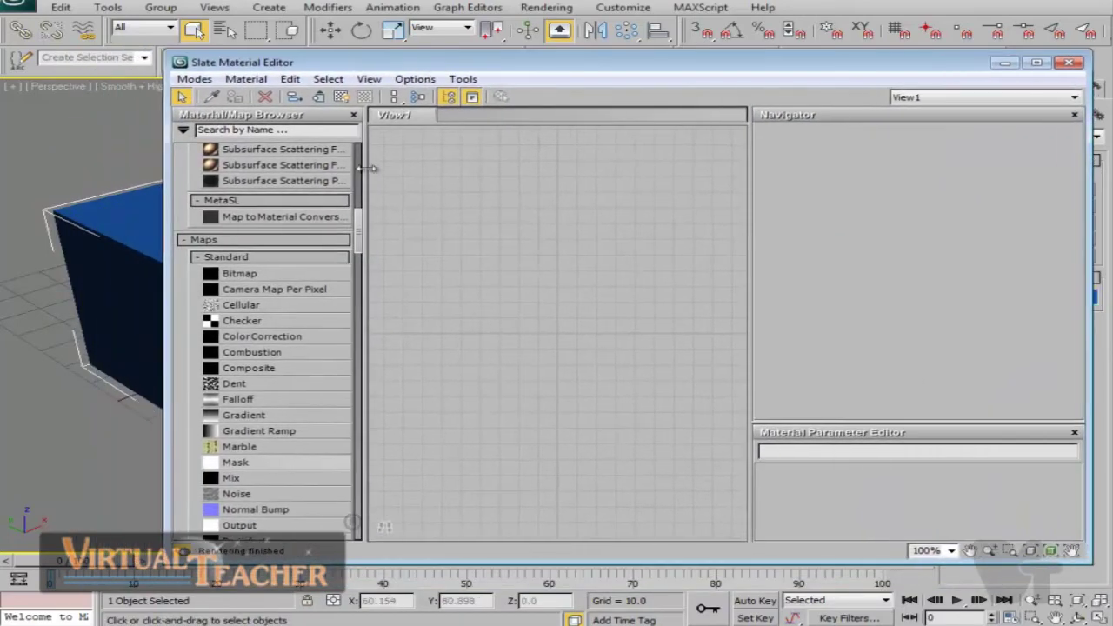
drag(356, 218, 357, 153)
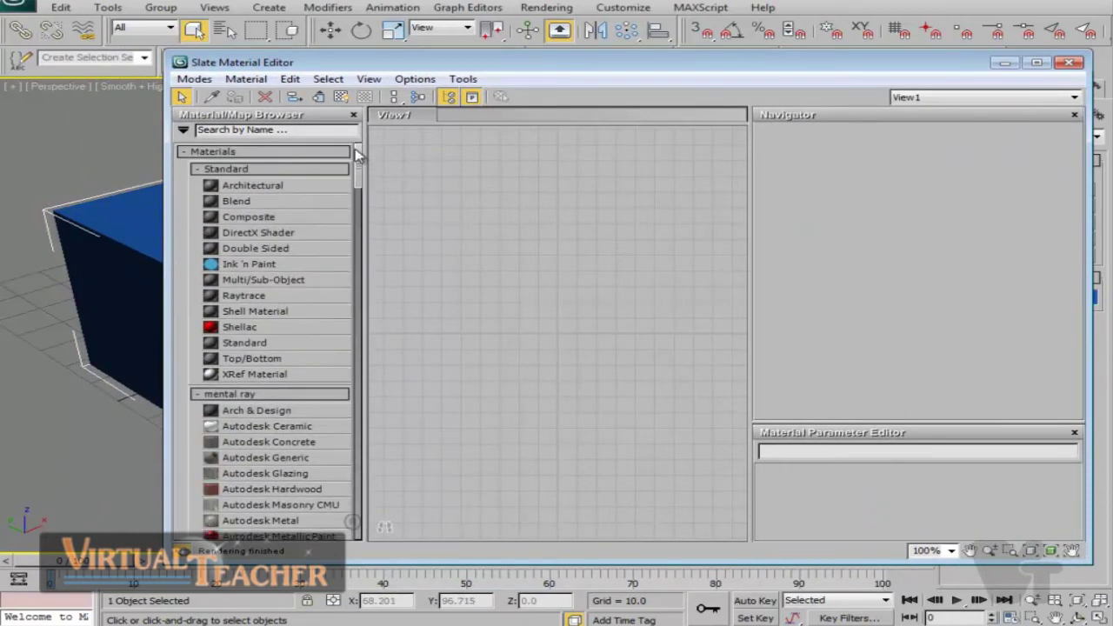
drag(483, 63, 401, 7)
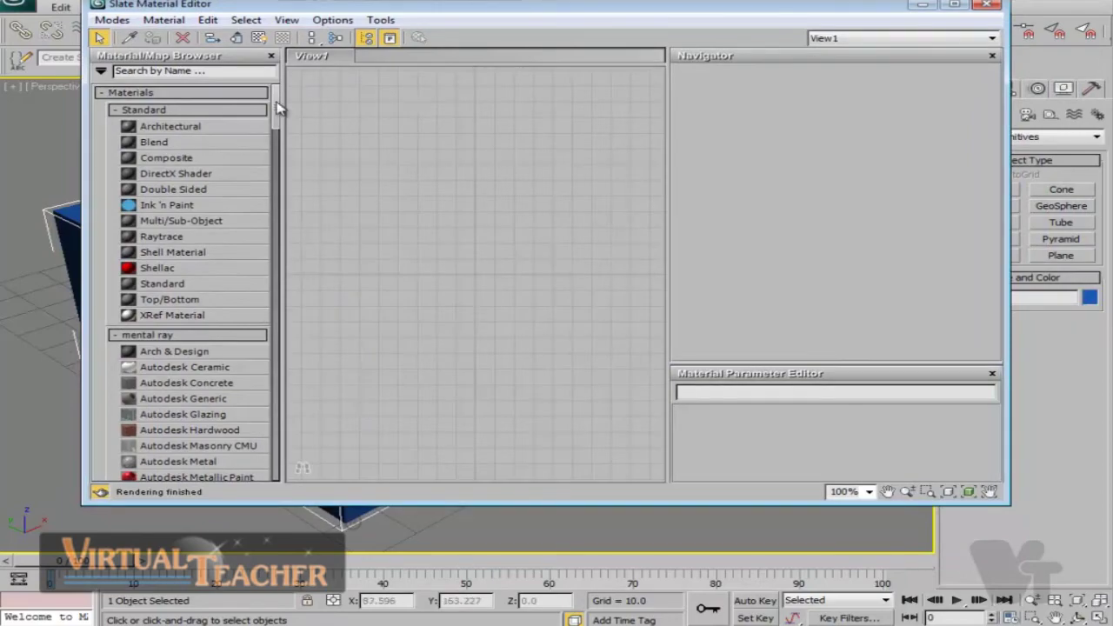
drag(276, 107, 286, 461)
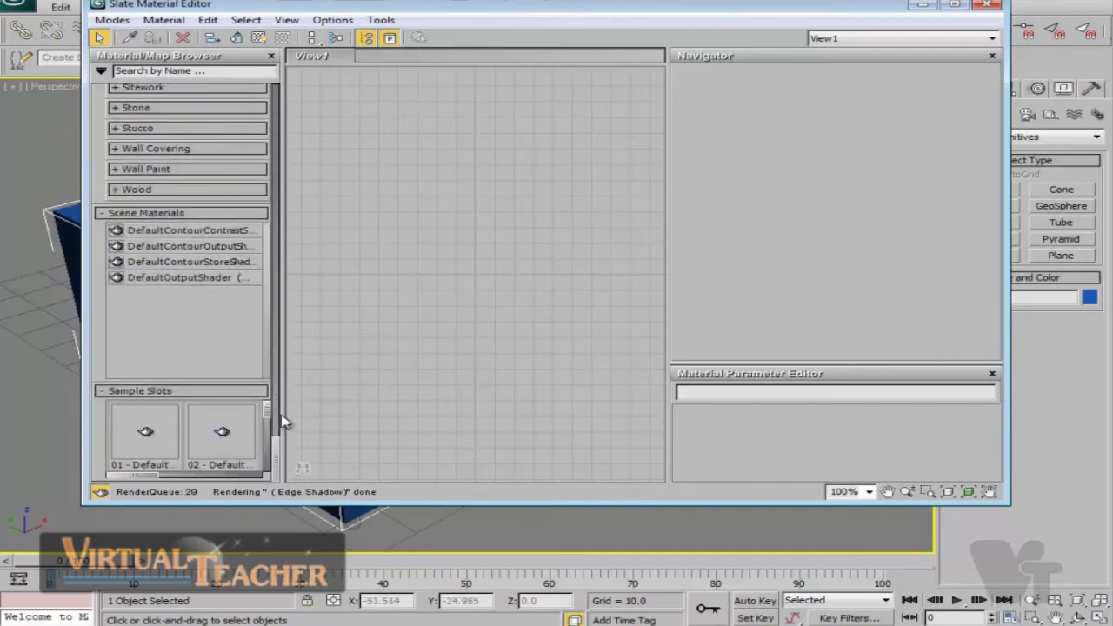
drag(279, 452, 278, 448)
scroll(265, 428, down, 2)
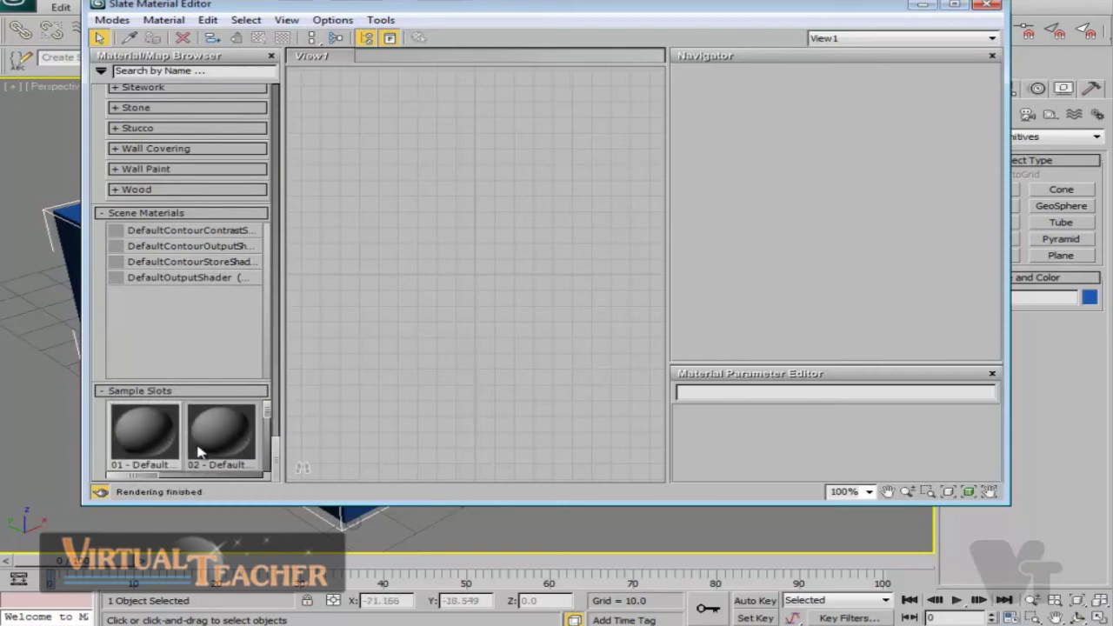
drag(279, 452, 267, 92)
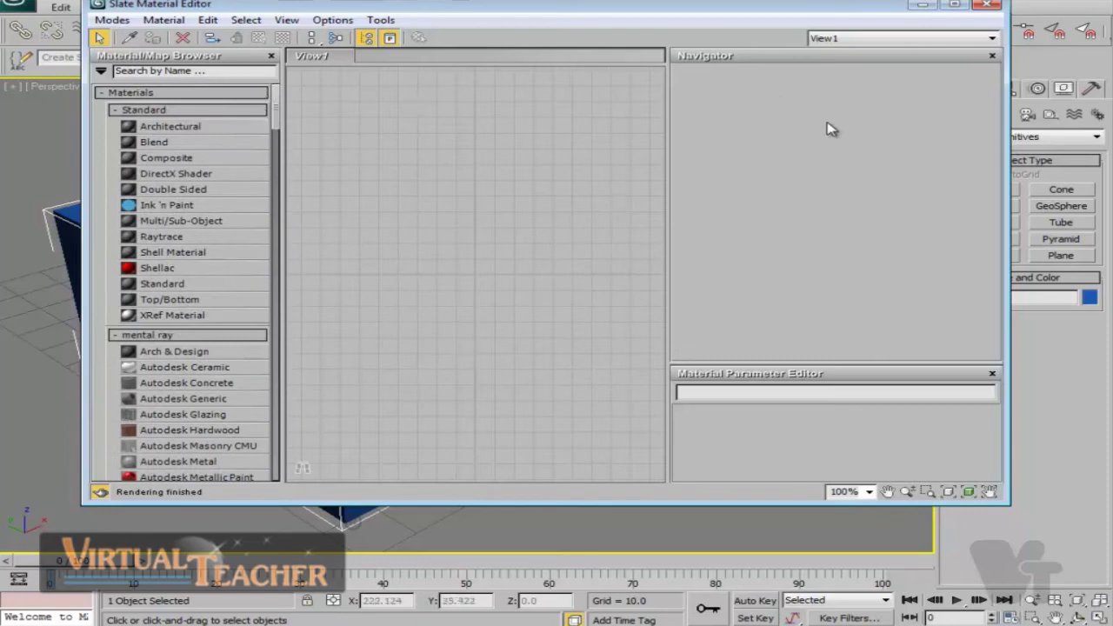
key(ctrl+p)
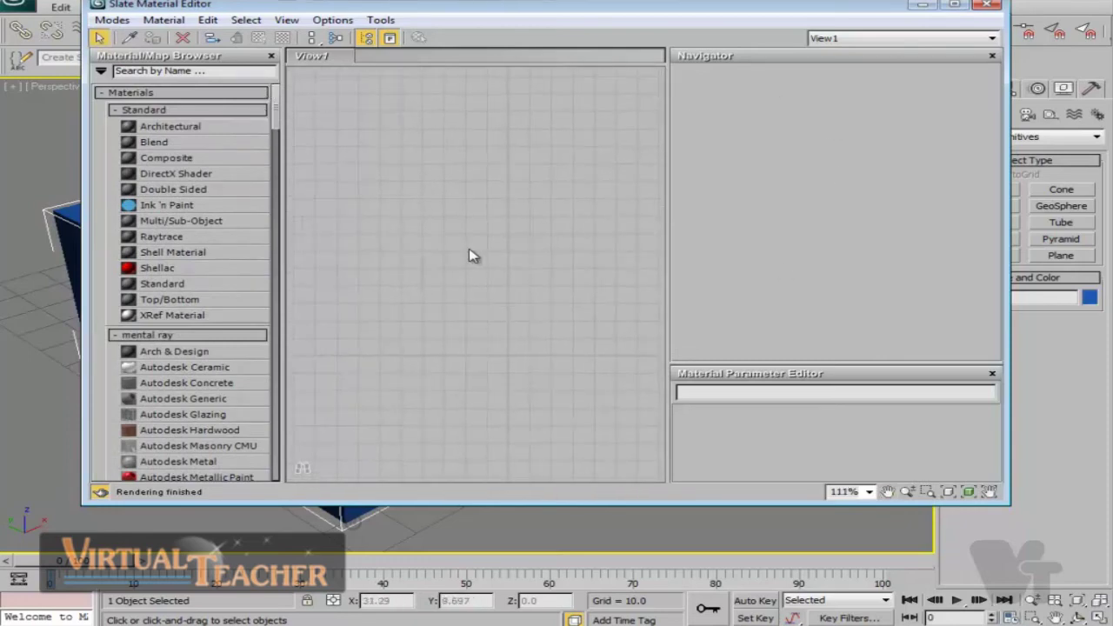
scroll(482, 197, up, 1)
key(Escape)
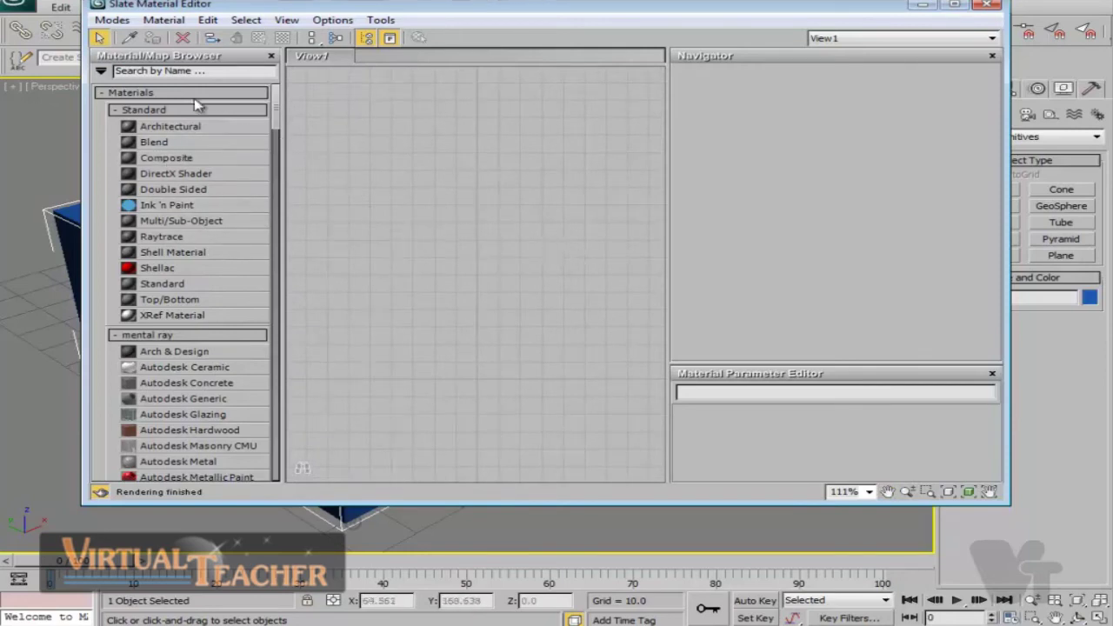
- Search the Material/Map Browser for 'stan' and add a Standard material node to View1
text(stan)
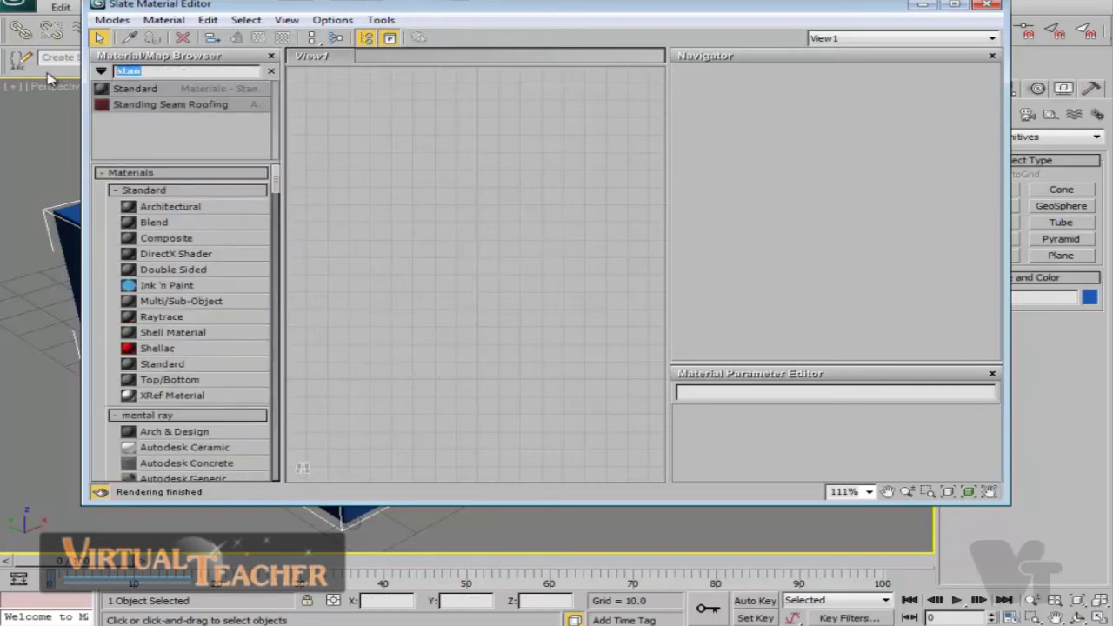
click(135, 93)
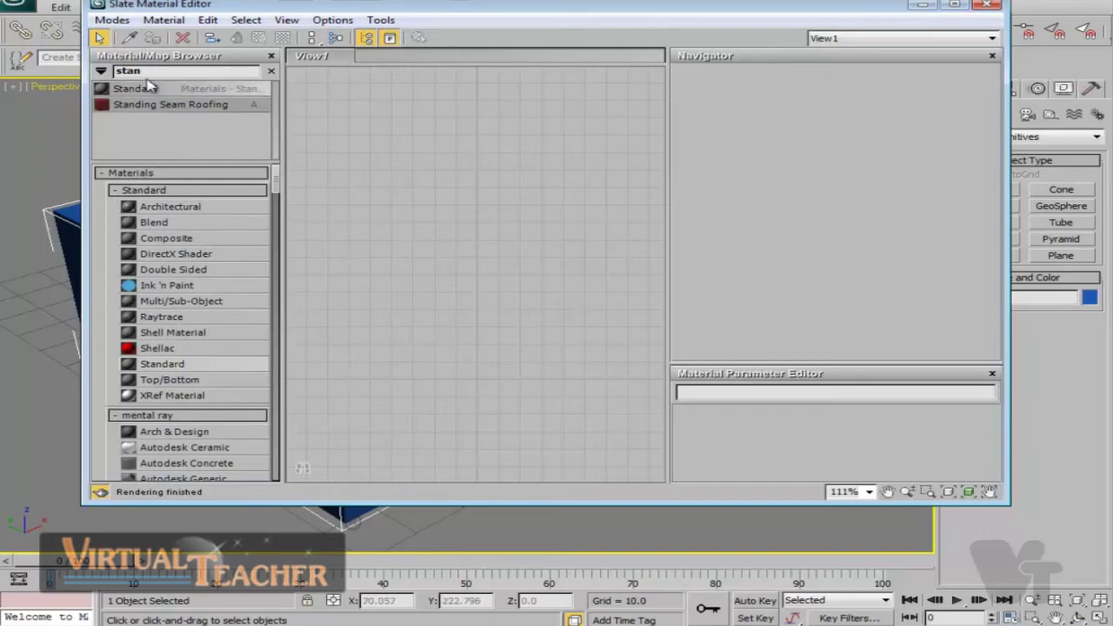
key(BackSpace)
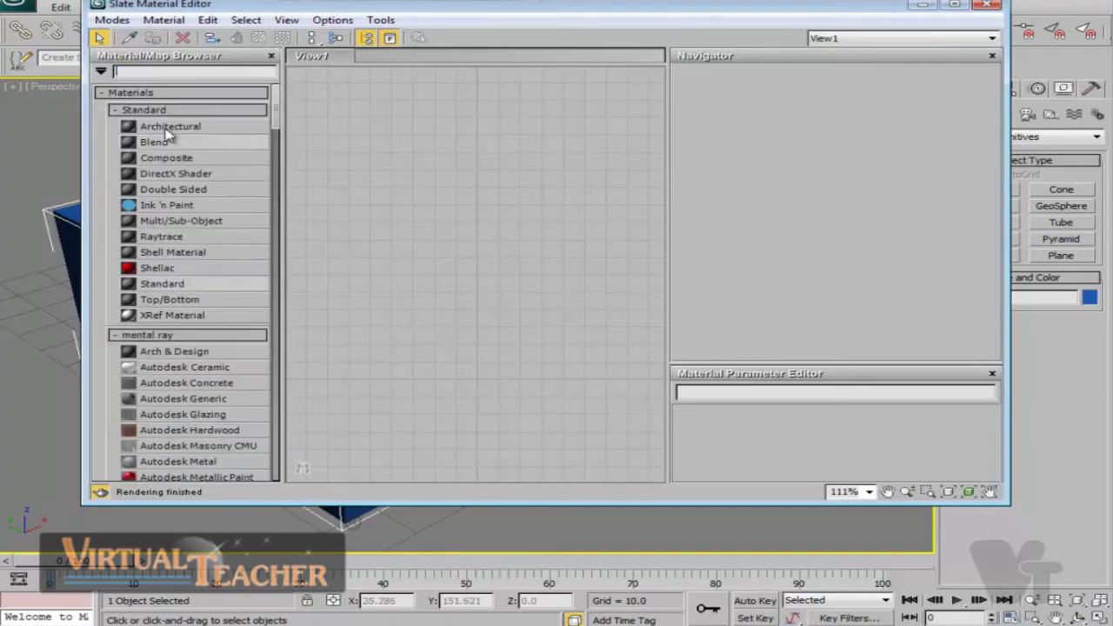
scroll(275, 141, down, 3)
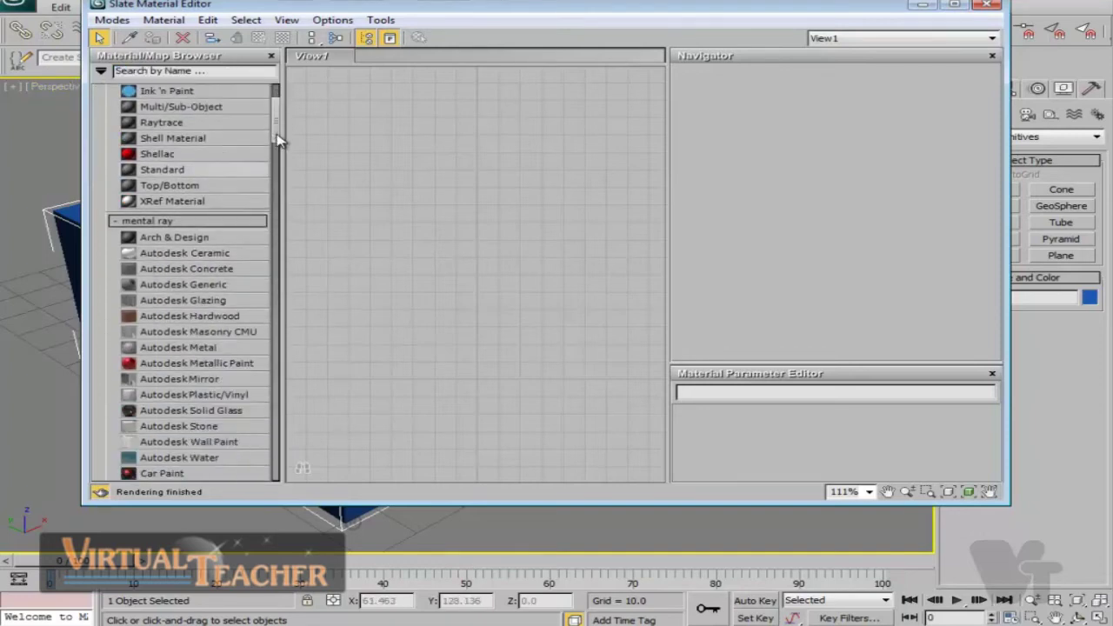
scroll(277, 141, up, 1)
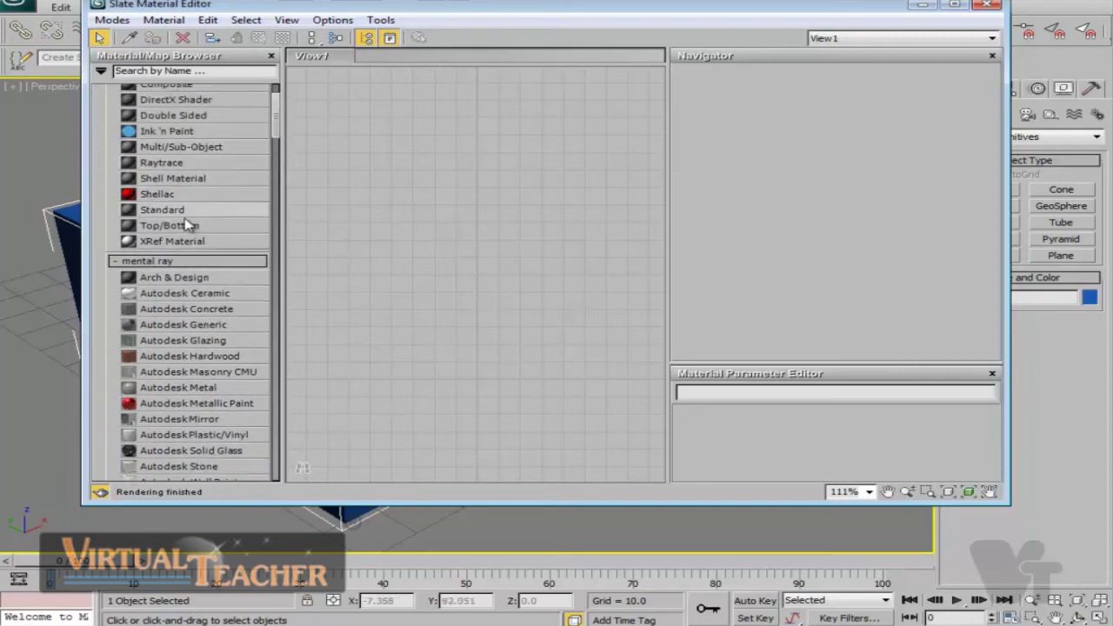
drag(185, 218, 526, 262)
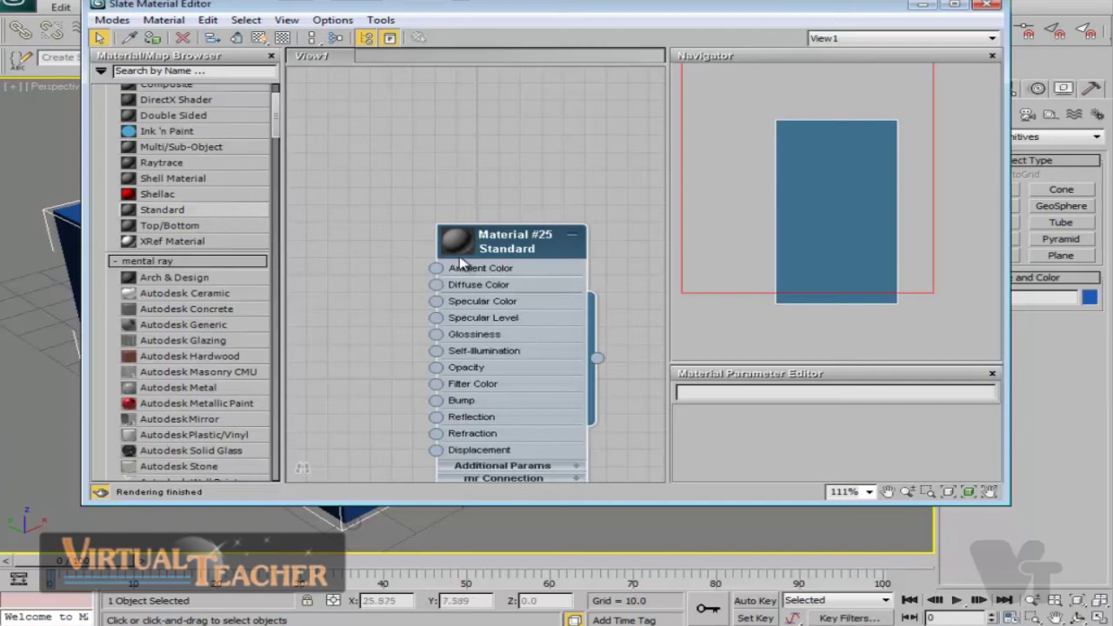
- Maximize the Slate Material Editor window to fill the screen
middle_drag(493, 259, 484, 187)
scroll(569, 202, up, 3)
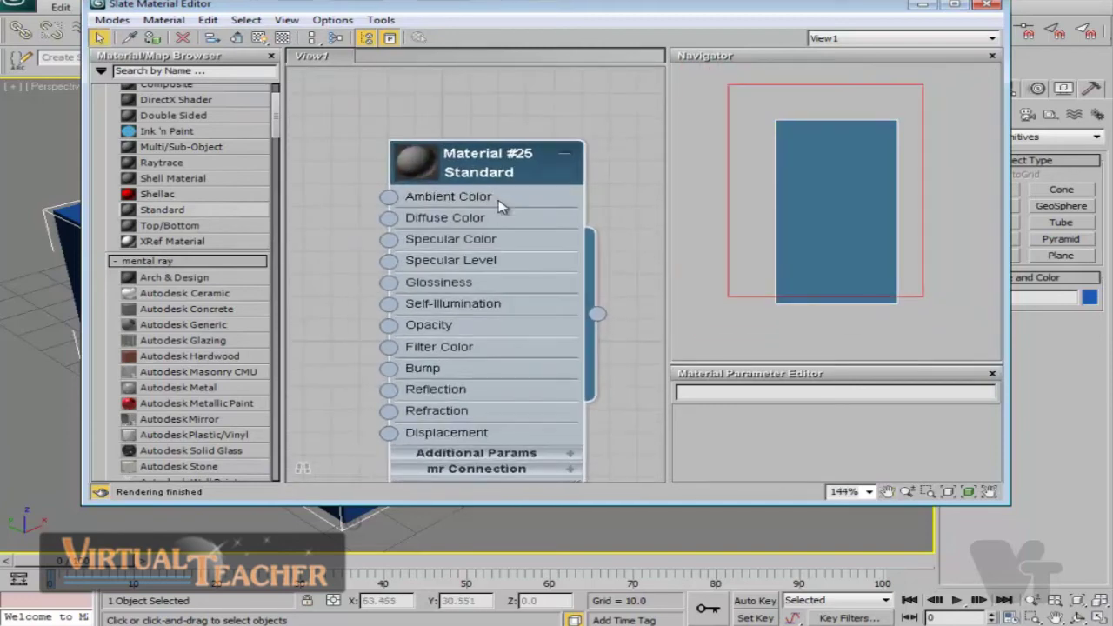
scroll(495, 218, down, 1)
scroll(510, 241, up, 4)
scroll(509, 237, down, 6)
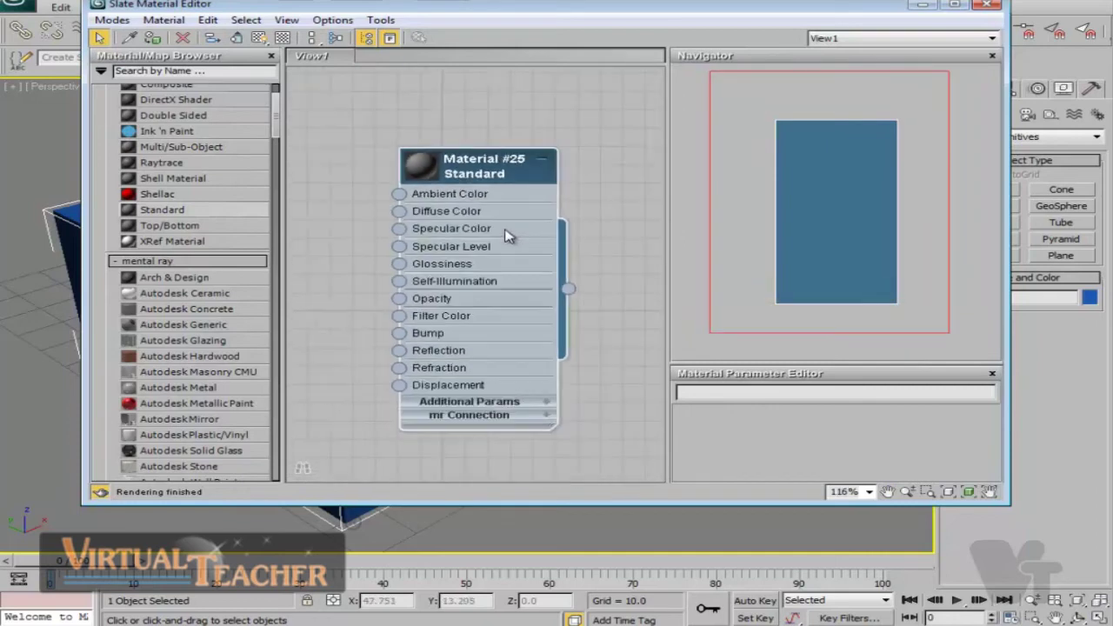
scroll(508, 236, down, 2)
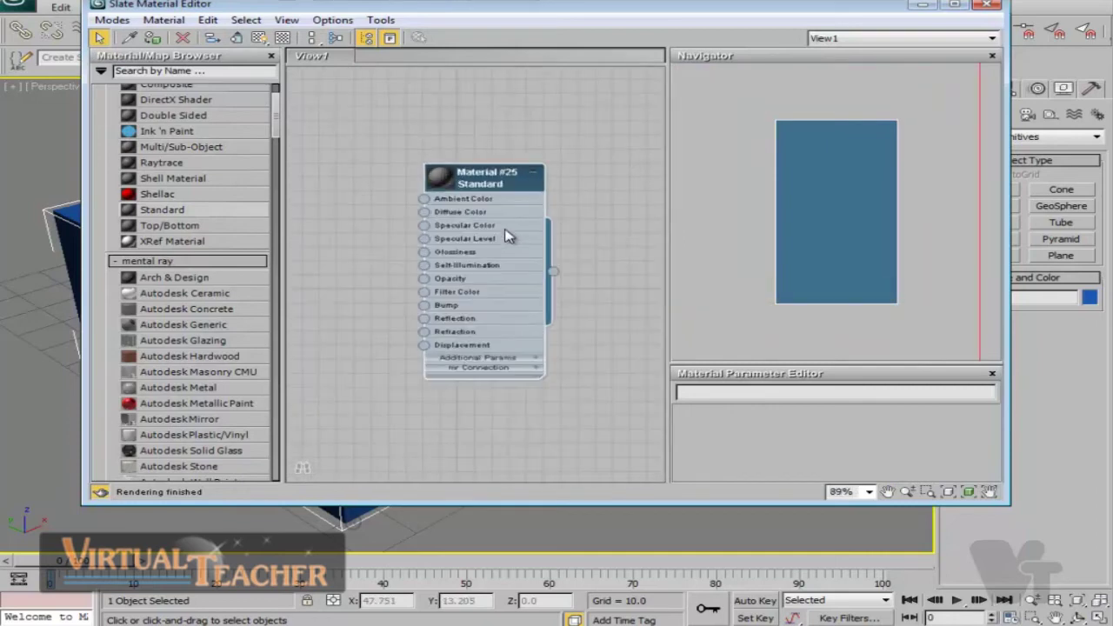
double_click(500, 7)
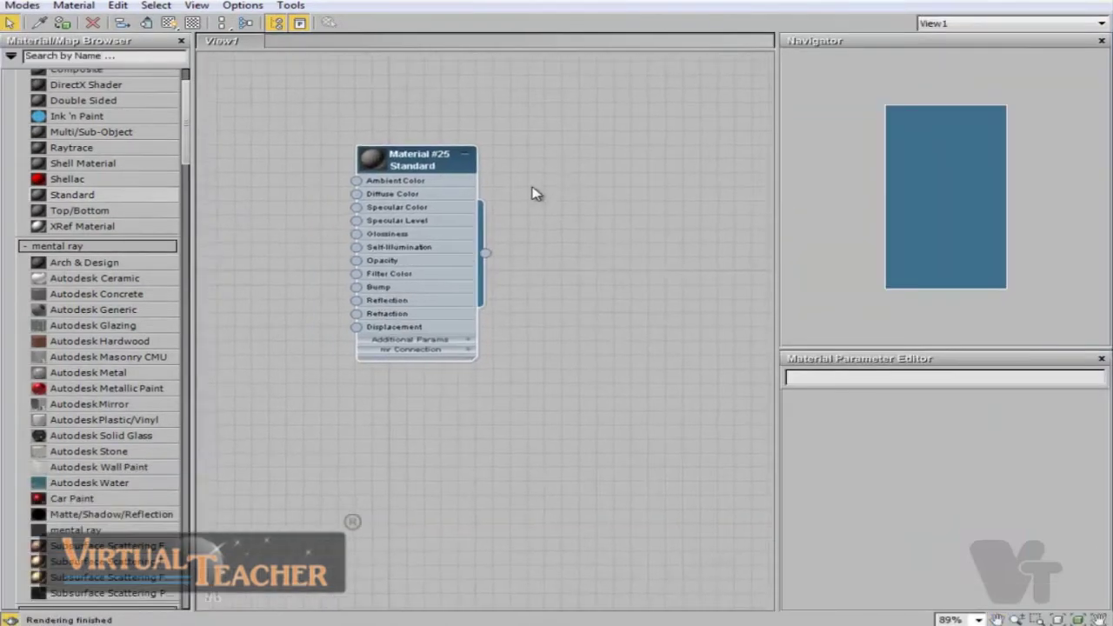
- Add two more Standard material nodes and an Autodesk Metal material node to View1
drag(538, 208, 539, 210)
scroll(448, 265, down, 2)
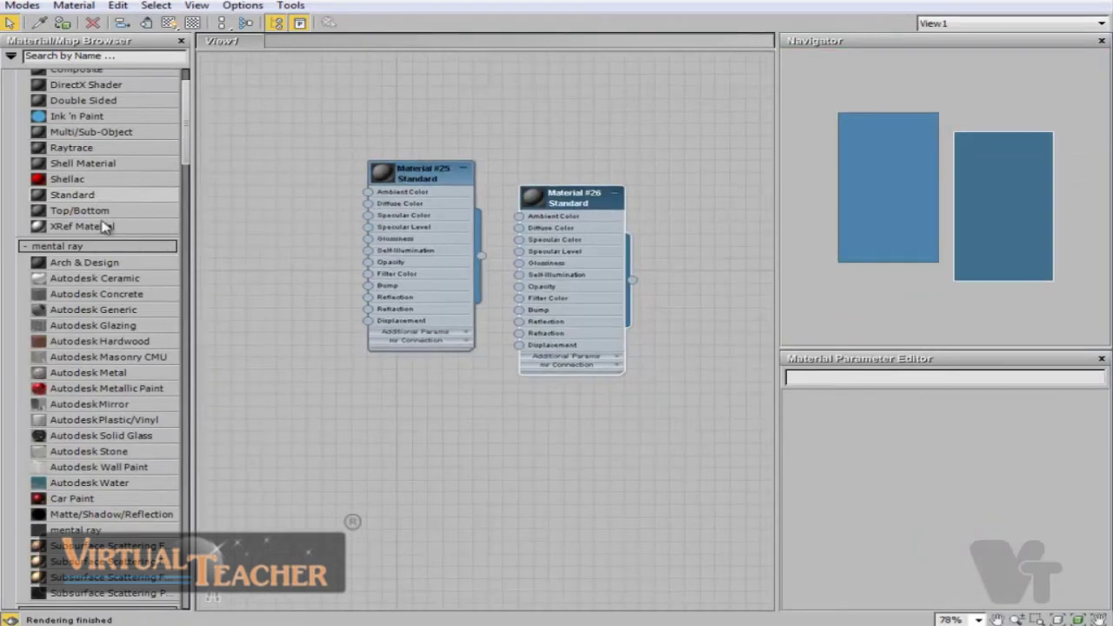
drag(72, 194, 383, 496)
scroll(439, 288, down, 4)
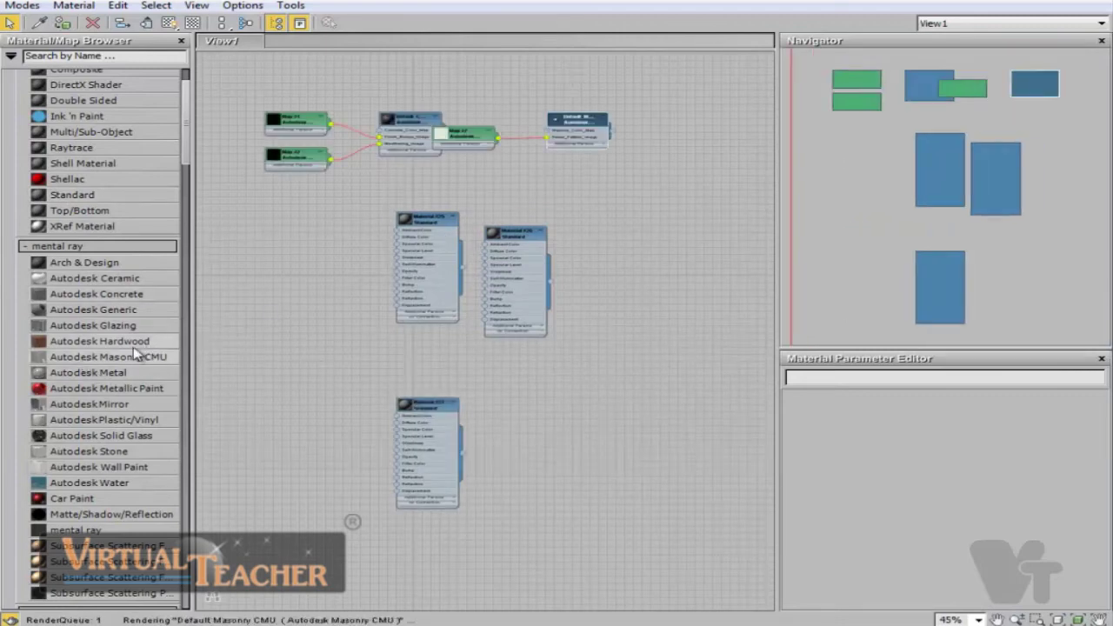
drag(92, 373, 344, 427)
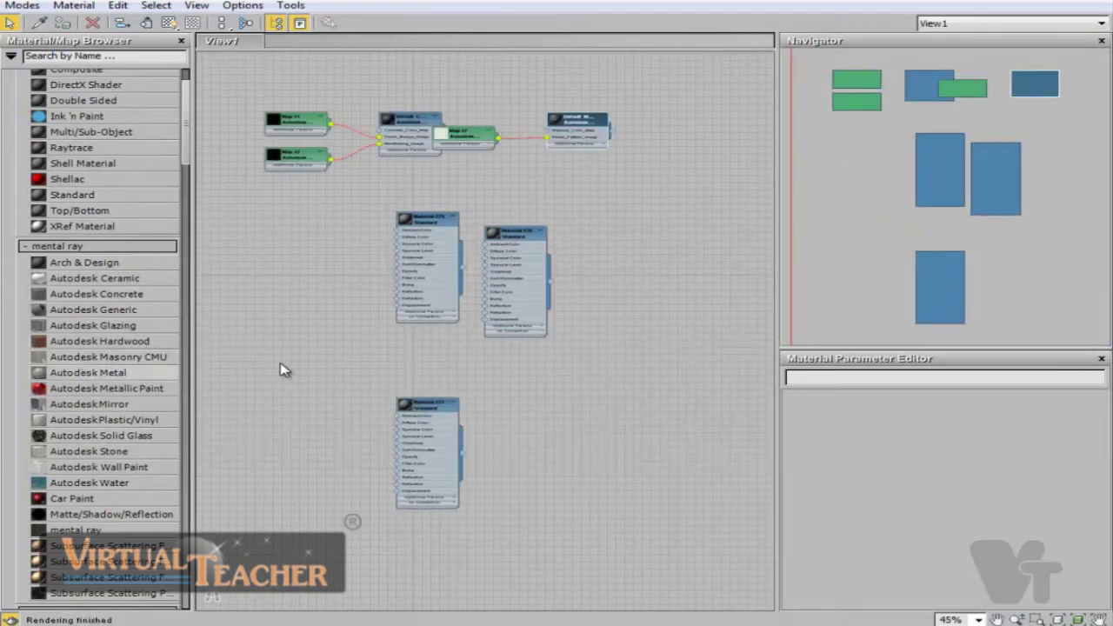
scroll(304, 320, down, 3)
- Rearrange the nodes, moving the green and blue node pair to the right
drag(369, 224, 455, 219)
click(451, 225)
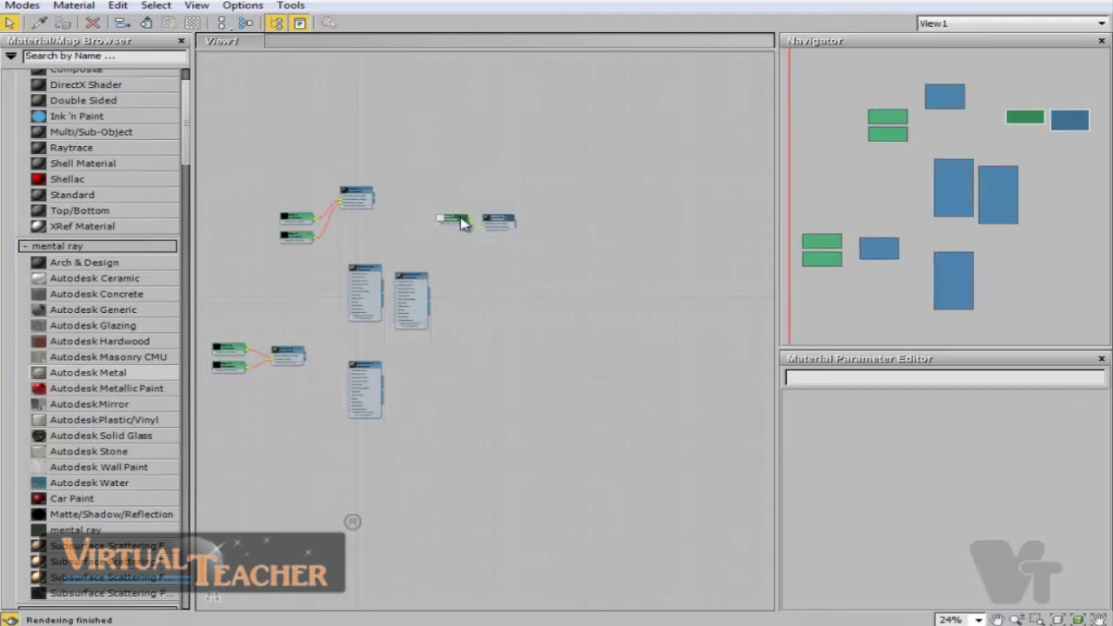
drag(267, 169, 545, 253)
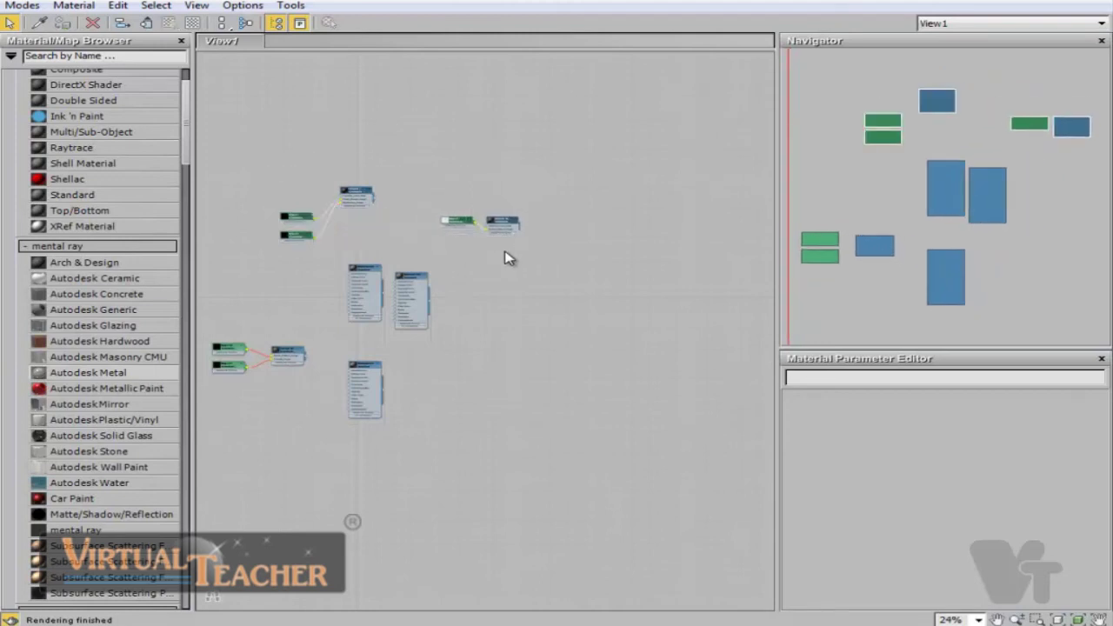
right_click(460, 228)
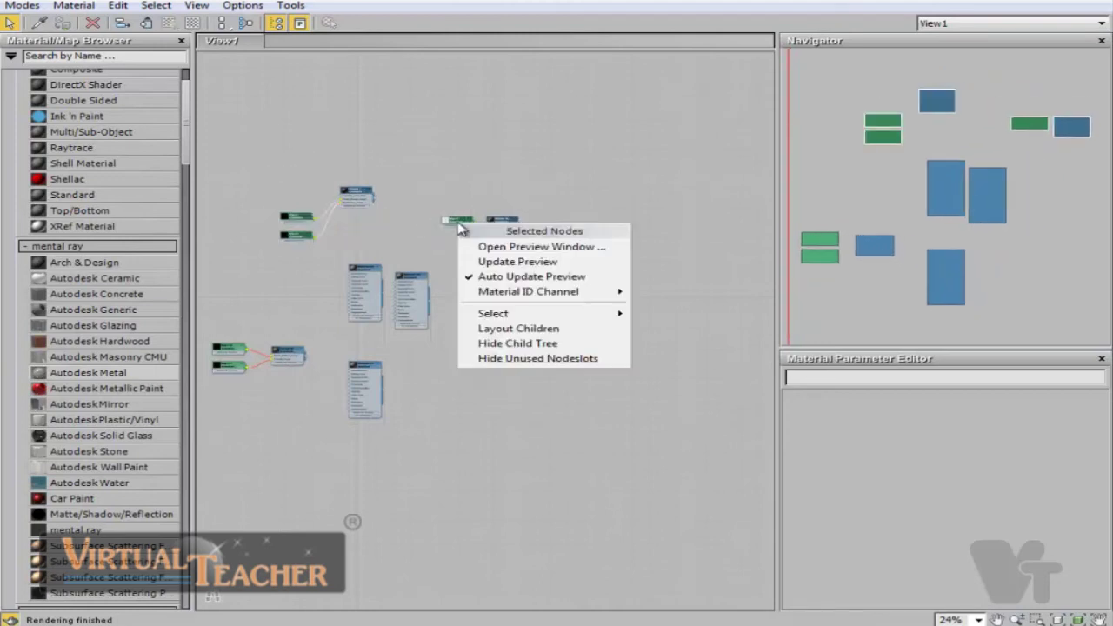
click(484, 181)
- Marquee-select every node in View1 and delete them all
scroll(651, 176, up, 3)
middle_drag(489, 174, 516, 217)
scroll(544, 226, up, 3)
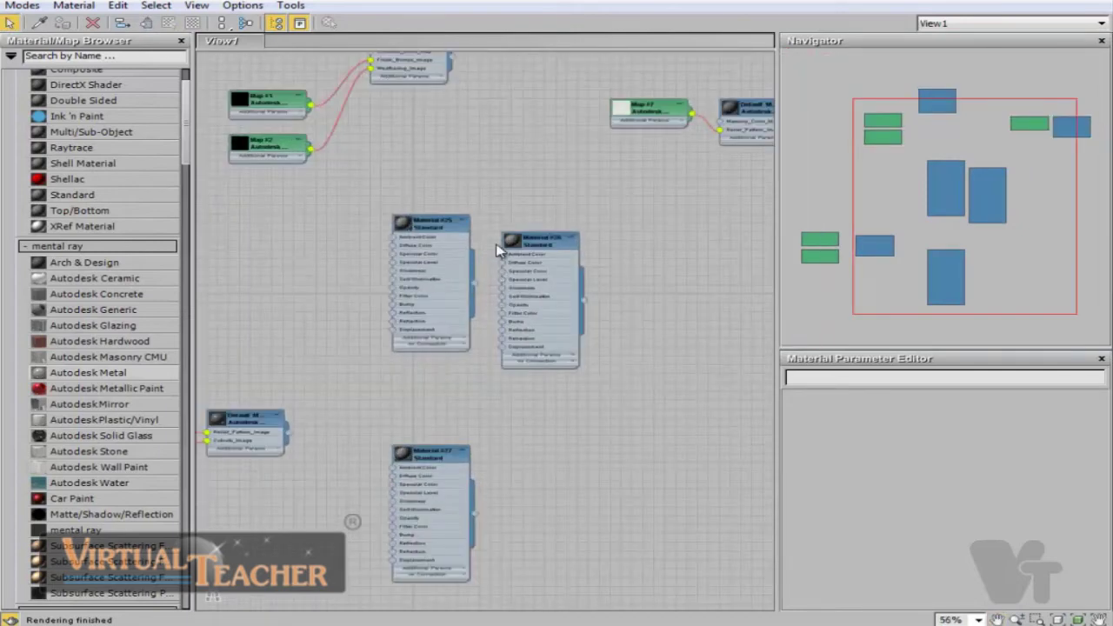
scroll(499, 252, down, 8)
scroll(577, 256, up, 3)
middle_drag(576, 256, 295, 186)
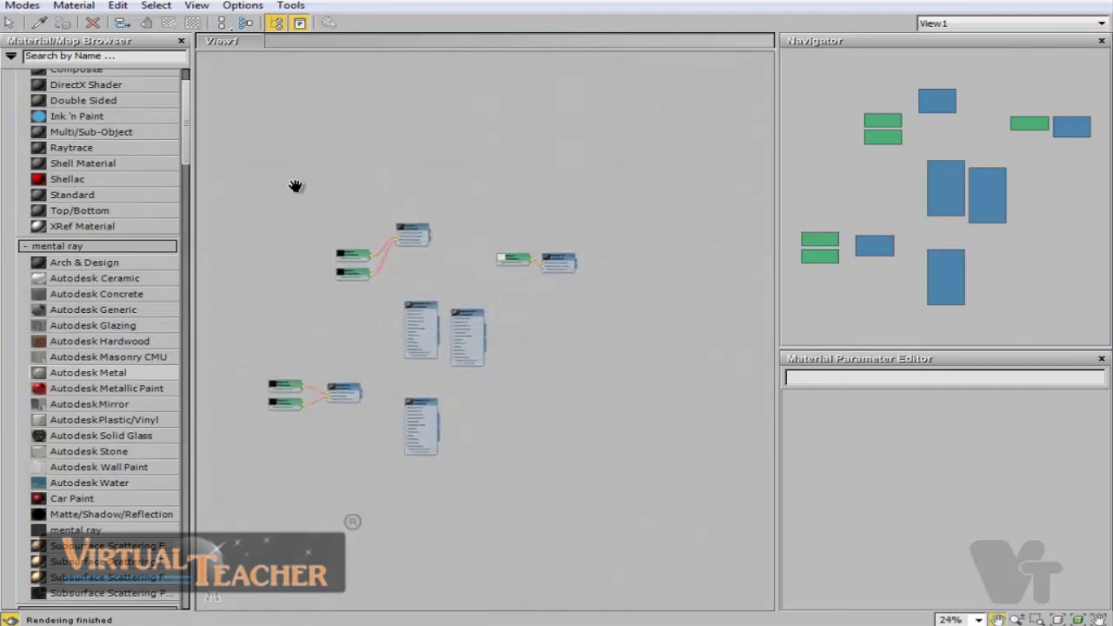
drag(296, 202, 642, 280)
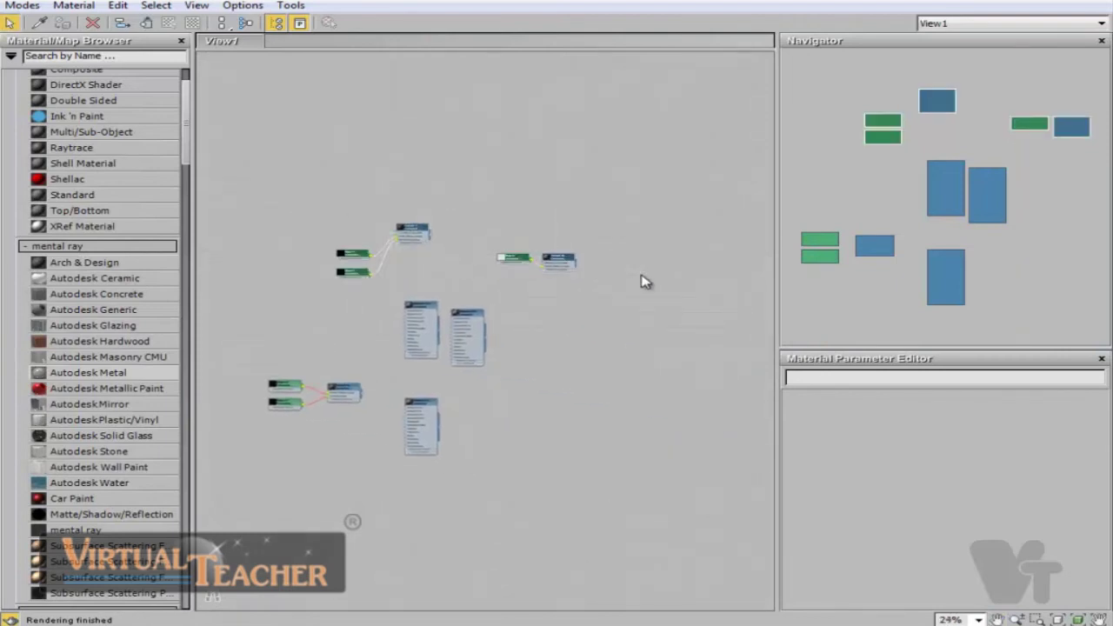
drag(213, 173, 687, 513)
key(Delete)
scroll(403, 316, up, 3)
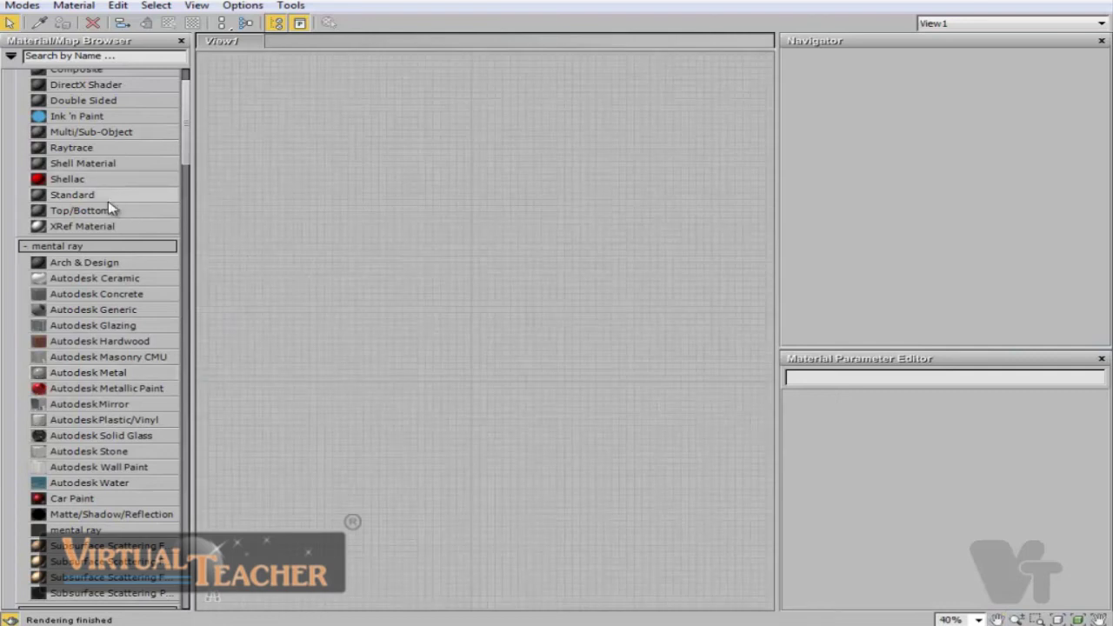
- Create a new Standard material node, Material #28, and frame it in View1
drag(494, 292, 494, 294)
scroll(555, 316, up, 5)
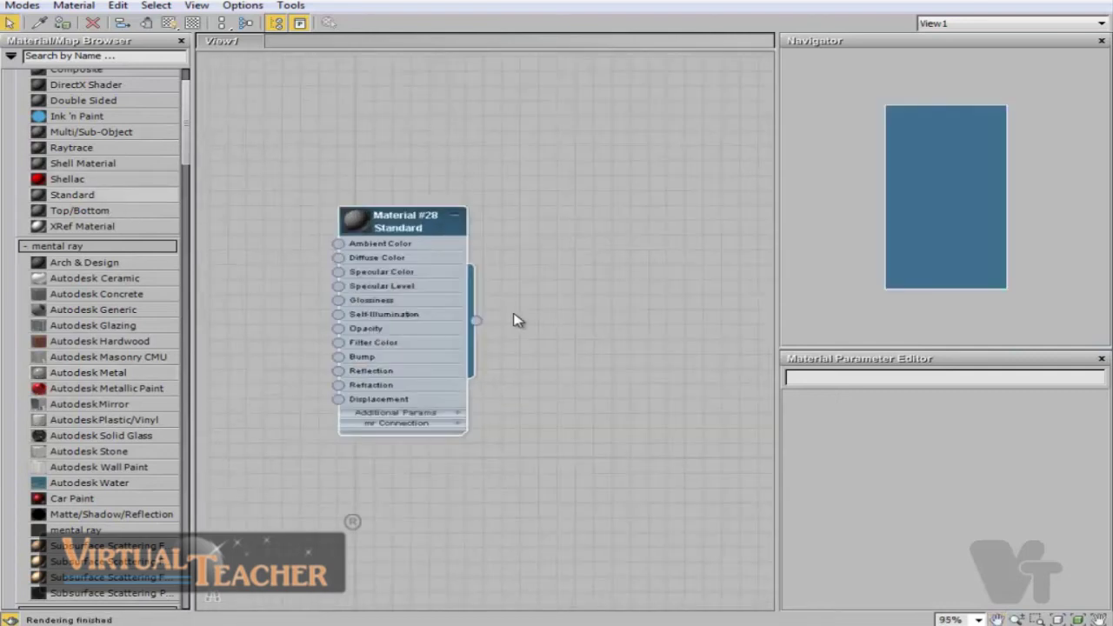
middle_drag(514, 318, 711, 298)
key(z)
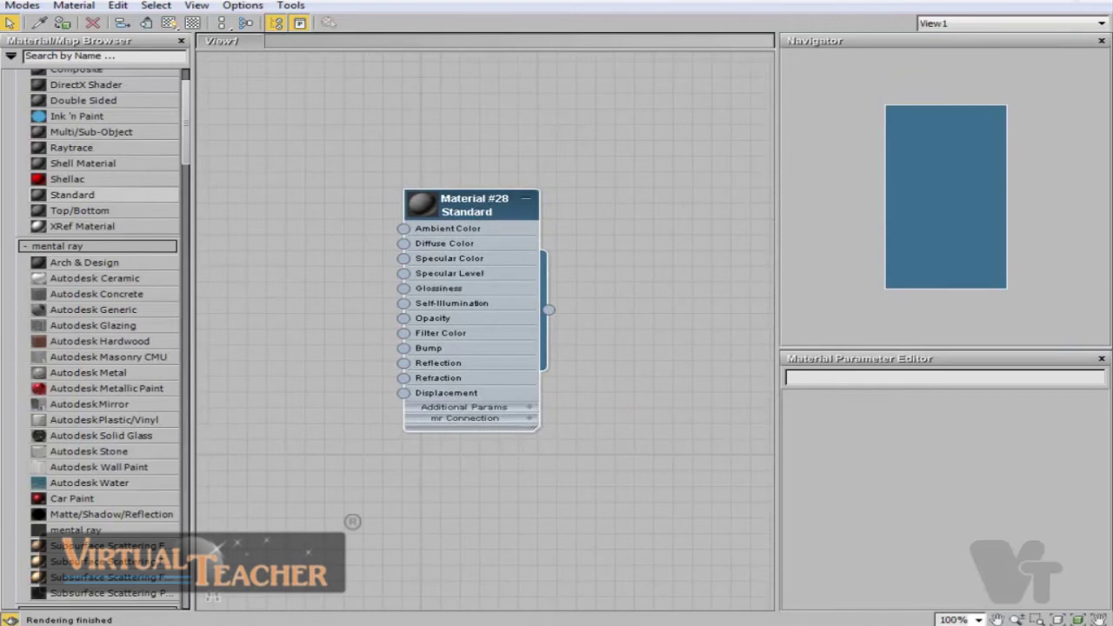
- Assign Material #28 to the box in the viewport
drag(613, 7, 882, 1)
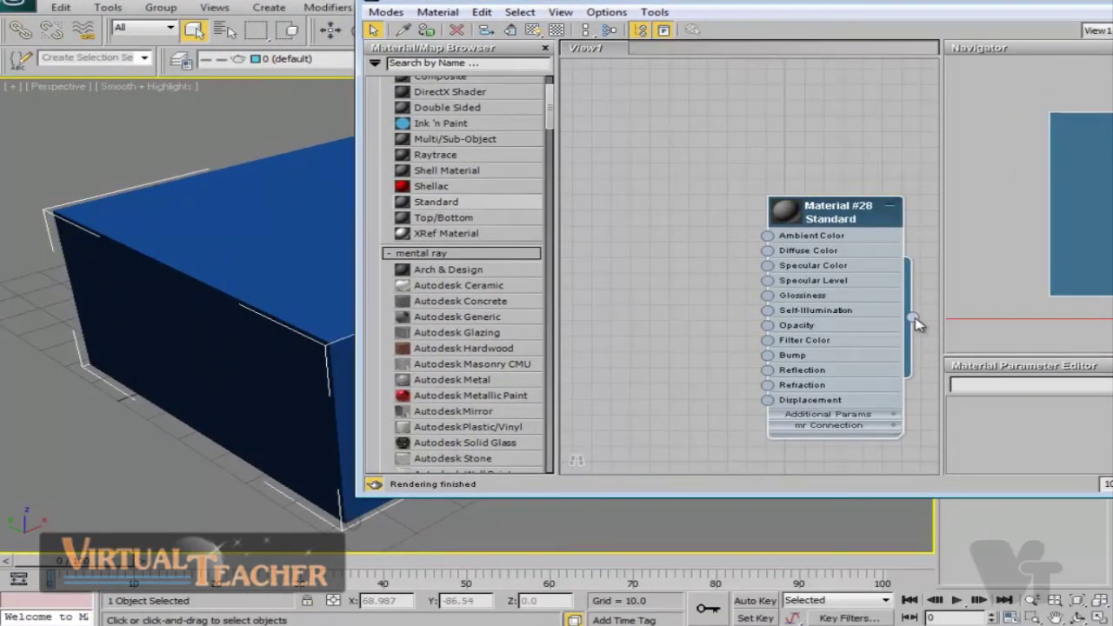
drag(914, 320, 261, 267)
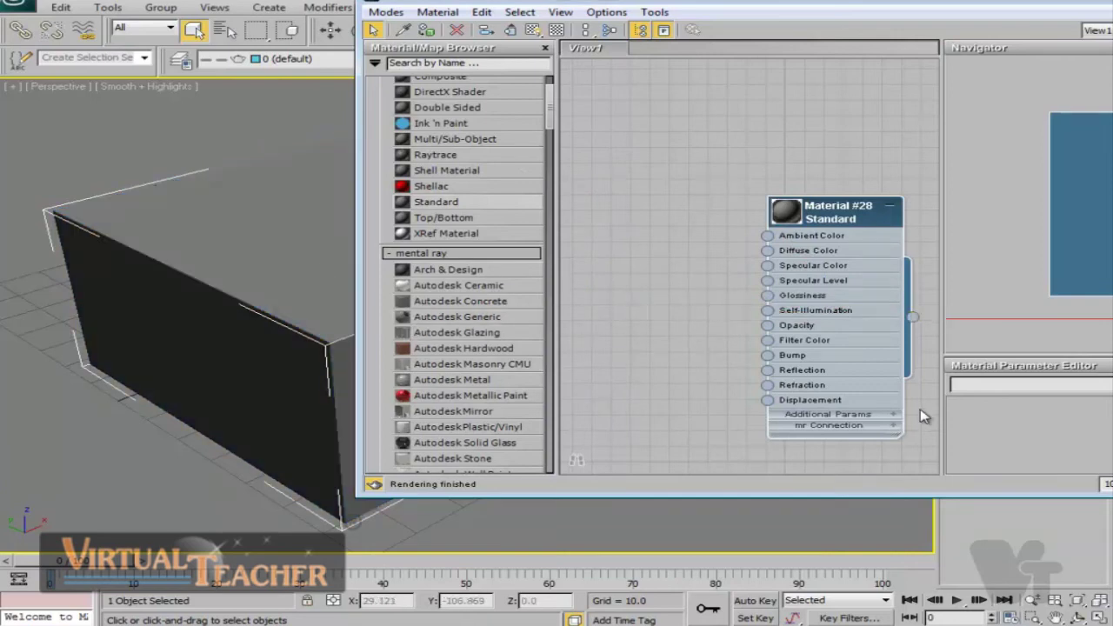
drag(809, 316, 748, 300)
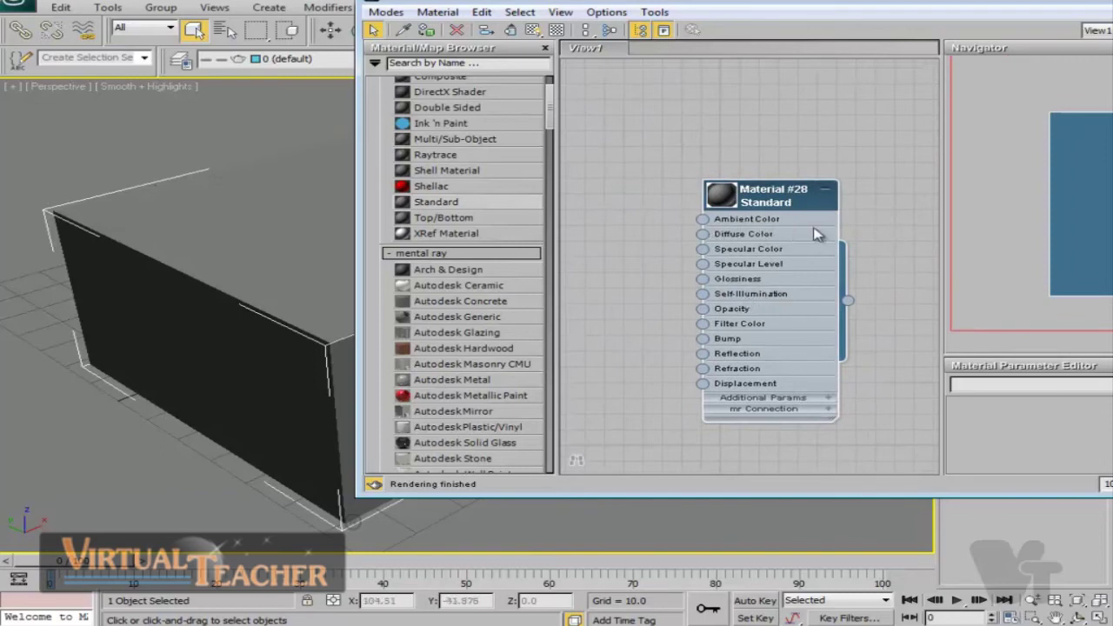
- Maximize the editor and centre the Material #28 node in View1
double_click(800, 7)
middle_drag(594, 297, 687, 312)
scroll(687, 318, up, 1)
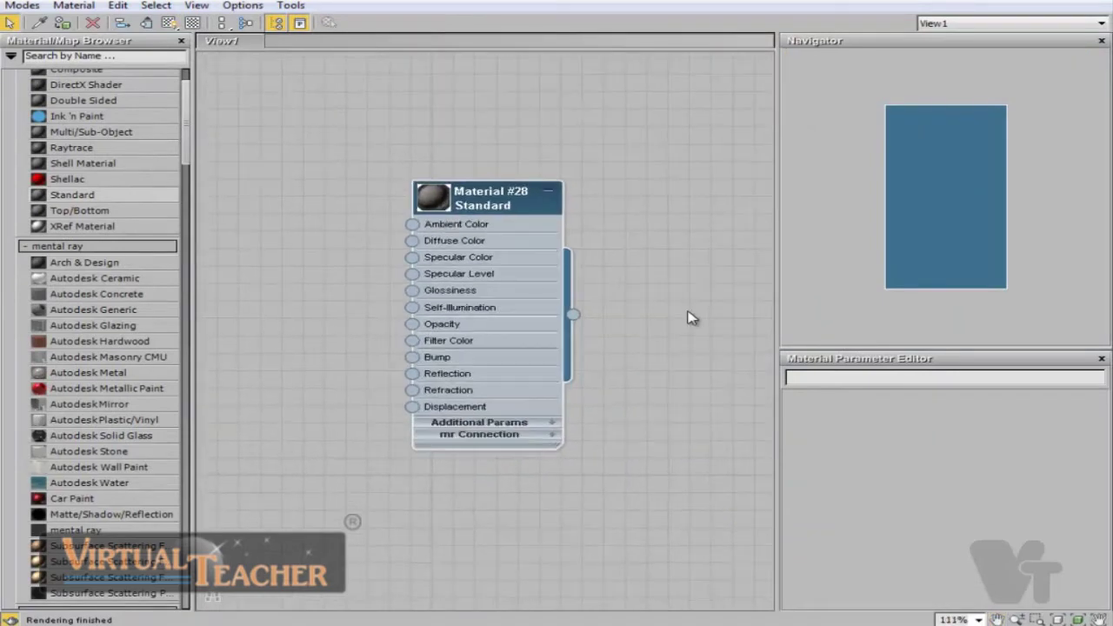
middle_drag(639, 298, 689, 315)
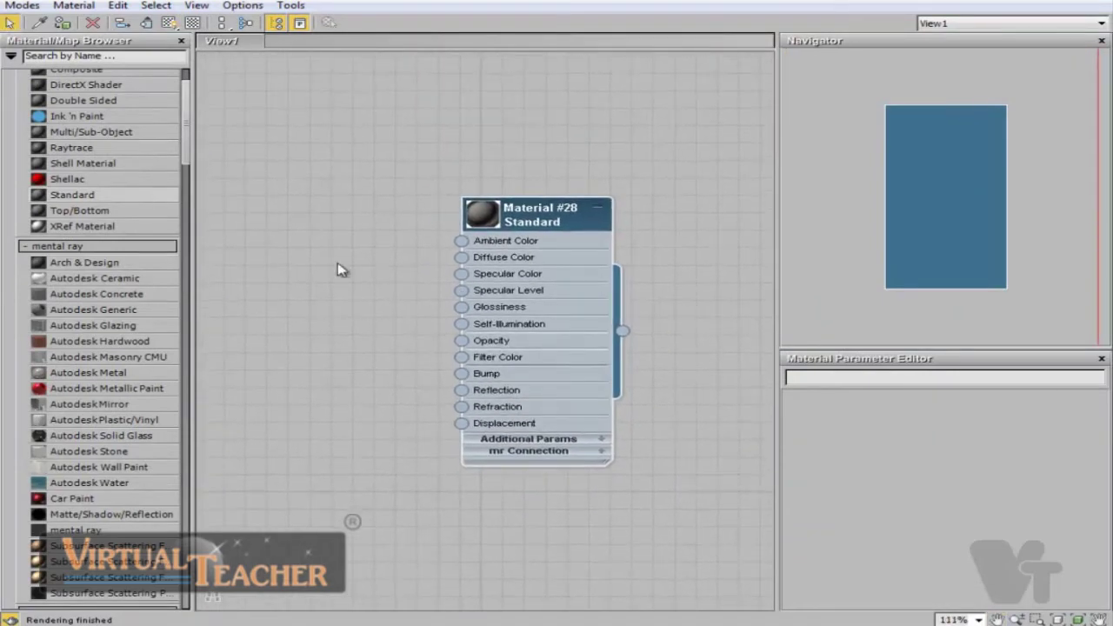
scroll(165, 261, down, 10)
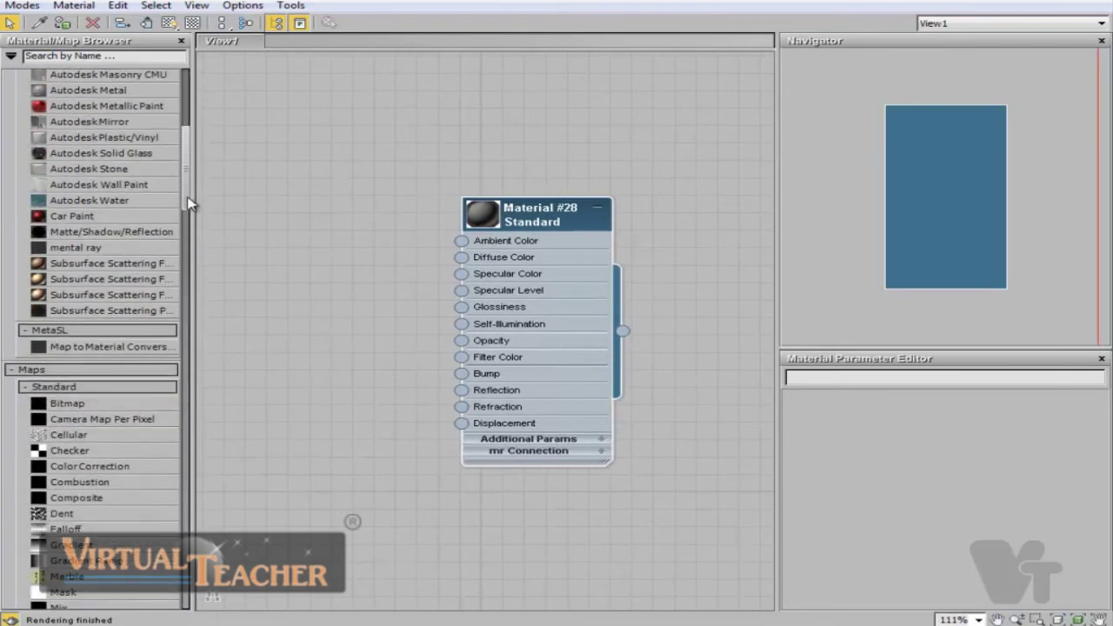
- Add a Bitmap node, Map #16, loaded with the BrickSmall texture image
drag(50, 369, 235, 357)
drag(264, 219, 265, 219)
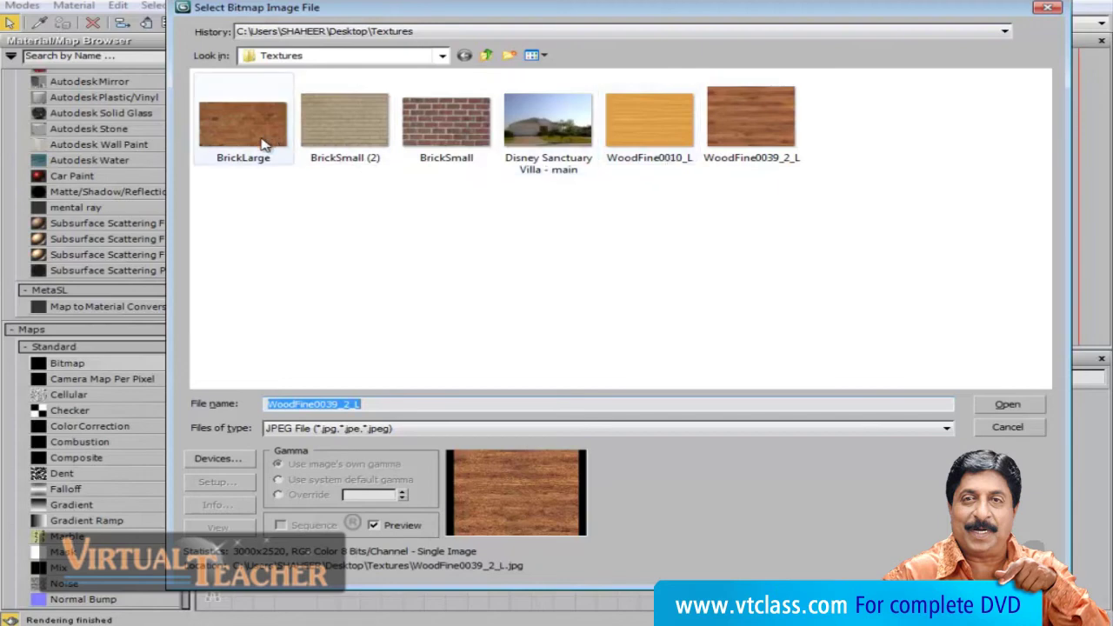
click(435, 132)
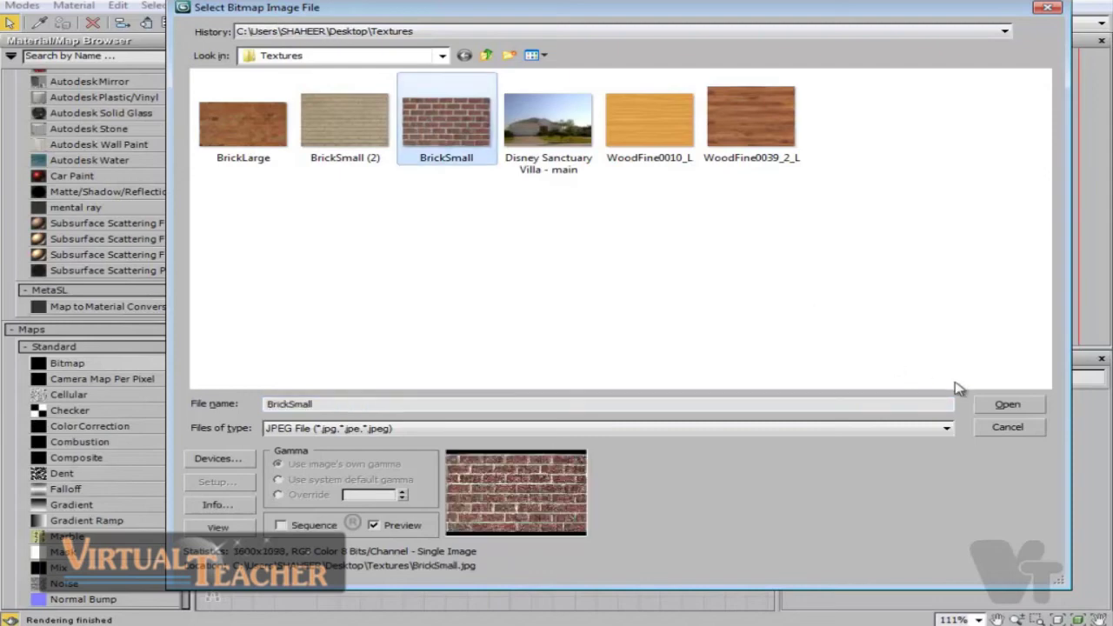
click(1008, 405)
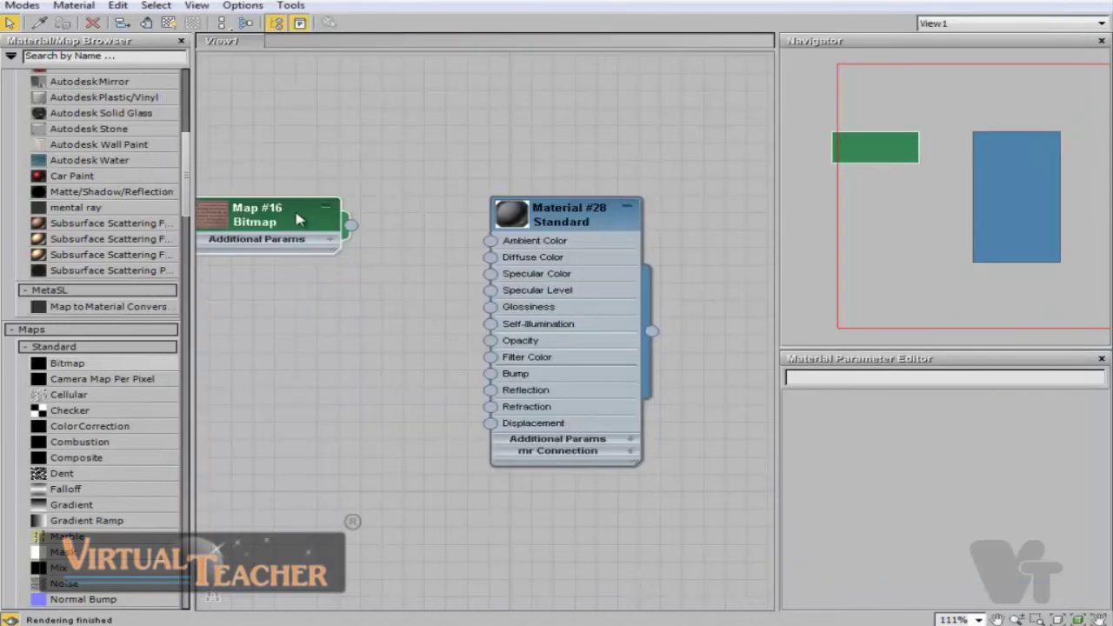
- Wire Map #16 into Material #28's Diffuse Color and set the Bezier Float controller to -1.0
drag(296, 219, 339, 254)
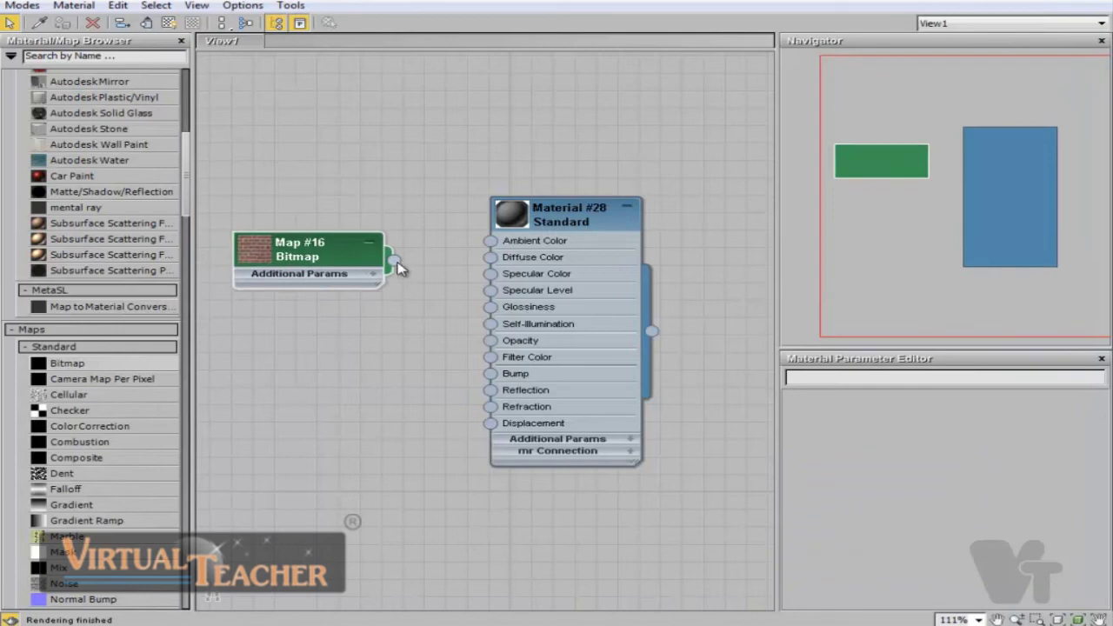
drag(407, 283, 492, 262)
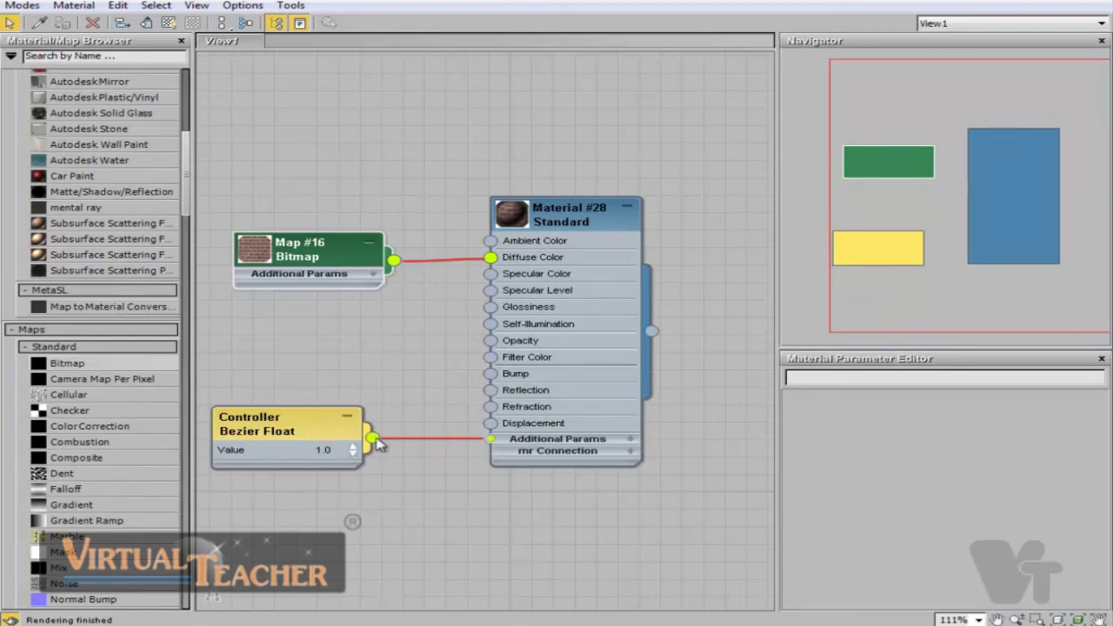
drag(352, 450, 356, 471)
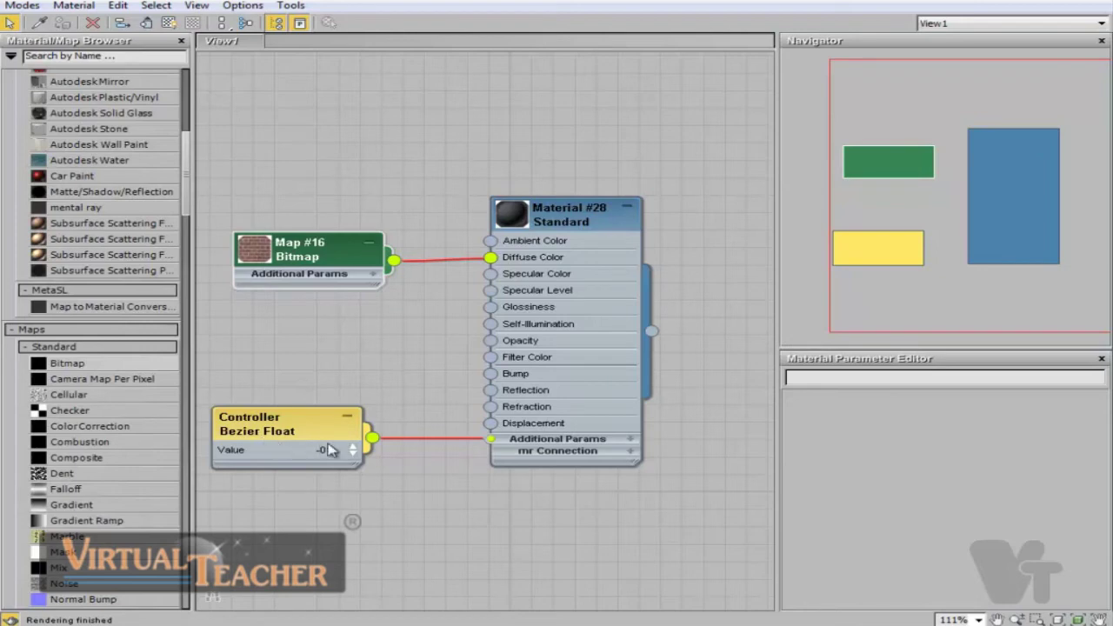
drag(354, 454, 365, 341)
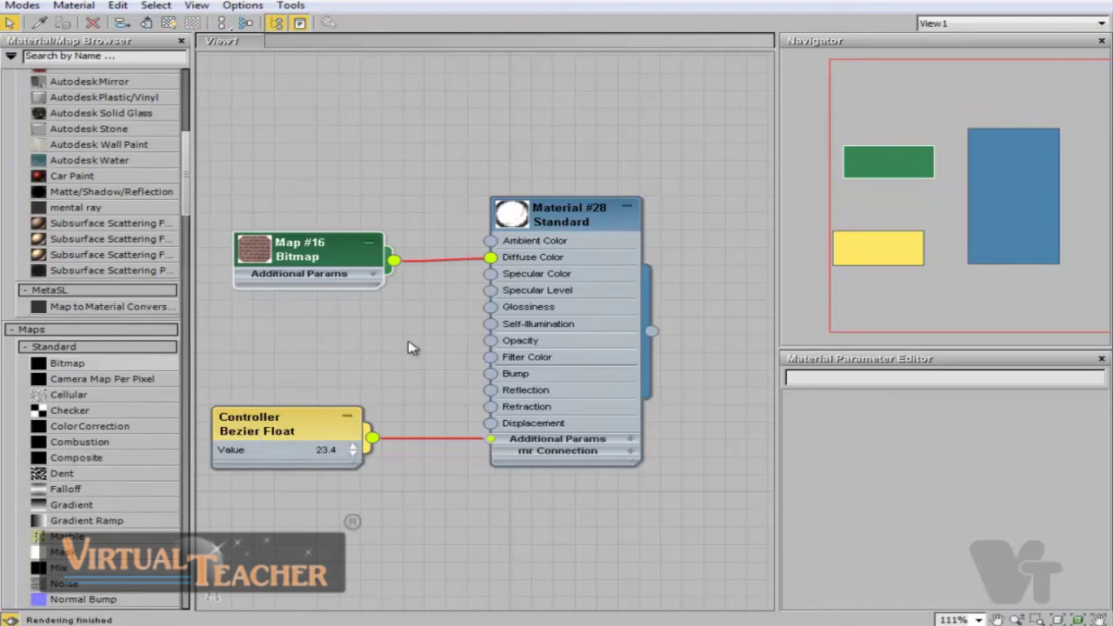
double_click(329, 451)
text(-1.0)
key(Return)
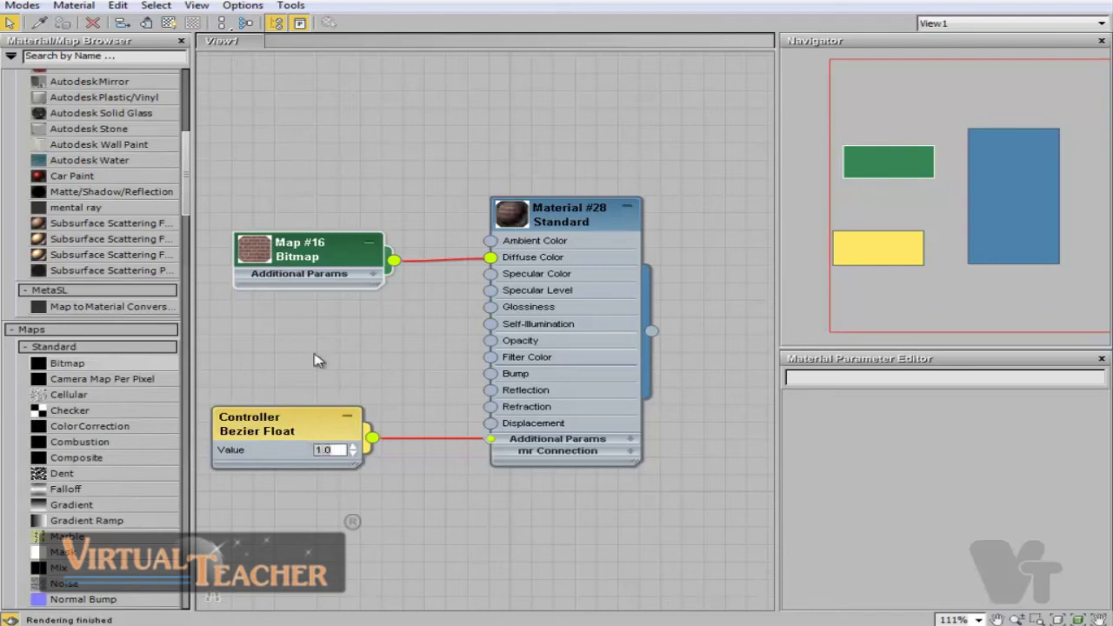
- Restore the Slate editor to a smaller window positioned to reveal the viewport
drag(893, 55, 856, 70)
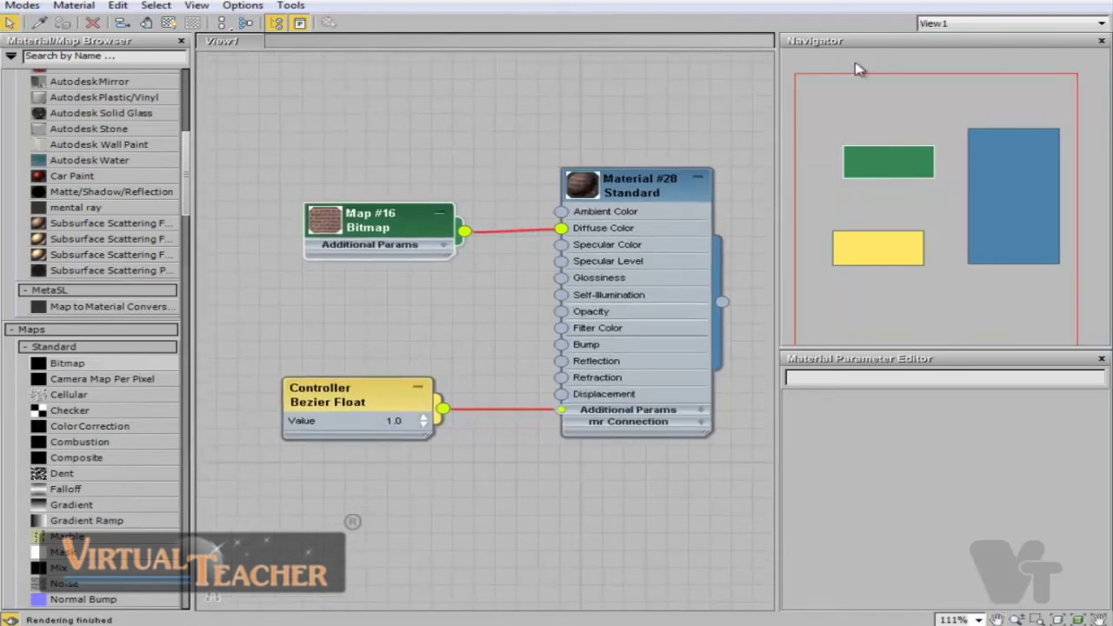
click(1035, 7)
drag(680, 4, 703, 75)
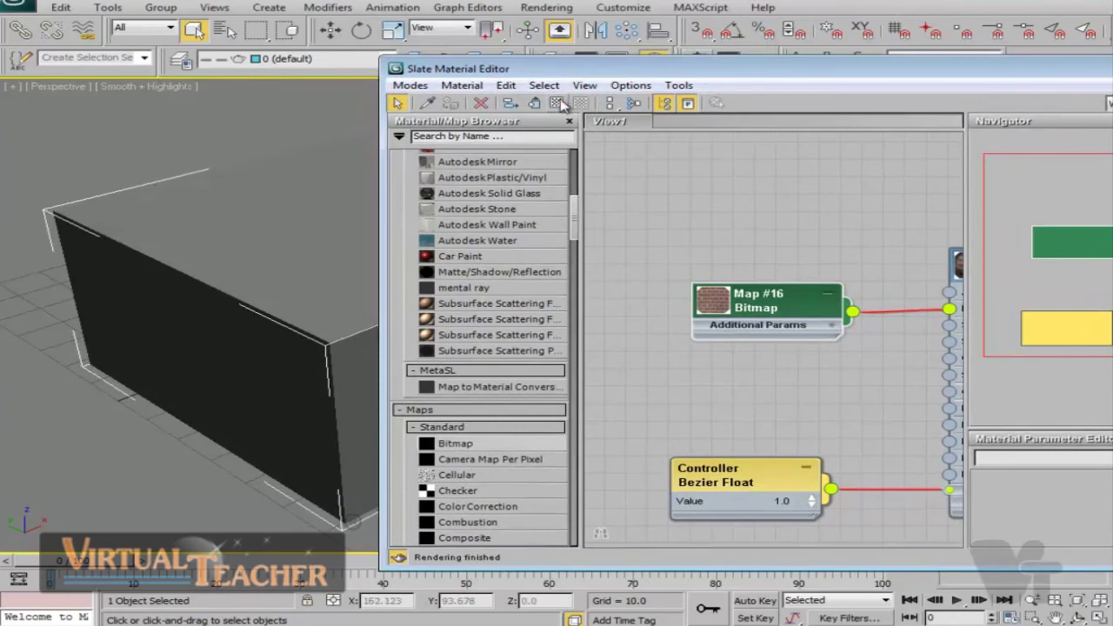
- Show the brick map on the box in the viewport and render the brick-covered box
click(557, 103)
drag(609, 68, 913, 250)
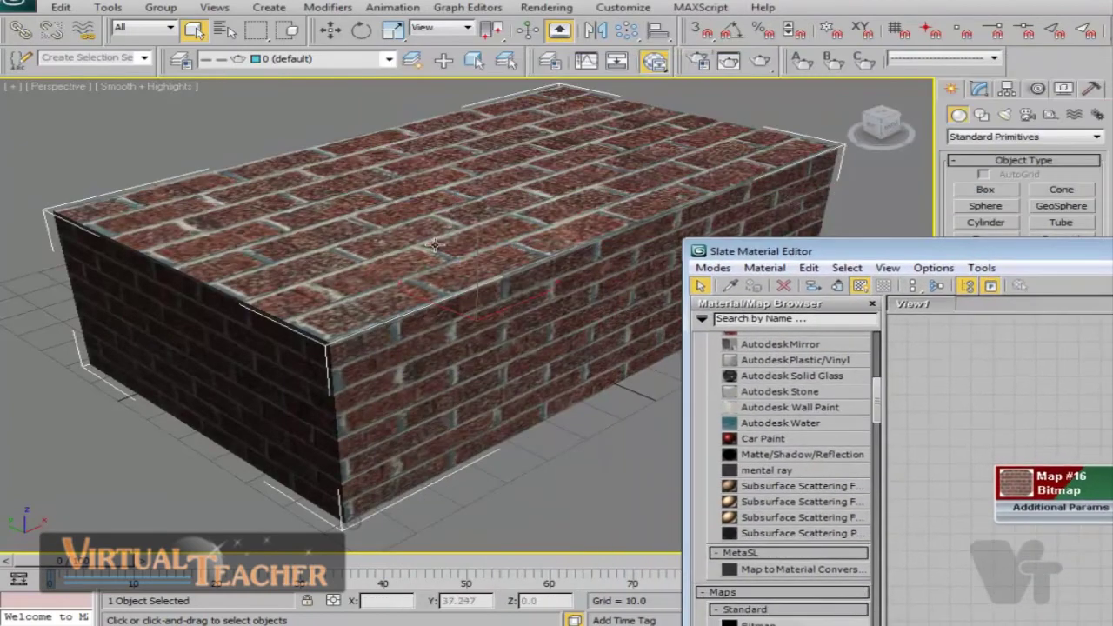
click(761, 64)
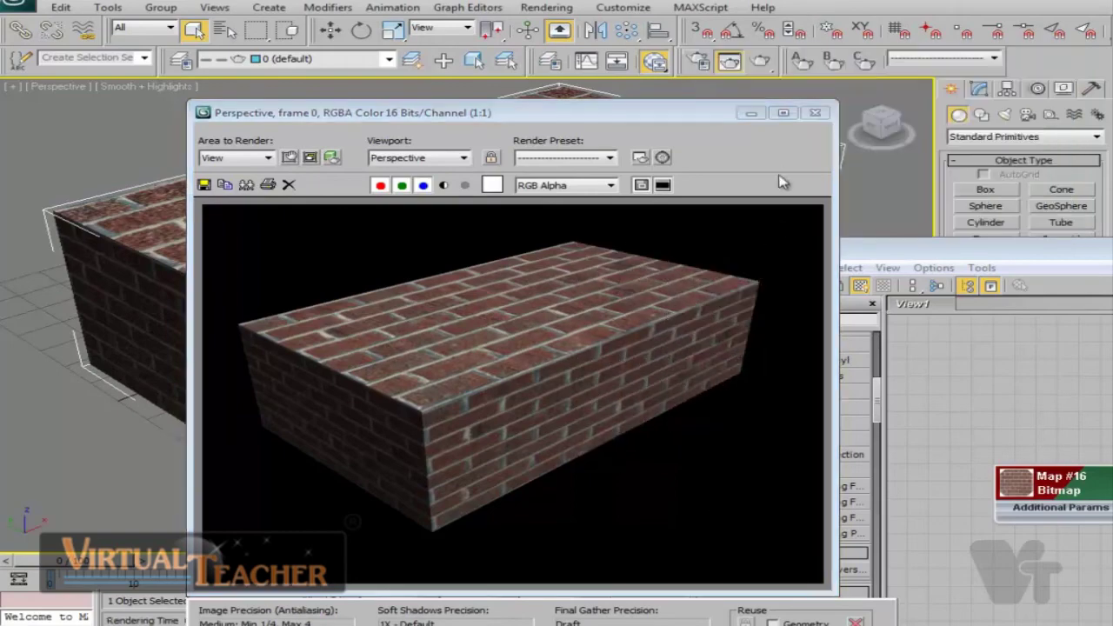
click(814, 112)
drag(995, 292, 317, 14)
middle_drag(542, 337, 410, 313)
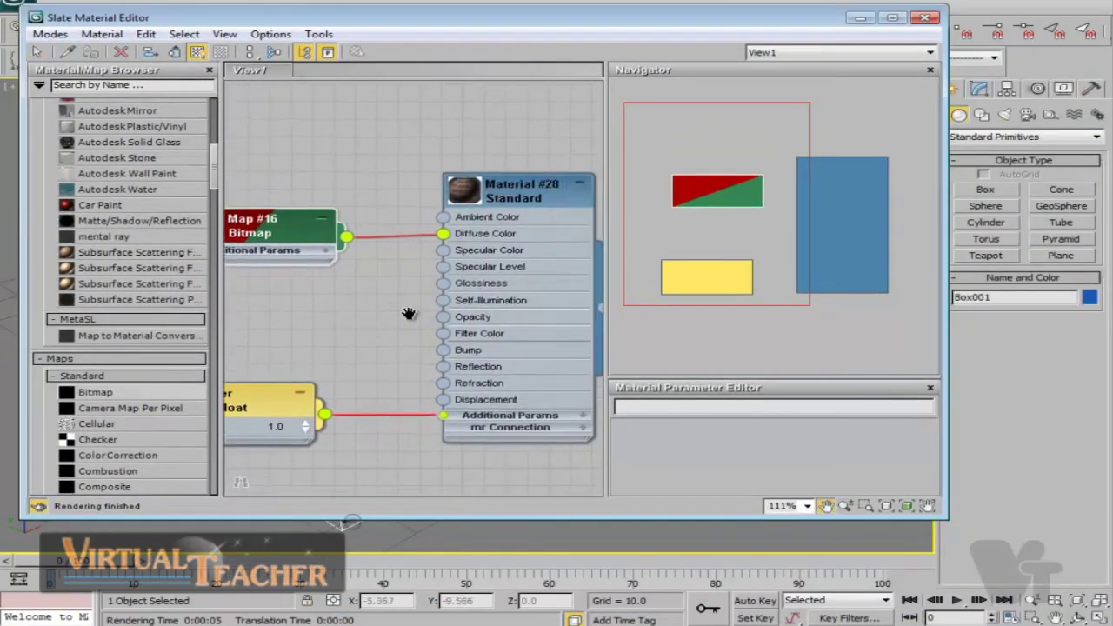
- Wire Map #16 into Material #28's Bump and set the second Bezier Float controller to 2.7
double_click(533, 21)
middle_drag(369, 100, 463, 116)
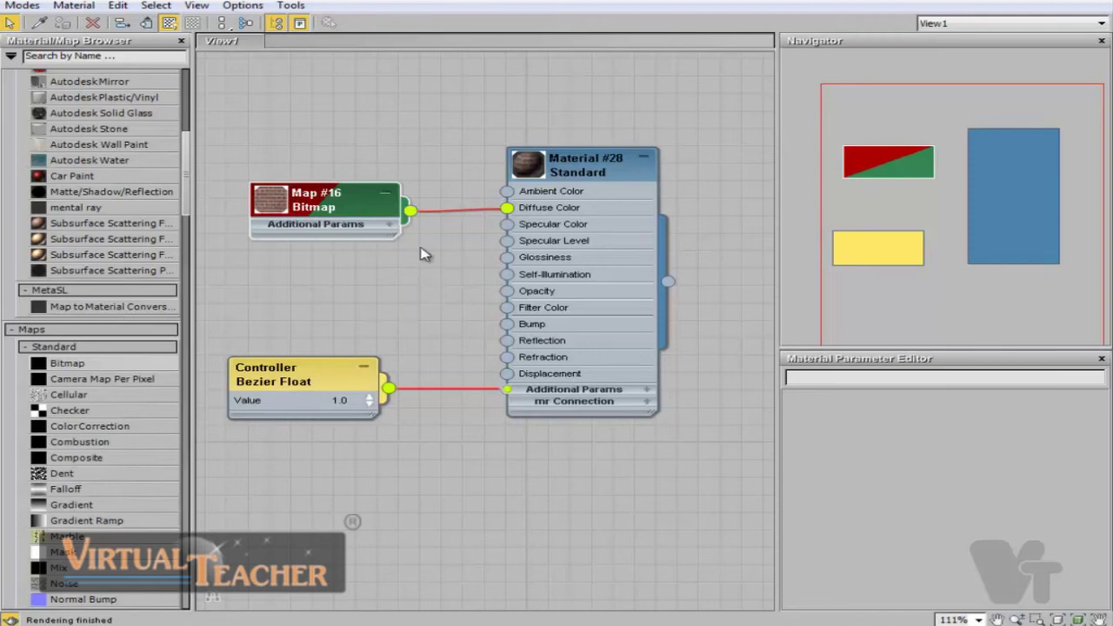
drag(418, 230, 507, 325)
click(373, 298)
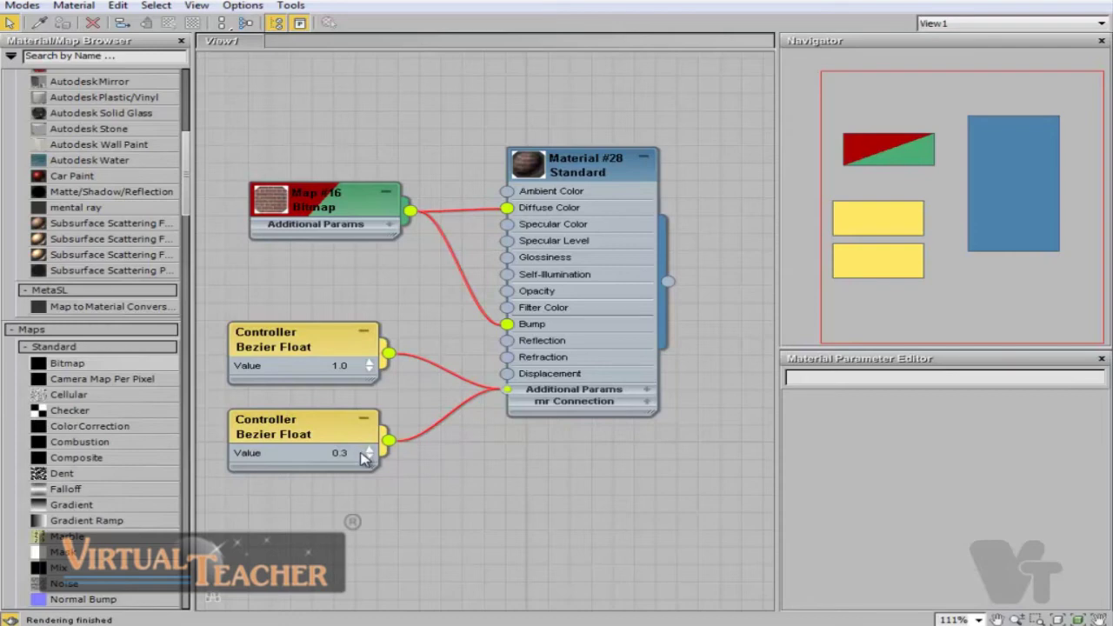
drag(371, 457, 373, 441)
- Open a preview window for Material #28 and enlarge it
right_click(532, 171)
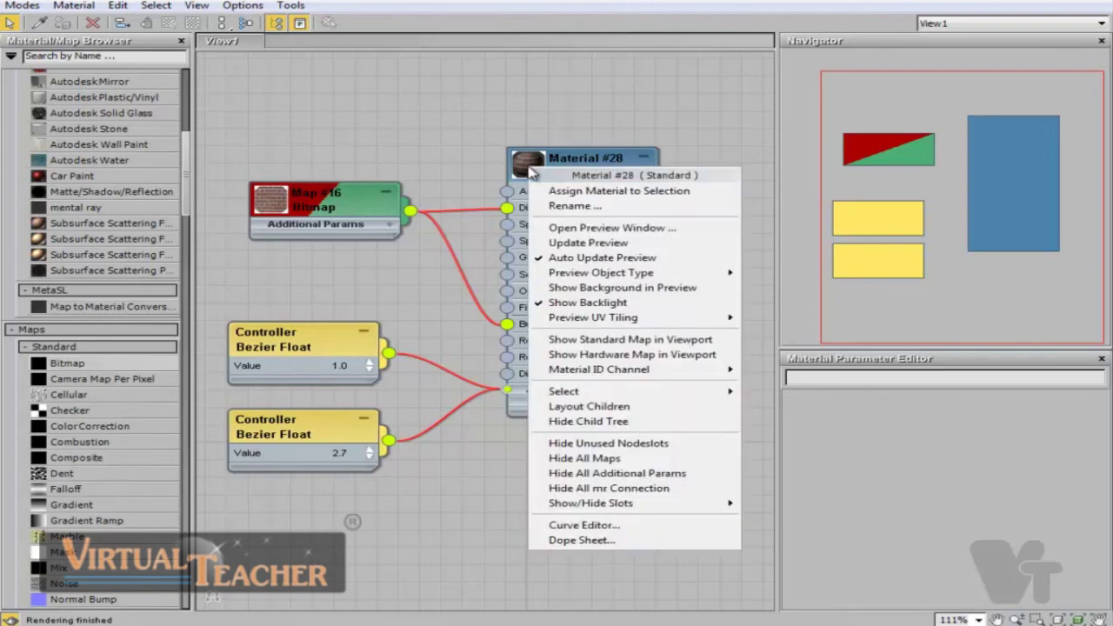
click(612, 230)
click(695, 226)
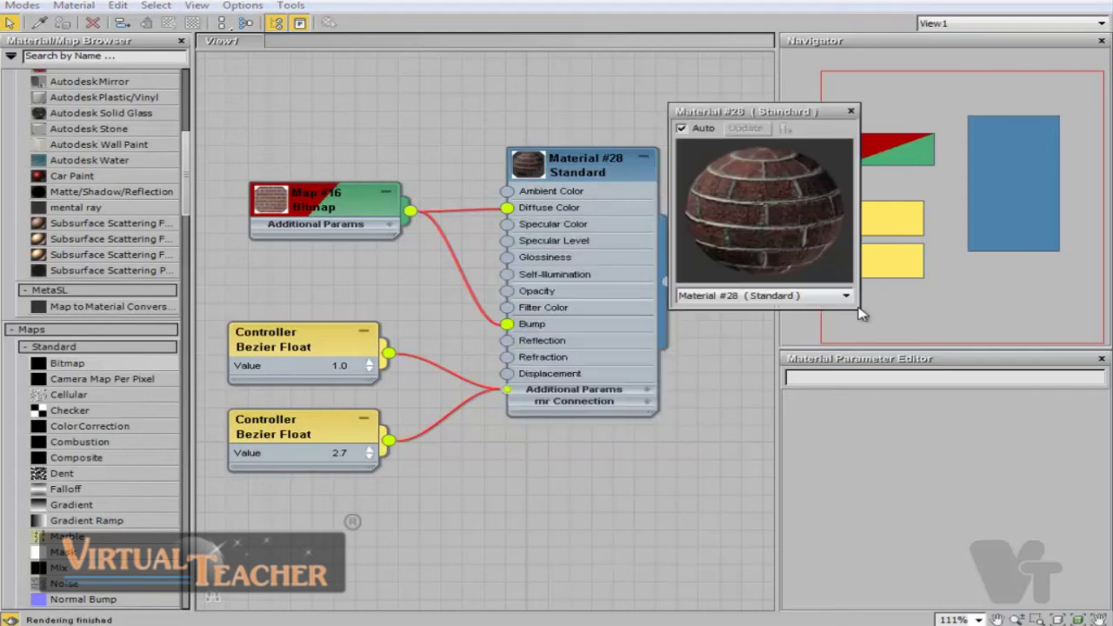
drag(864, 312, 1078, 487)
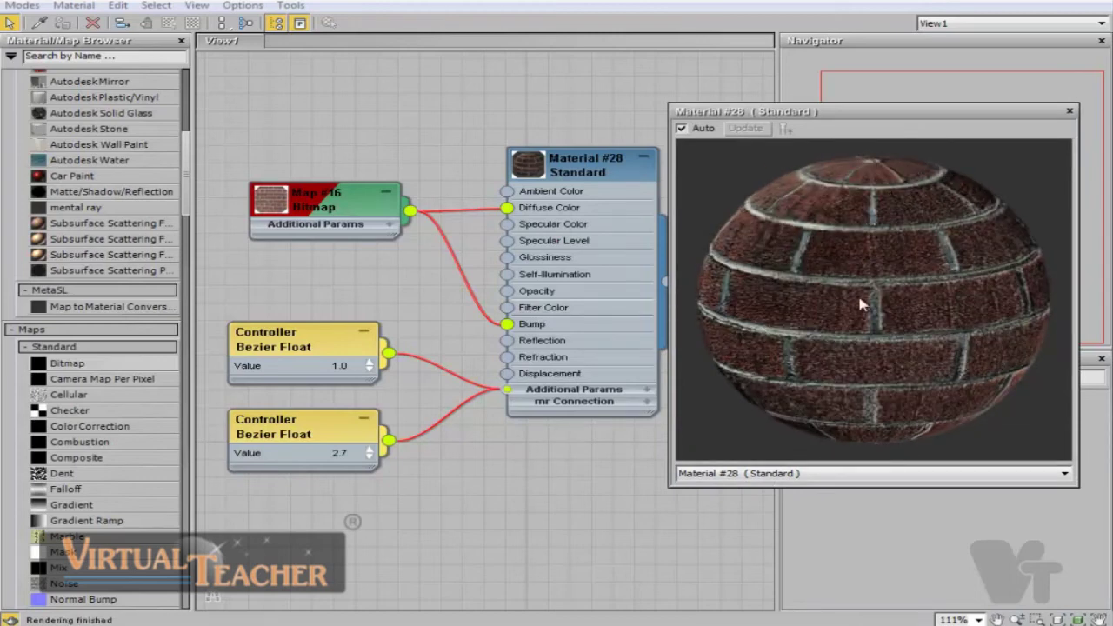
- Lower the second Bezier Float bump controller from 2.7 to 0.7, then close the preview and open Material #28's parameters
drag(369, 456, 372, 482)
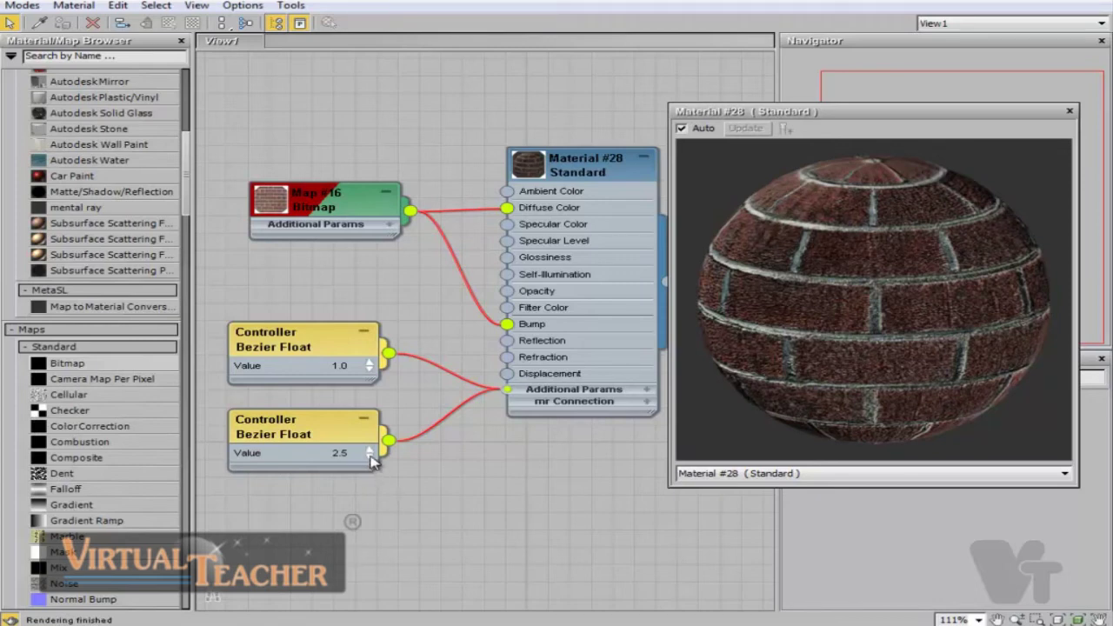
mouse_move(370, 455)
mouse_down()
mouse_move(370, 475)
mouse_move(371, 459)
mouse_up()
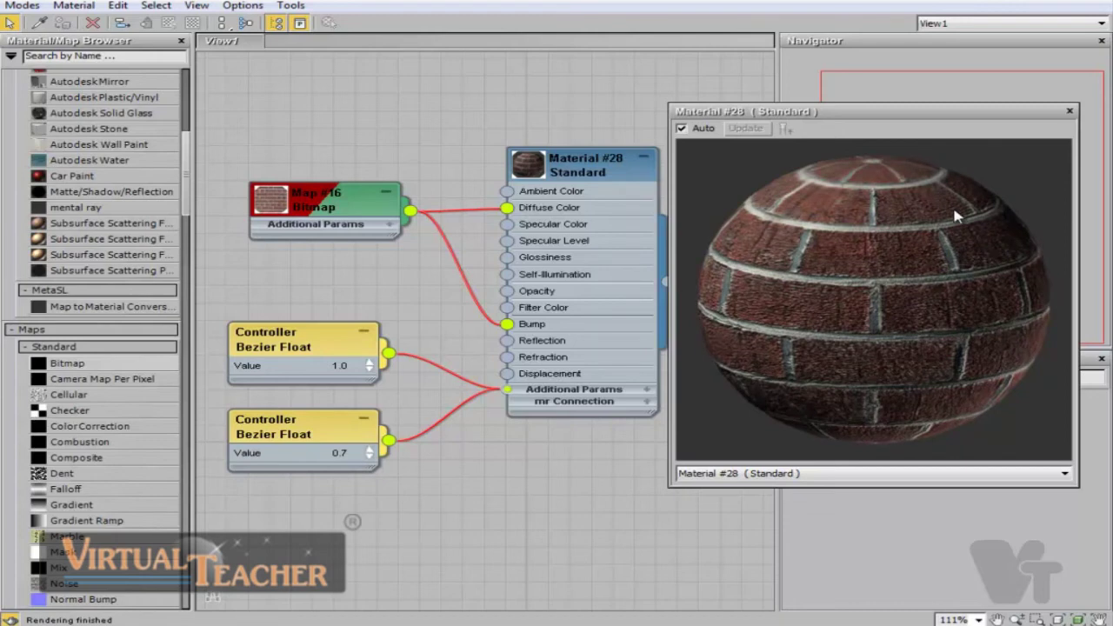
click(1071, 113)
double_click(581, 173)
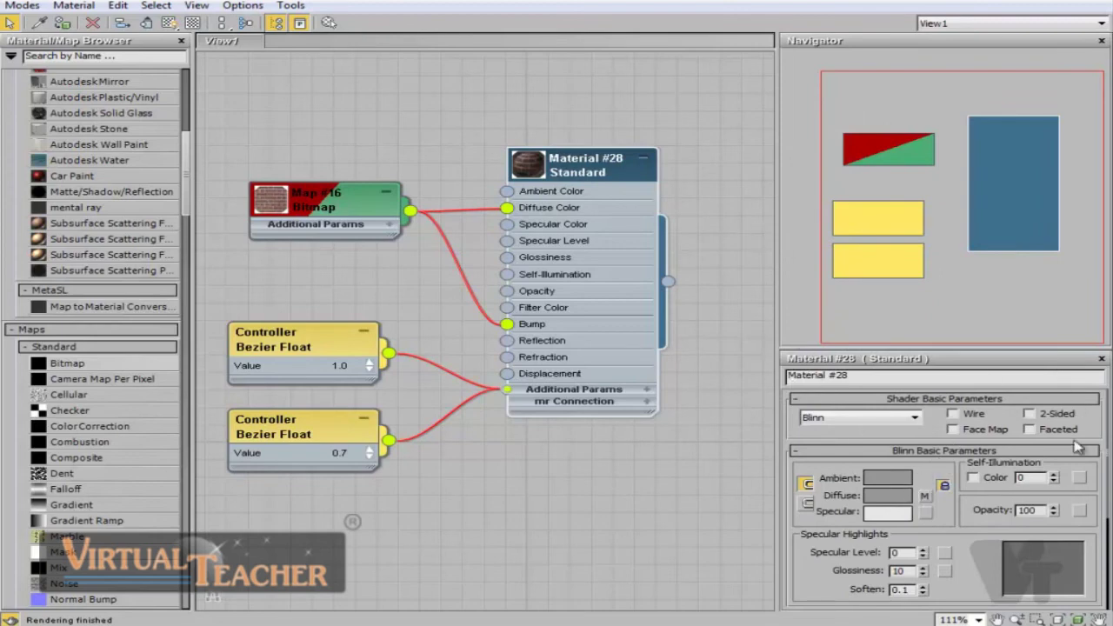
- Expand Material #28's Maps rollout and add a Bitmap node loaded with WoodFine0010_L
drag(826, 581, 807, 341)
click(943, 565)
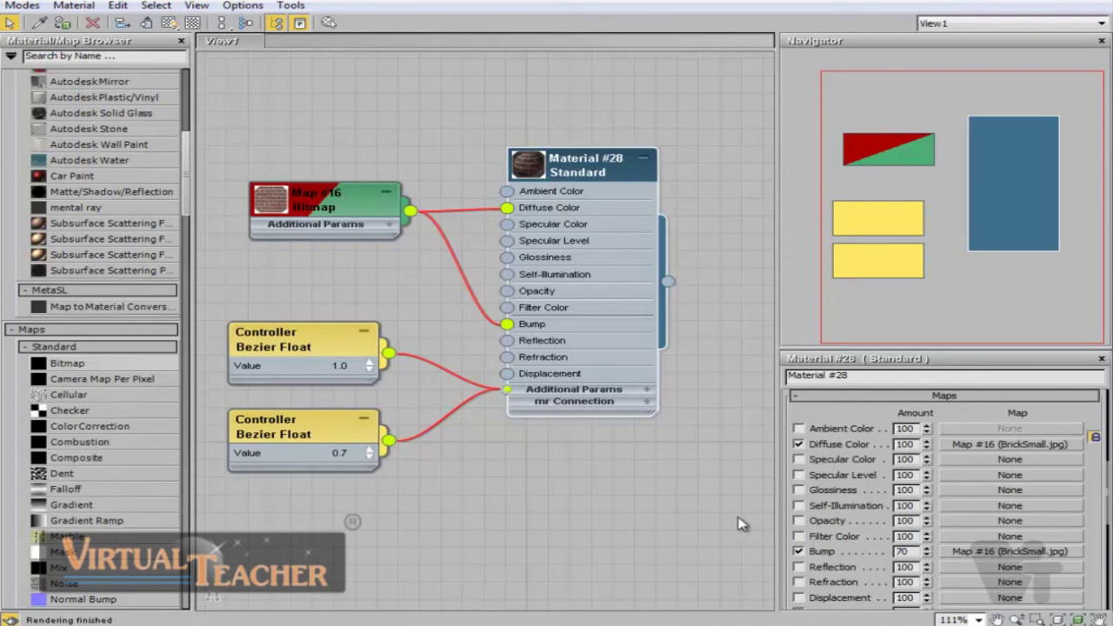
scroll(621, 293, down, 2)
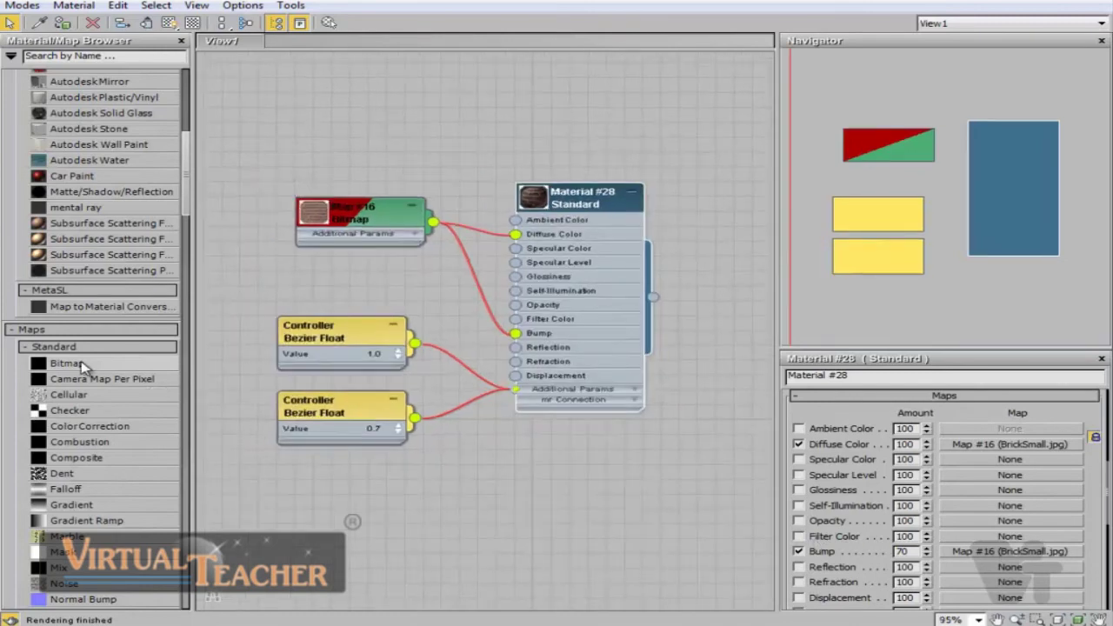
drag(83, 365, 398, 118)
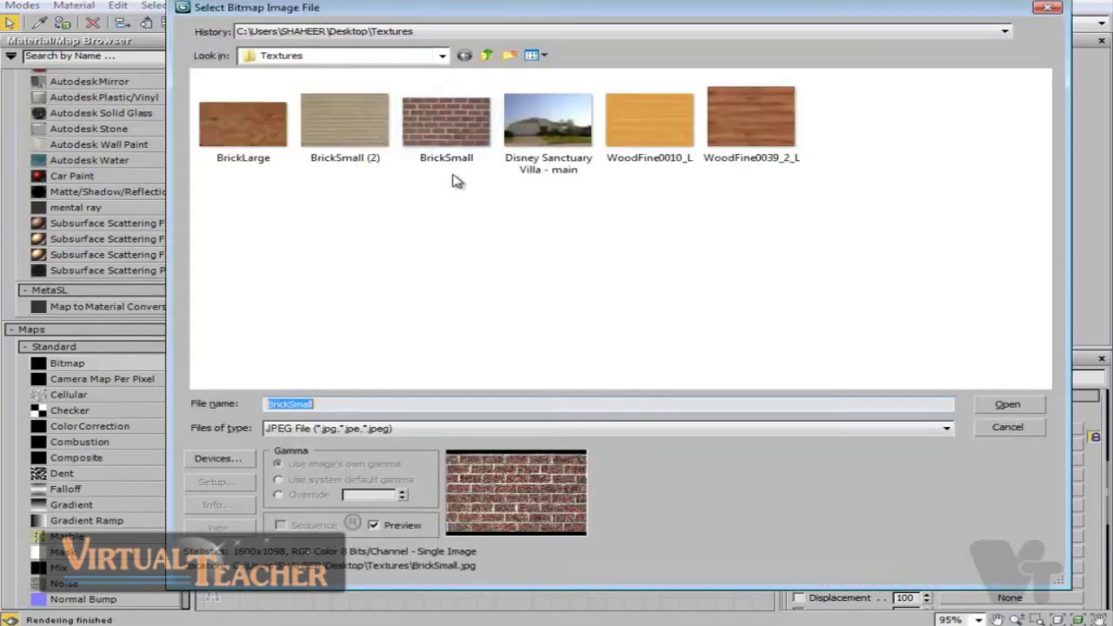
double_click(648, 139)
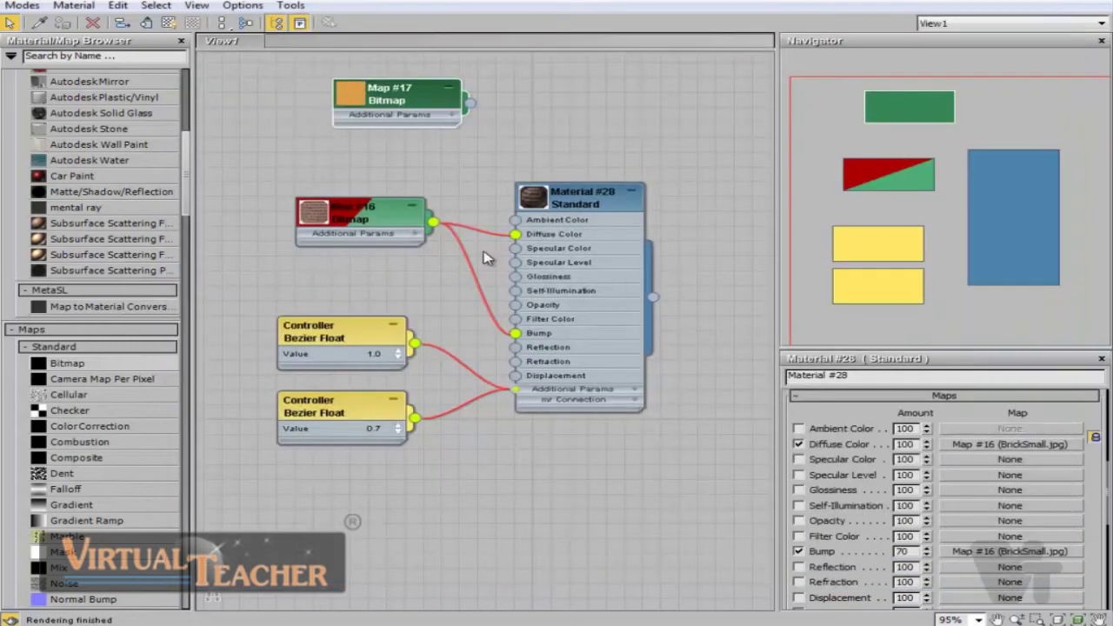
- Connect the wood bitmap to Material #28's Displacement and add Checker and Cellular map nodes
drag(470, 108, 515, 375)
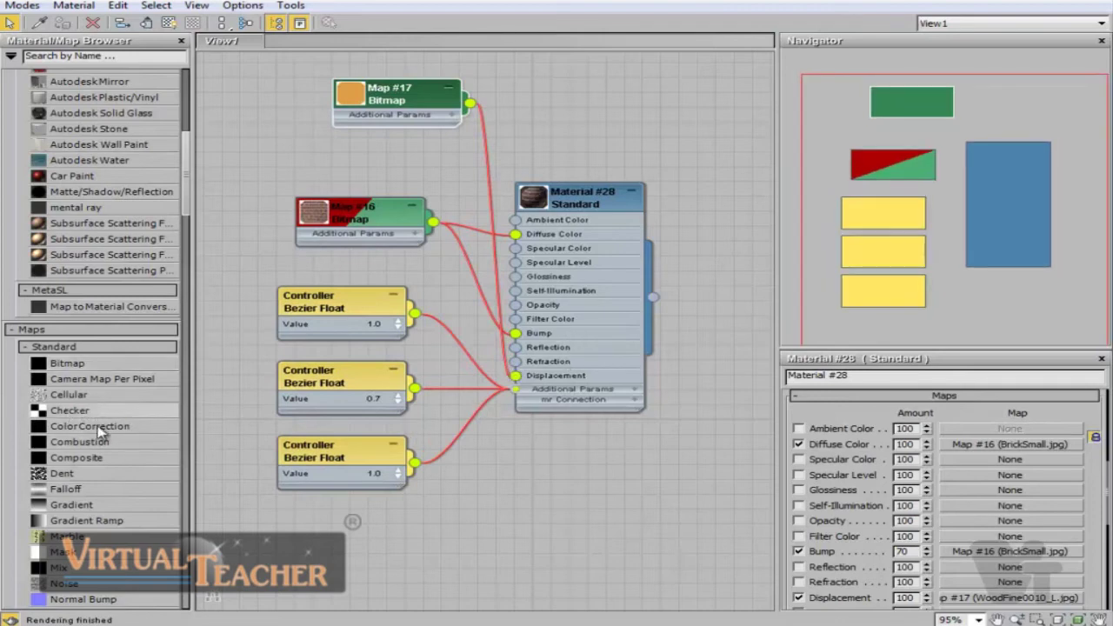
drag(271, 144, 261, 139)
scroll(237, 214, down, 2)
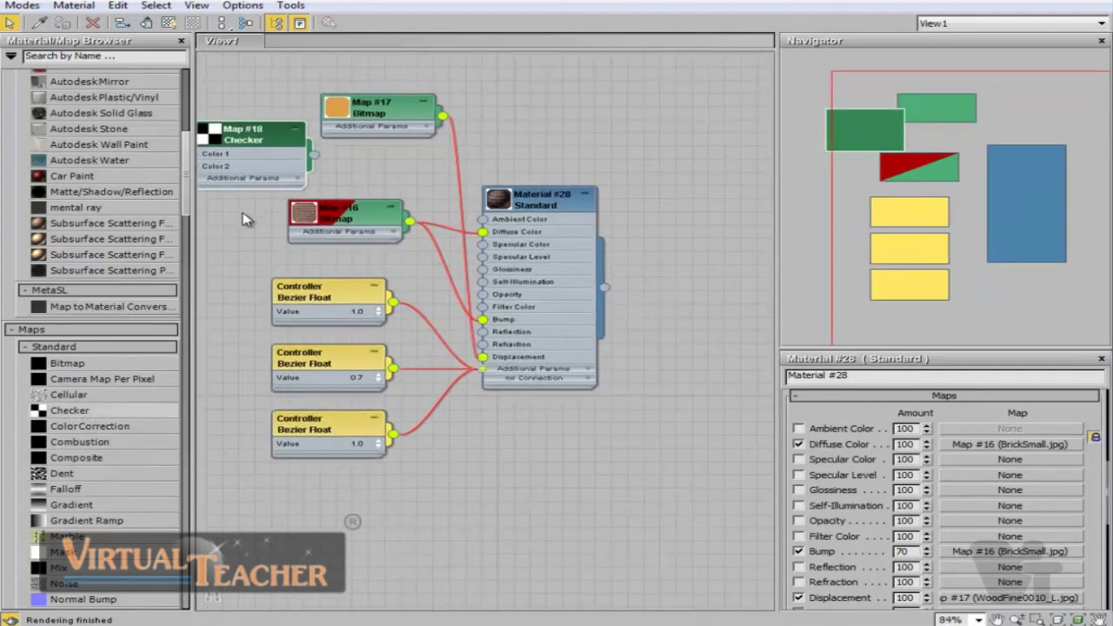
drag(70, 397, 630, 74)
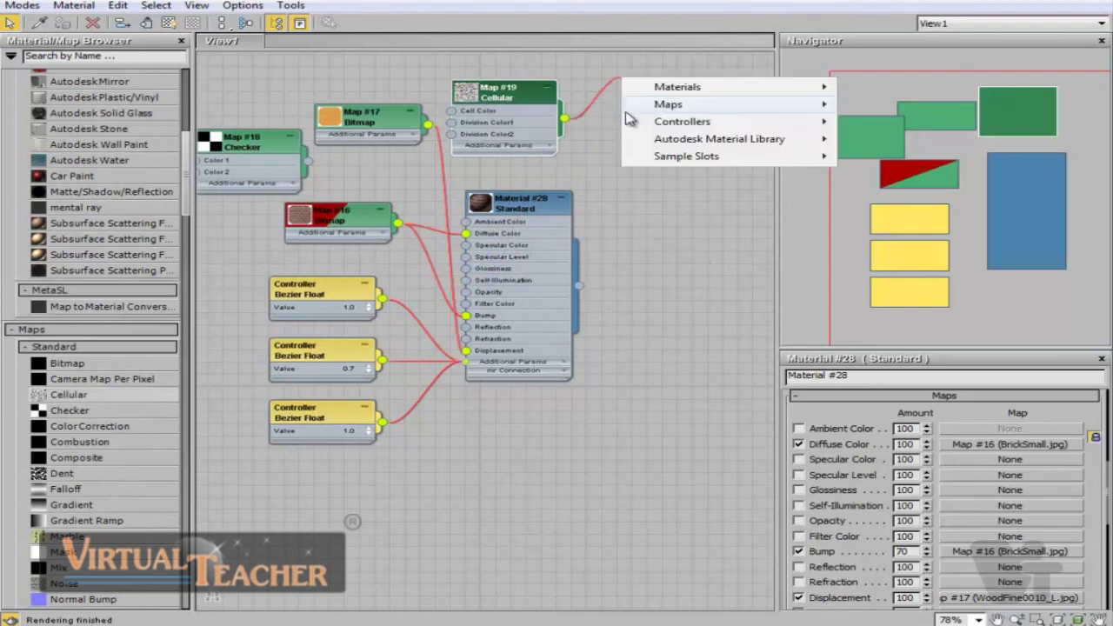
- Clear the stray wire and create a new Bitmap node via Maps > Standard > Bitmap
click(621, 252)
scroll(620, 251, down, 2)
middle_drag(621, 252, 699, 156)
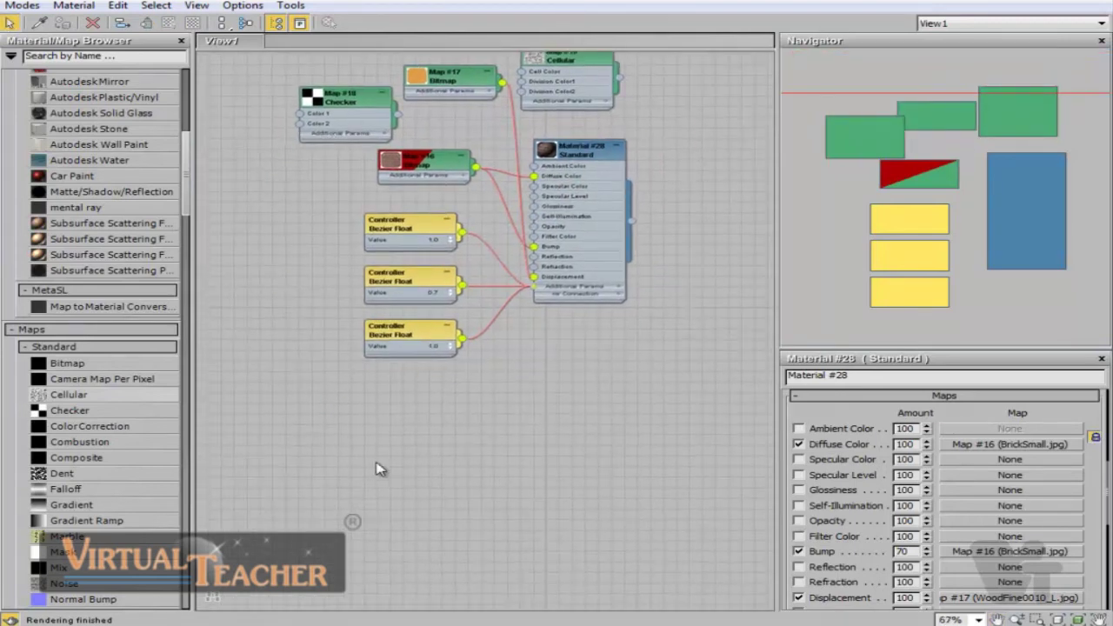
right_click(375, 461)
mouse_move(459, 478)
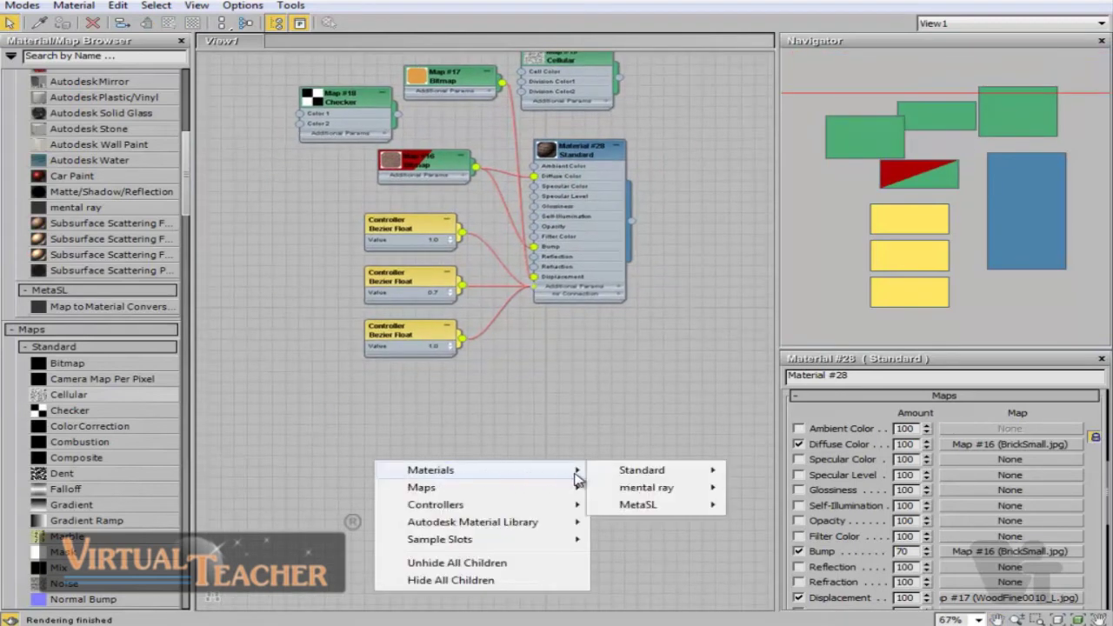
mouse_move(681, 476)
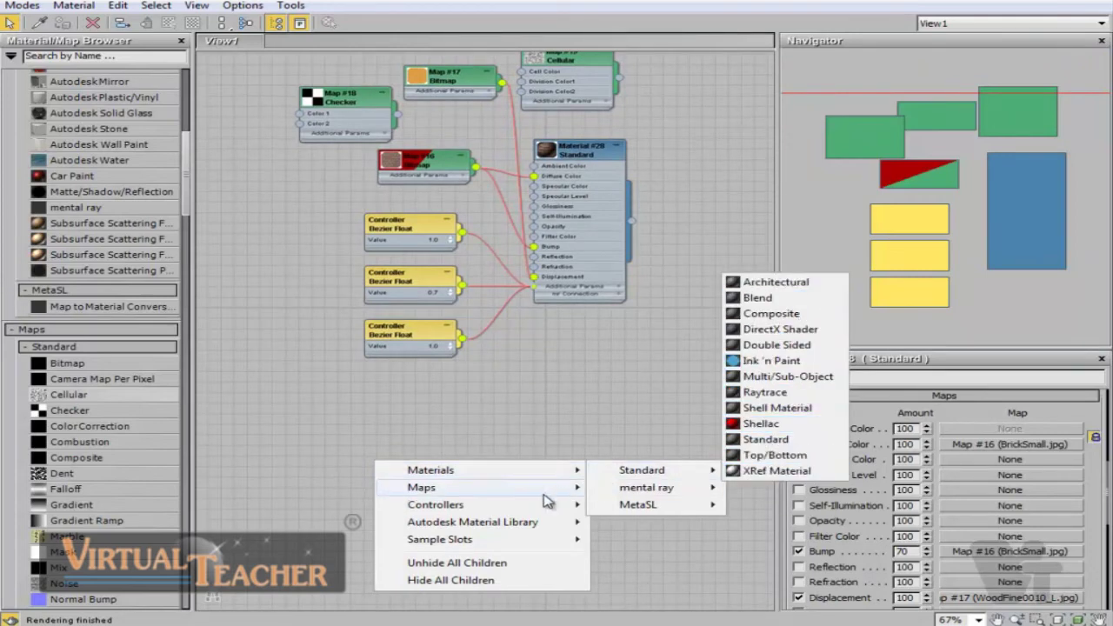
mouse_move(538, 494)
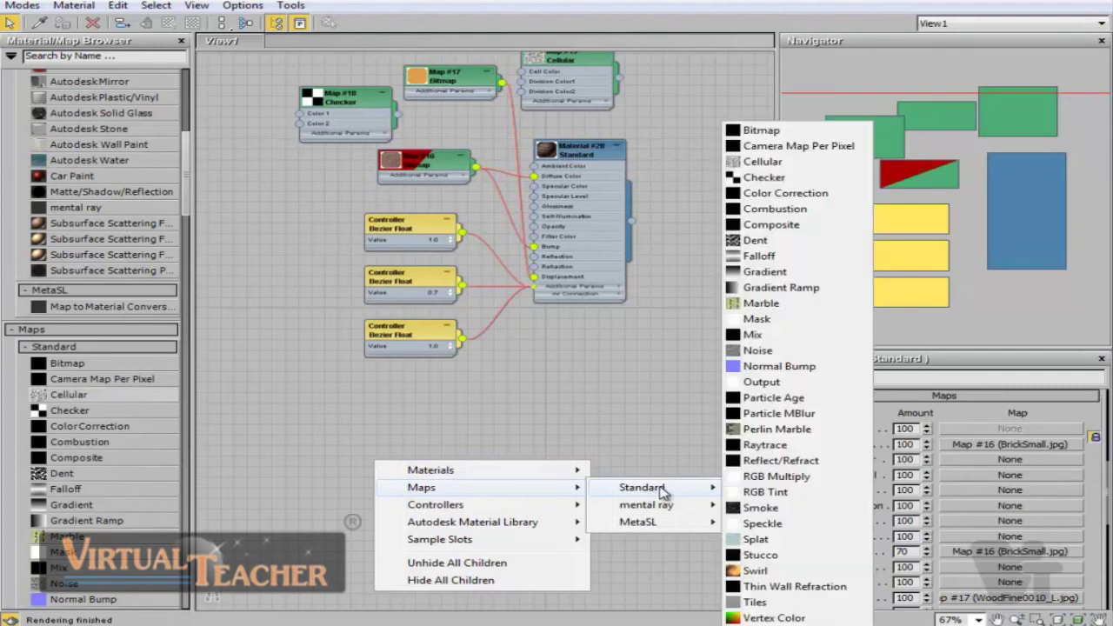
click(793, 132)
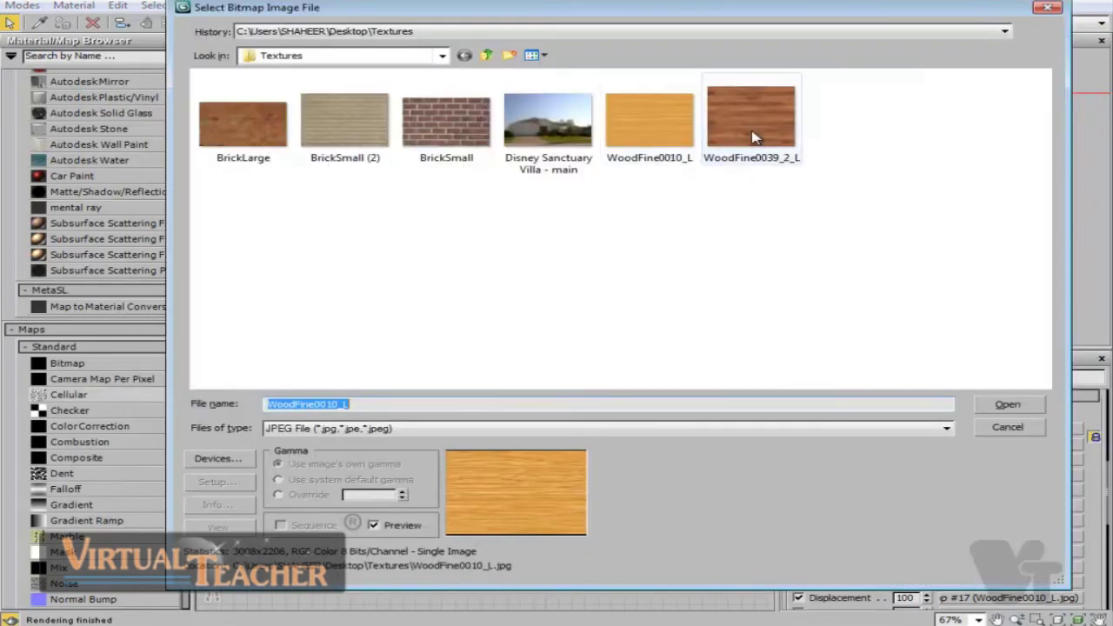
- Load WoodFine0039_2_L as the new bitmap, Map #20, and recentre on the material
double_click(753, 138)
scroll(620, 387, down, 3)
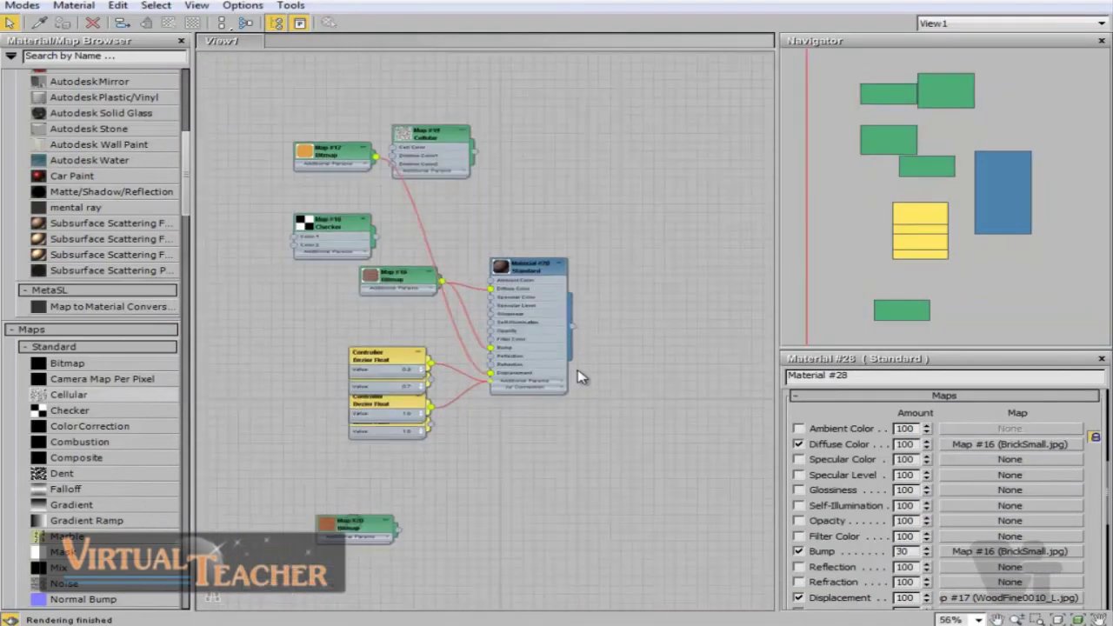
scroll(576, 377, up, 2)
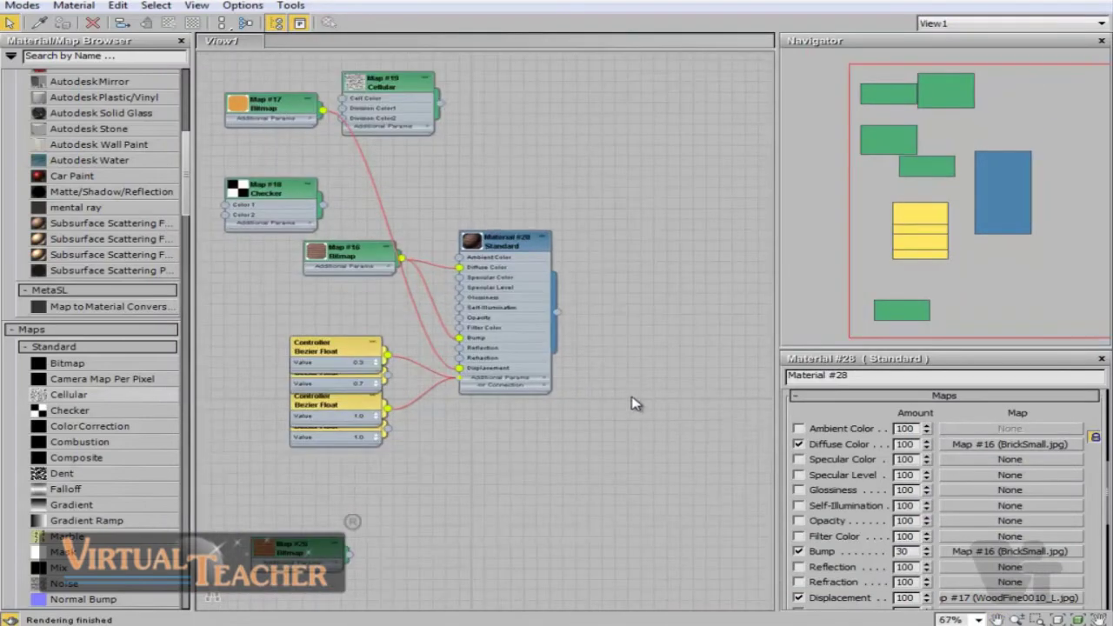
middle_drag(577, 377, 717, 367)
scroll(716, 368, up, 4)
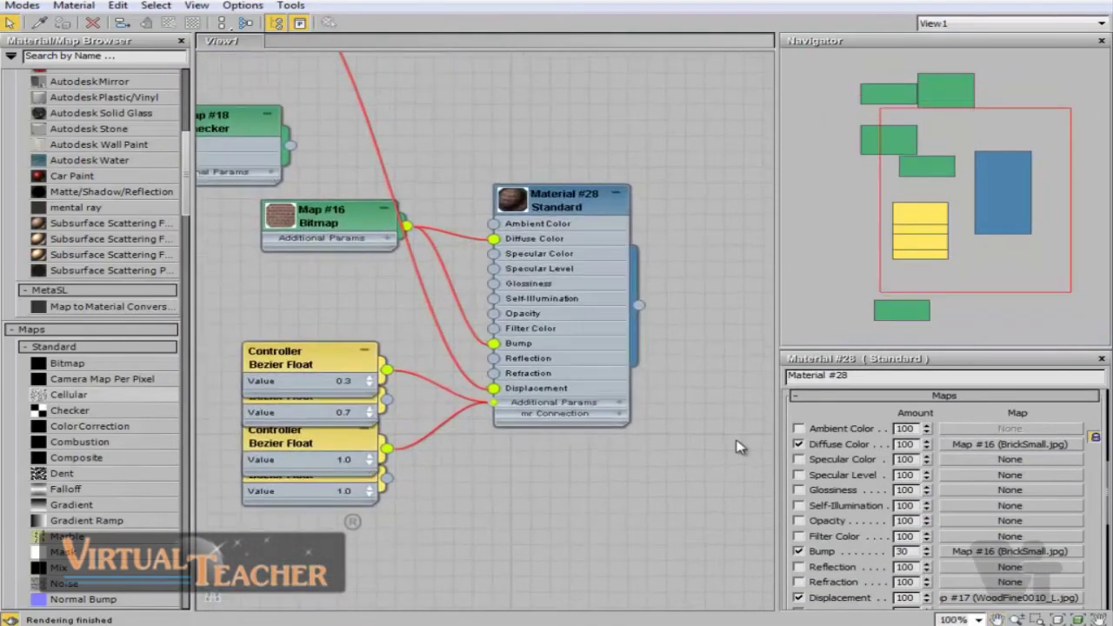
- Disconnect every map from Material #28, delete the leftover nodes, and place Map #20 beside it
drag(494, 347, 397, 322)
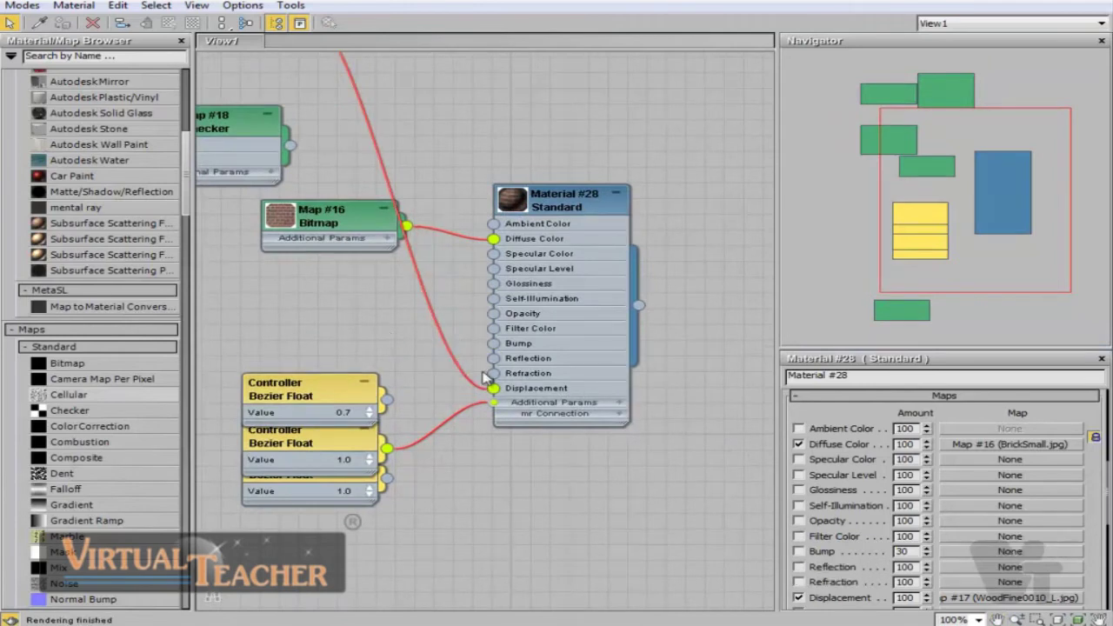
drag(493, 240, 430, 244)
drag(493, 388, 480, 396)
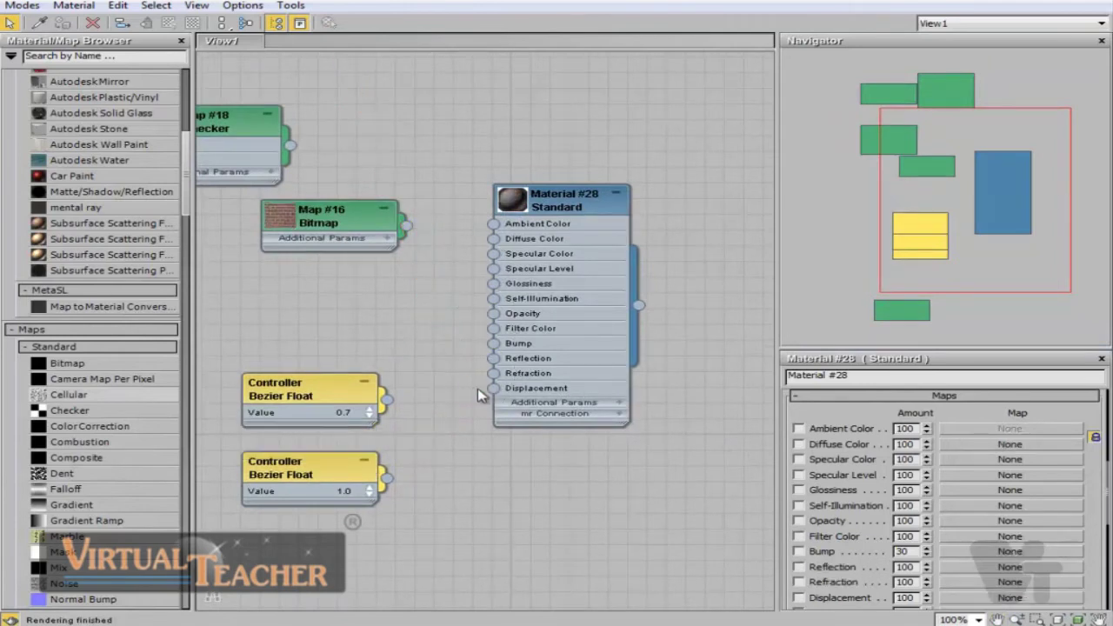
scroll(382, 374, down, 5)
scroll(417, 364, up, 2)
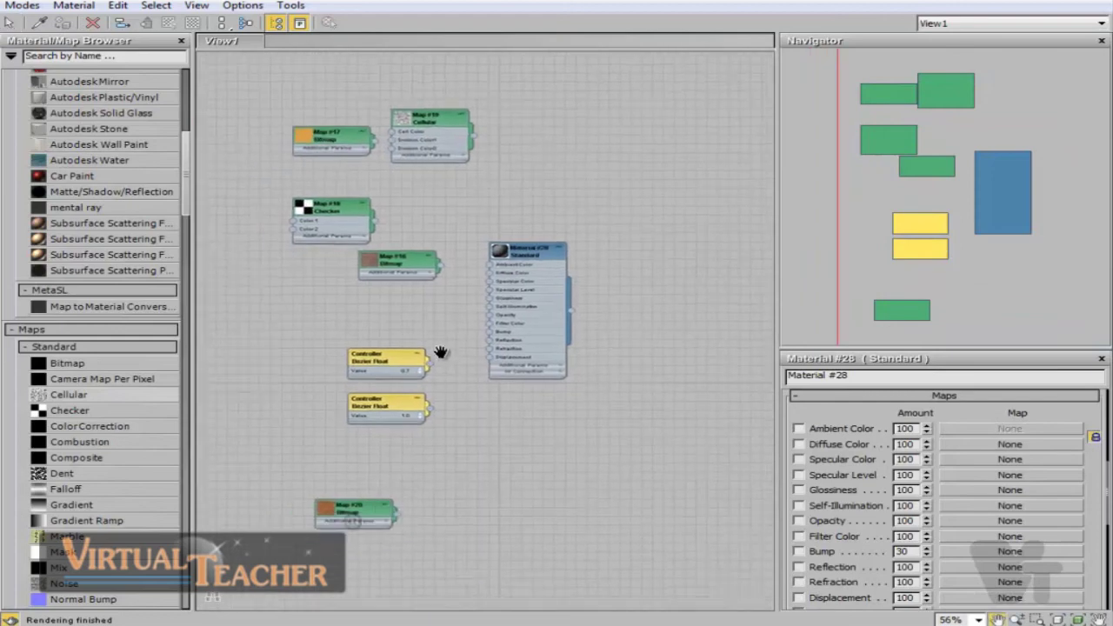
scroll(446, 365, down, 1)
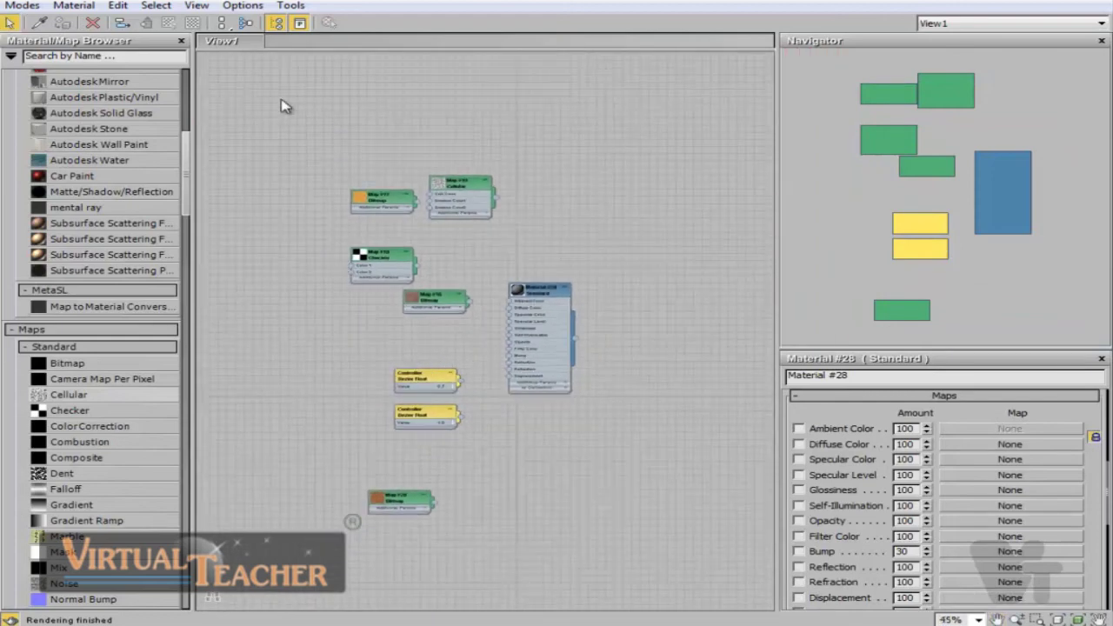
drag(282, 98, 494, 443)
key(Delete)
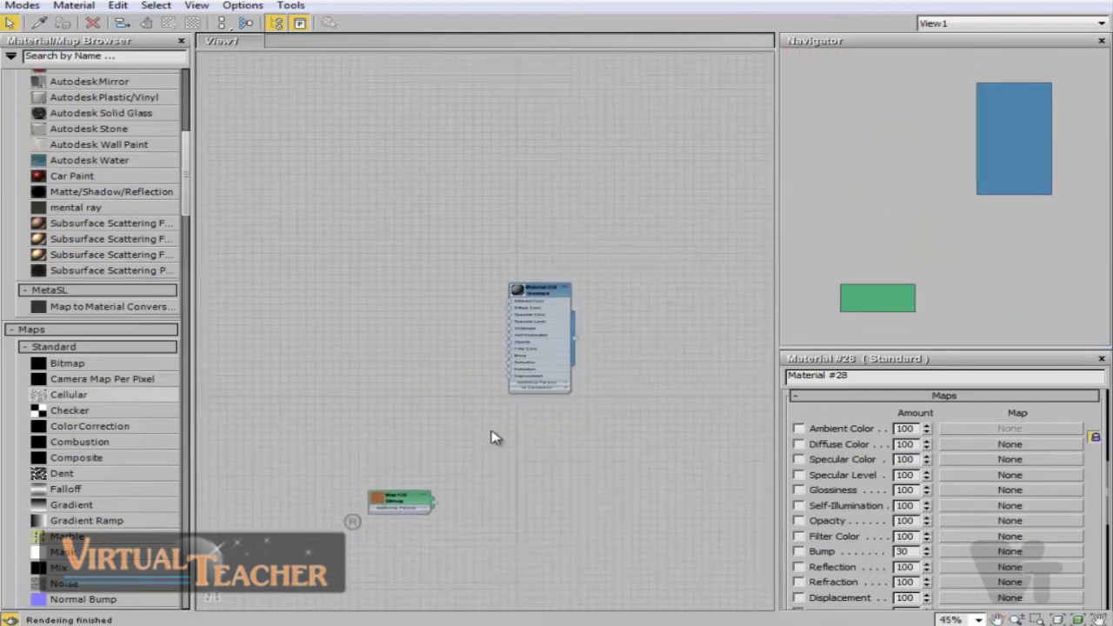
drag(400, 505, 373, 288)
- Wire Map #20 into Material #28's Diffuse Color and Bump, with the bump controller at 0.9
scroll(455, 356, up, 3)
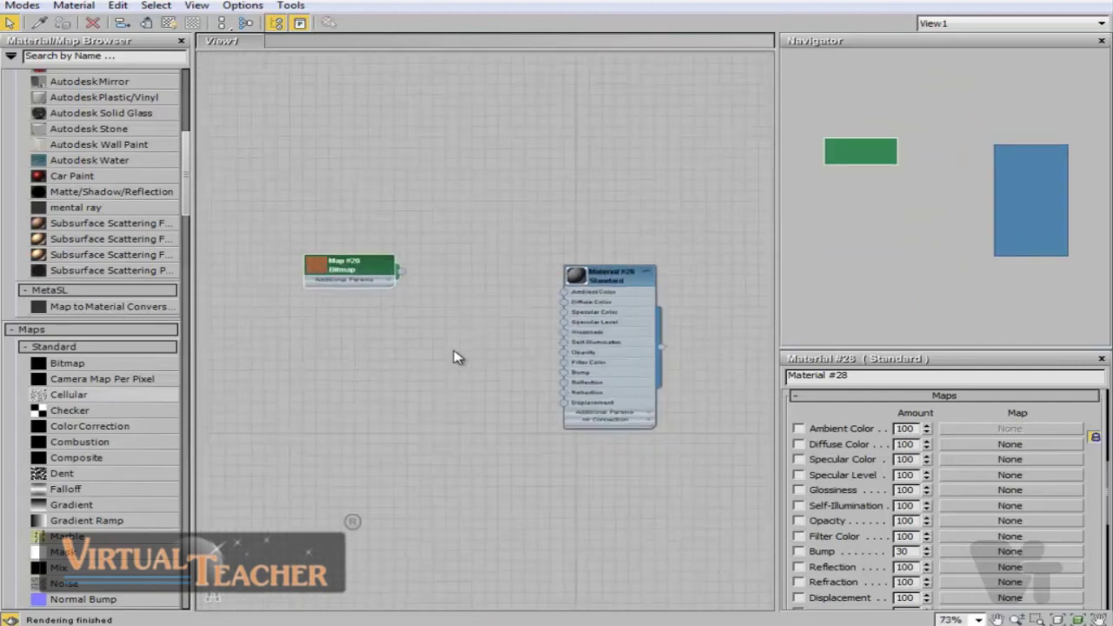
middle_drag(455, 356, 402, 334)
scroll(461, 329, up, 1)
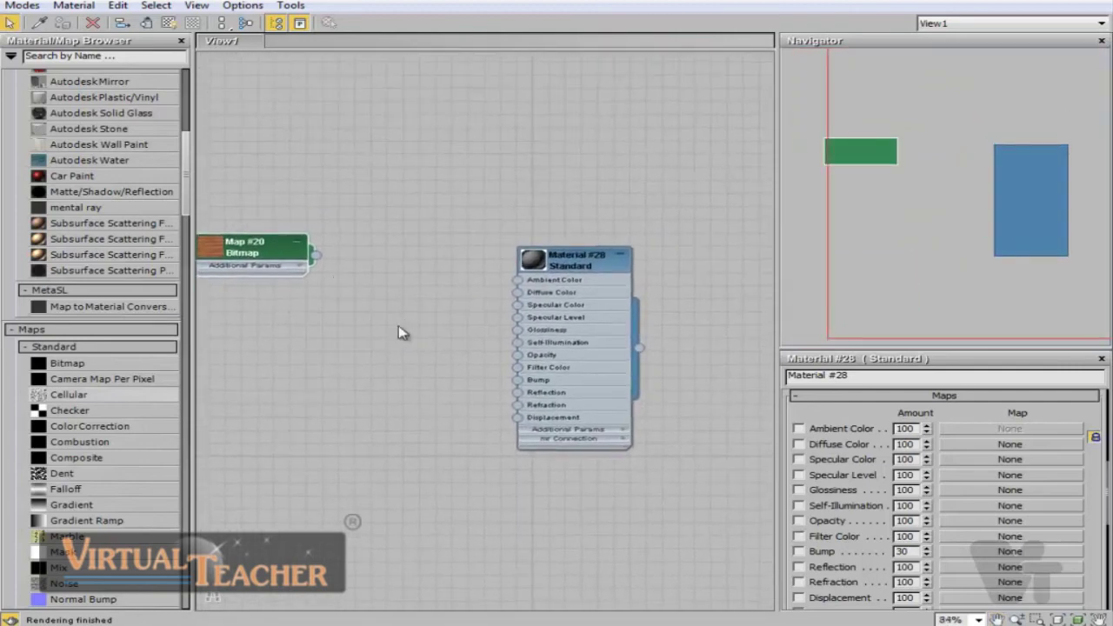
drag(315, 255, 516, 298)
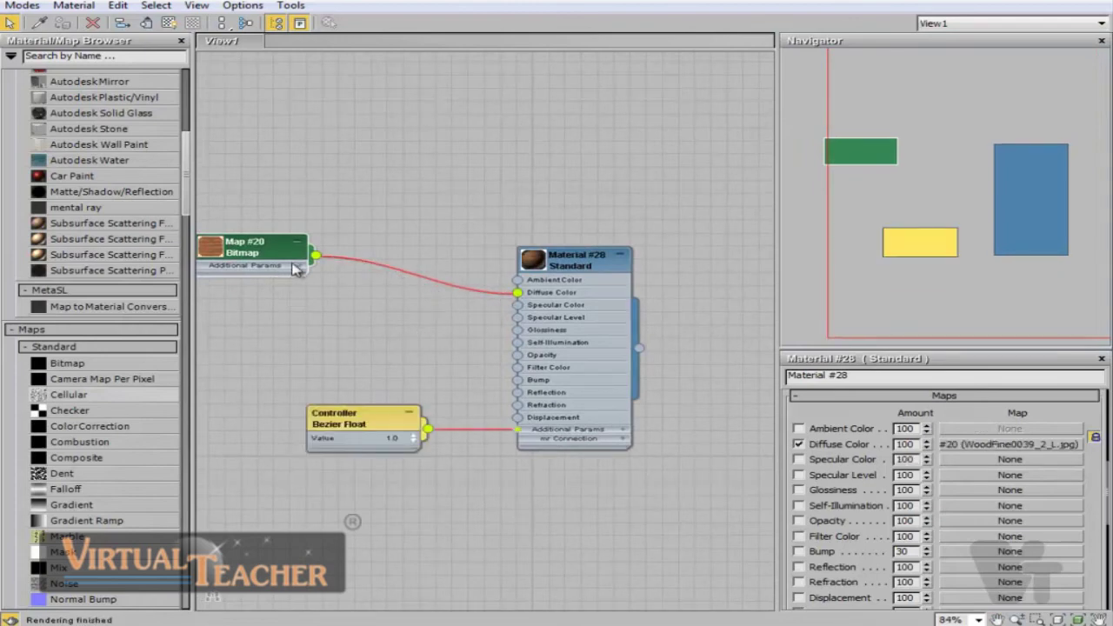
drag(318, 258, 520, 389)
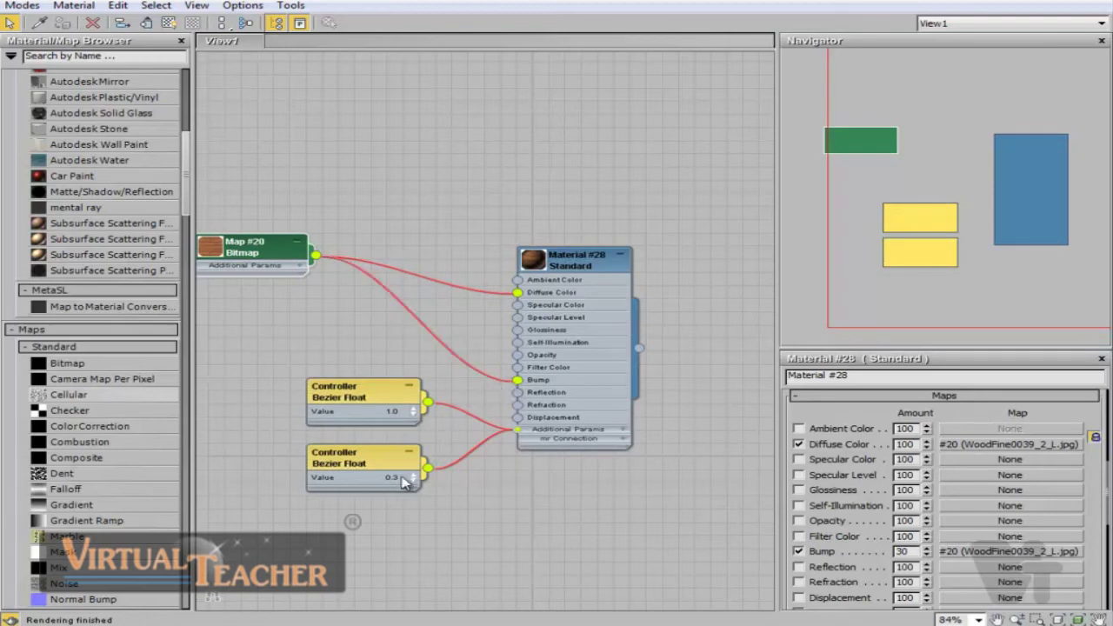
click(414, 479)
click(414, 479)
click(413, 474)
click(412, 474)
- Open a preview window for Material #28 and enlarge it
right_click(553, 272)
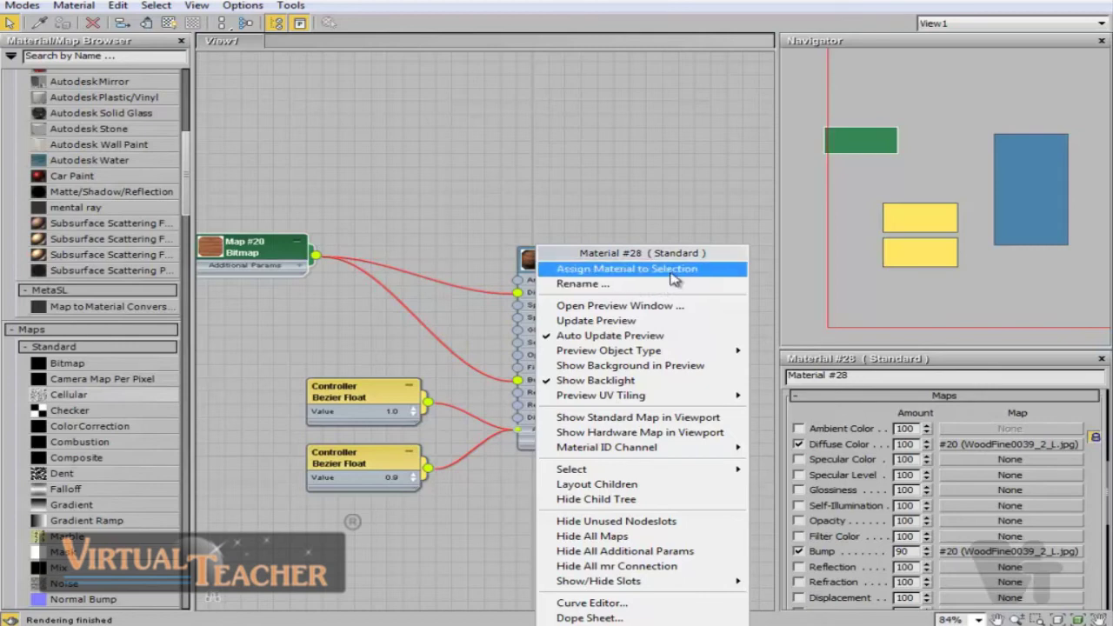
click(671, 309)
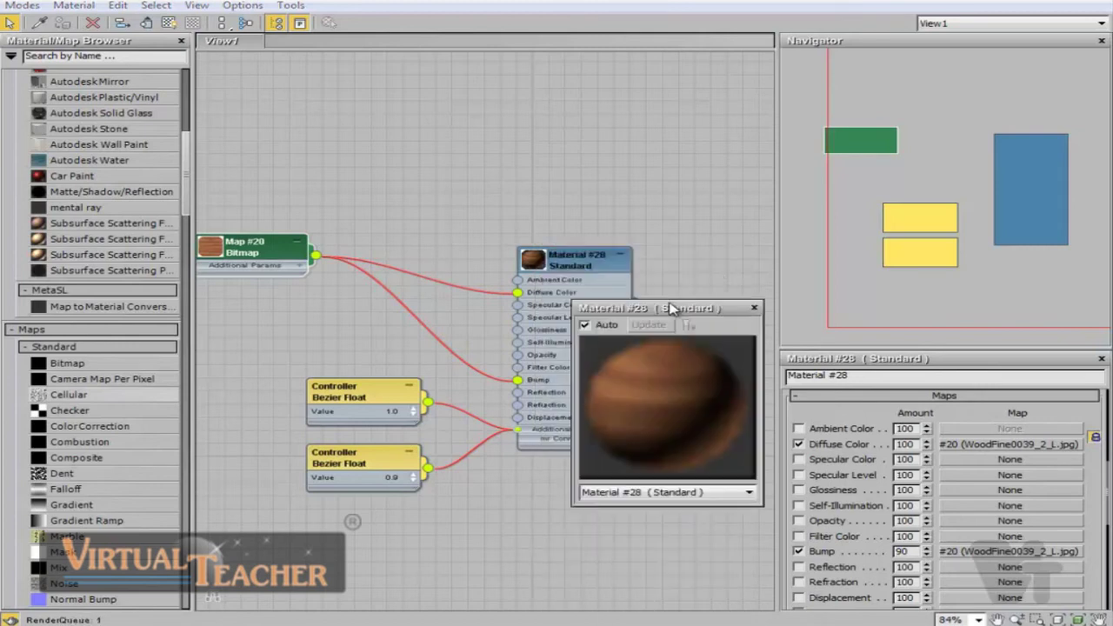
drag(711, 311, 726, 155)
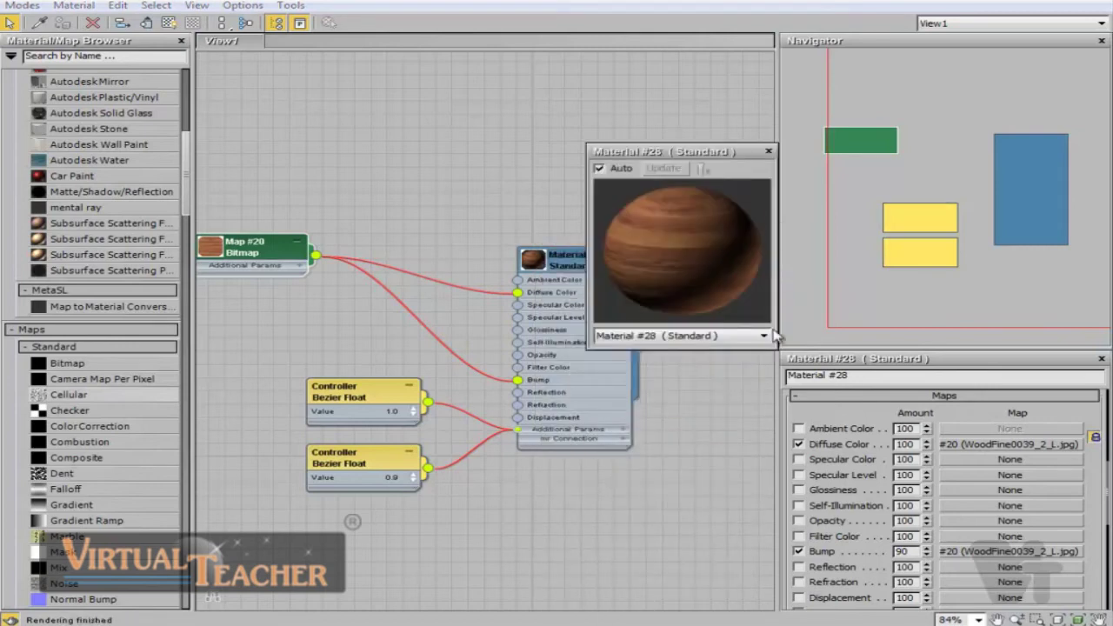
drag(771, 348, 875, 423)
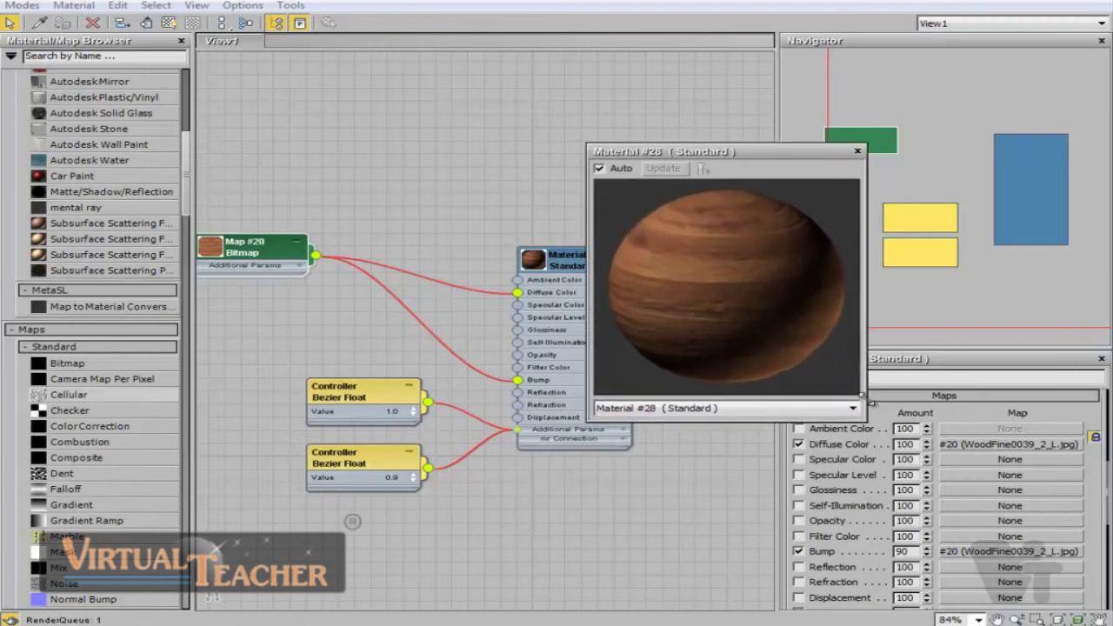
drag(554, 258, 454, 230)
- Expand Material #28's Shader Basic Parameters and raise Specular Level to 15
click(485, 409)
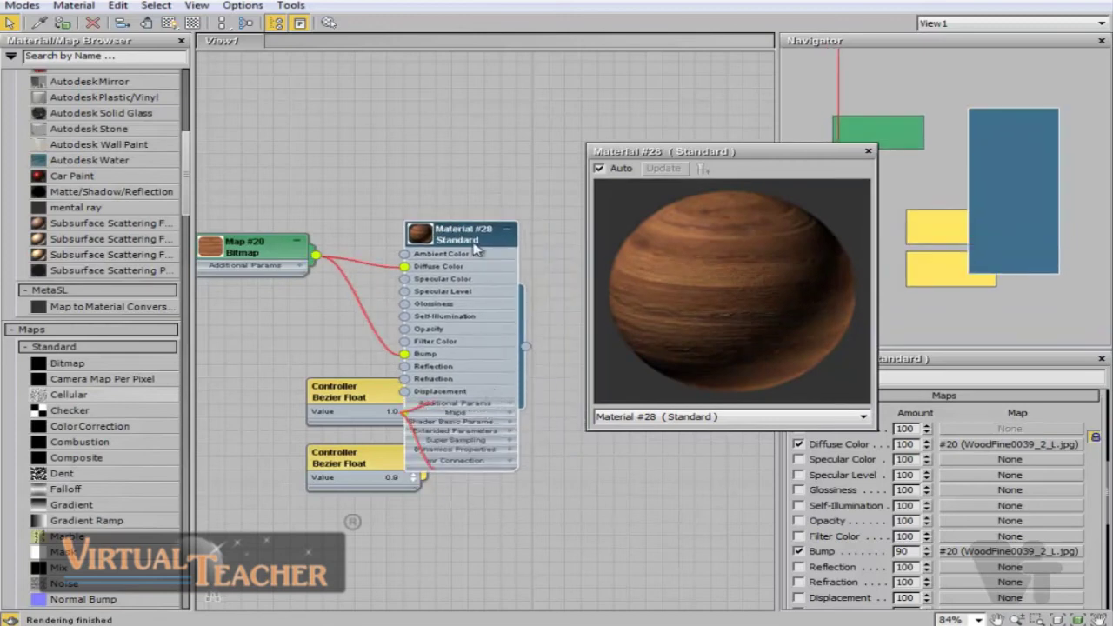
drag(461, 235, 509, 117)
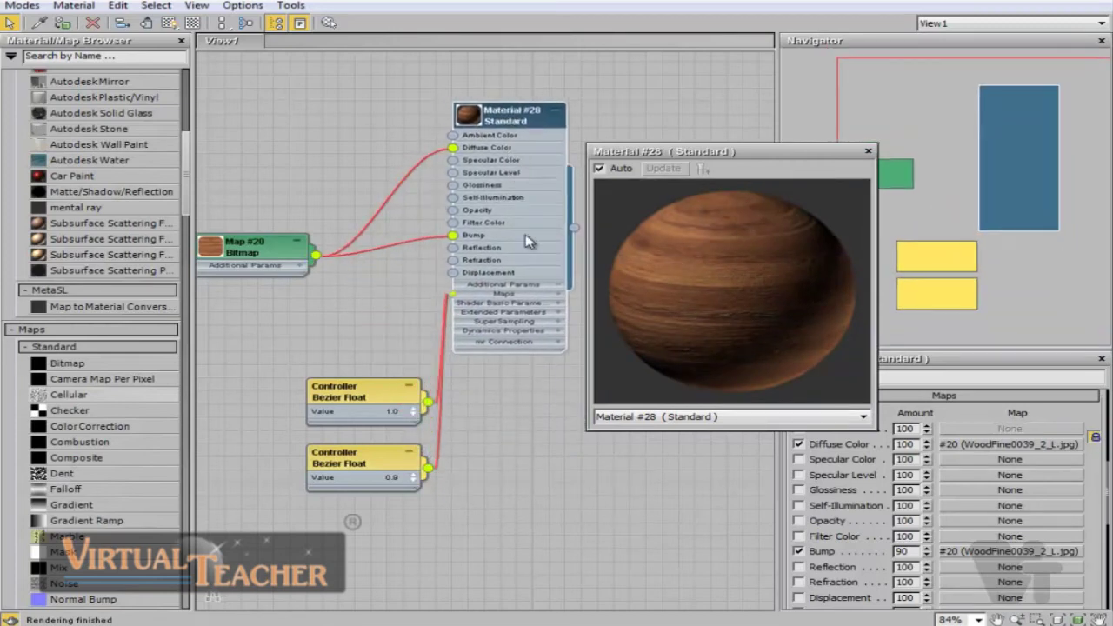
click(527, 305)
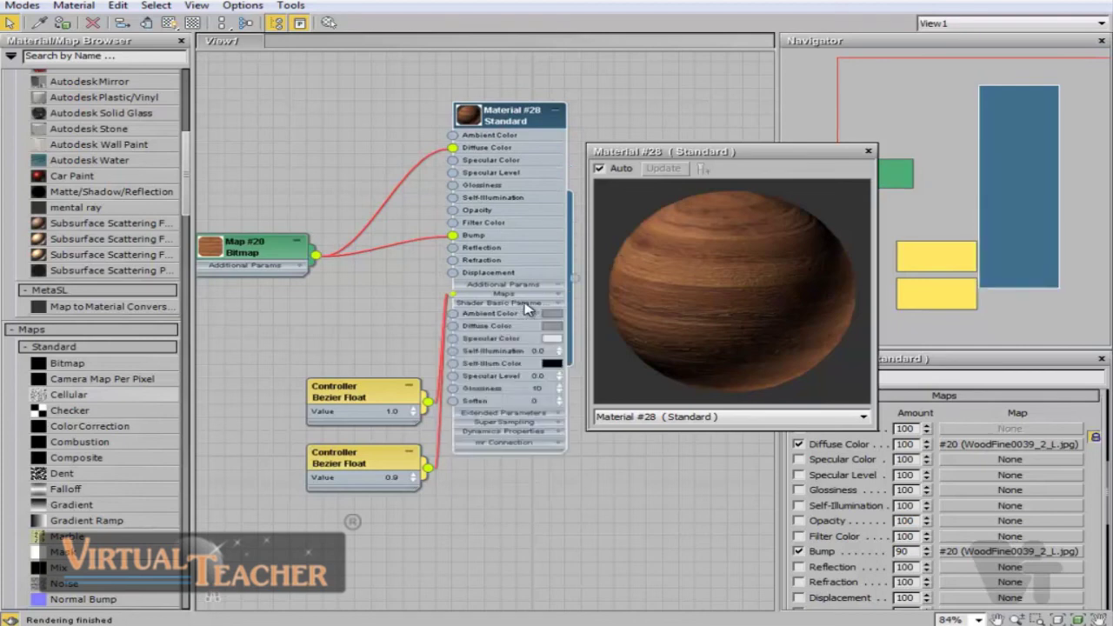
click(560, 377)
click(560, 375)
click(560, 375)
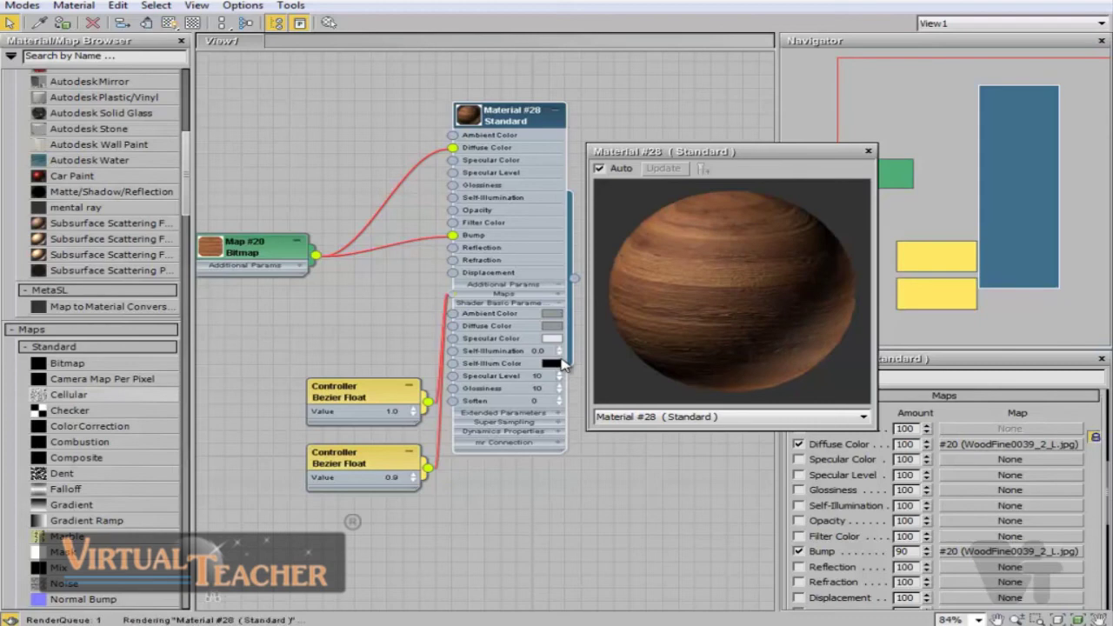
drag(560, 380, 558, 360)
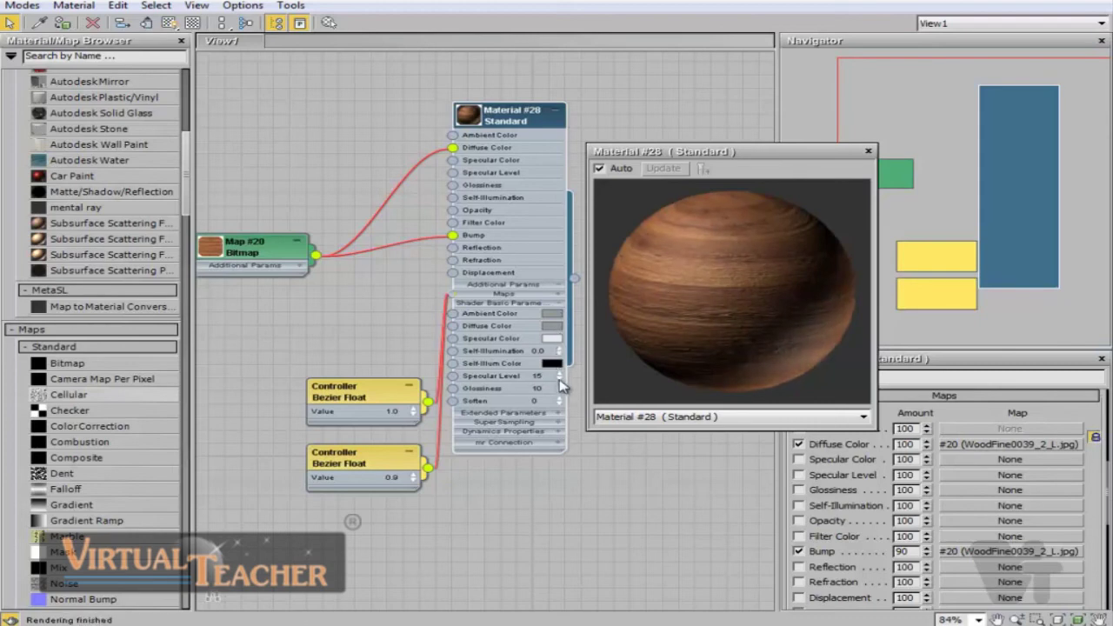
- Set Specular Level to 50 and Glossiness to 21, then close the preview window
scroll(561, 386, up, 5)
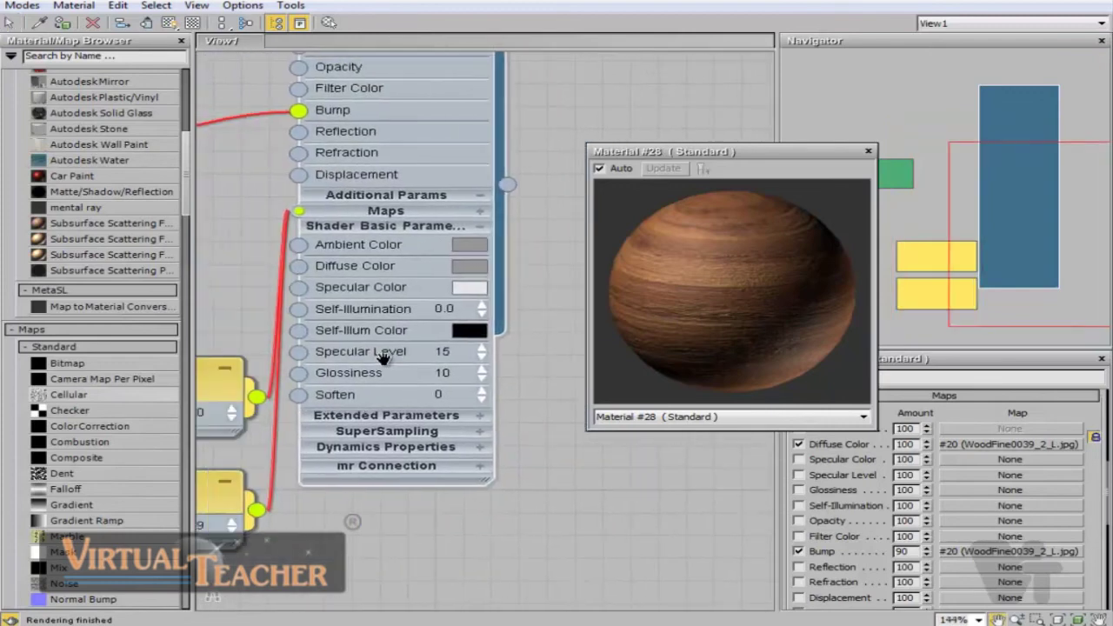
scroll(383, 358, up, 1)
drag(493, 350, 494, 302)
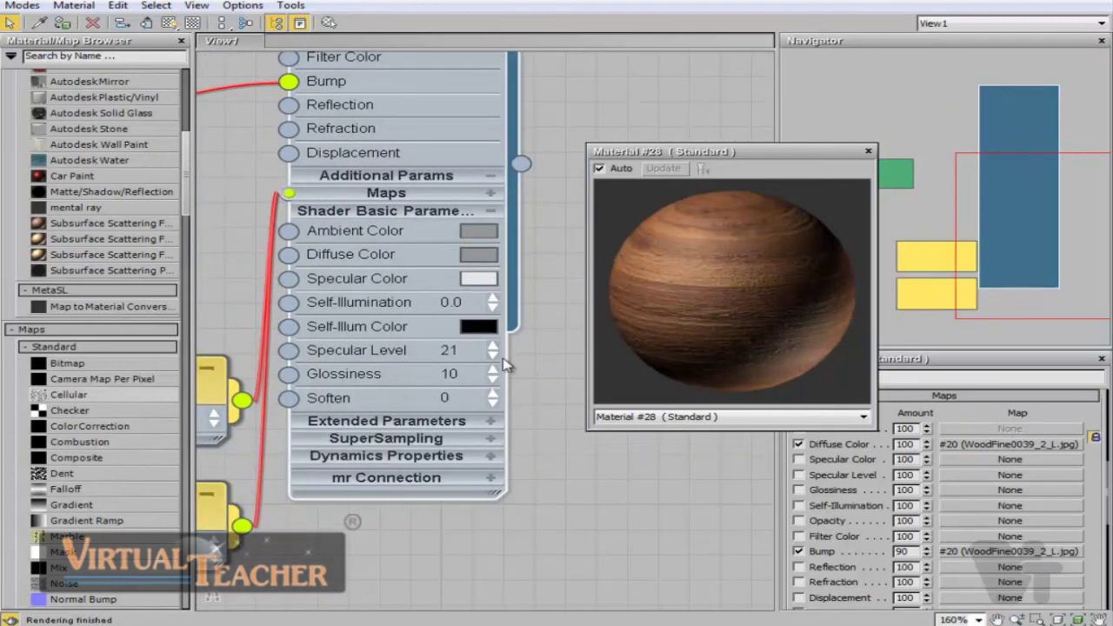
drag(493, 374, 493, 298)
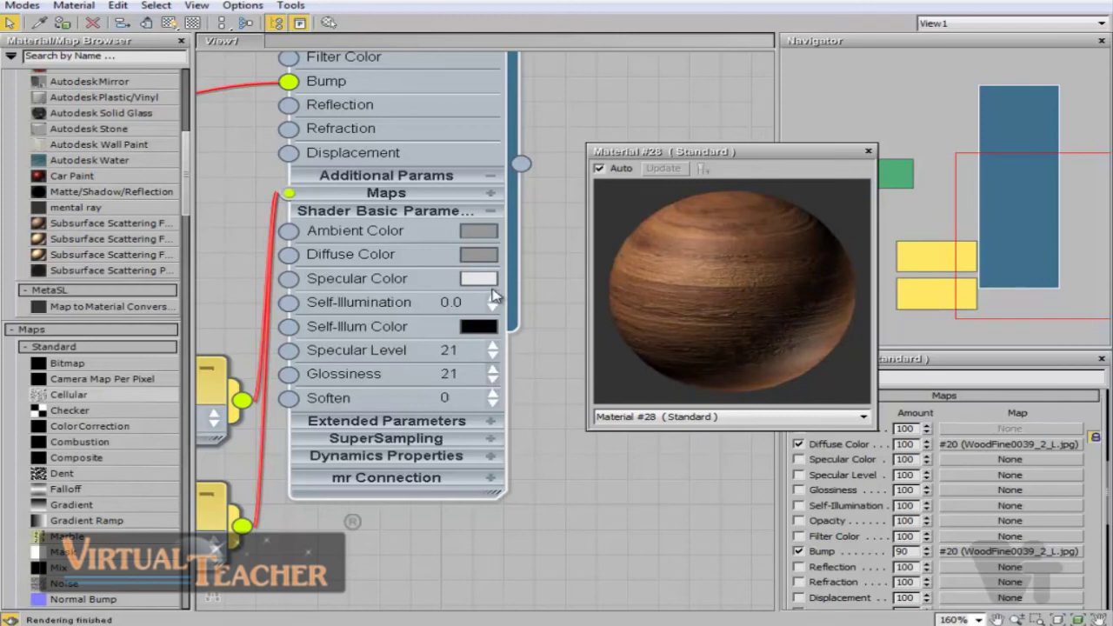
drag(493, 351, 492, 327)
click(459, 351)
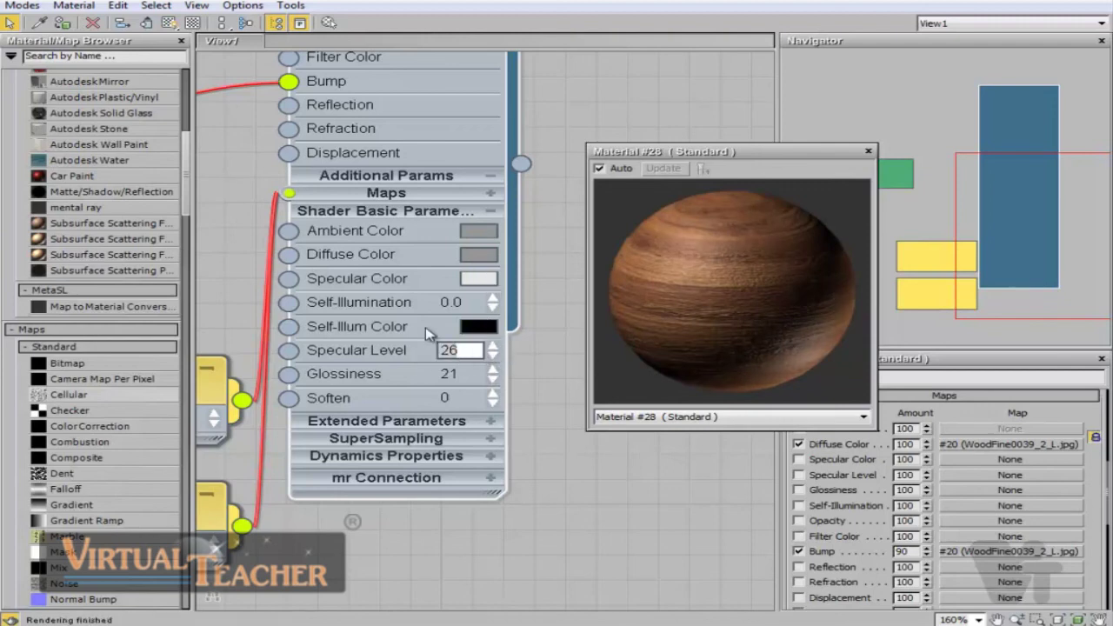
text(50)
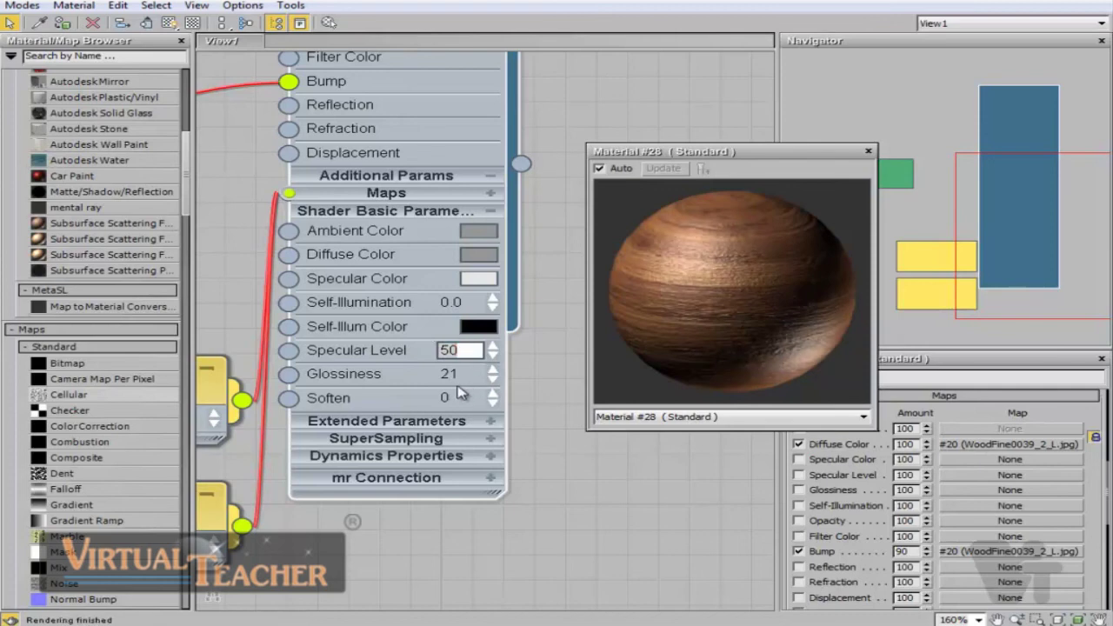
click(867, 150)
scroll(571, 251, down, 3)
scroll(571, 258, down, 5)
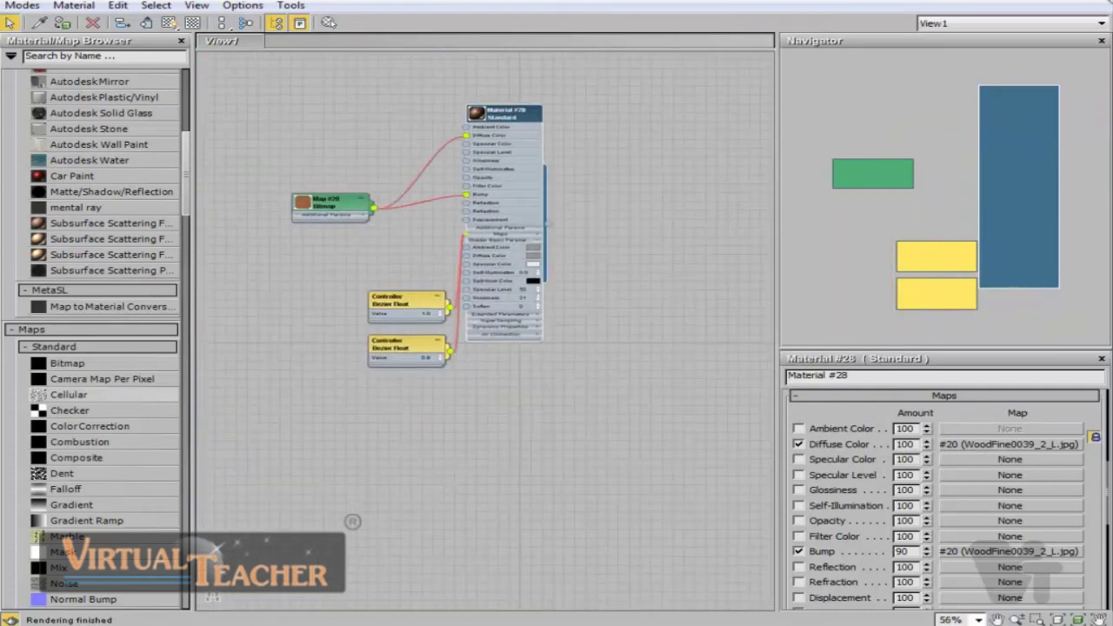
- Show the wood material on the box in the viewport and orbit to see the whole box
drag(489, 1, 961, 339)
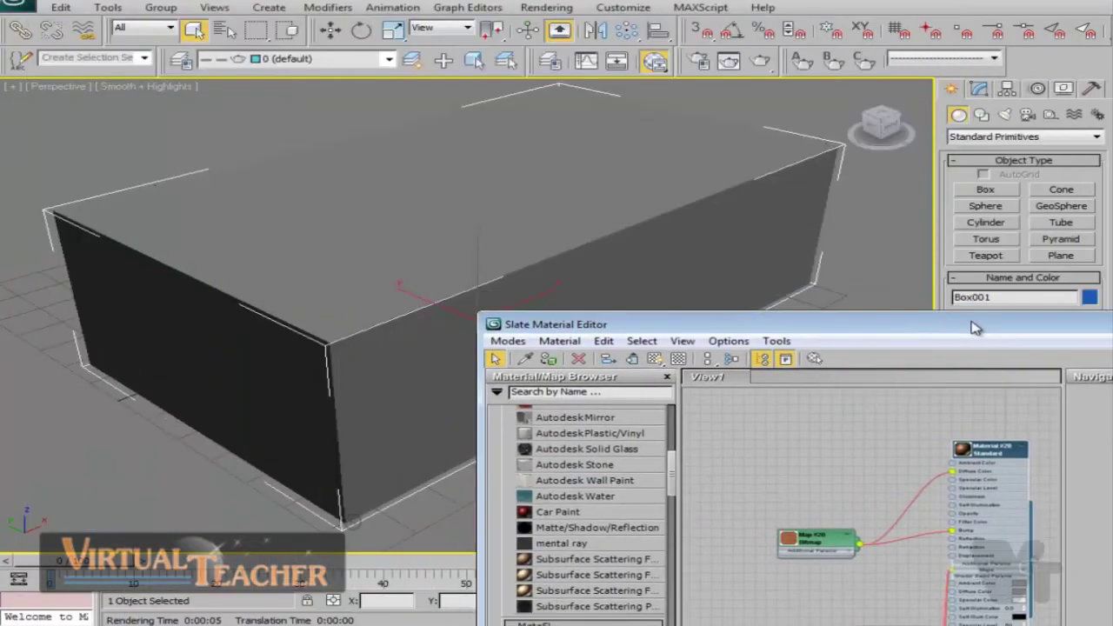
drag(889, 325, 907, 239)
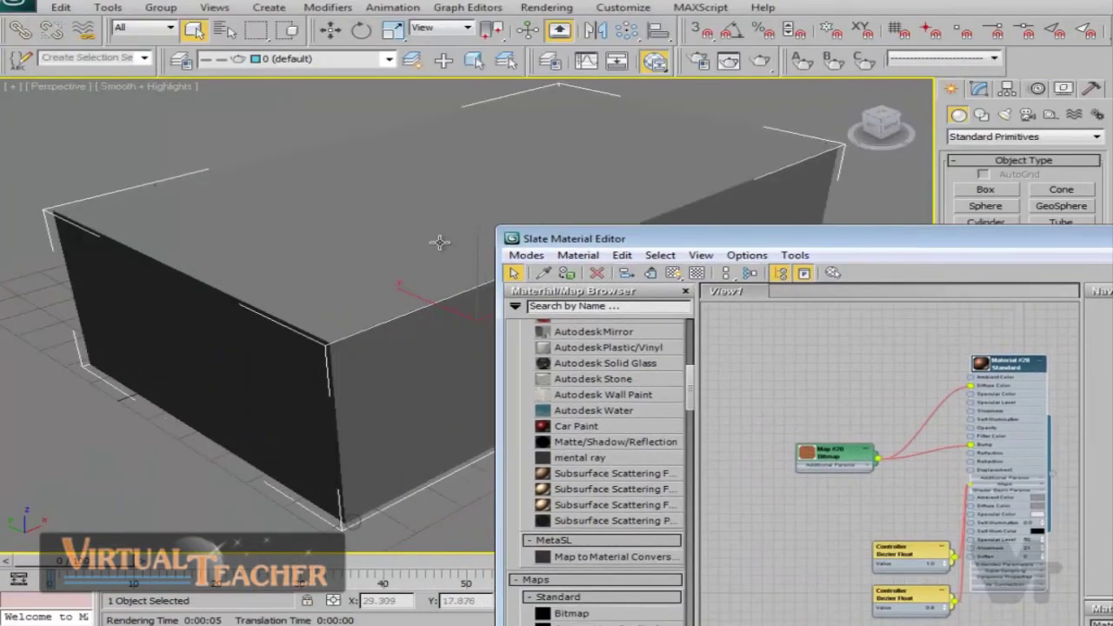
click(673, 273)
scroll(363, 251, down, 3)
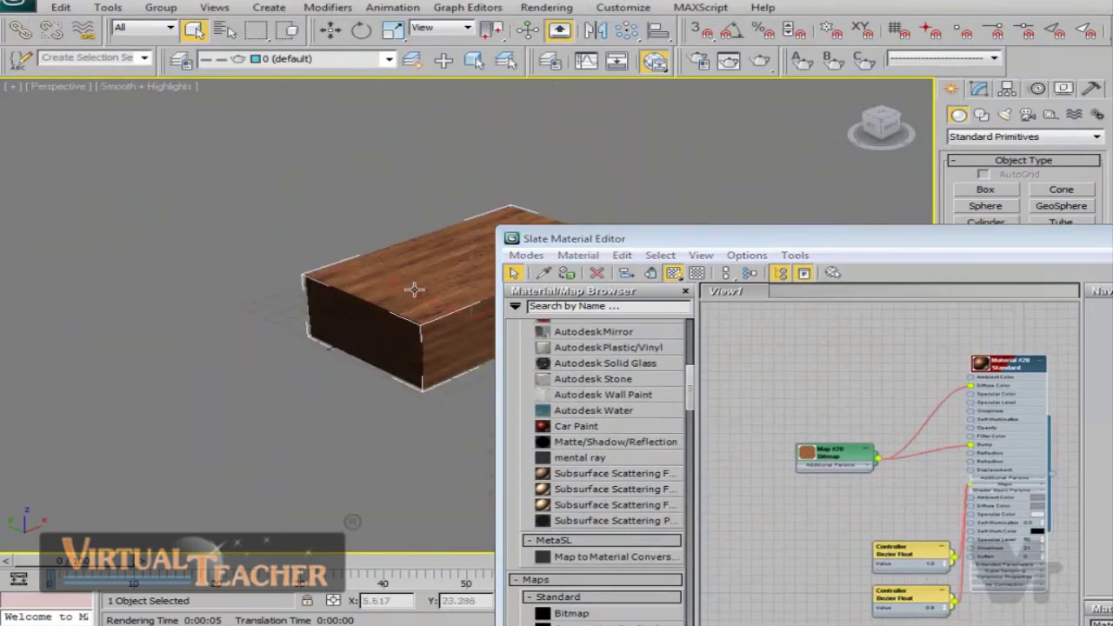
alt+middle_drag(412, 288, 440, 195)
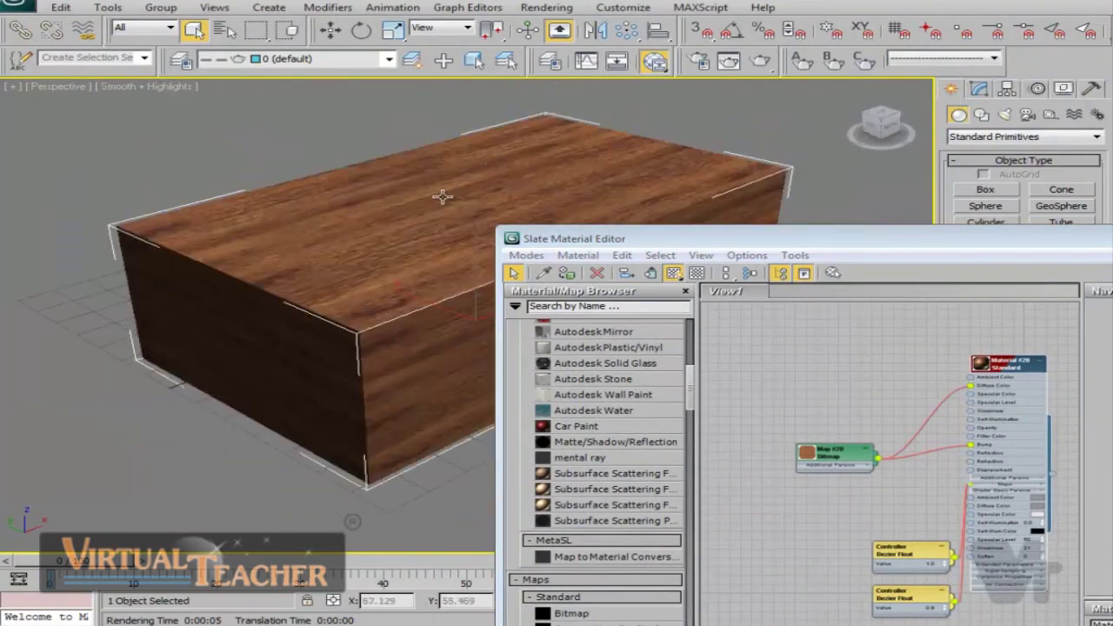
- Render the wooden box twice to check the WoodFine0039_2_L grain, closing each render window
click(761, 60)
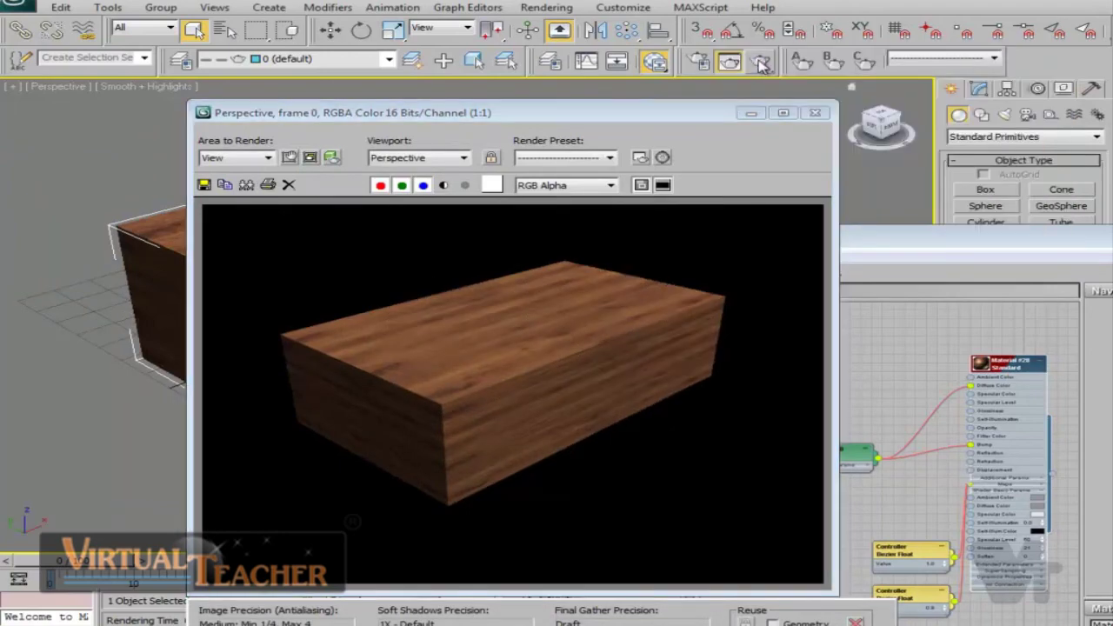
click(815, 112)
scroll(397, 283, up, 5)
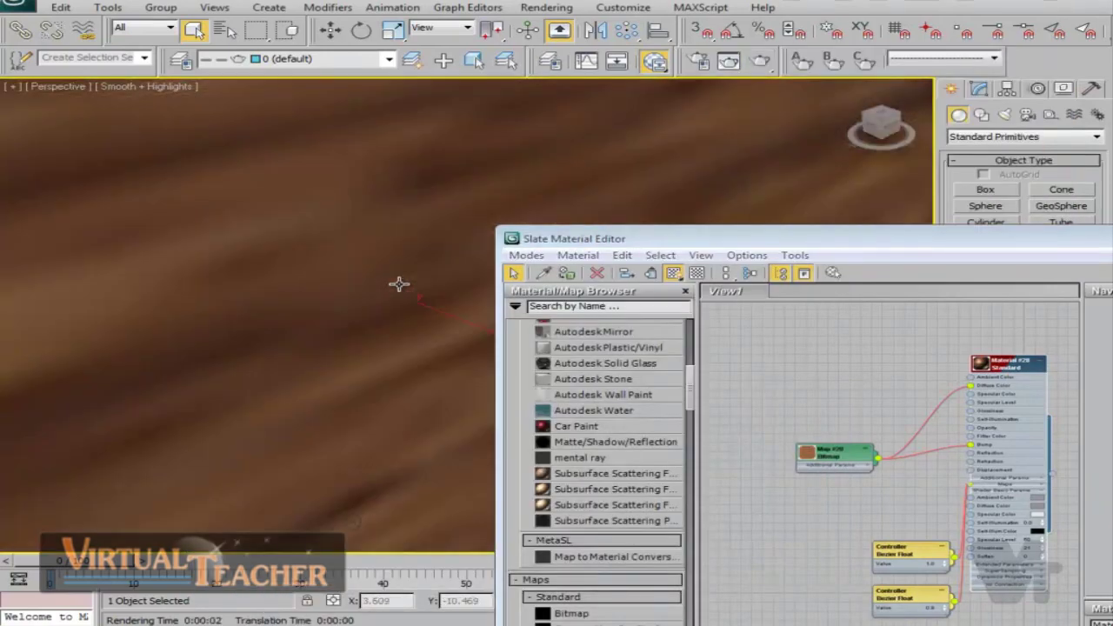
scroll(368, 298, down, 5)
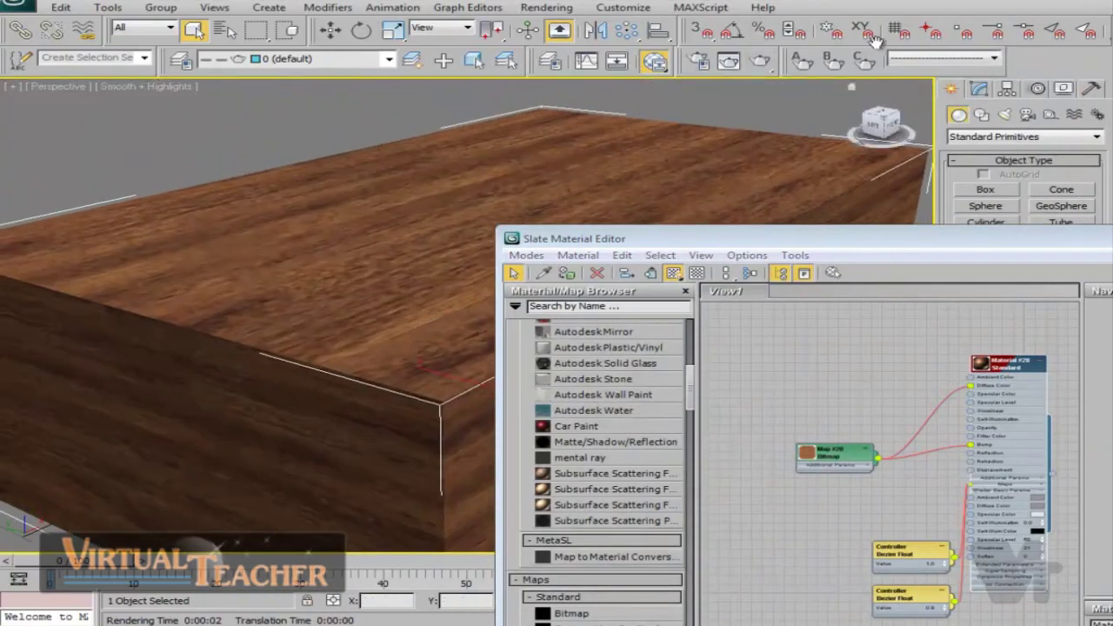
click(760, 61)
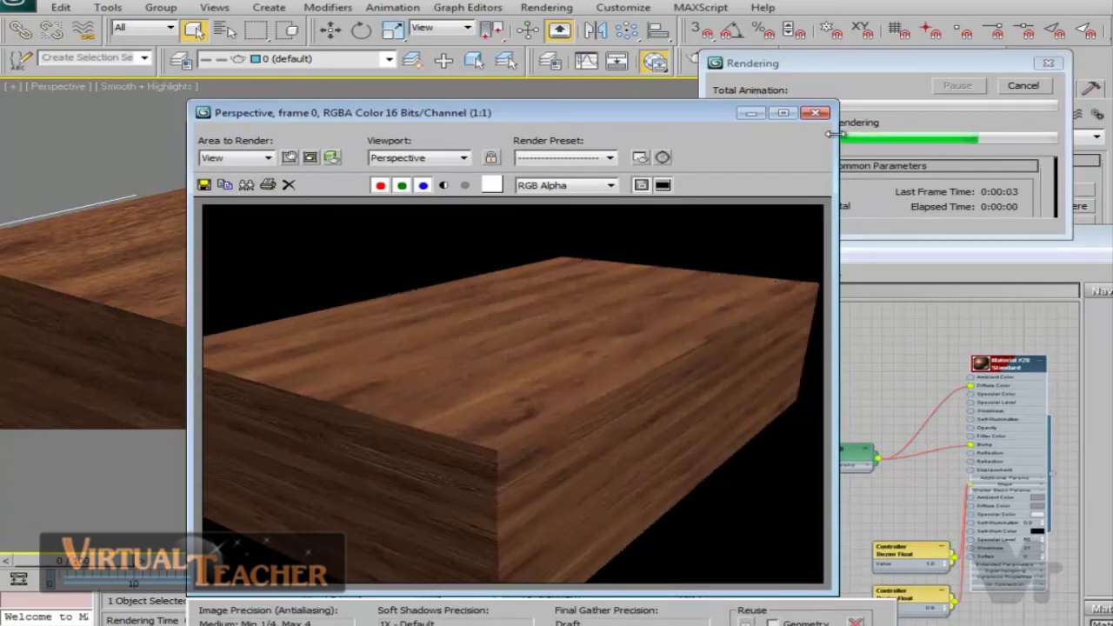
click(815, 112)
drag(900, 251, 558, 82)
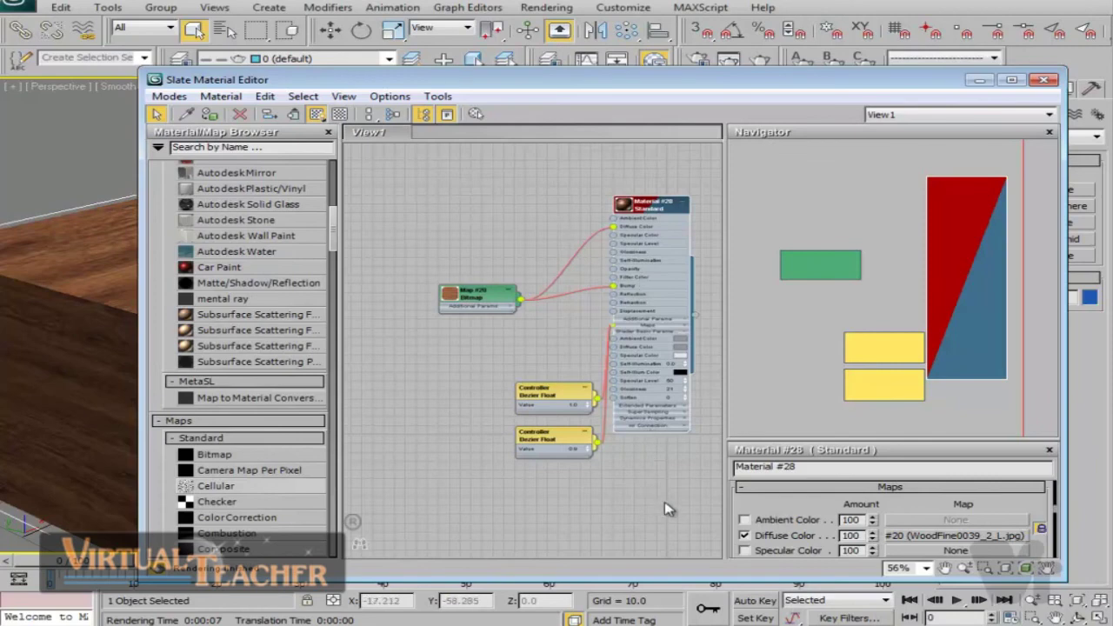
- Open the compact Material Editor in the grey-pot and green-teapot scene
scroll(626, 461, down, 3)
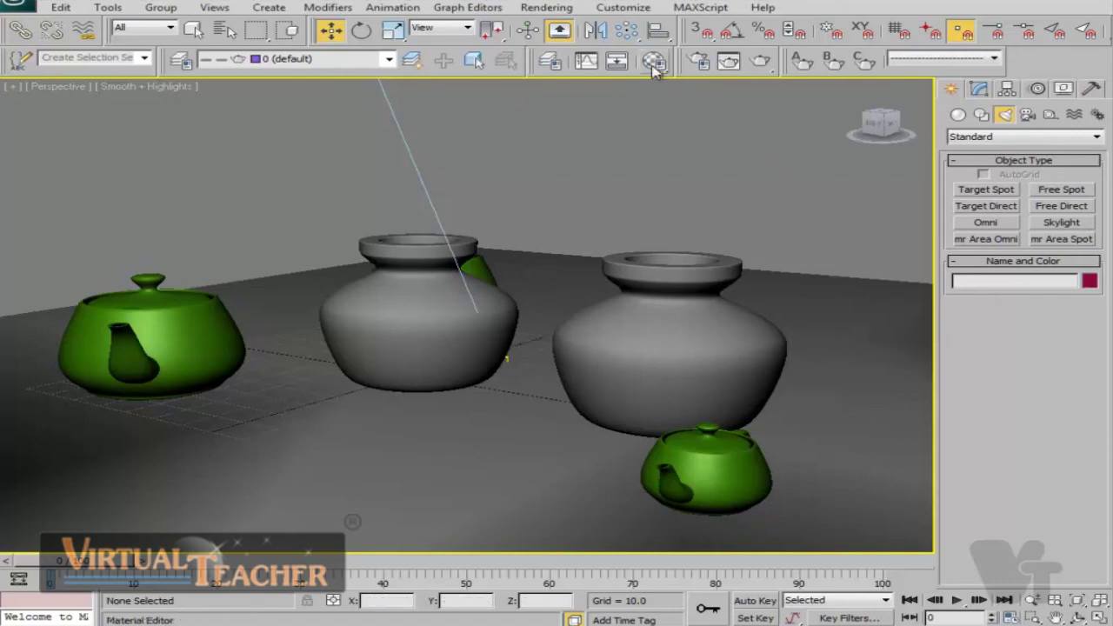
click(654, 63)
- Set the first sample material's Ambient colour to orange (231, 142, 47)
drag(891, 92, 927, 108)
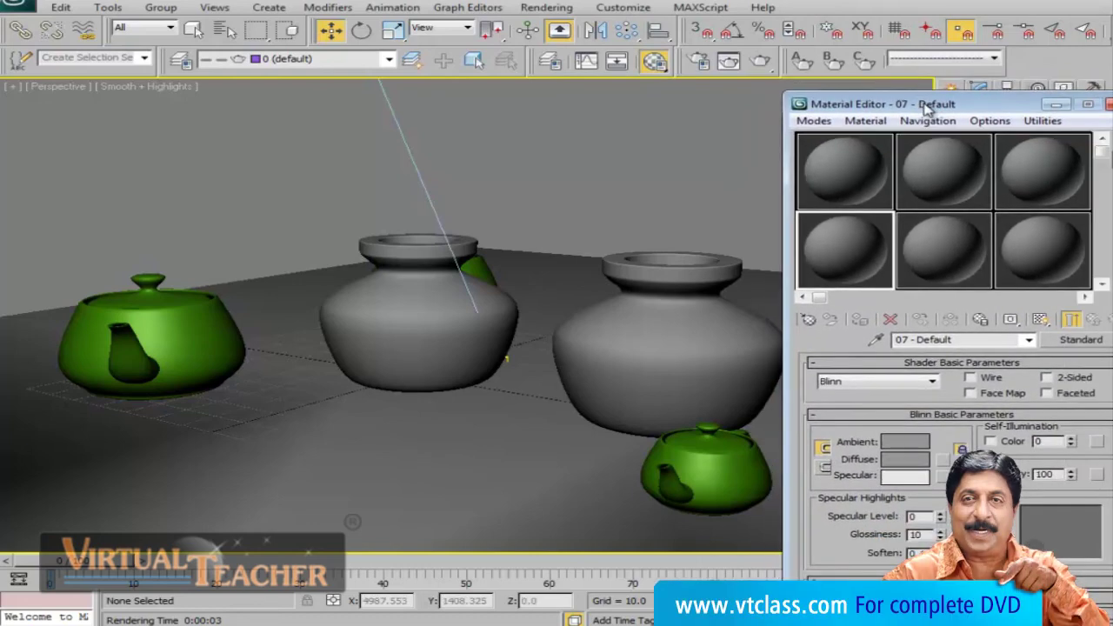
click(855, 175)
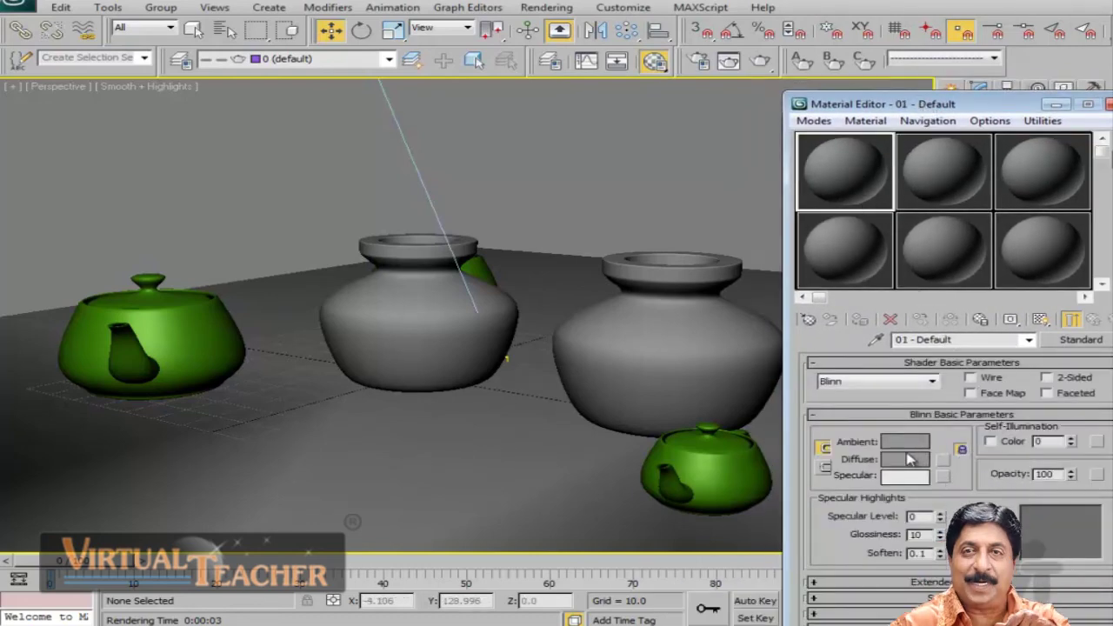
click(909, 442)
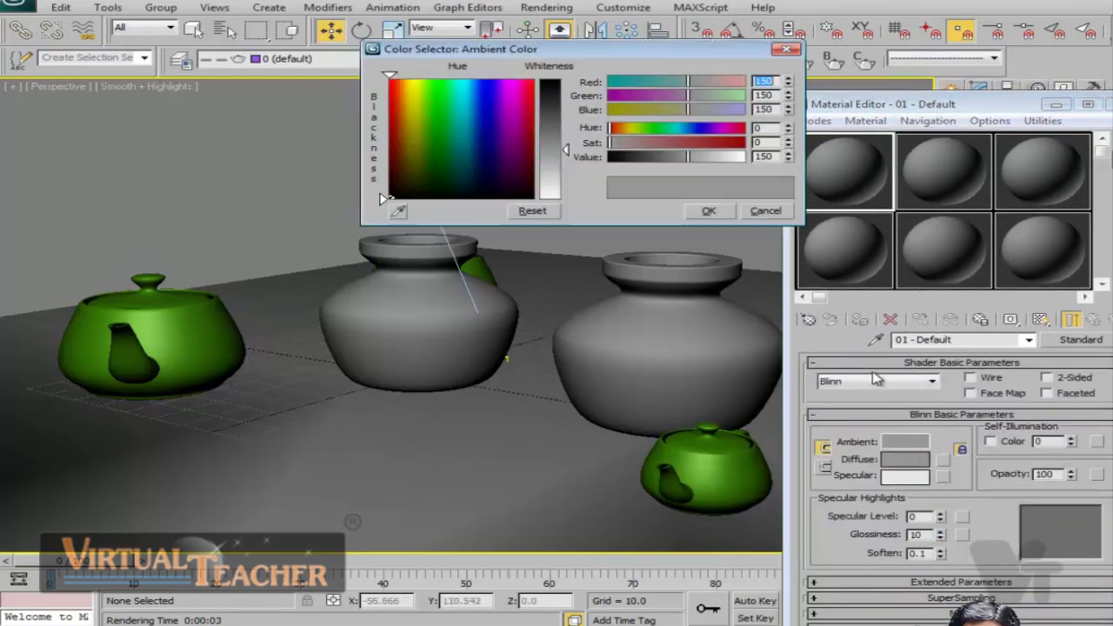
click(423, 99)
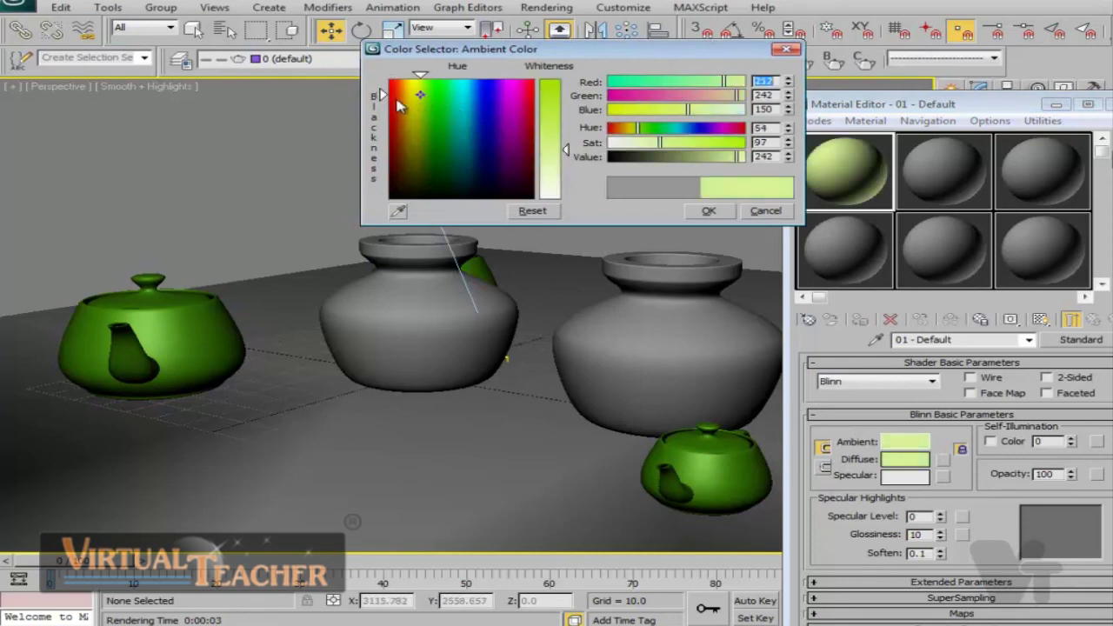
click(400, 102)
click(402, 93)
click(561, 111)
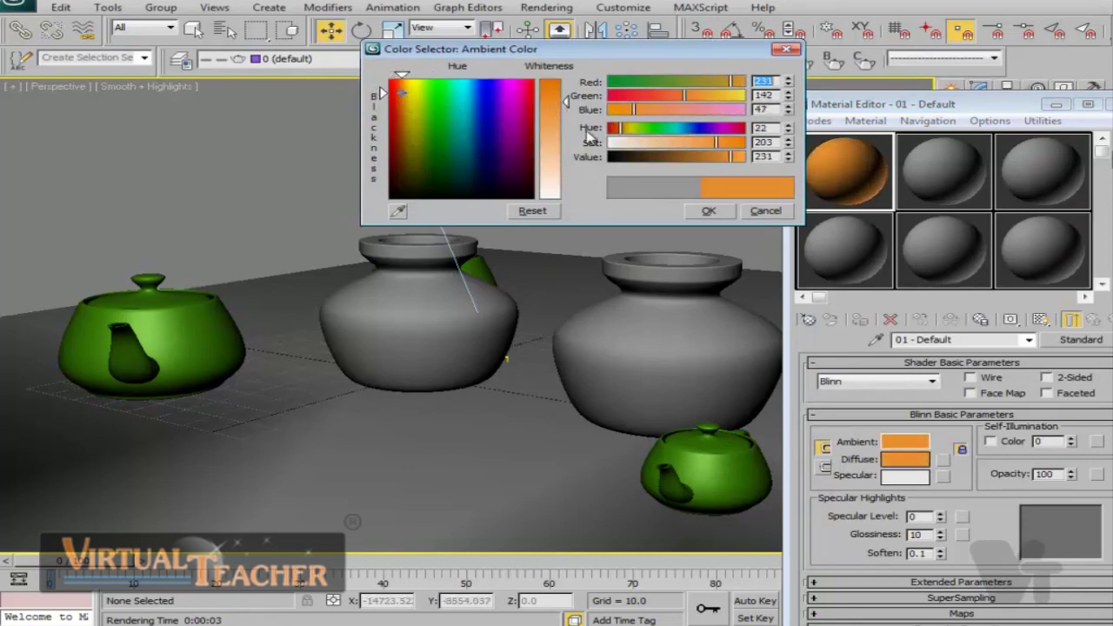
click(707, 210)
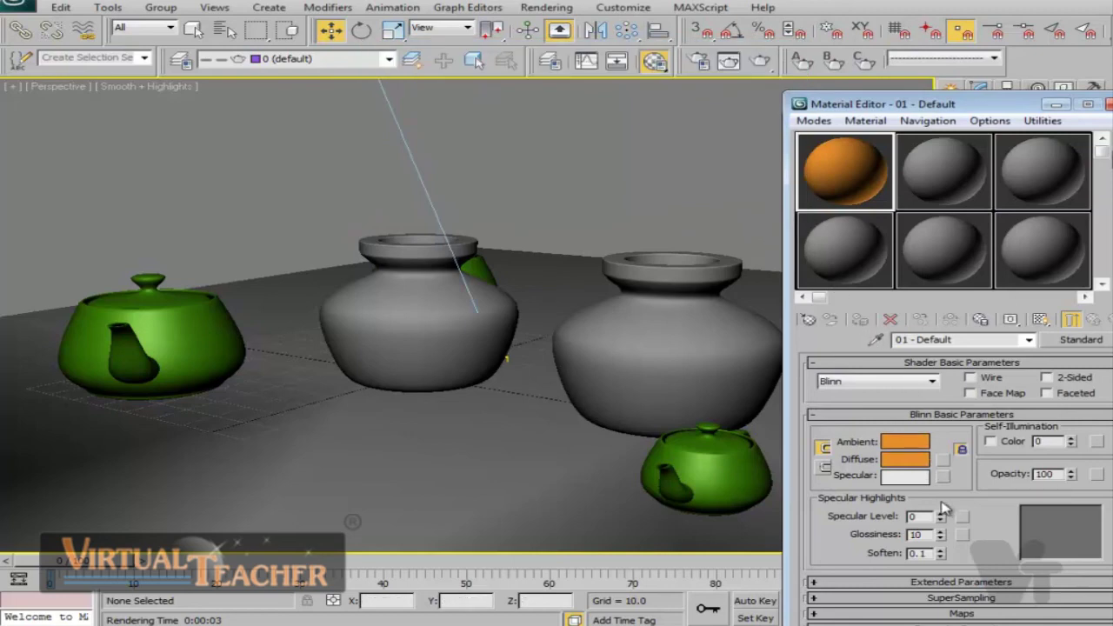
- Give the orange material Specular Level 25 and Glossiness 26
drag(944, 515, 946, 493)
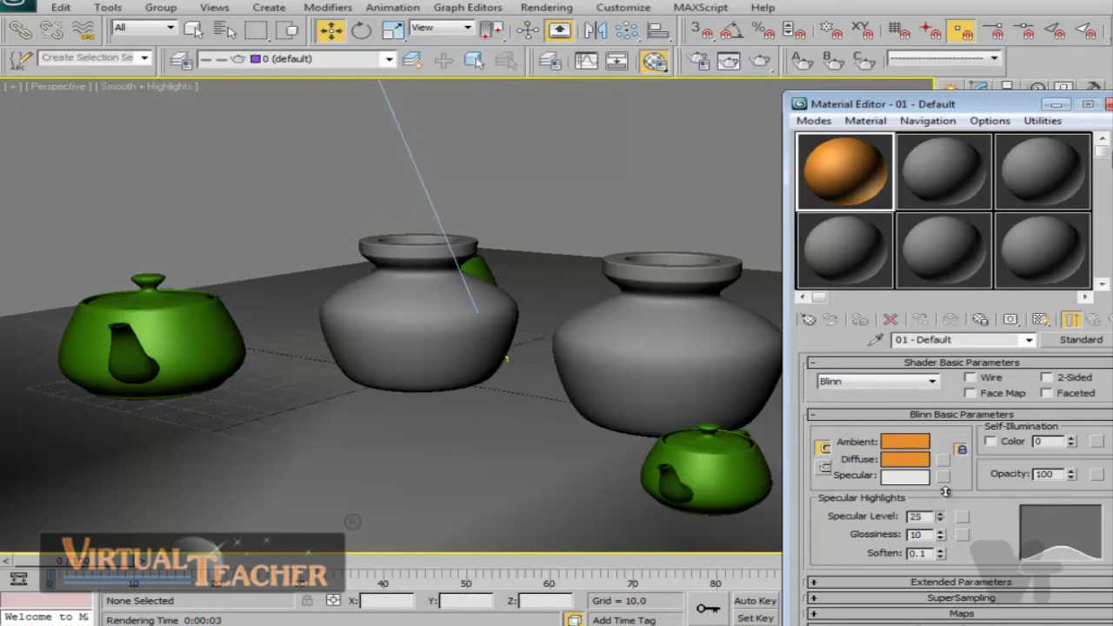
drag(942, 533, 939, 516)
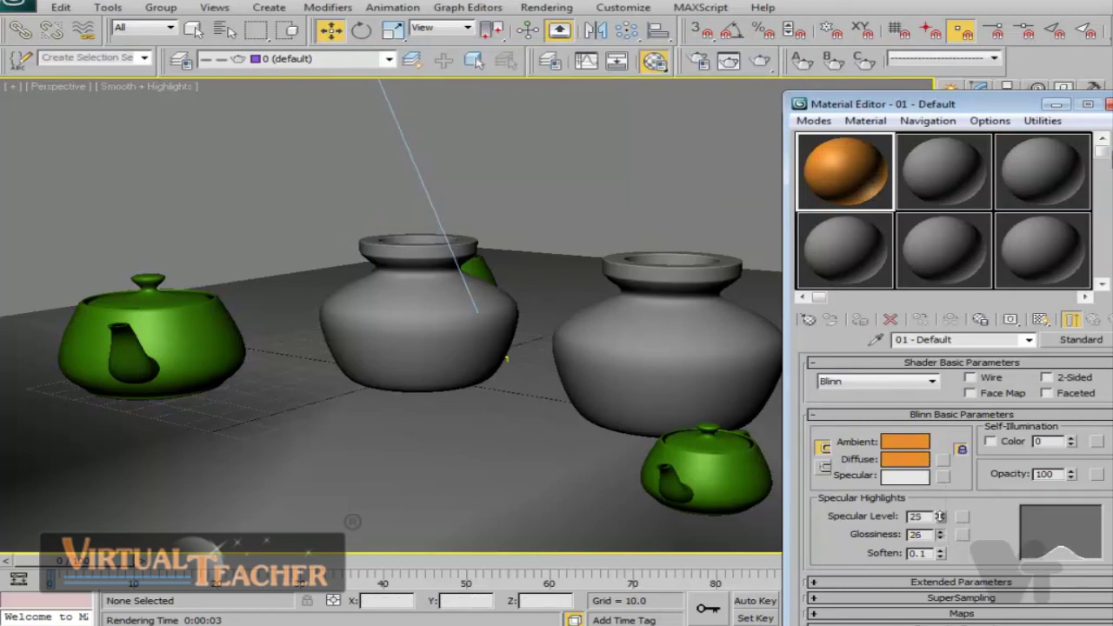
drag(930, 103, 837, 24)
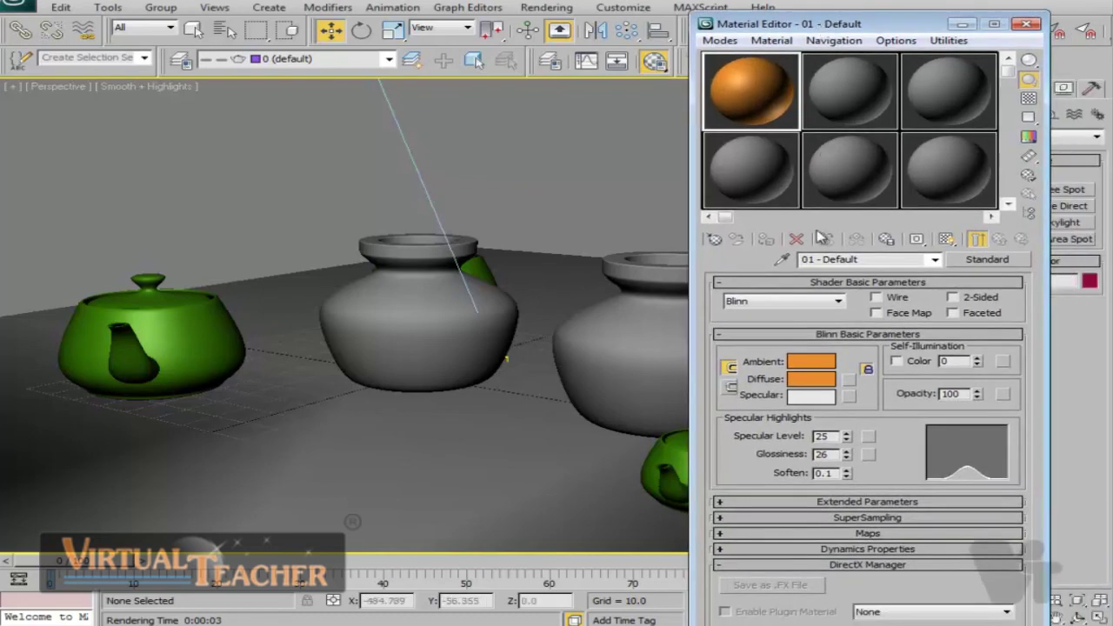
- Assign the orange 01 - Default material to the middle pot and render the scene to check it
drag(751, 90, 442, 335)
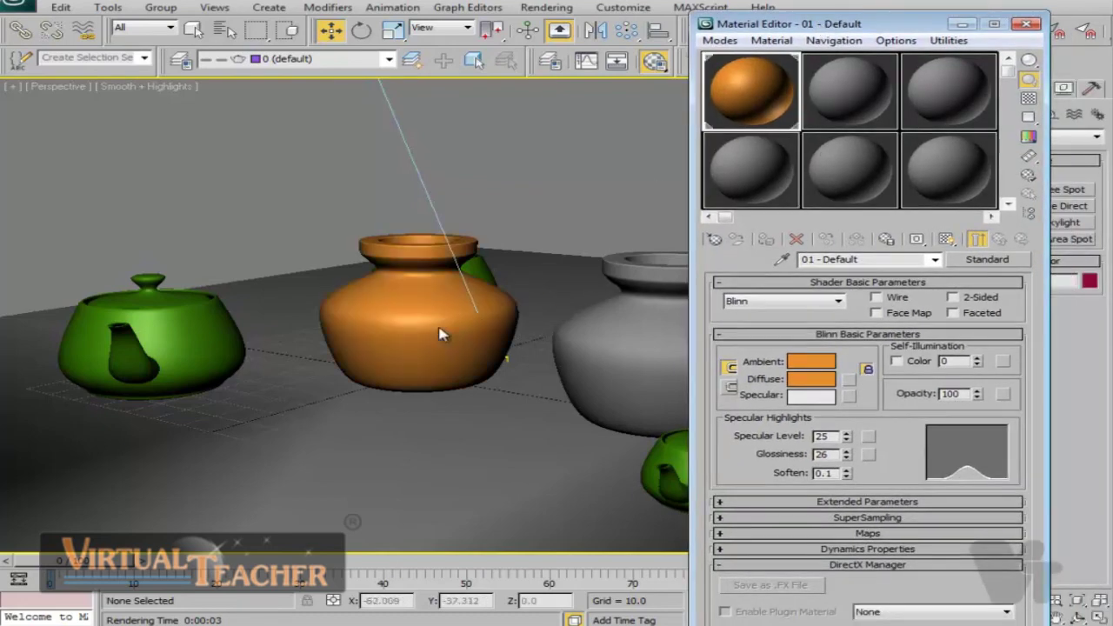
drag(927, 32, 899, 147)
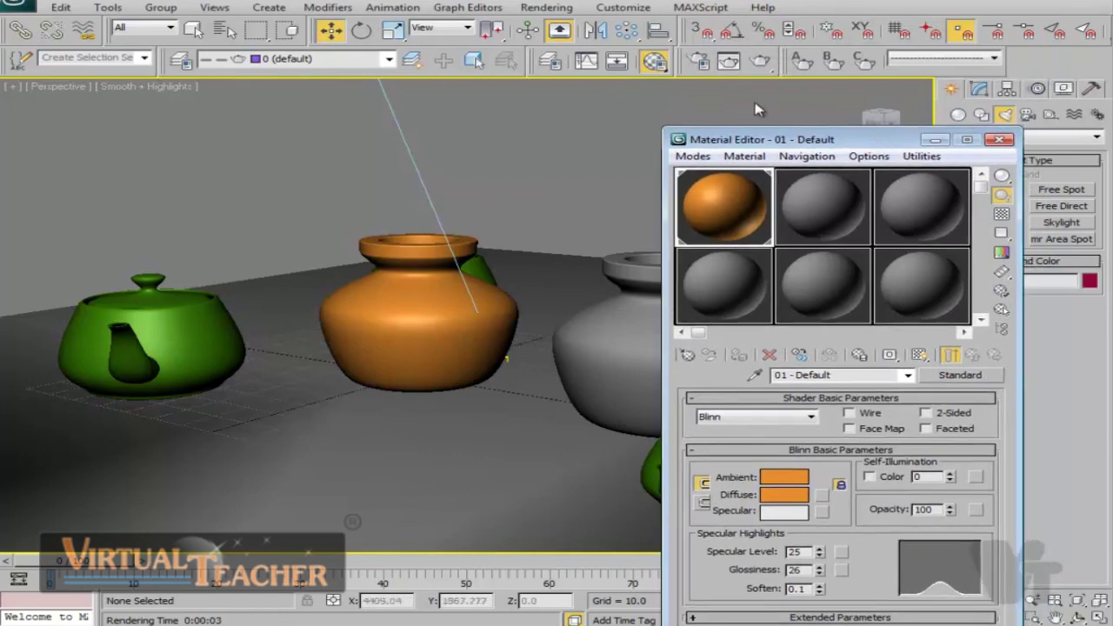
key(shift+q)
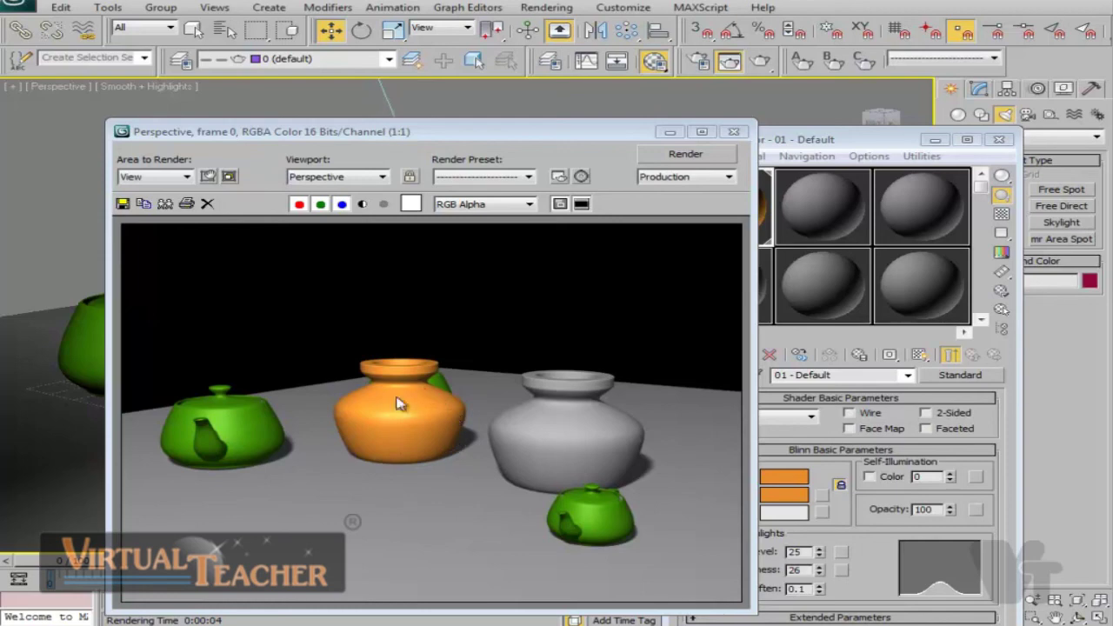
click(736, 133)
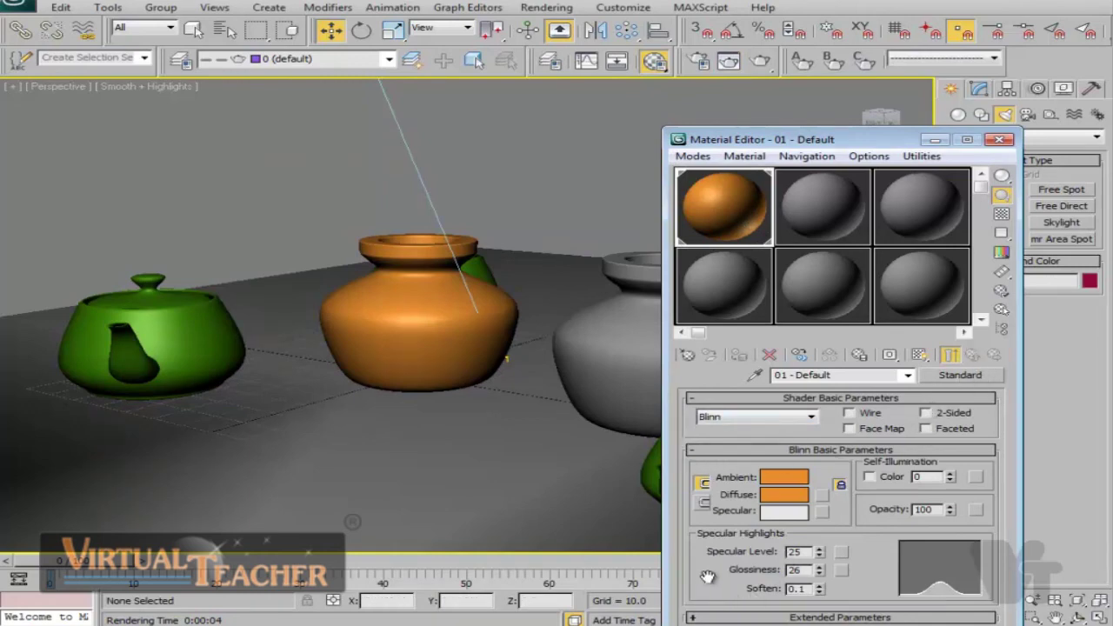
- Assign a Raytrace map to the orange material's Reflection channel
drag(822, 141, 817, 63)
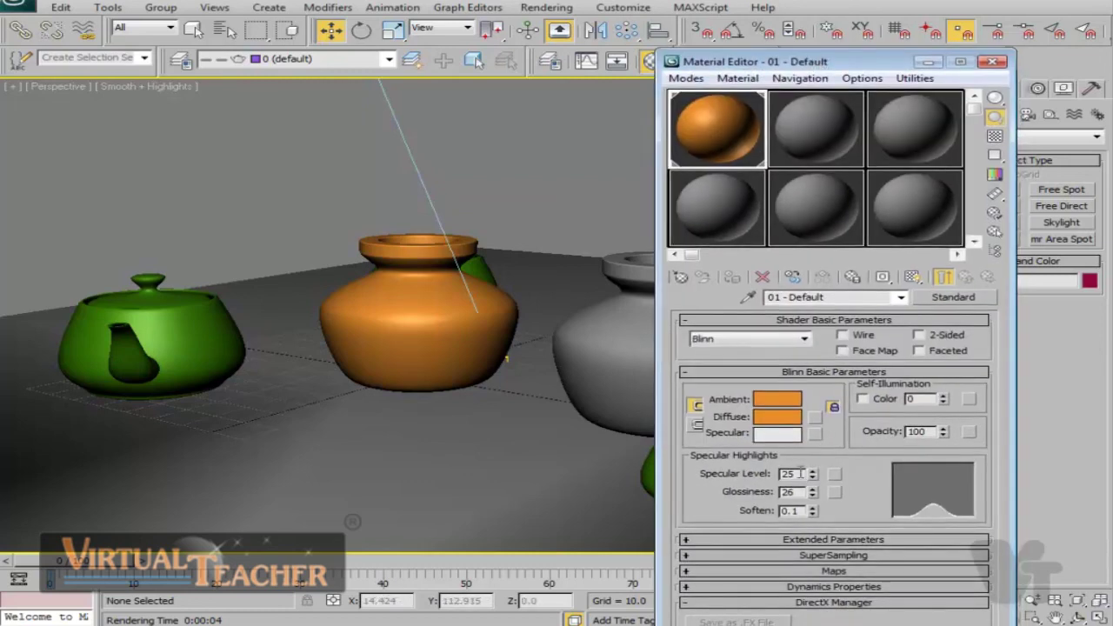
click(833, 572)
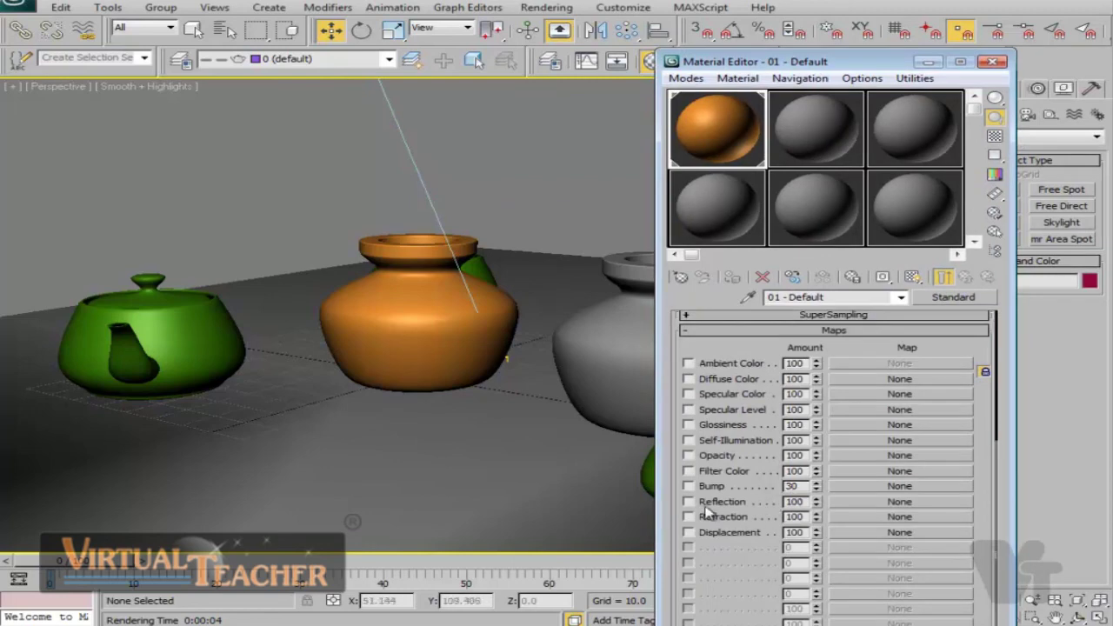
click(901, 504)
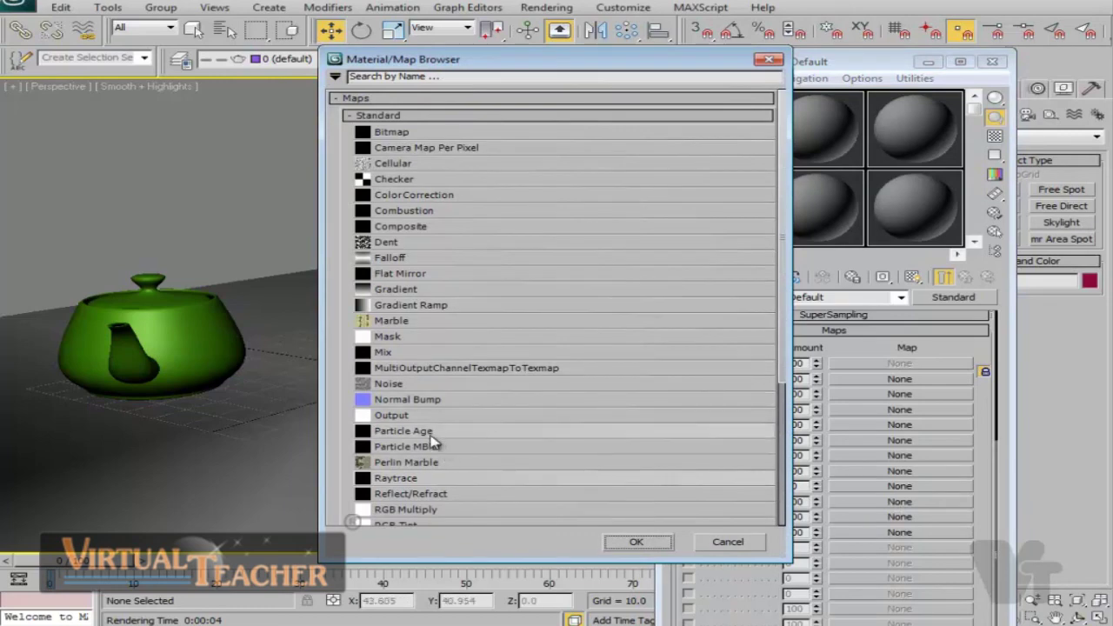
double_click(395, 479)
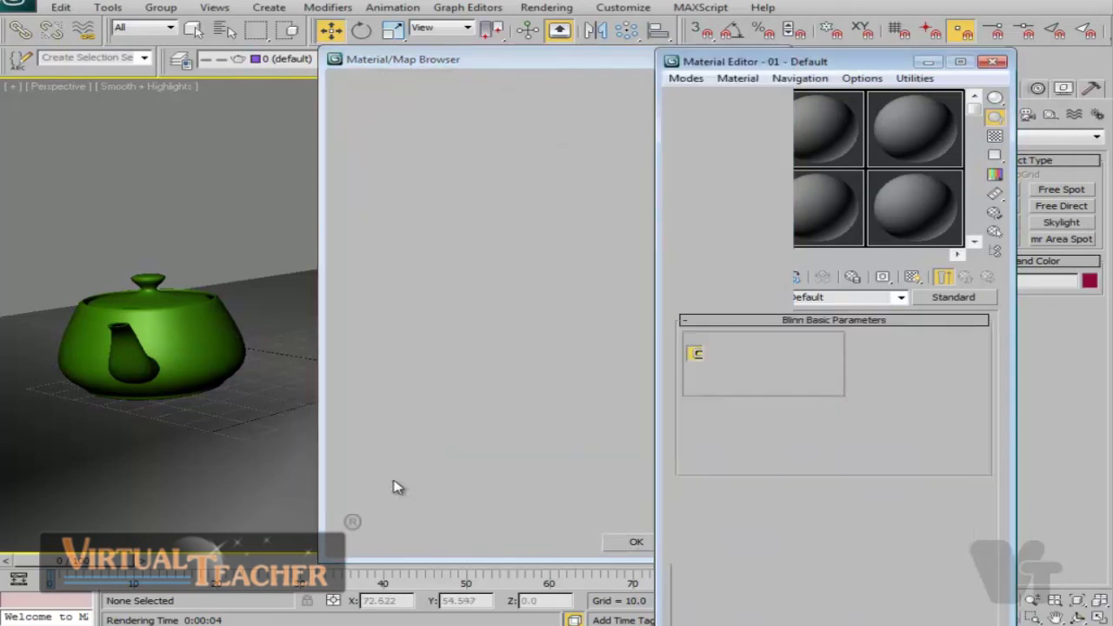
click(964, 279)
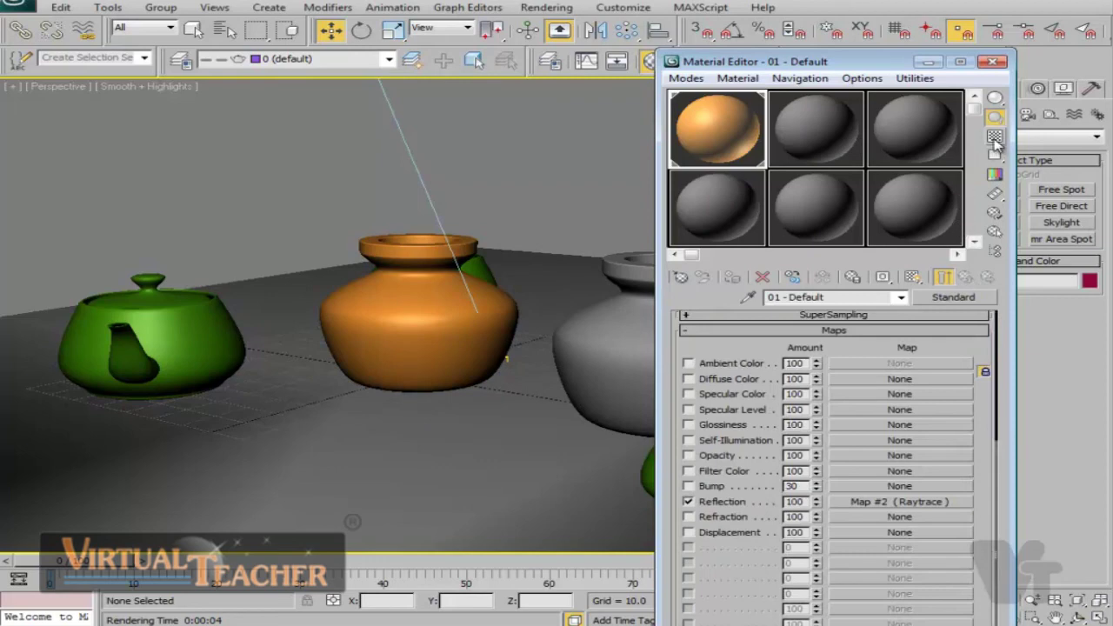
- Turn on the sample background, set Reflection amount to 50, and render the scene
click(995, 138)
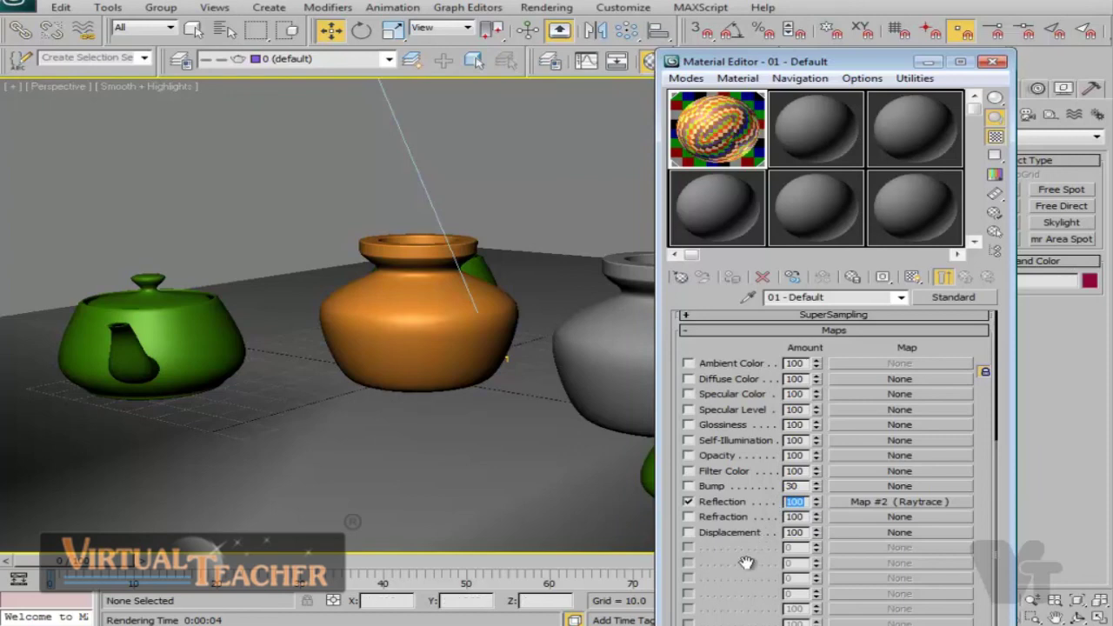
text(50)
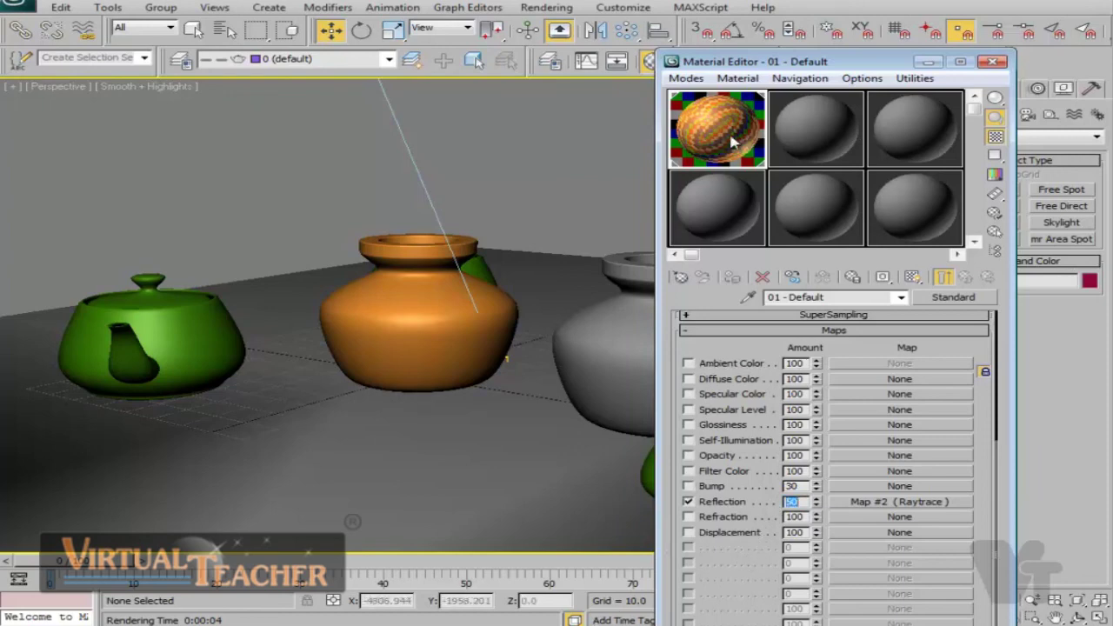
drag(787, 68, 852, 93)
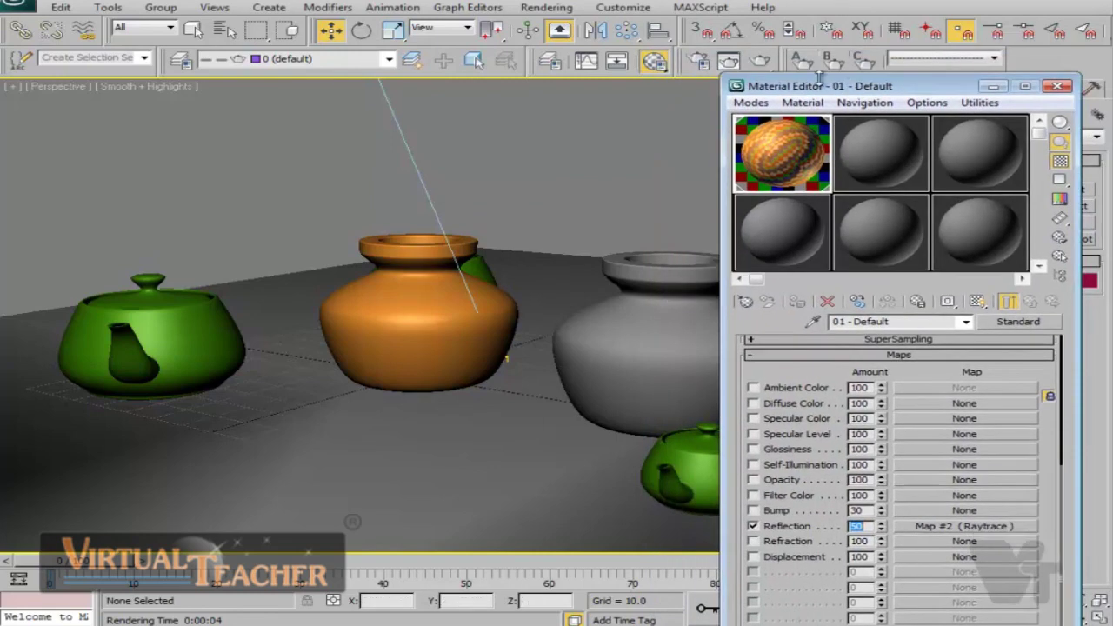
click(763, 61)
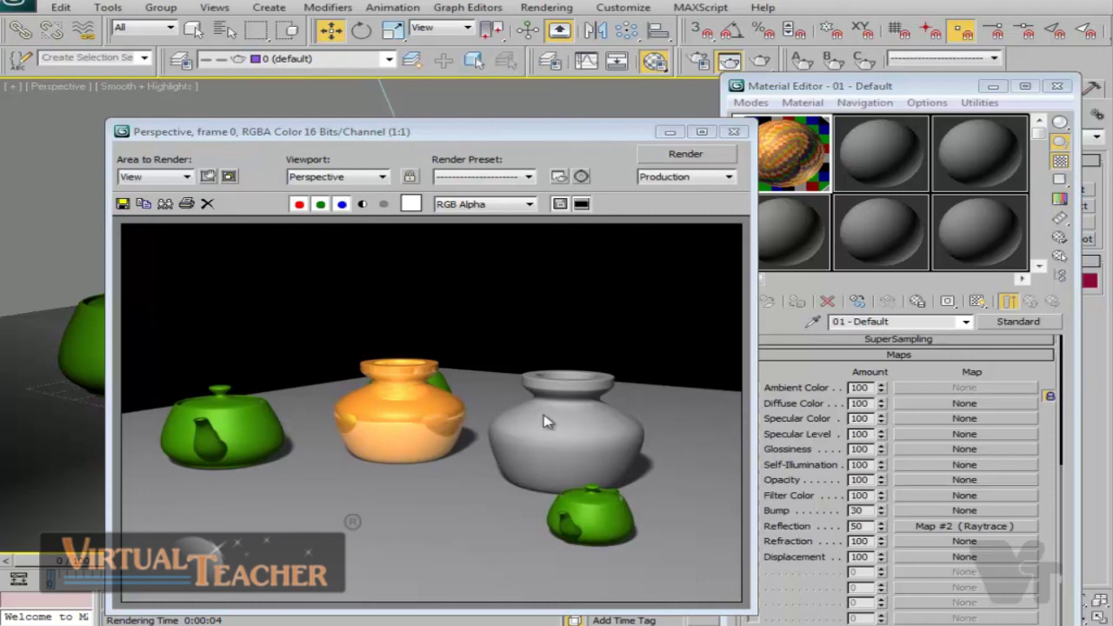
- Apply a Reflection amount of 20, re-render, and select the second sample slot
click(841, 94)
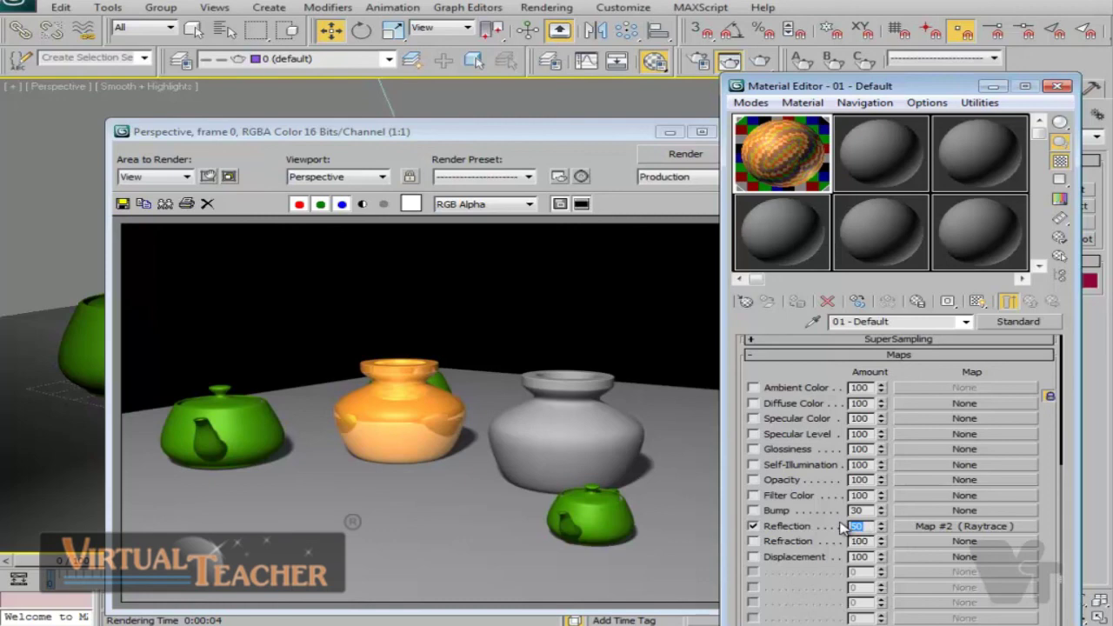
key(Return)
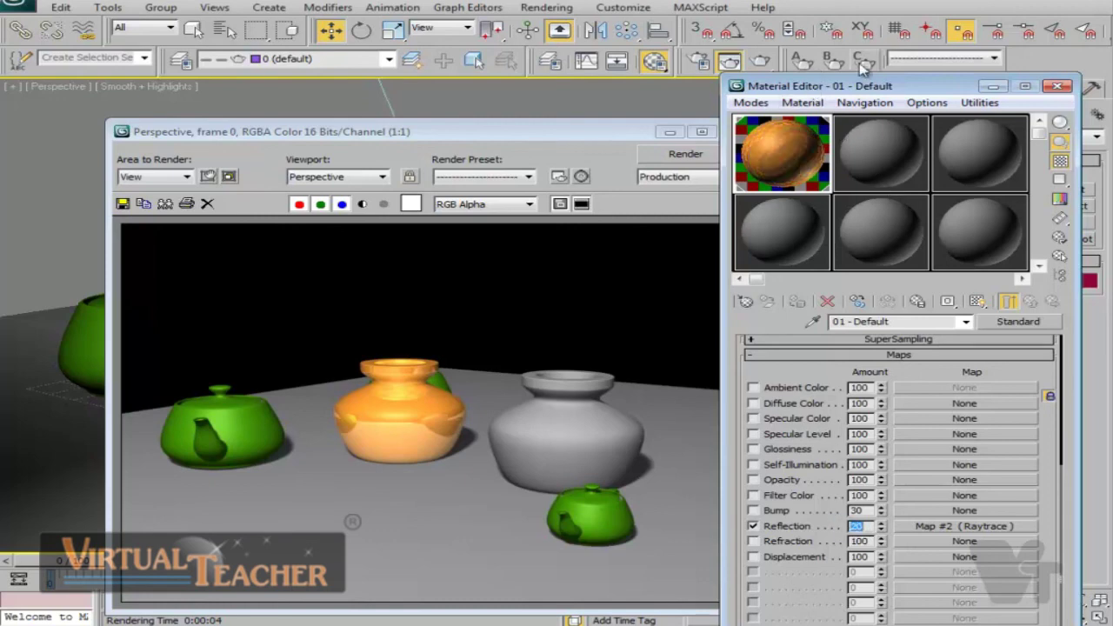
click(800, 63)
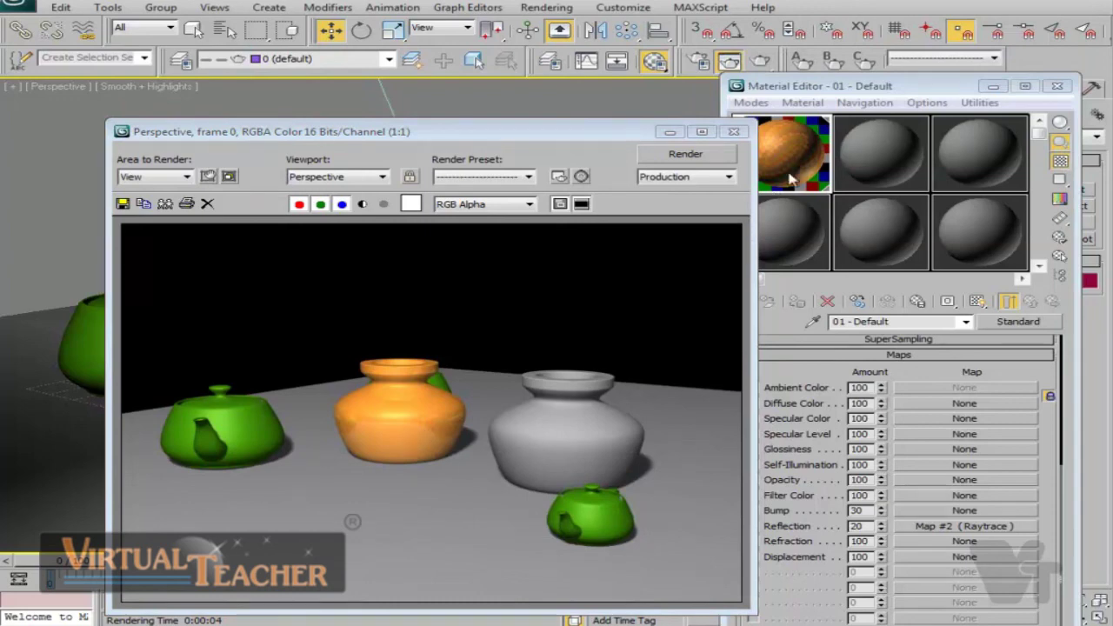
click(904, 171)
click(891, 165)
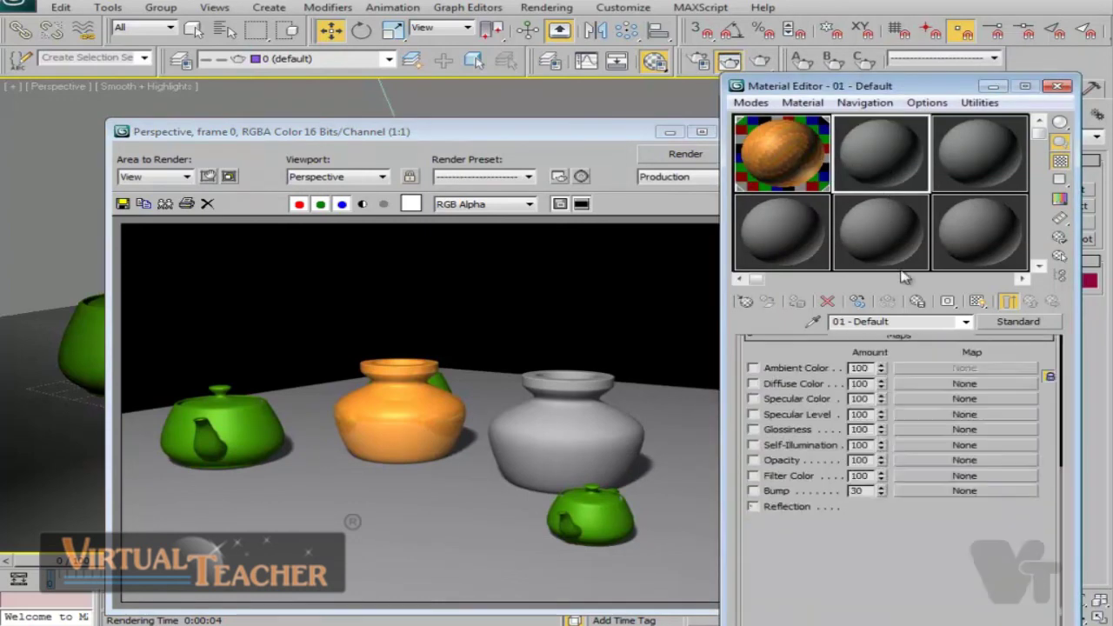
- Copy the orange material into slot 2 and change its Diffuse colour to purple-blue
drag(783, 152, 880, 152)
scroll(809, 367, up, 5)
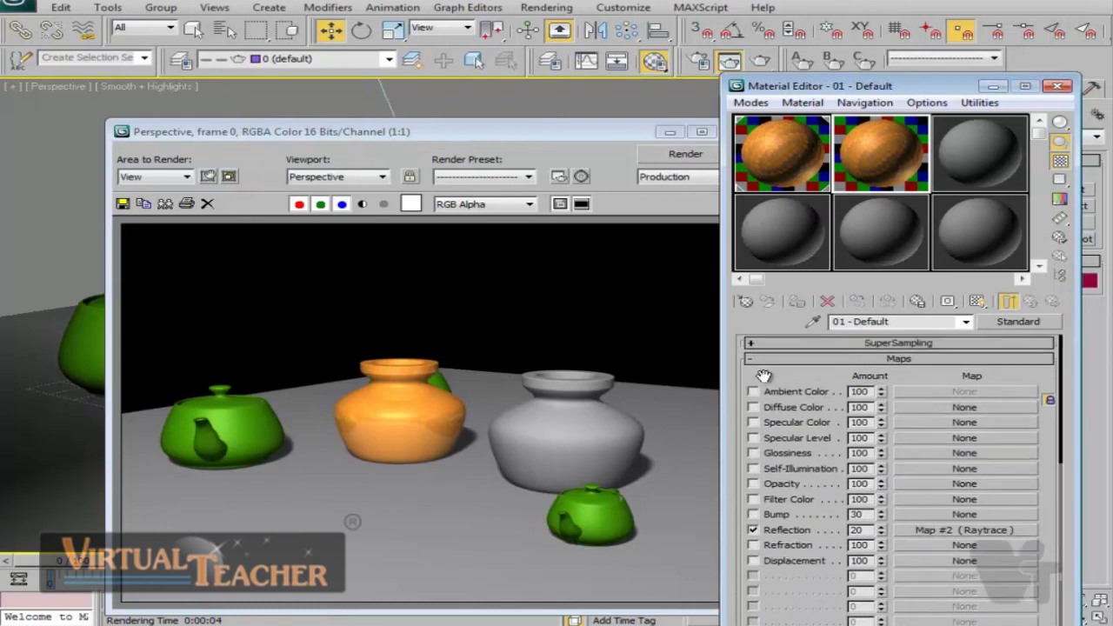
click(843, 410)
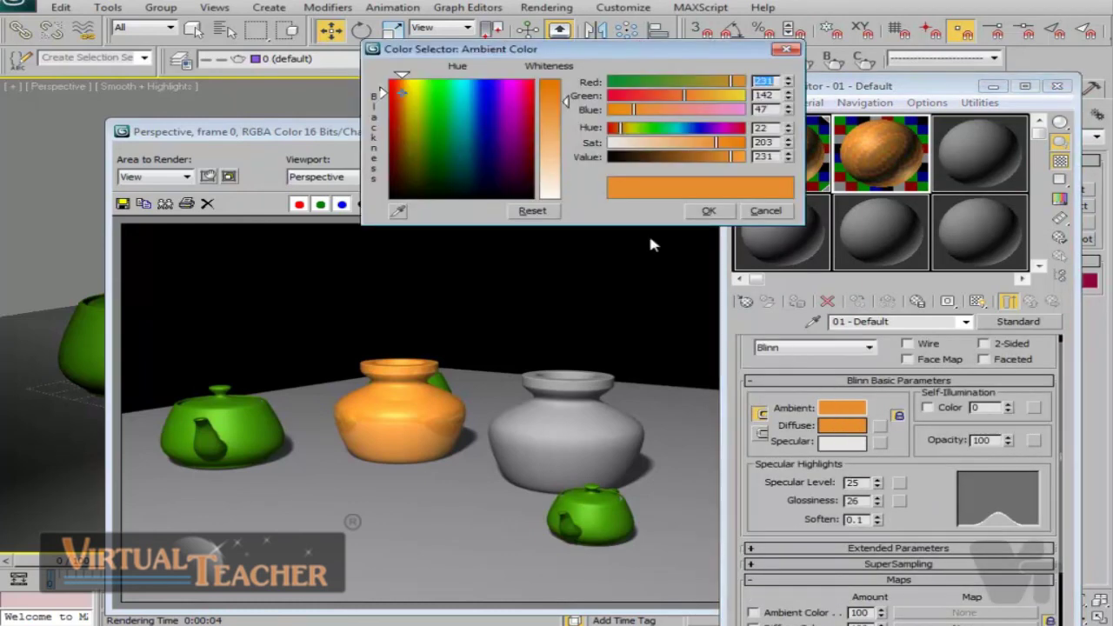
click(765, 211)
click(765, 212)
click(844, 426)
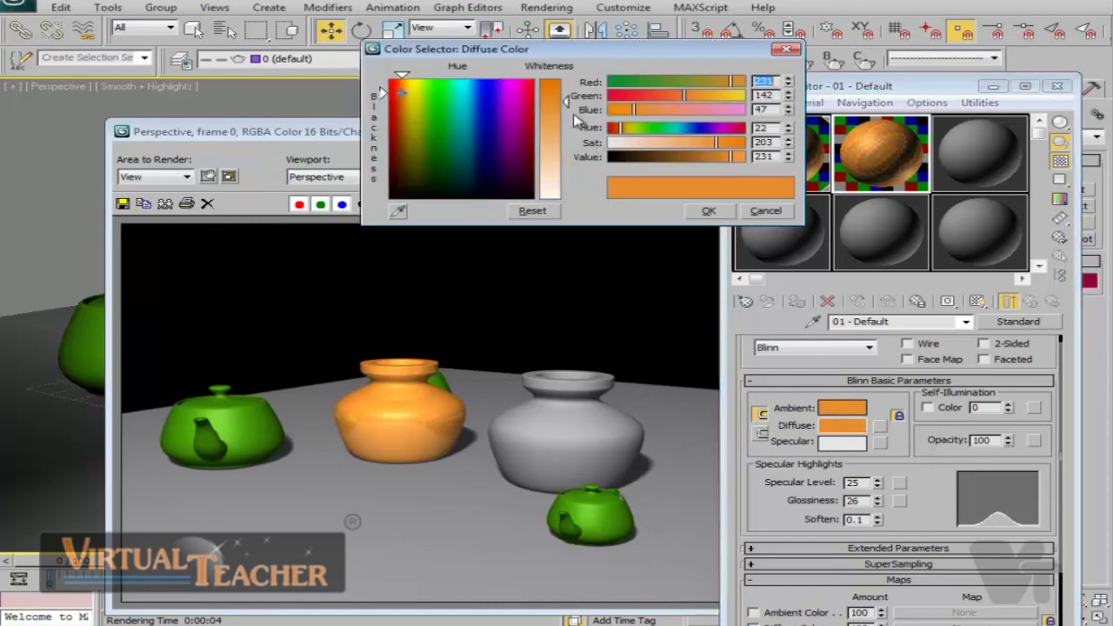
click(488, 88)
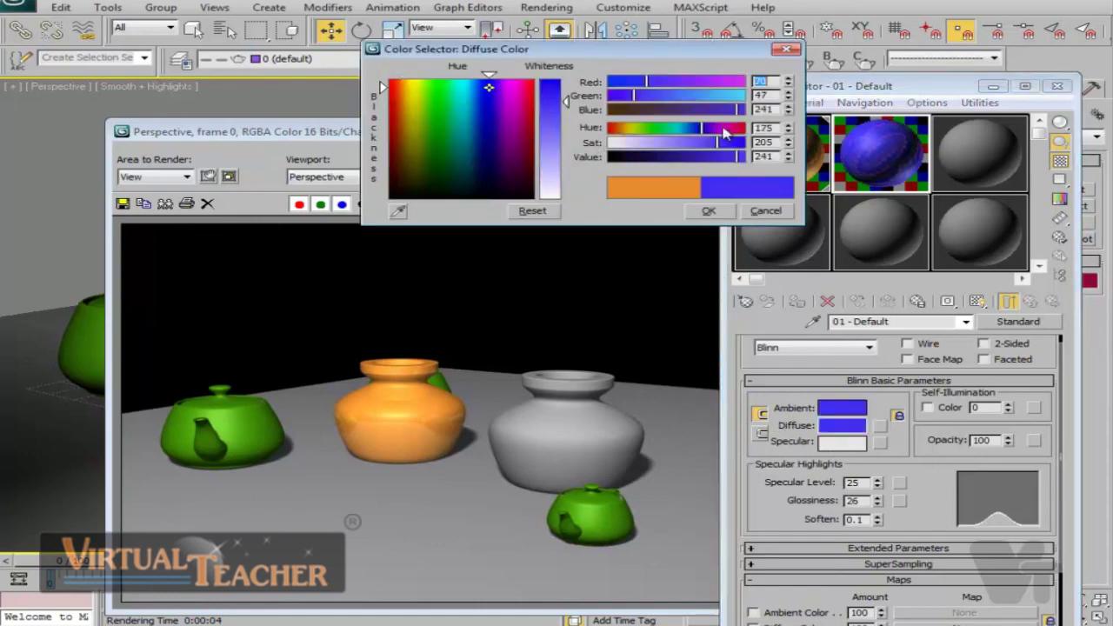
drag(739, 109, 706, 113)
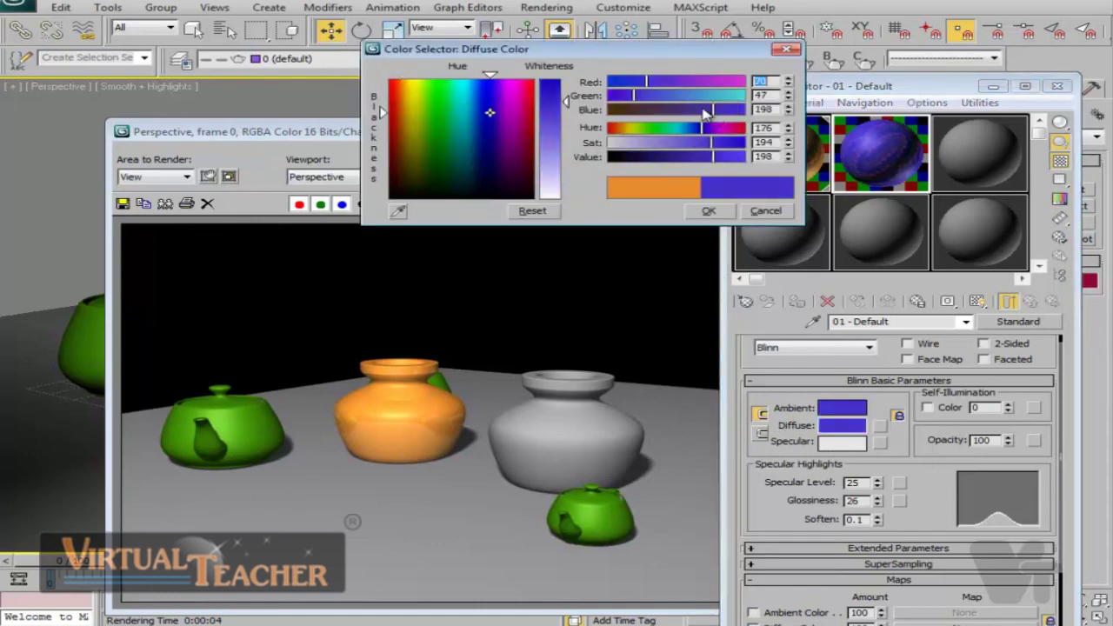
click(708, 210)
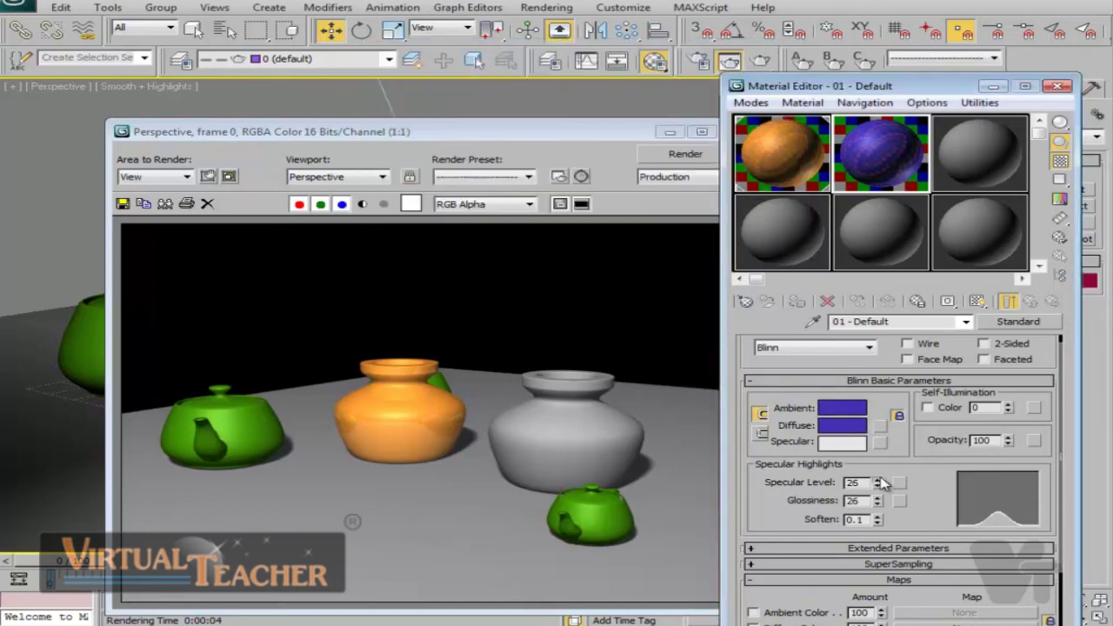
- Set Specular Level 58, Glossiness 42 and Reflection amount 5 on the blue material
drag(880, 482, 885, 469)
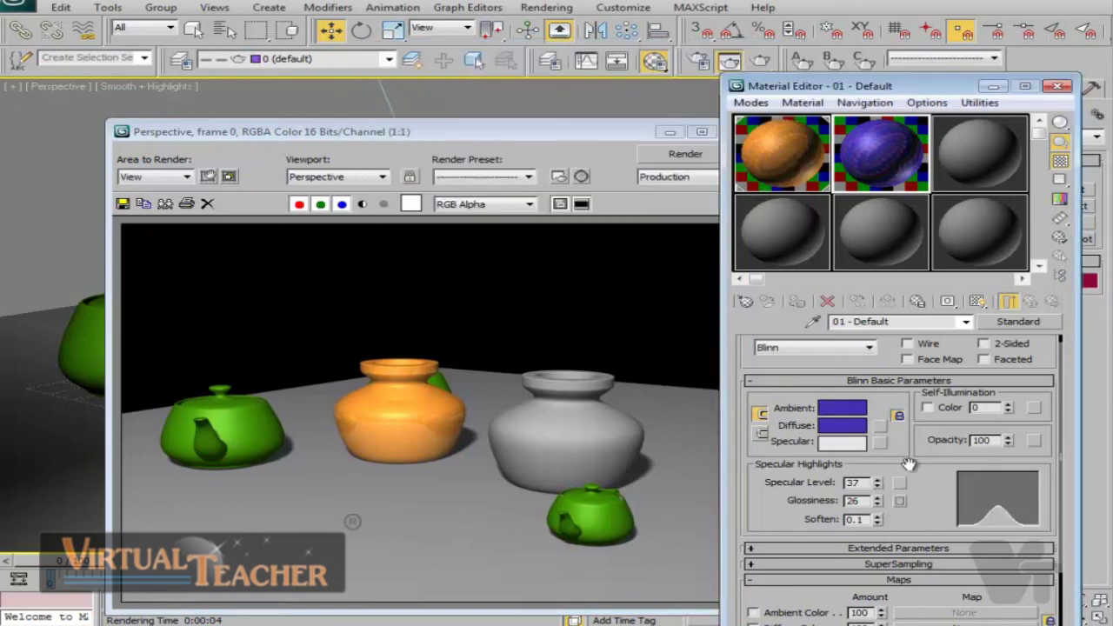
scroll(883, 509, down, 2)
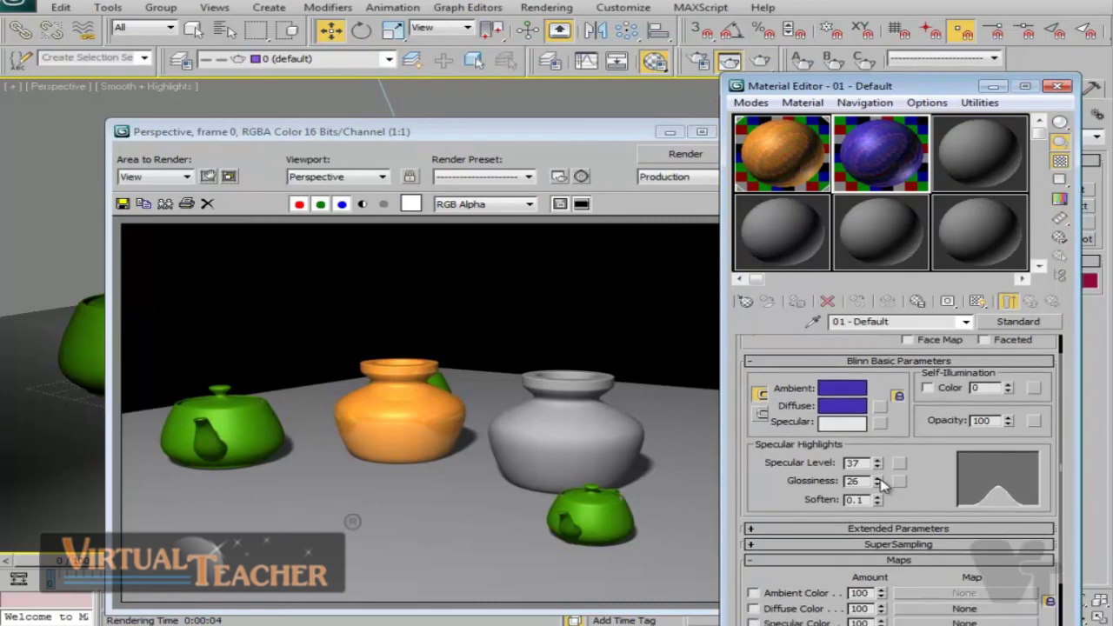
drag(880, 484, 876, 432)
scroll(874, 446, down, 1)
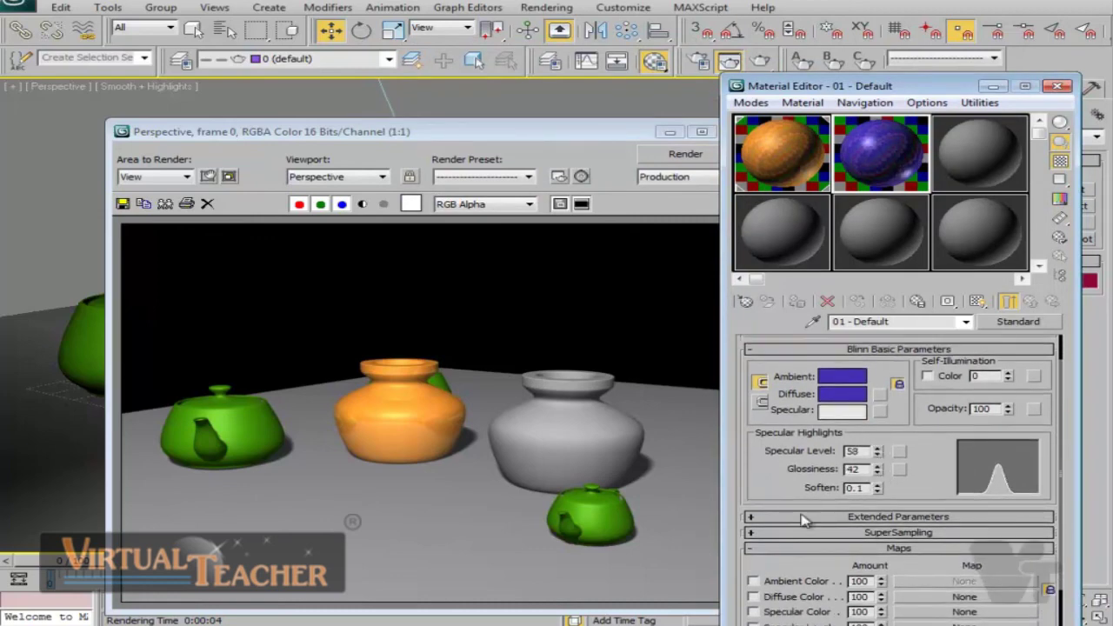
scroll(809, 520, down, 5)
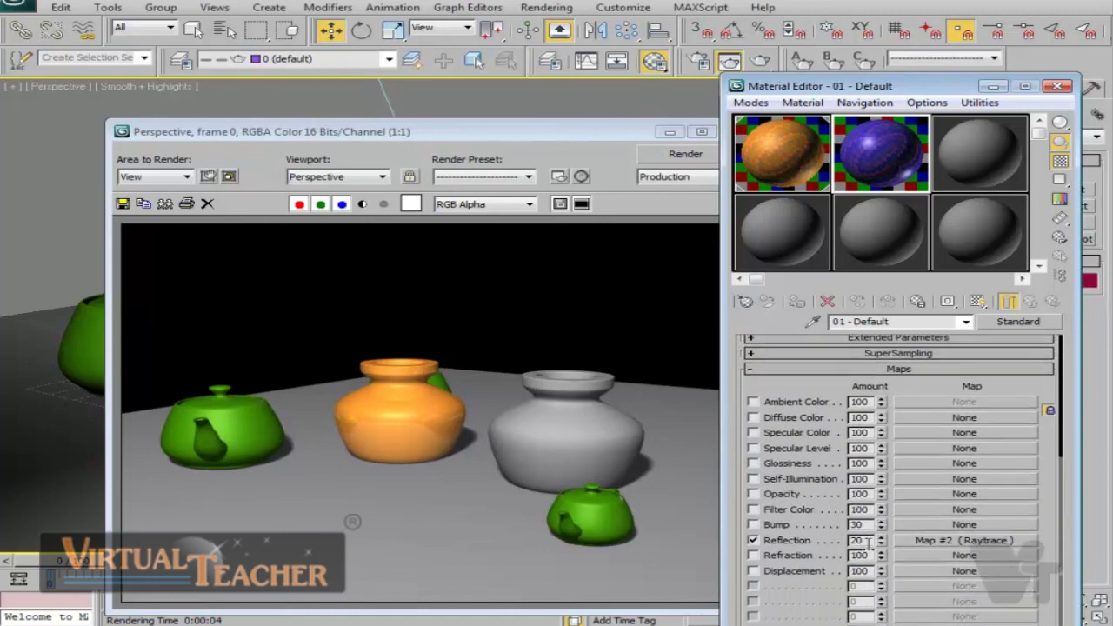
text(5)
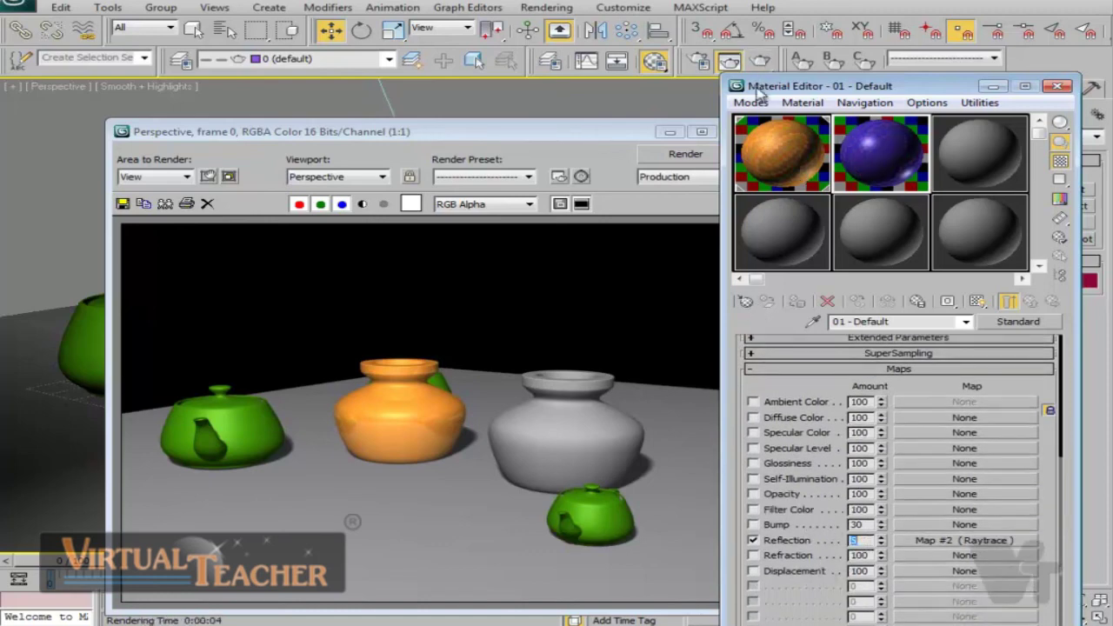
- Assign the blue material to the grey pot under a renamed copy and render
click(669, 131)
drag(782, 166, 666, 365)
click(521, 302)
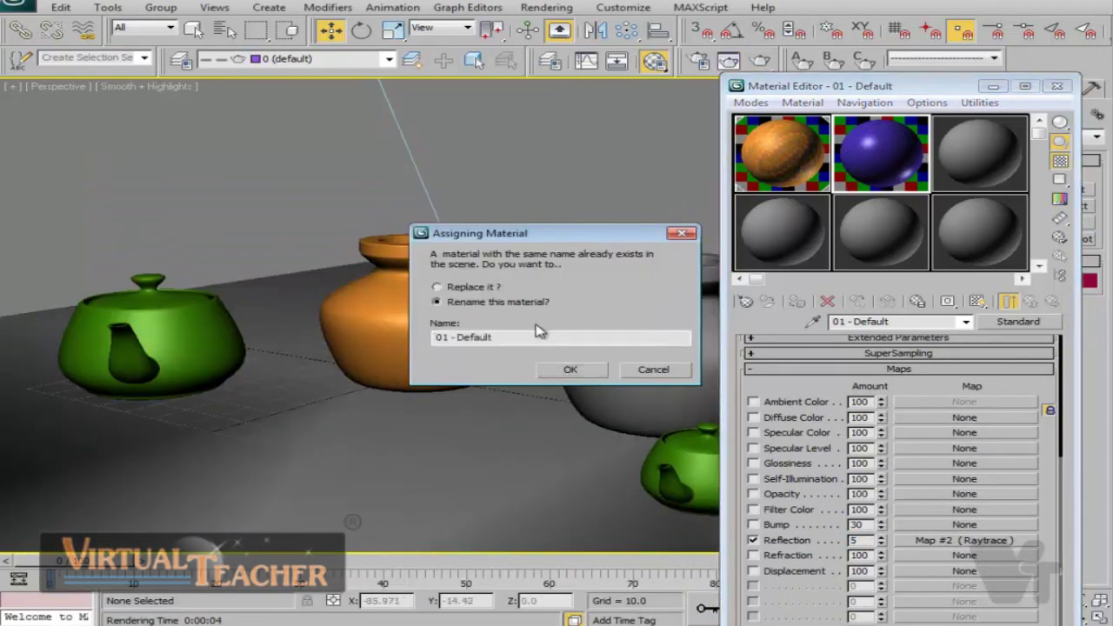
click(551, 338)
text(s)
click(571, 370)
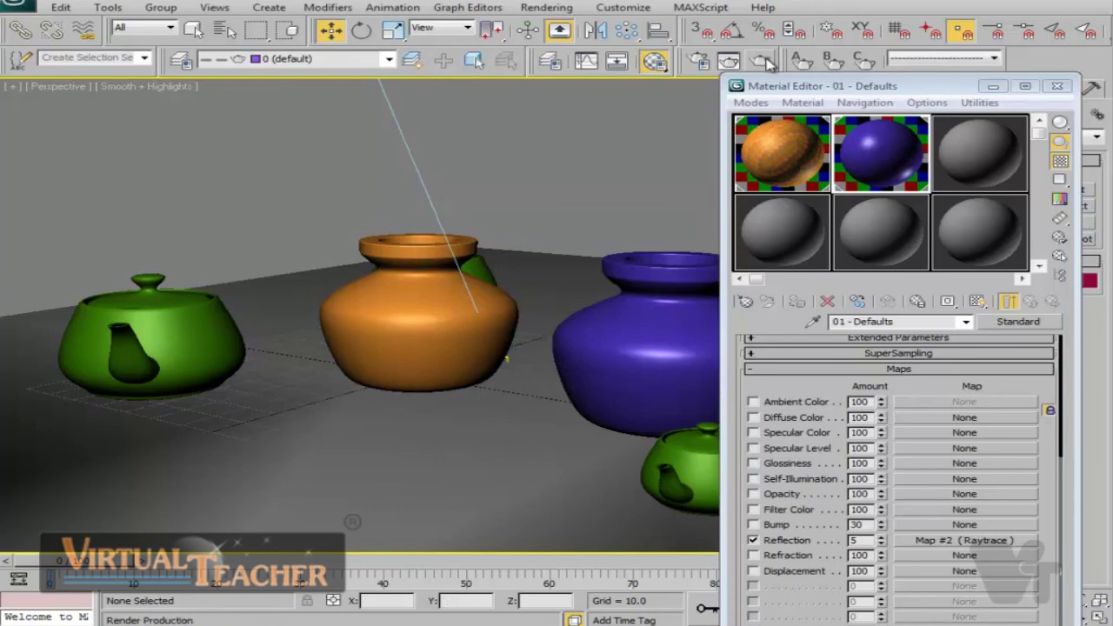
click(763, 61)
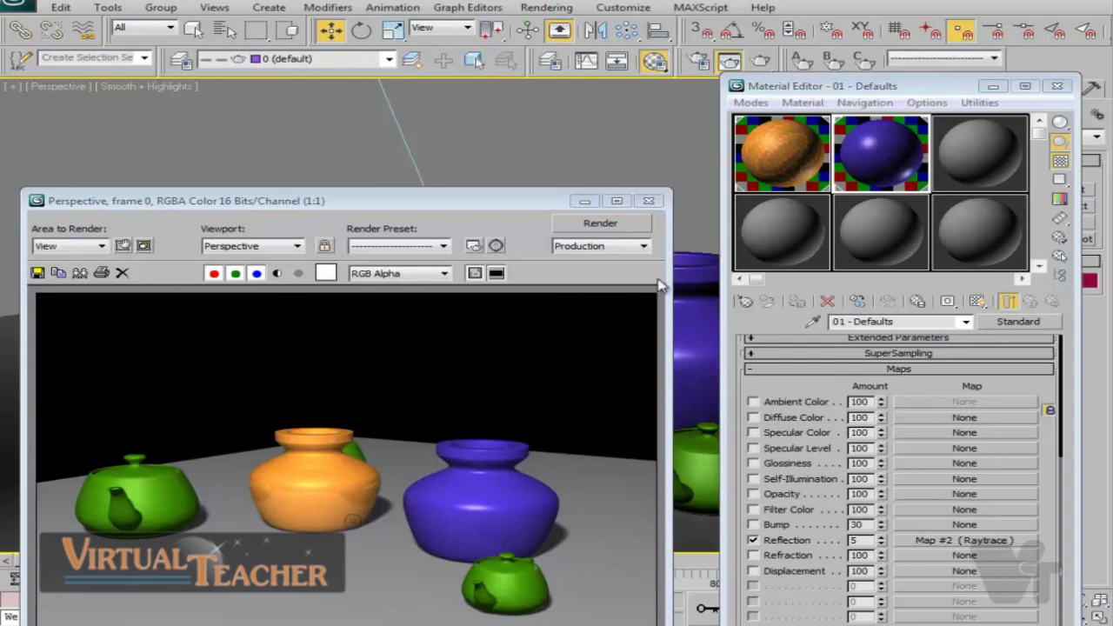
- Copy the orange material onto Teapot001 as '01 - Defaultss' and render again
drag(809, 165, 787, 233)
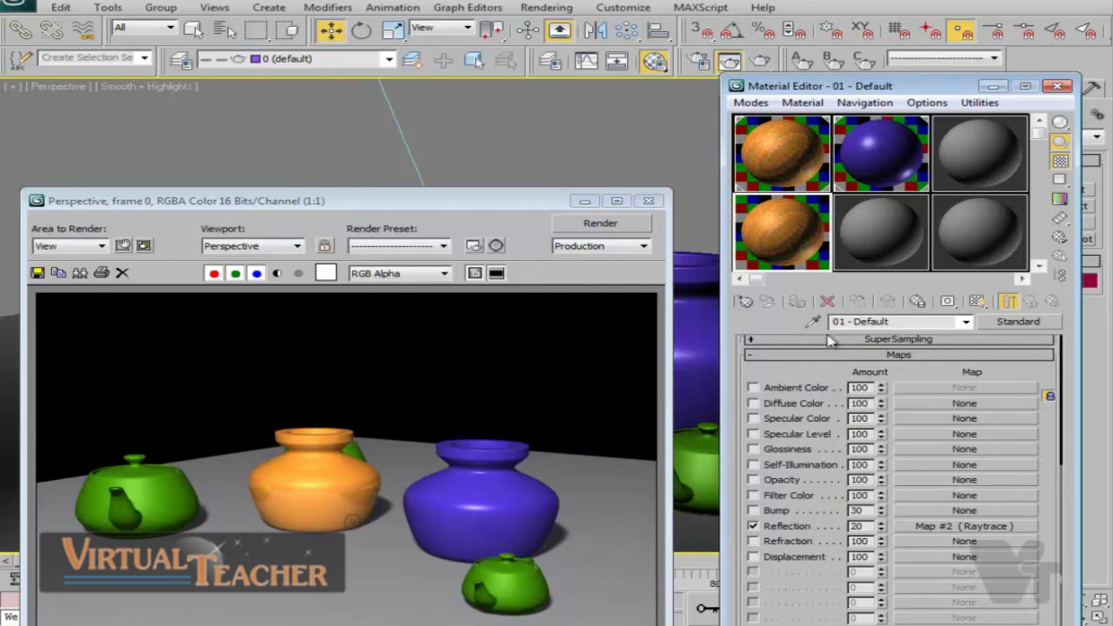
drag(673, 199, 193, 344)
click(500, 304)
click(522, 342)
text(ss)
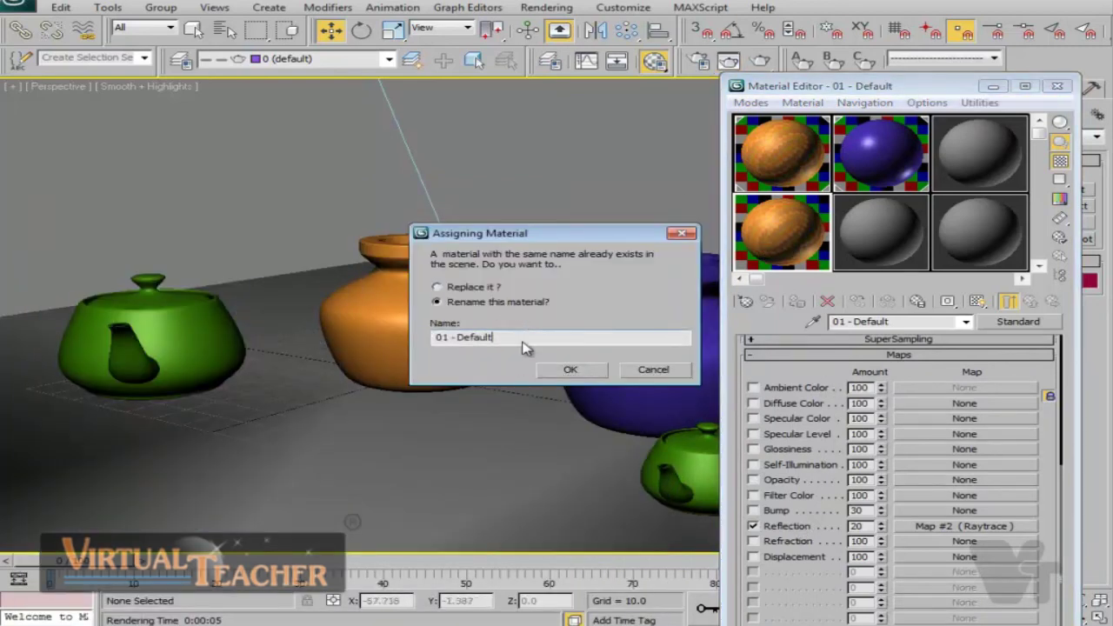
click(576, 374)
key(shift+q)
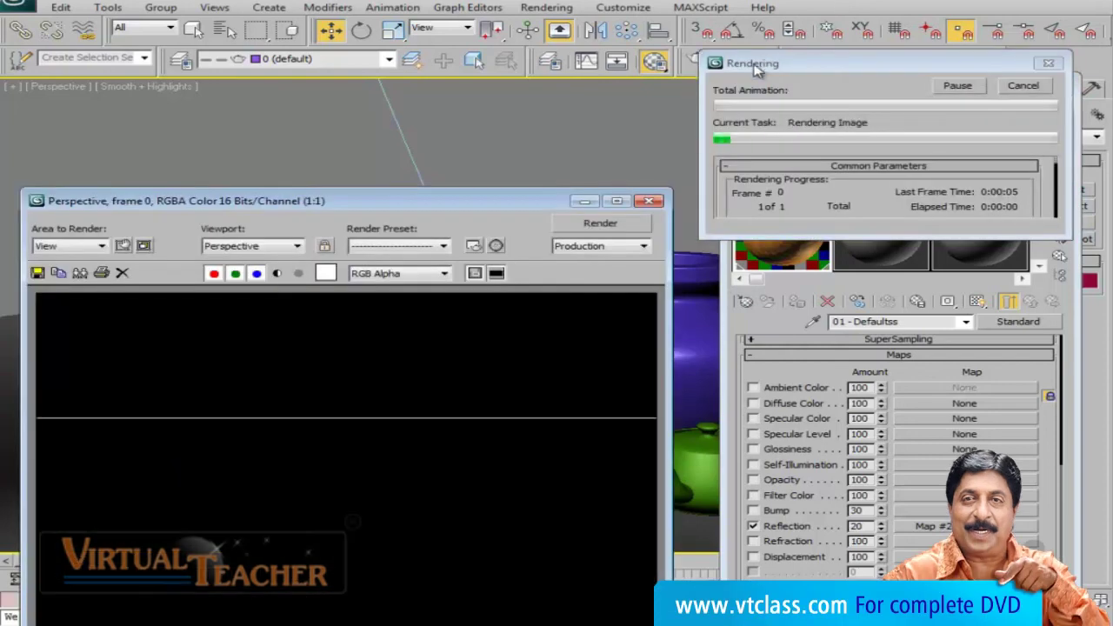